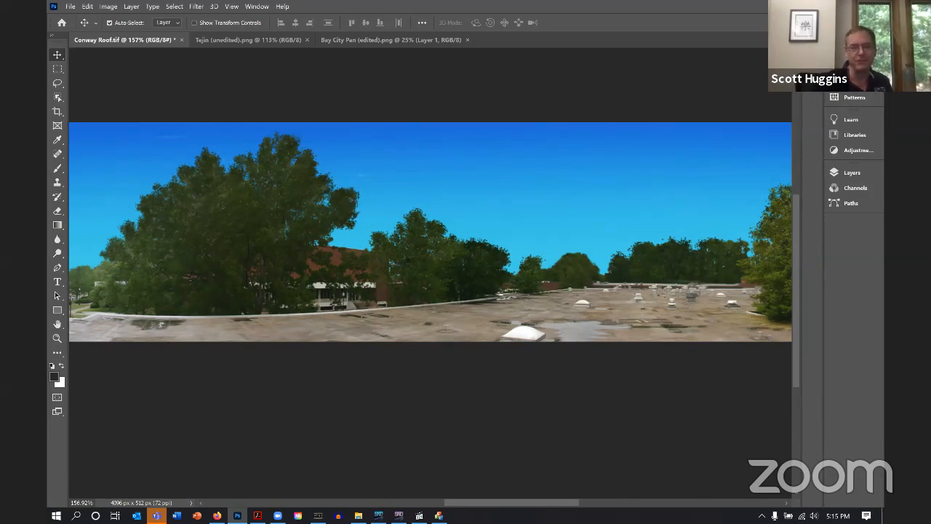
Examine the Conway Roof panorama along its horizon, from the trees and brick building across the rooftop vents
left_click_drag(579, 501, 626, 501)
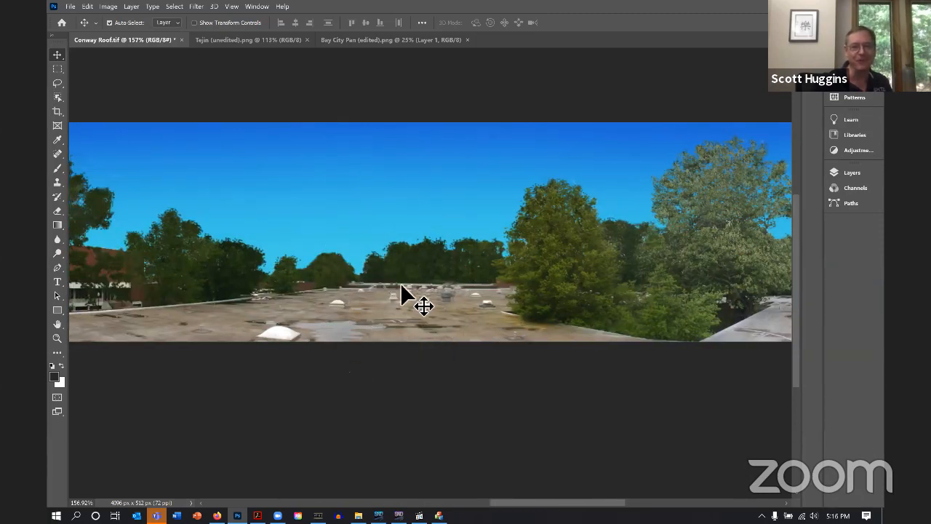
left_click_drag(558, 502, 486, 502)
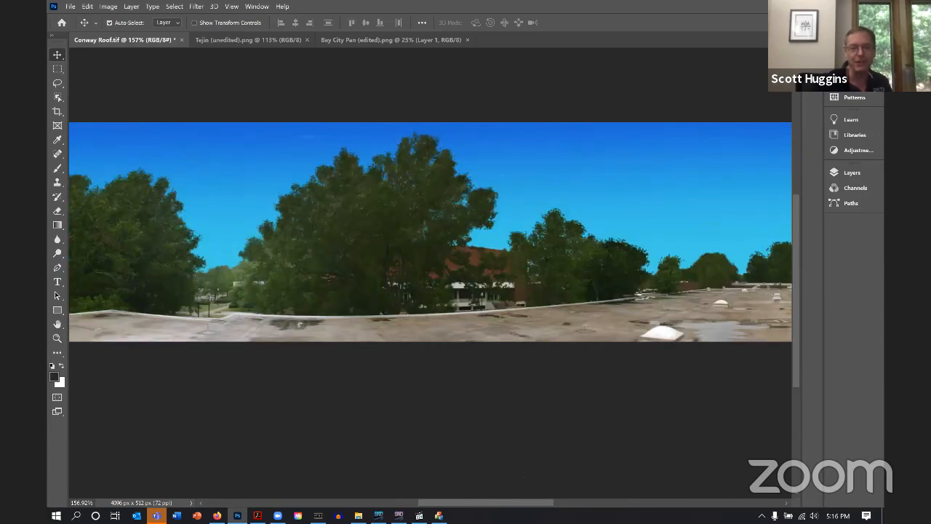
scroll(430, 232, "right", 5)
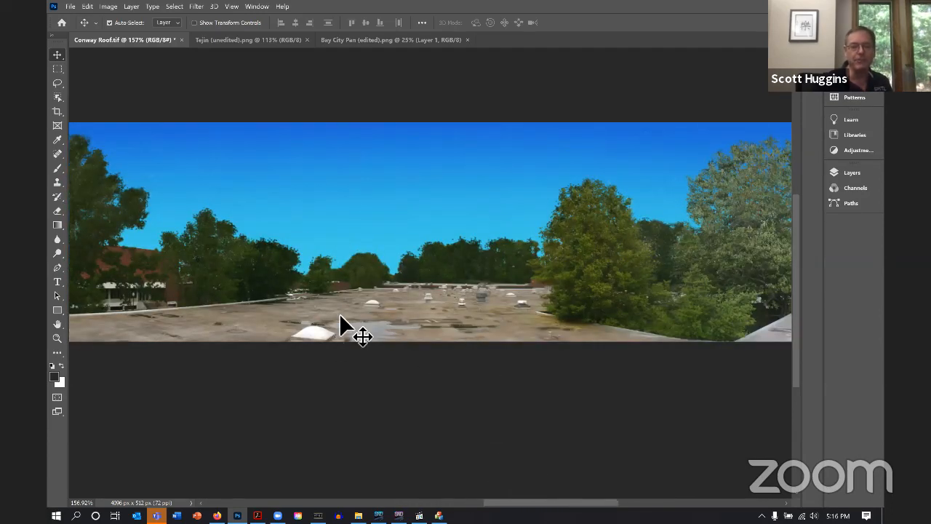
scroll(339, 317, "left", 6)
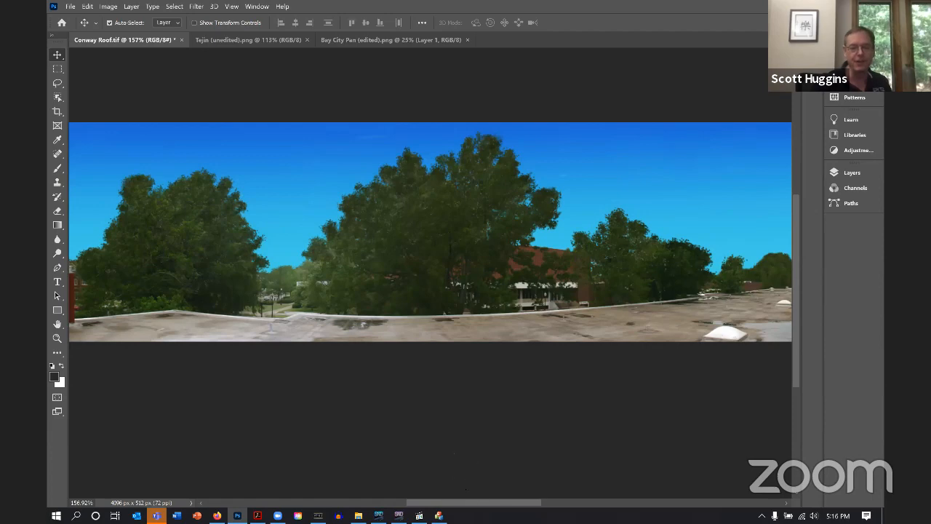
mouse_move(474, 502)
left_mouse_down()
mouse_move(272, 502)
mouse_move(722, 502)
mouse_move(463, 502)
left_mouse_up()
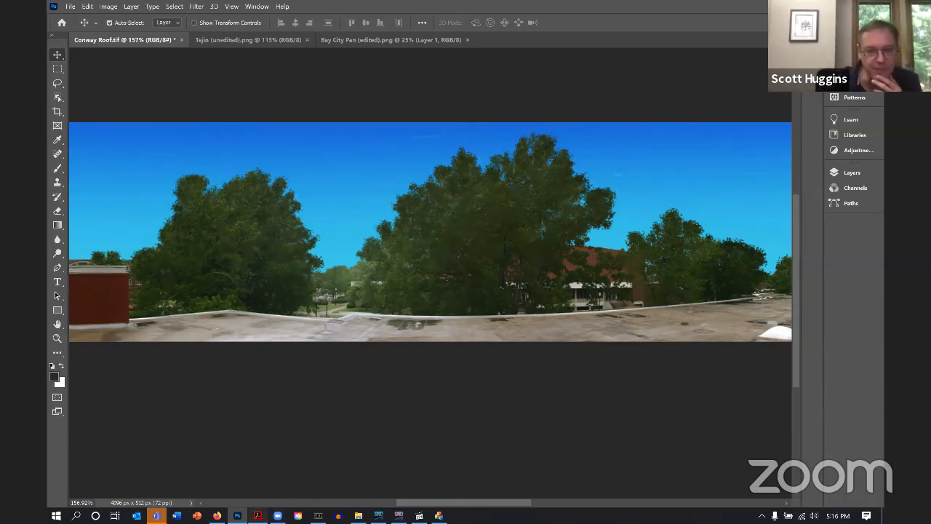
Switch to Panoramas '19.pdf in Acrobat and review the camera angle and eye-level guidance with Figures 6 and 7
left_click(257, 515)
scroll(413, 297, "down", 5)
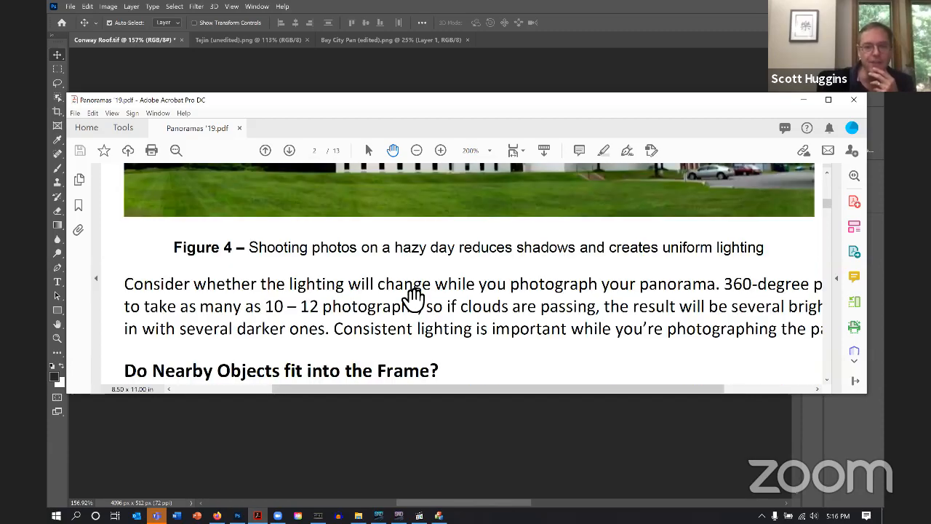
scroll(414, 297, "down", 8)
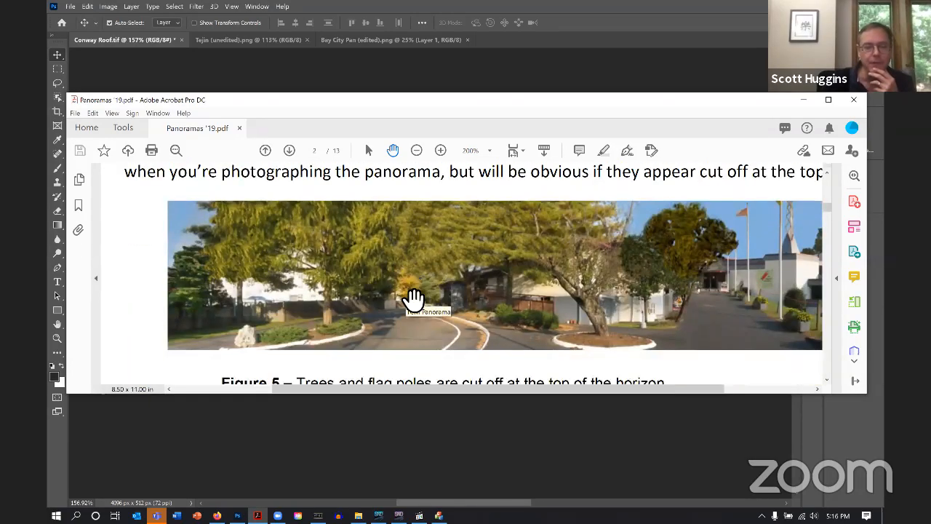
scroll(413, 297, "down", 8)
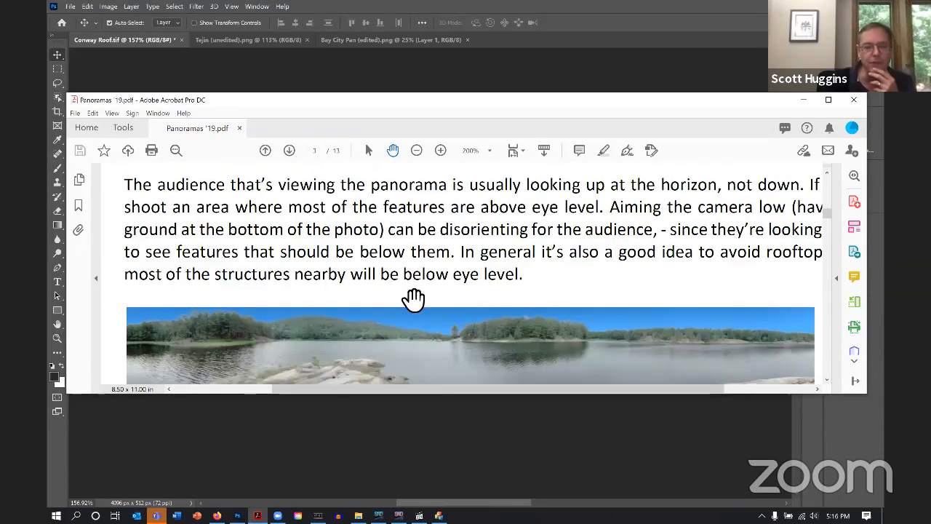
scroll(413, 297, "down", 4)
scroll(413, 297, "up", 1)
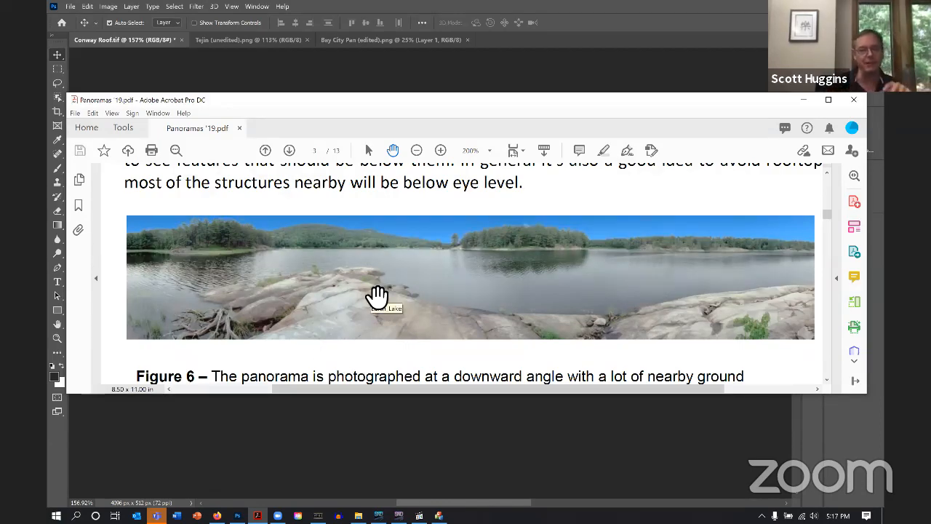
scroll(386, 291, "down", 2)
scroll(386, 291, "down", 2)
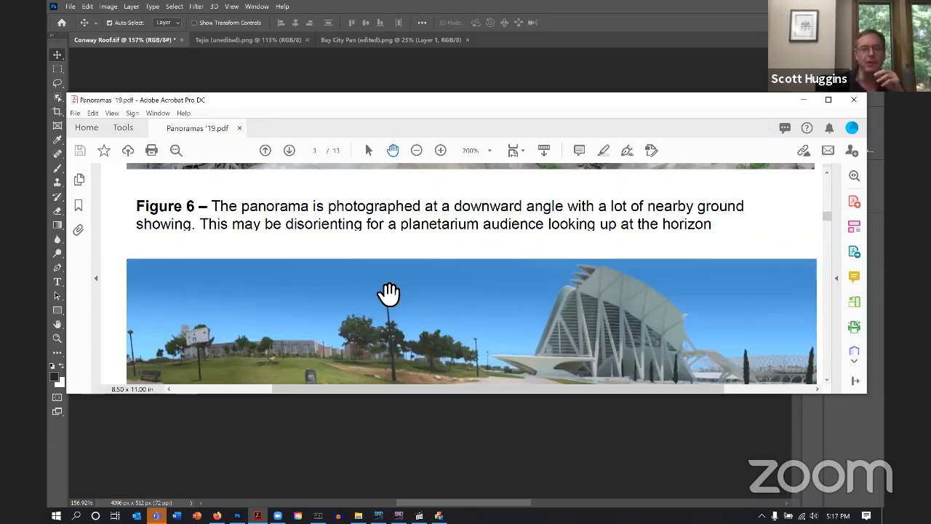
scroll(388, 293, "down", 1)
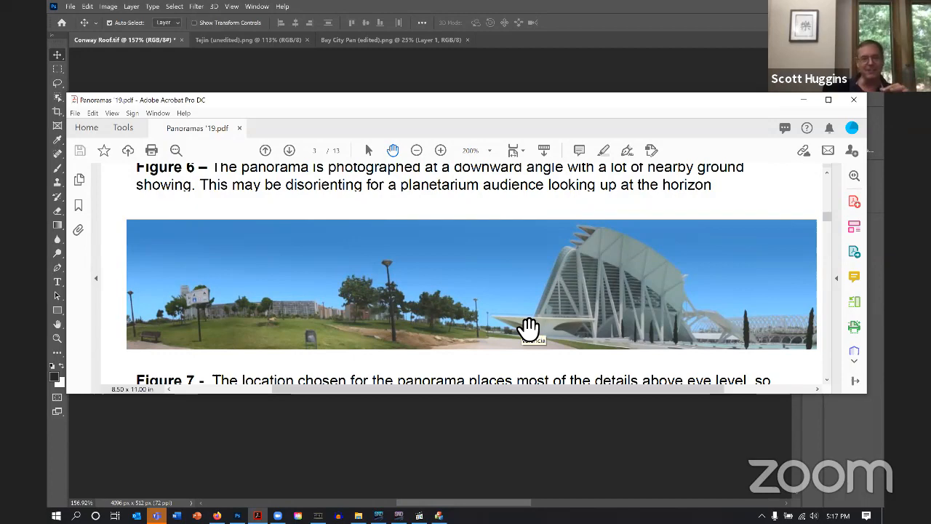
Return to Figure 5 on page 2 and examine the trees and flag poles along its full width
scroll(546, 231, "up", 5)
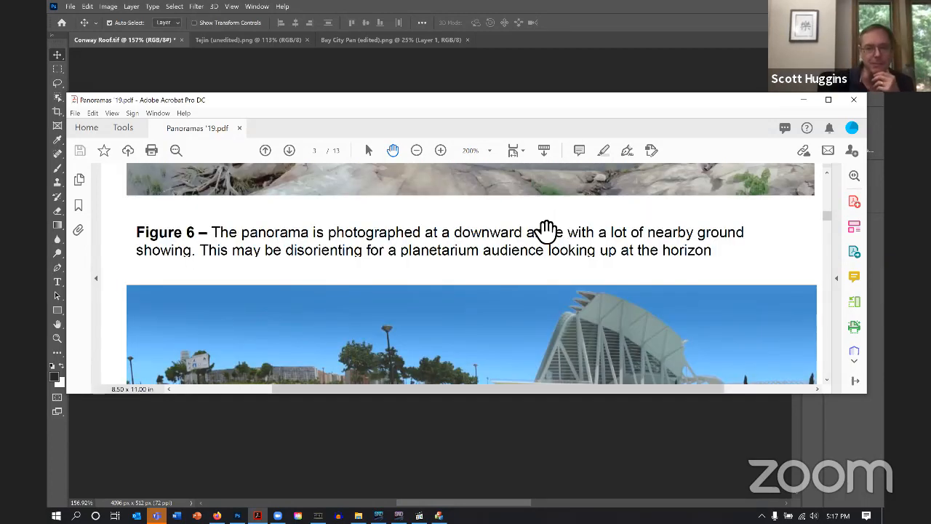
scroll(550, 233, "up", 10)
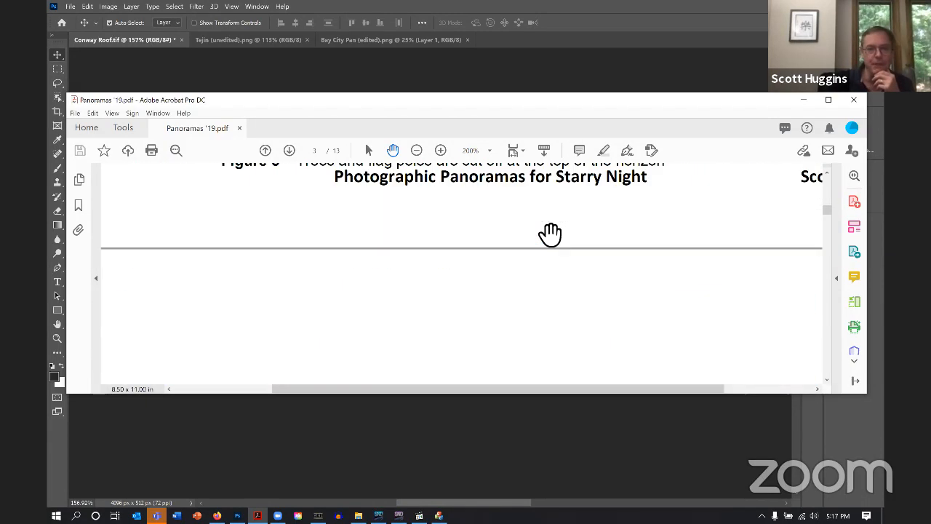
scroll(550, 233, "down", 1)
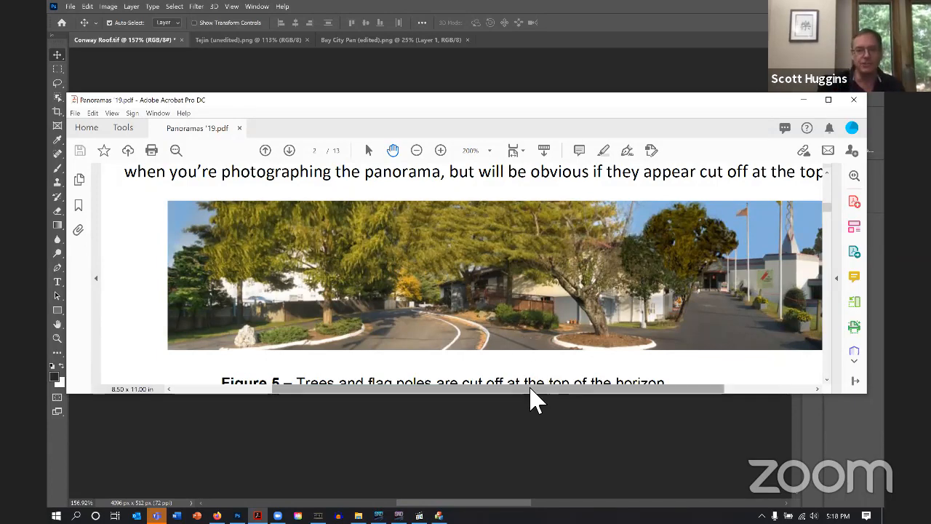
left_click_drag(530, 389, 619, 400)
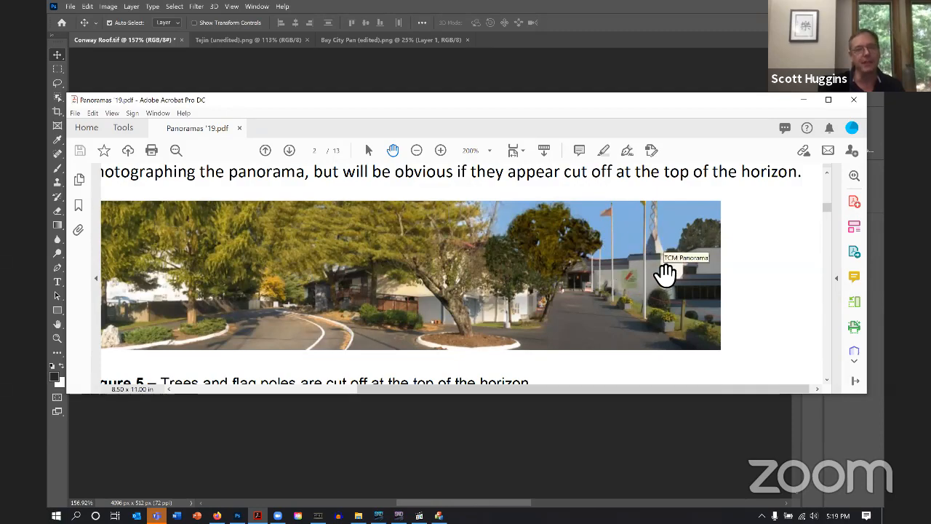
Review the page 2 lighting examples, comparing the city panorama's strong shadows with the hazy-day photo of the Spitz building
scroll(661, 277, "up", 4)
scroll(661, 279, "up", 8)
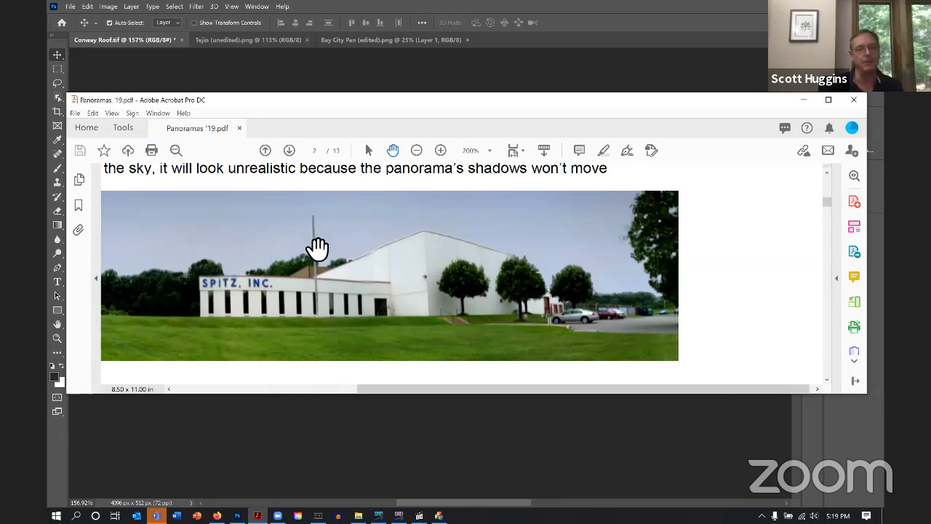
scroll(458, 302, "up", 5)
scroll(463, 298, "up", 2)
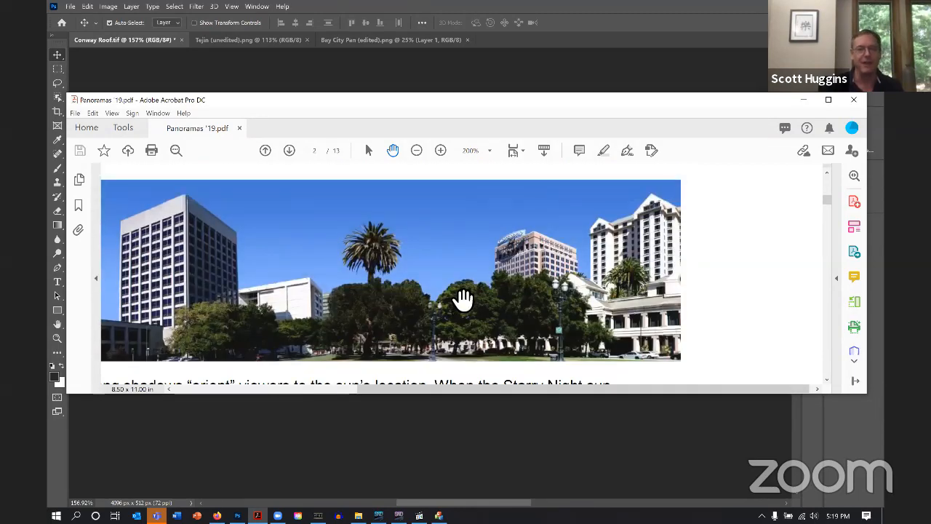
scroll(464, 298, "down", 2)
scroll(463, 298, "up", 1)
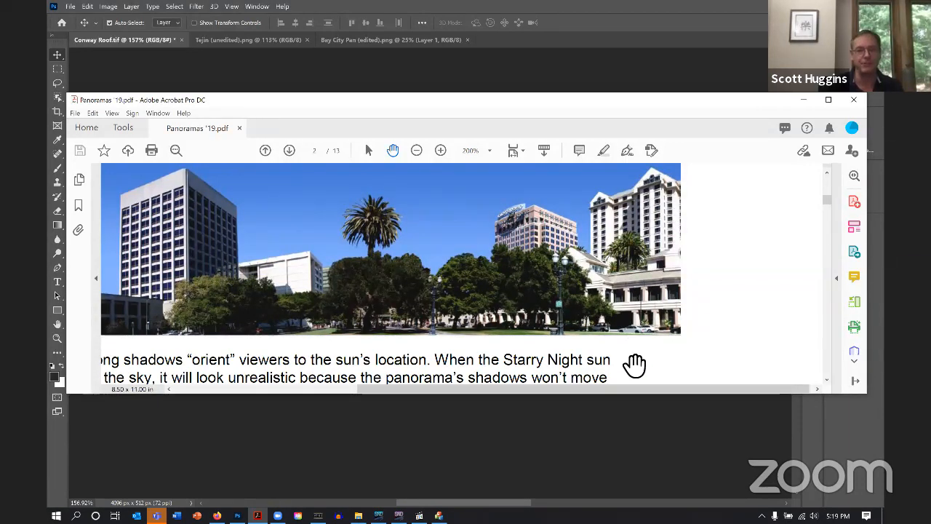
mouse_move(686, 393)
left_mouse_down()
mouse_move(640, 395)
mouse_move(672, 392)
left_mouse_up()
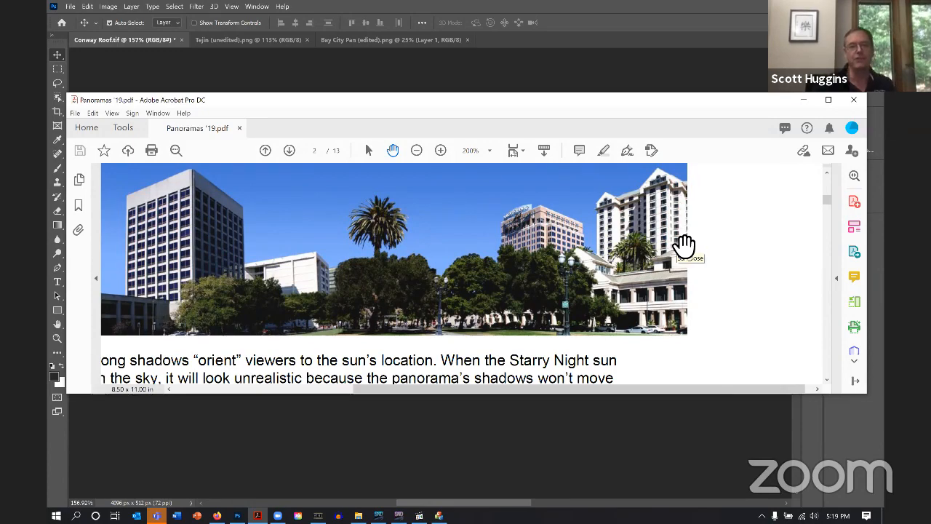
Find the page 4 shooting instructions with the pyramid photo centered on south
scroll(544, 206, "down", 5)
scroll(545, 205, "down", 10)
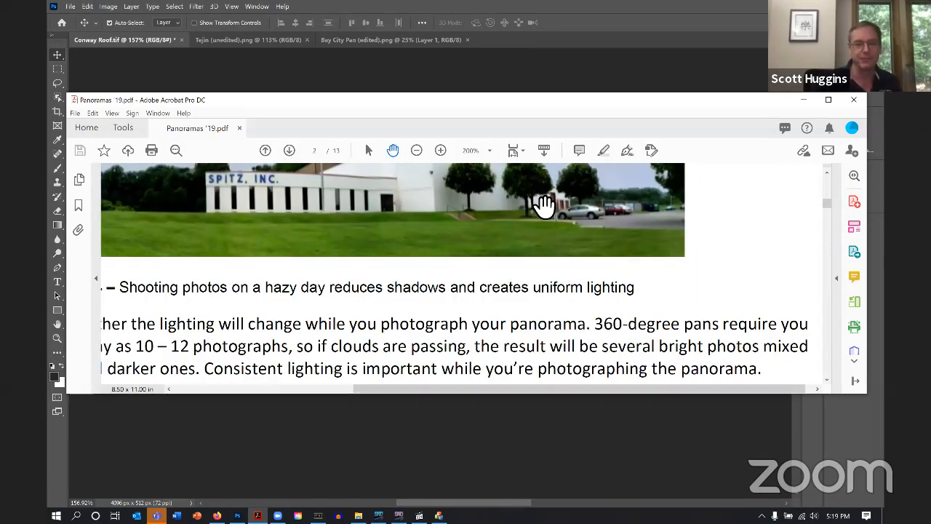
scroll(544, 205, "down", 10)
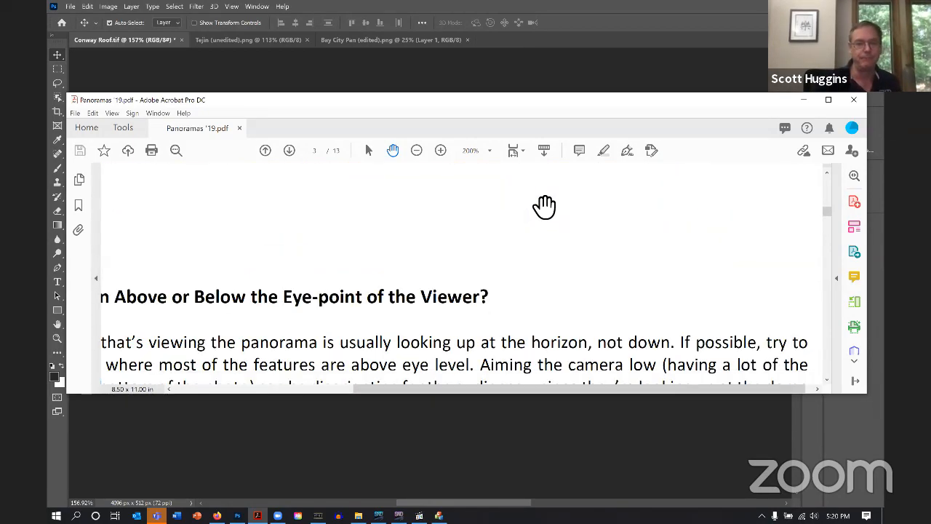
scroll(545, 206, "down", 10)
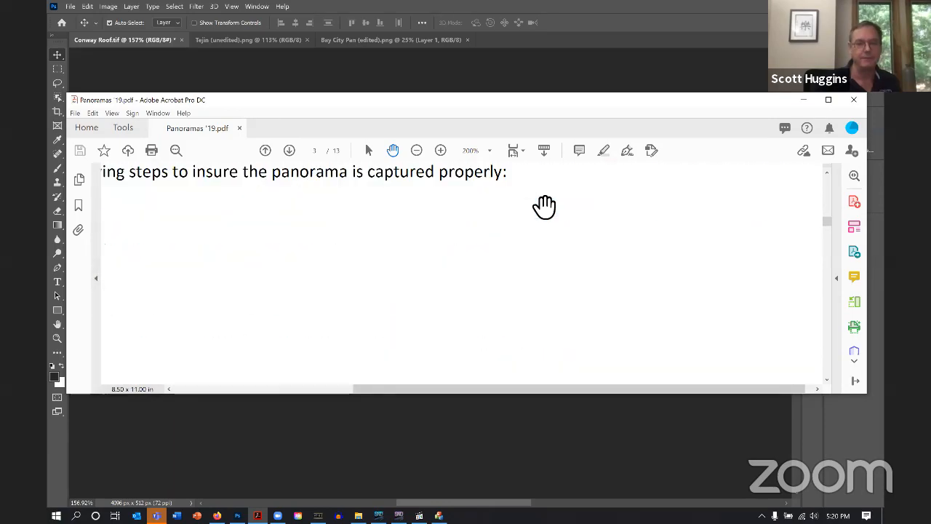
scroll(544, 206, "down", 8)
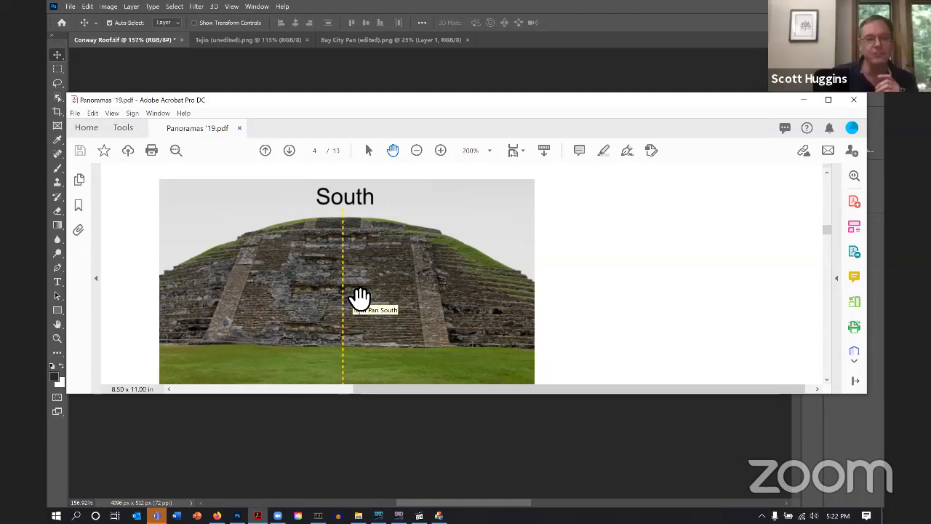
Compare the south-centered first photo with Figure 9 and read how far to rotate the camera for a 50% overlap
scroll(360, 297, "down", 2)
scroll(360, 297, "down", 10)
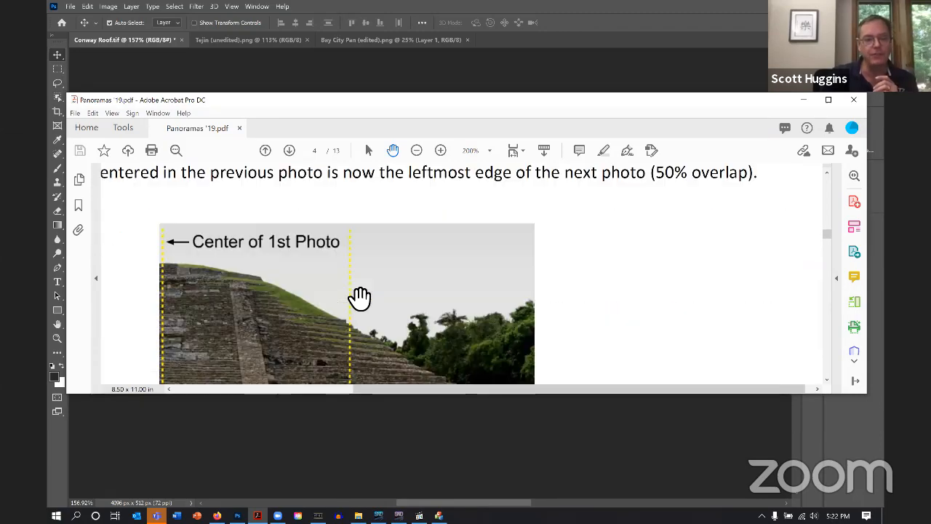
scroll(360, 296, "up", 10)
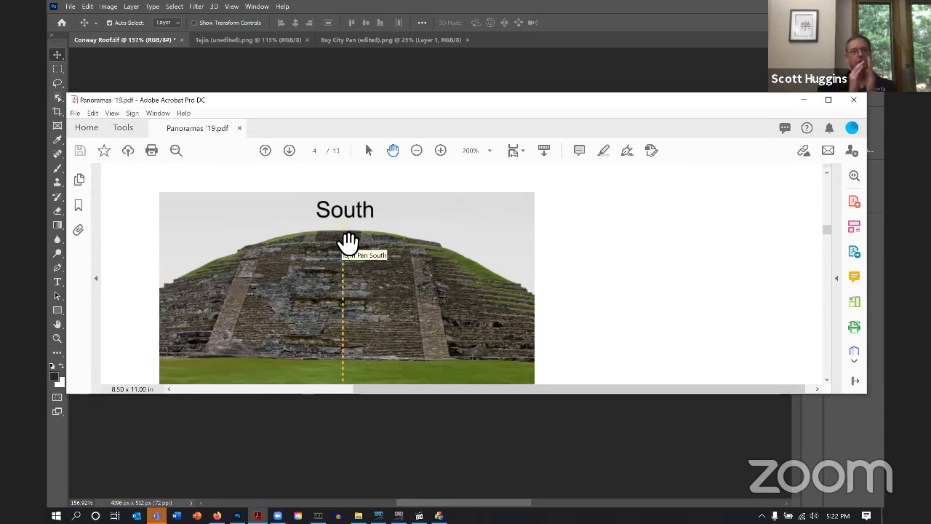
scroll(347, 241, "down", 10)
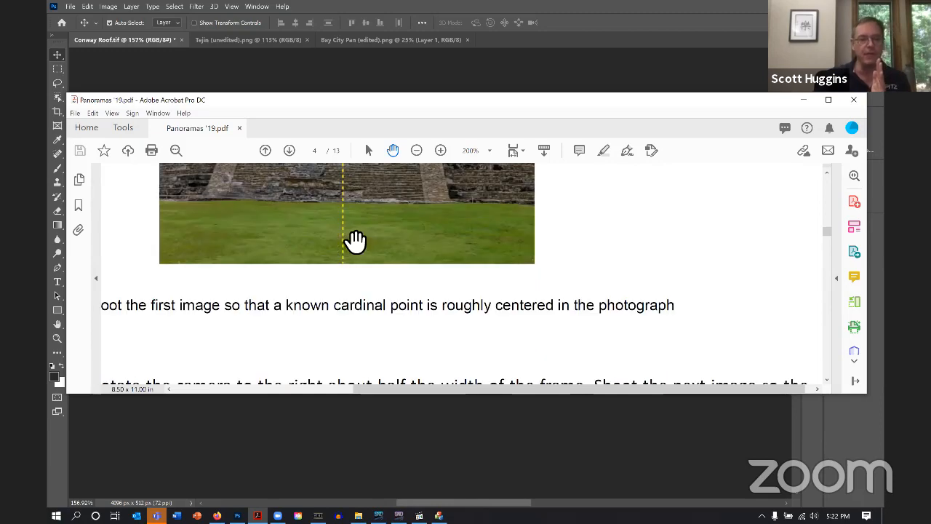
scroll(257, 328, "down", 2)
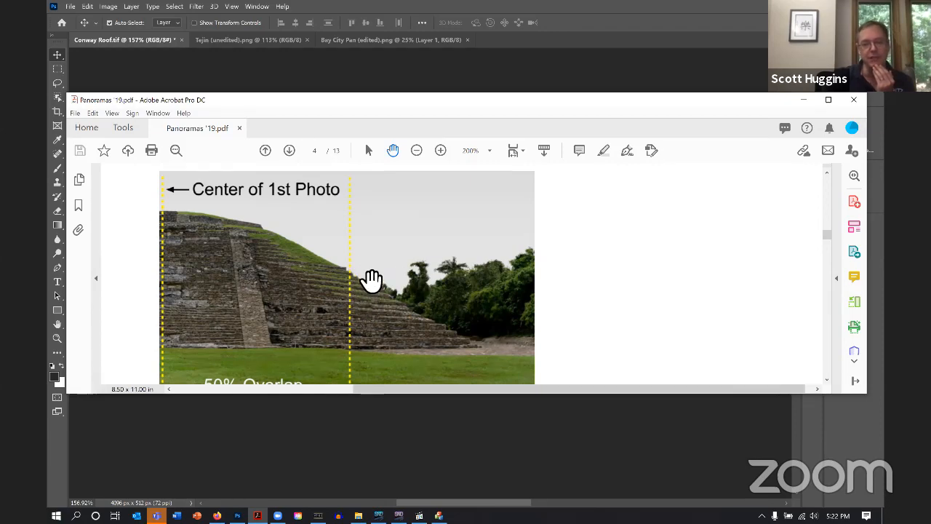
scroll(364, 285, "down", 5)
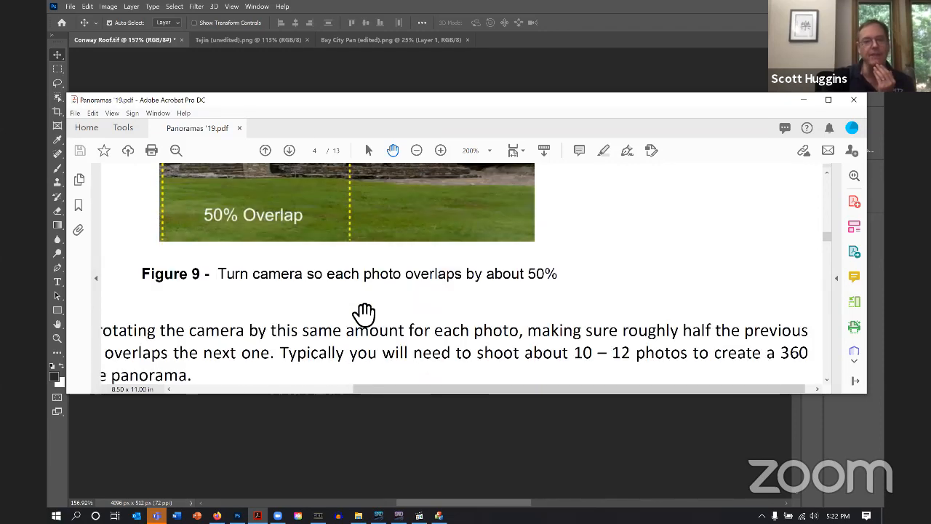
scroll(364, 313, "up", 3)
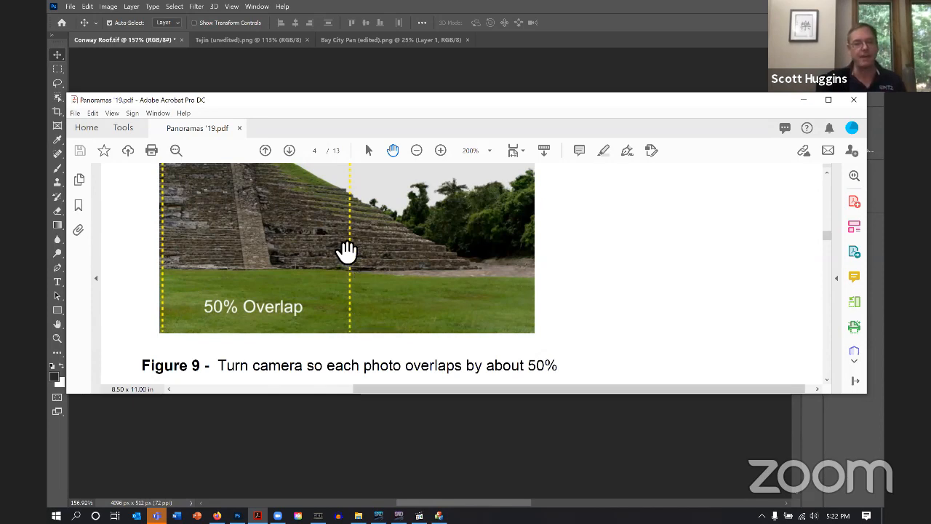
scroll(363, 280, "up", 1)
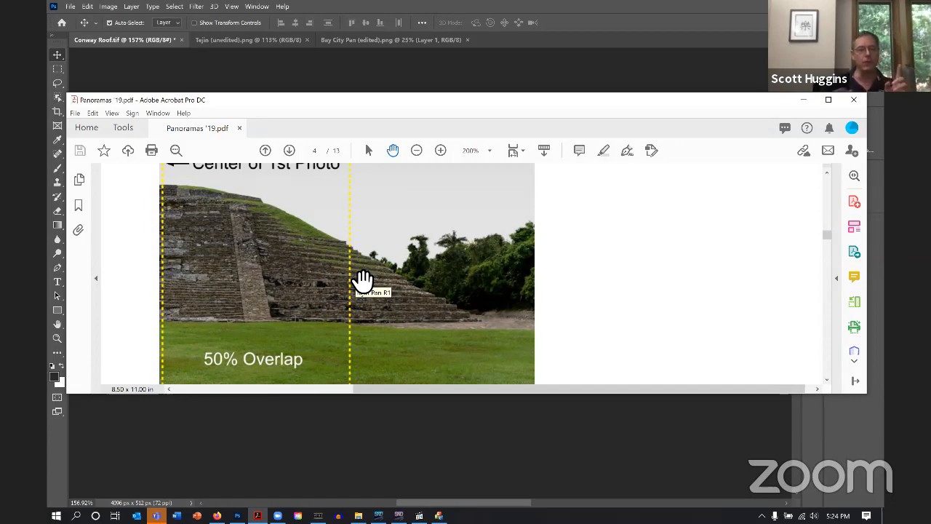
scroll(364, 280, "up", 10)
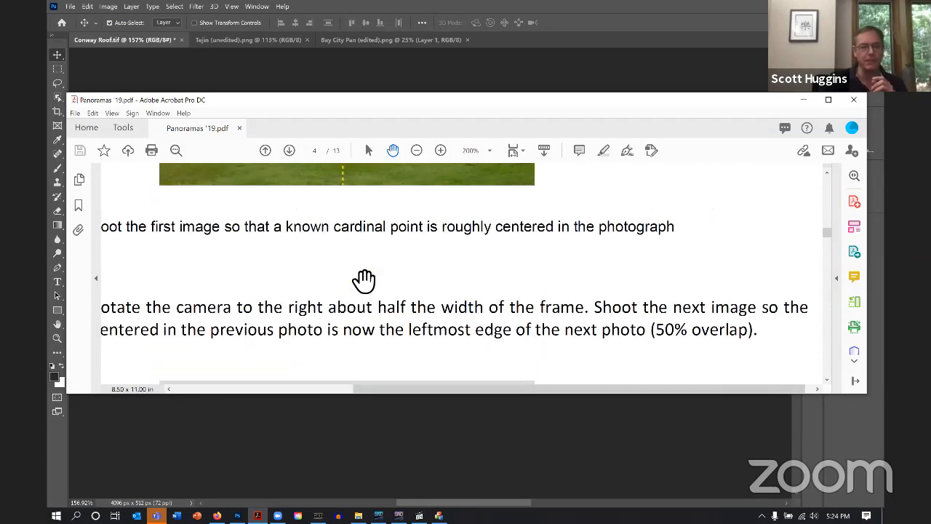
scroll(363, 280, "up", 3)
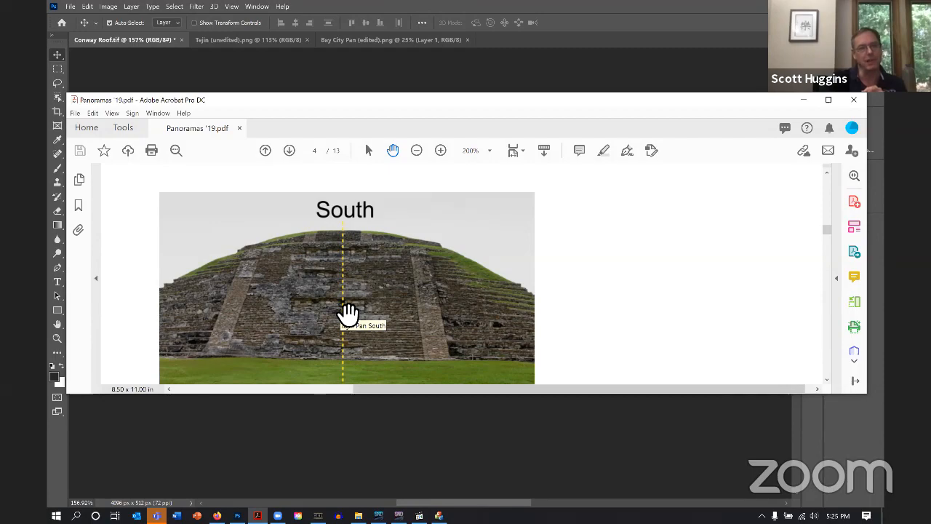
Find the stitching software section on page 5 of the guide and read the Commercial Stitching Software paragraph
scroll(348, 312, "down", 15)
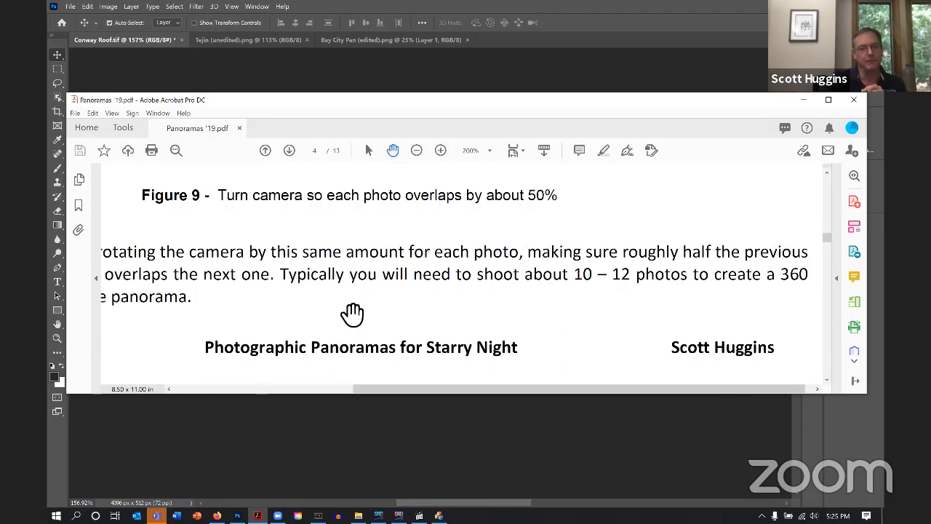
scroll(352, 312, "down", 15)
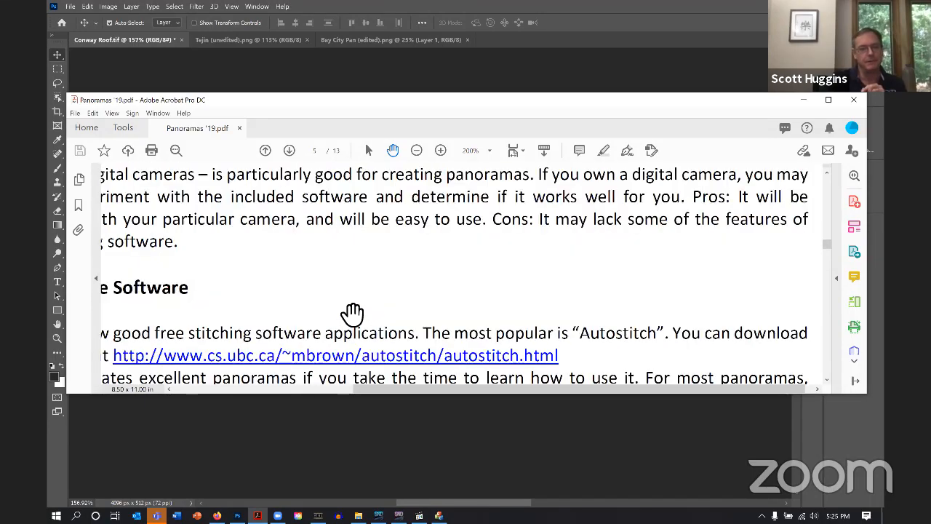
scroll(352, 313, "down", 15)
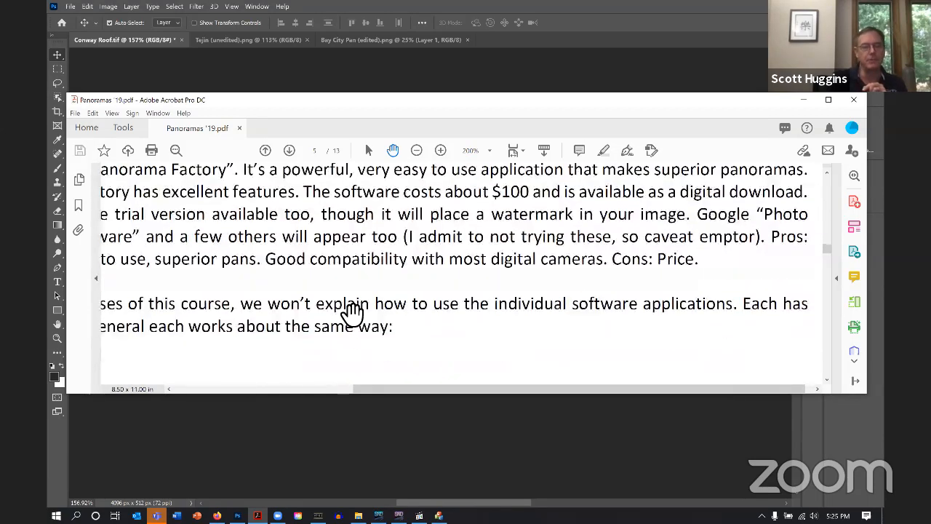
scroll(352, 313, "up", 3)
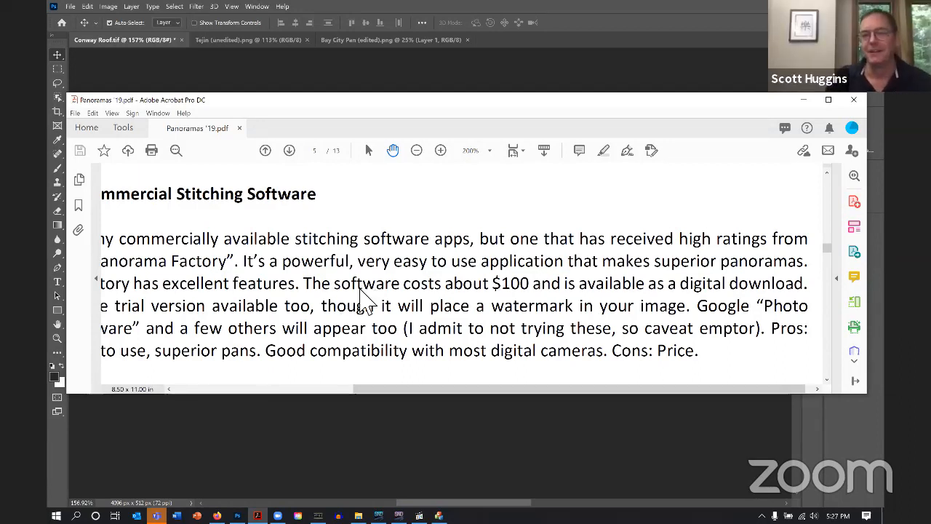
Put the PDF guide away and switch to the Bay City Pan (edited).png panorama in Photoshop
left_click(804, 102)
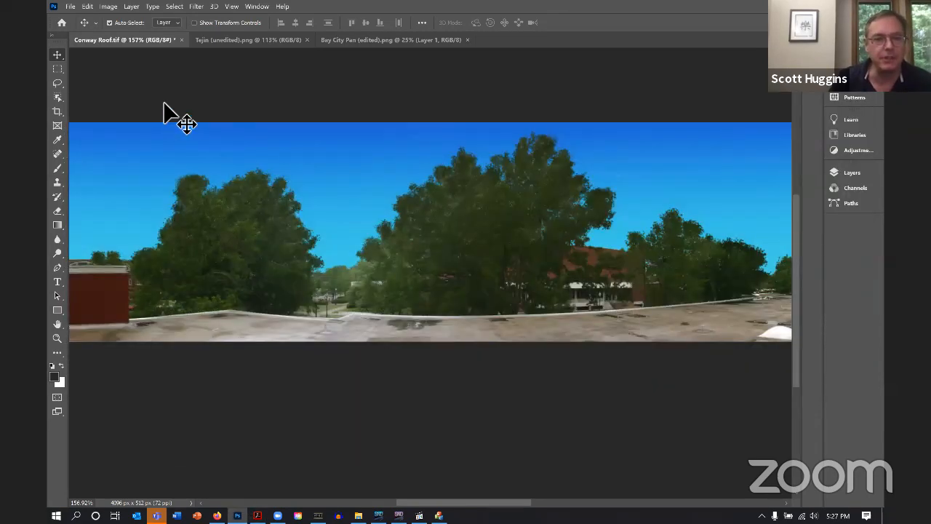
left_click(357, 42)
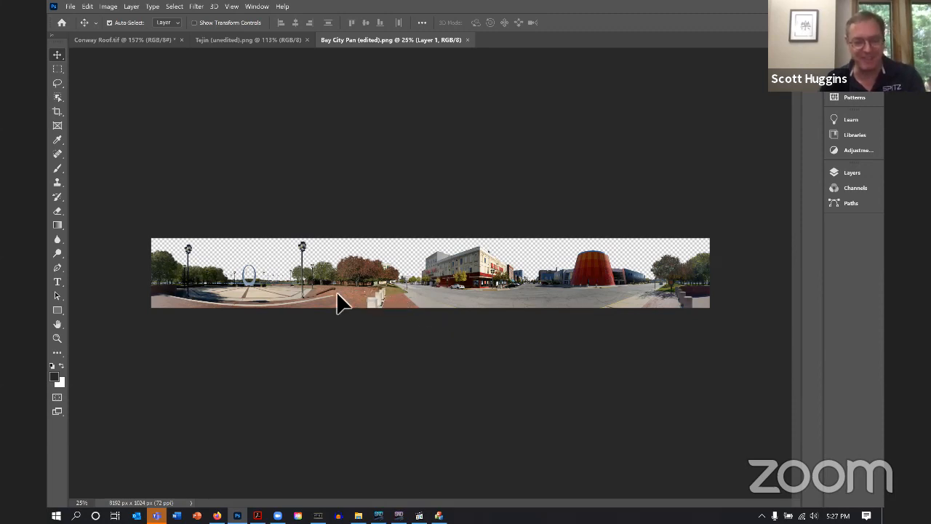
left_click_drag(336, 292, 290, 291)
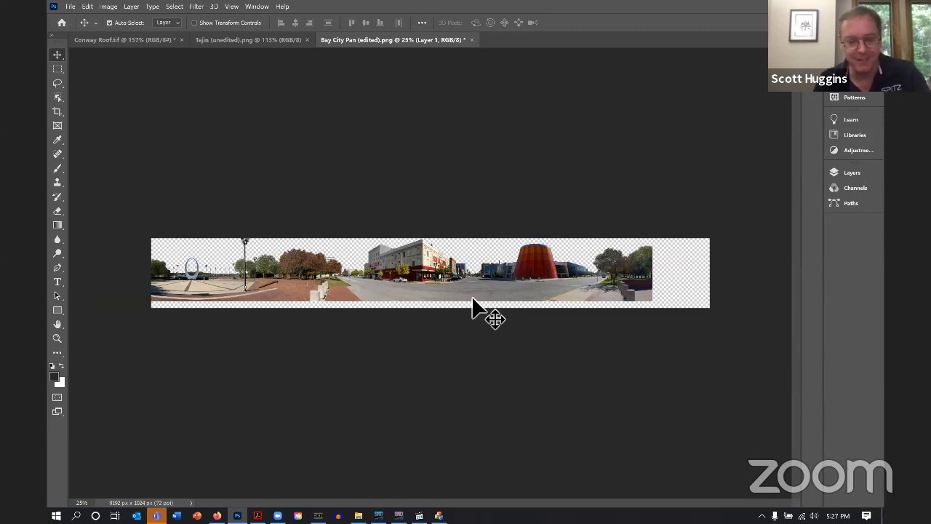
key("super")
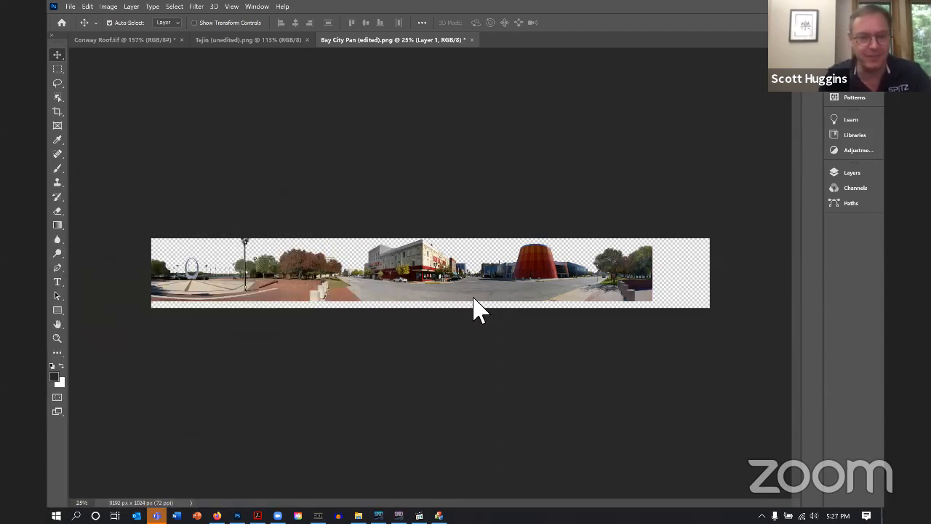
left_click(500, 184)
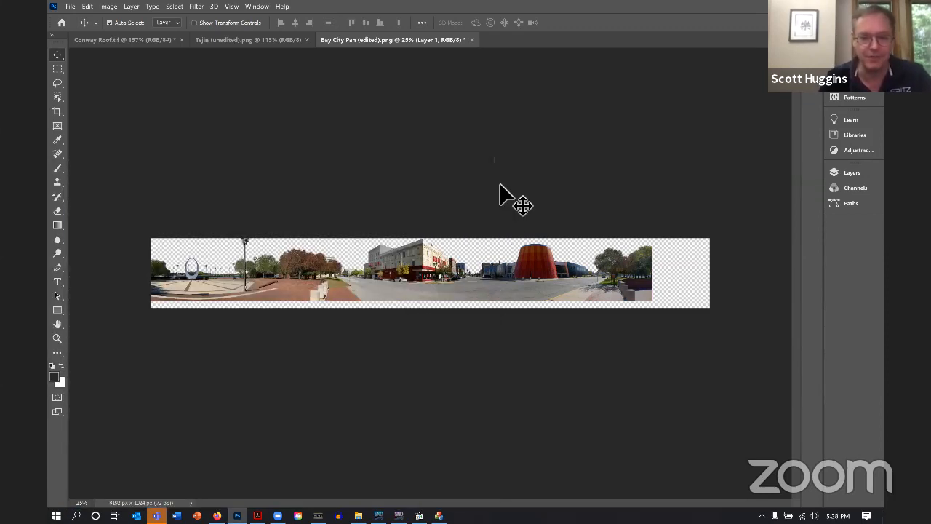
key("ctrl+z")
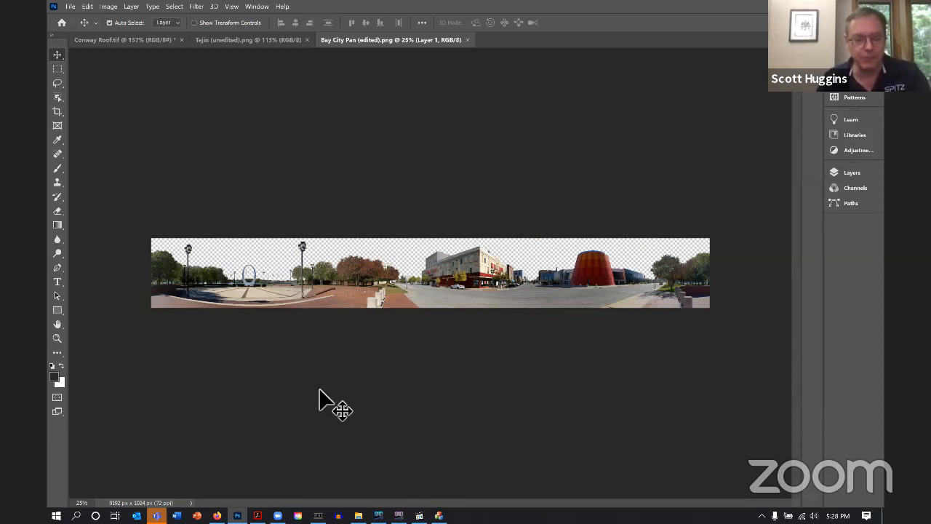
Enlarge the Bay City panorama to about 124% and examine it from the plaza across to the red cone-shaped building
scroll(287, 364, "up", 2)
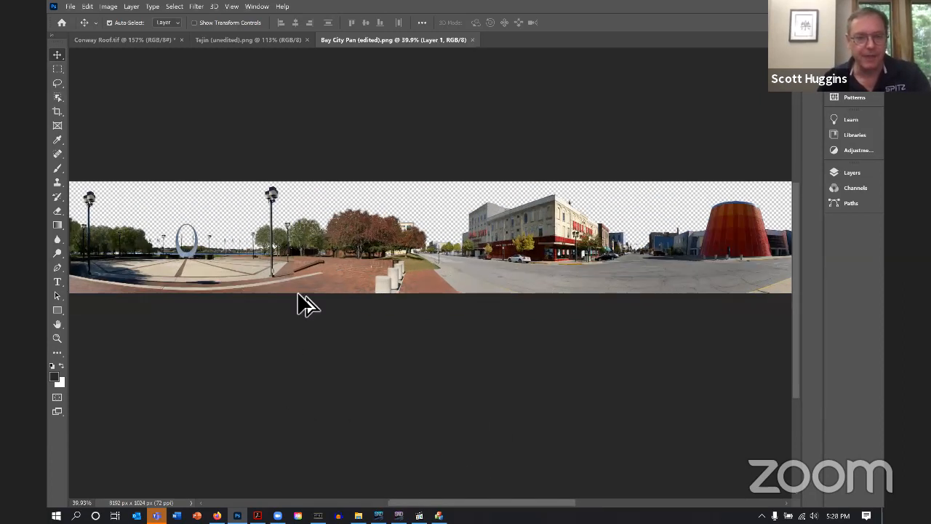
scroll(318, 191, "up", 5)
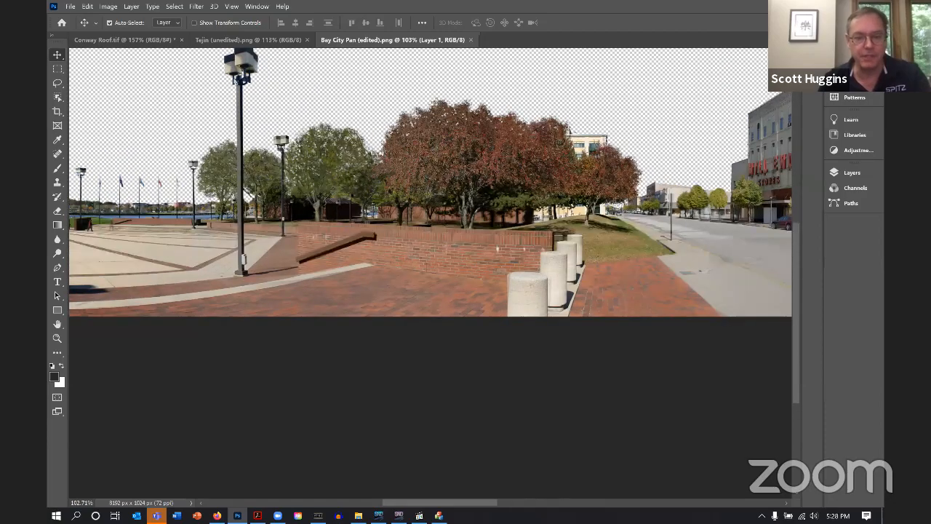
scroll(311, 182, "up", 2)
scroll(310, 182, "left", 8)
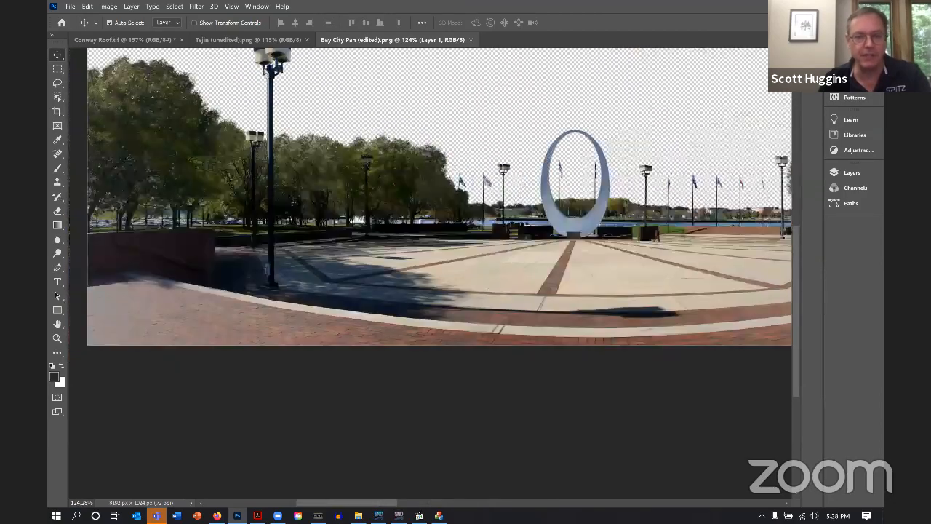
scroll(536, 196, "right", 4)
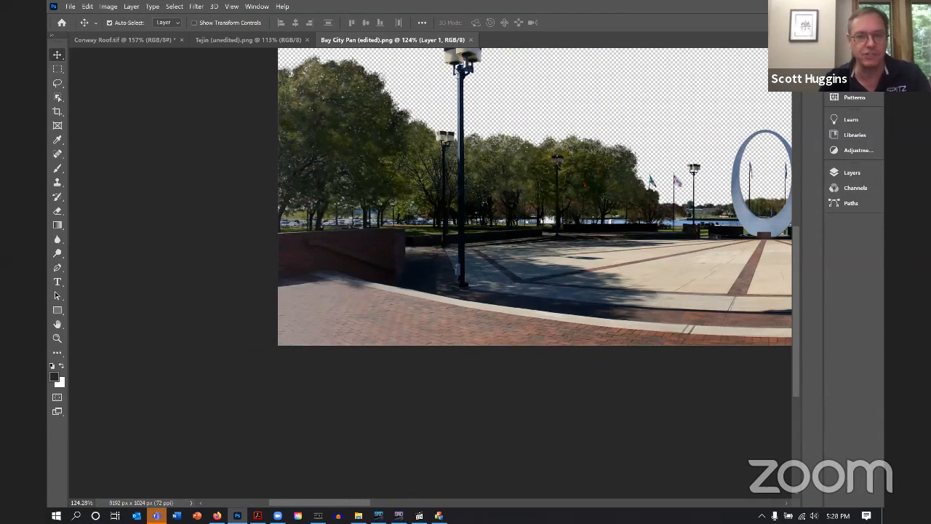
scroll(430, 197, "right", 10)
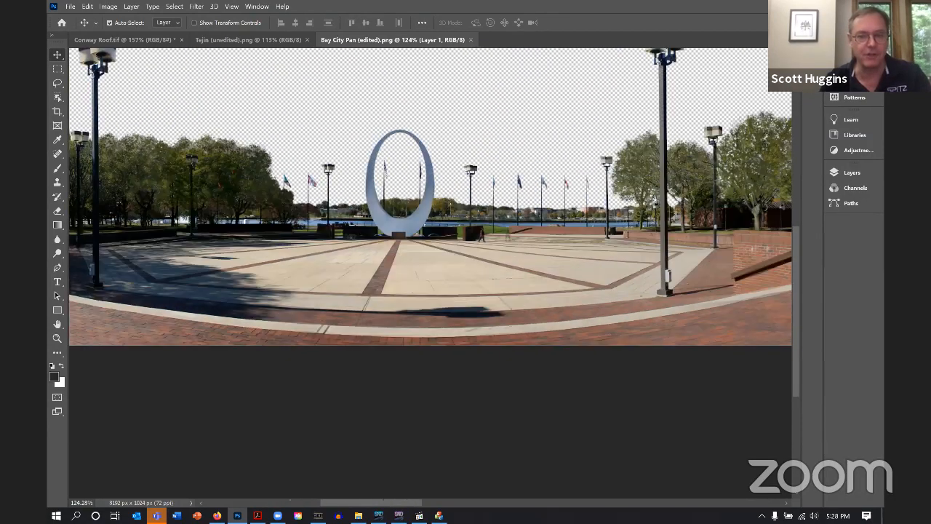
scroll(430, 197, "right", 20)
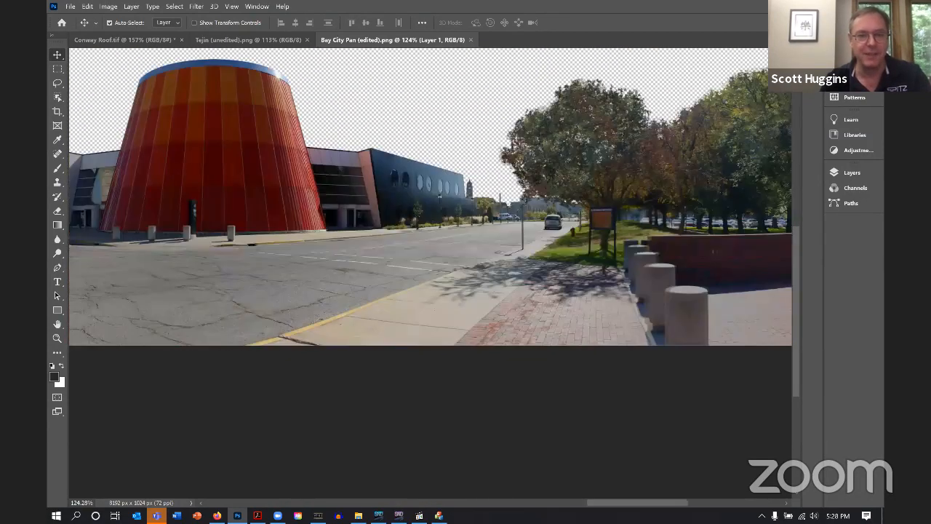
scroll(431, 197, "right", 7)
Look back across the Bay City panorama from the street intersection to the plaza with the oval sculpture
scroll(431, 196, "left", 20)
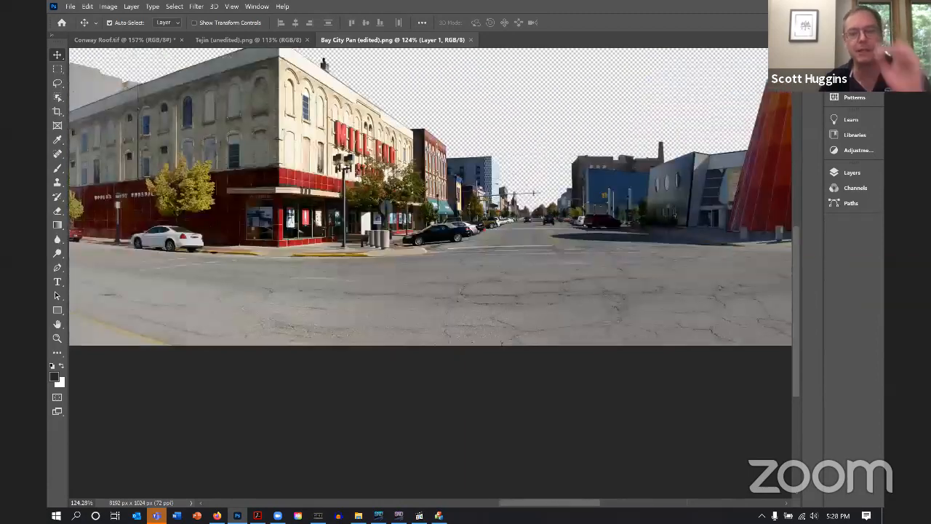
scroll(431, 196, "left", 20)
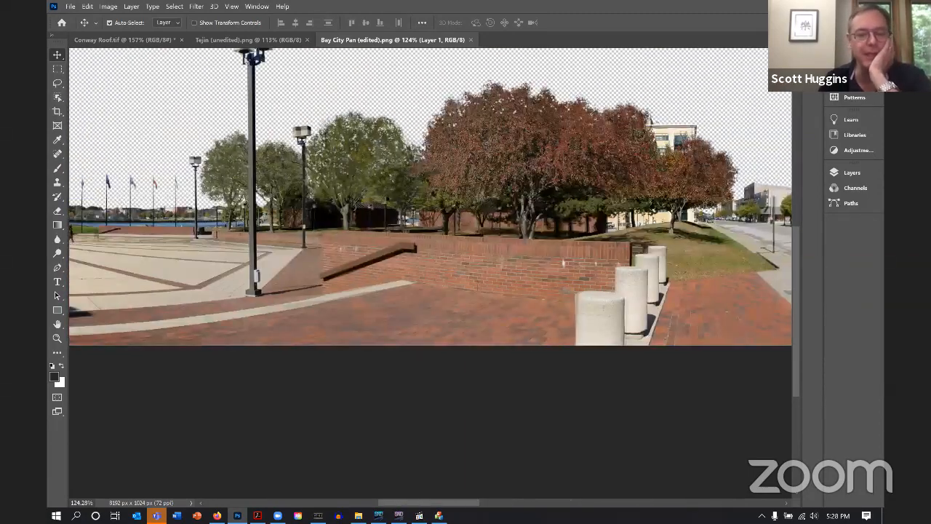
scroll(431, 196, "left", 20)
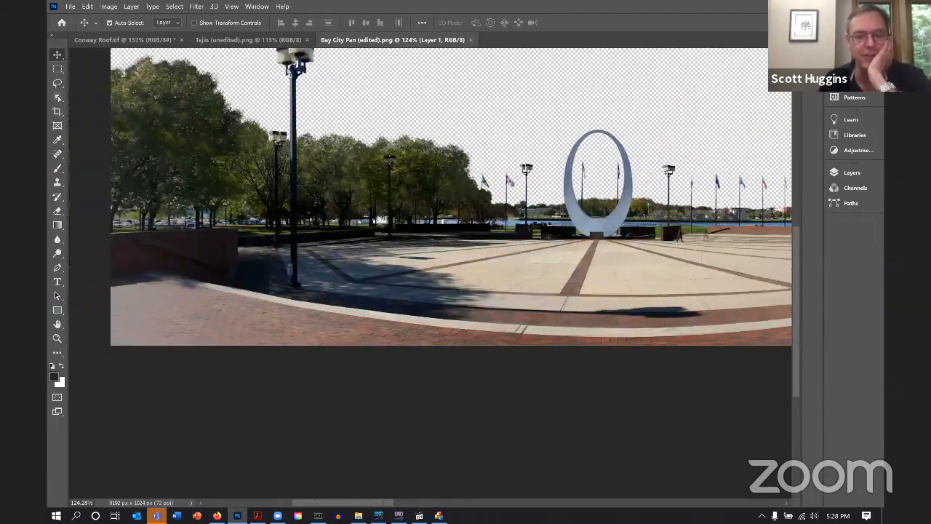
scroll(432, 443, "right", 5)
scroll(432, 443, "down", 2)
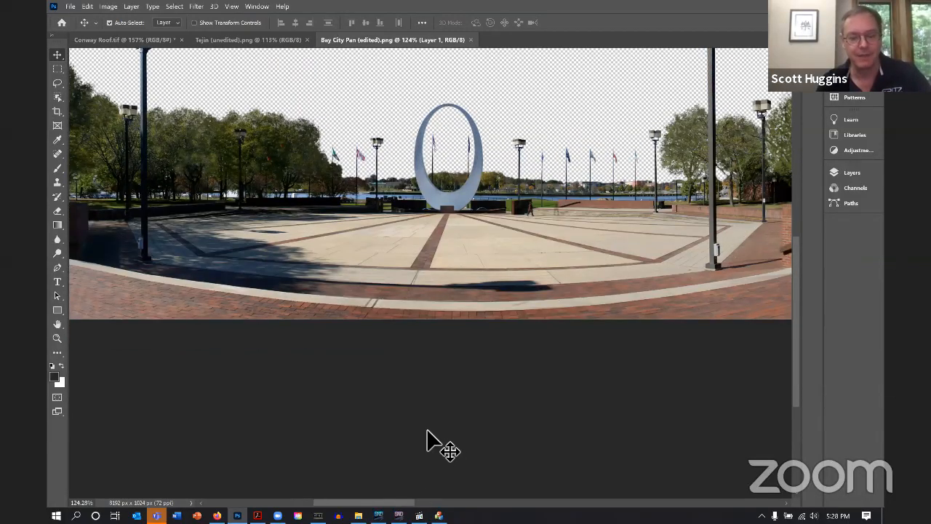
Show the panorama's full height at the plaza lamp posts and follow the scene to the Mill End building
scroll(429, 439, "up", 6)
key("super")
key("super")
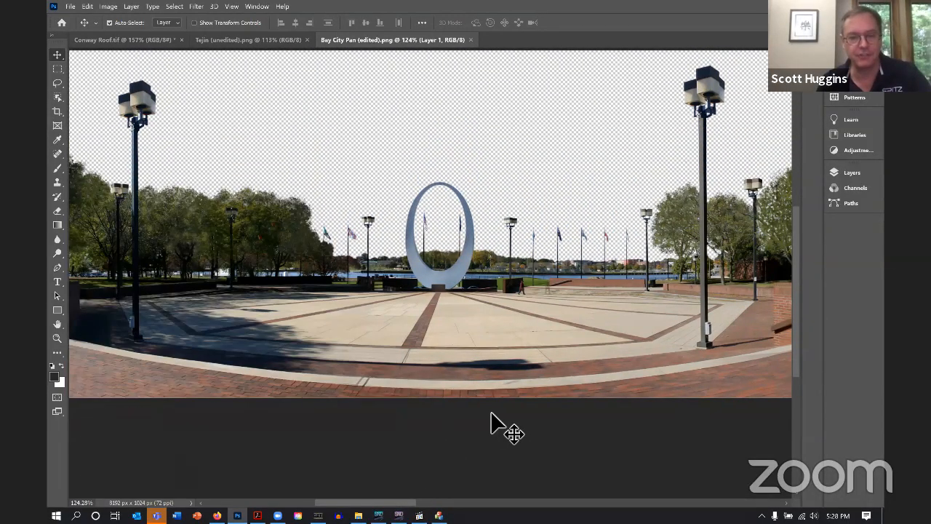
scroll(490, 328, "left", 4)
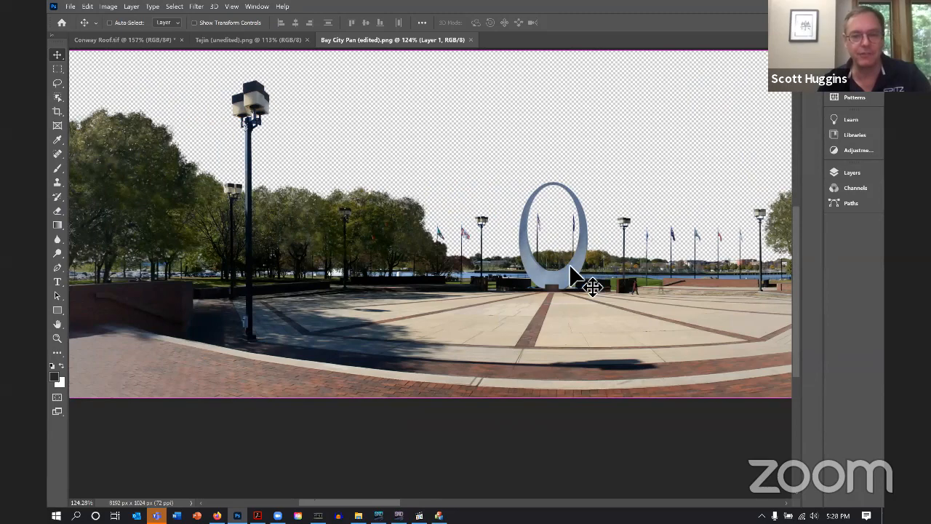
scroll(571, 275, "right", 10)
scroll(588, 284, "right", 5)
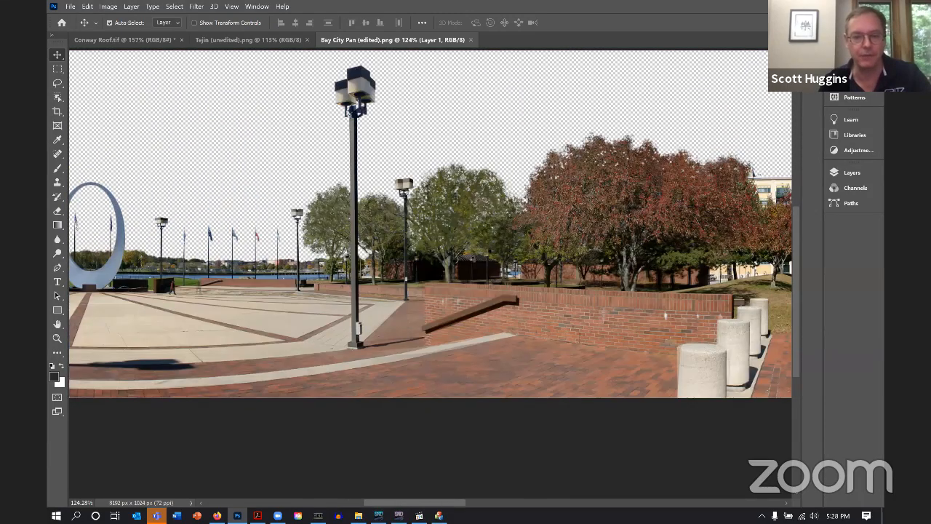
scroll(429, 224, "right", 20)
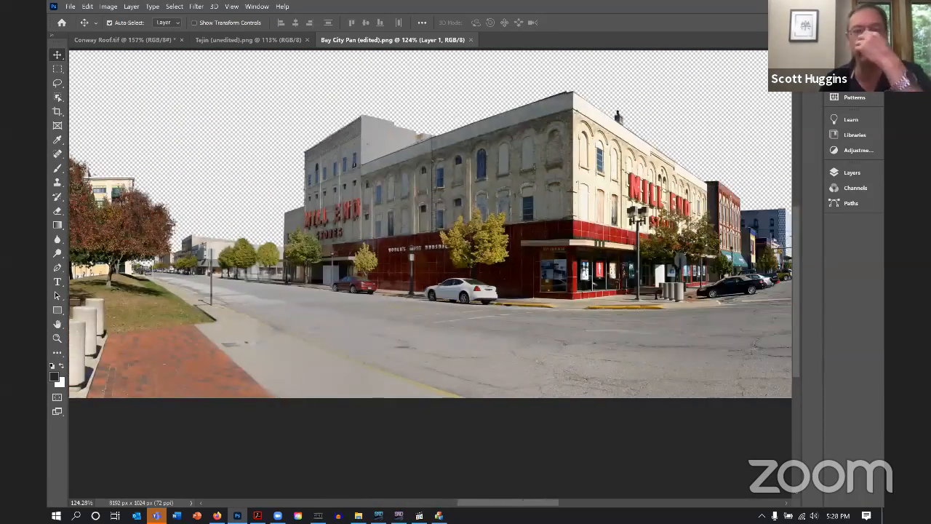
Compare the plaza and brick wall area with the Mill End street corner and intersection
scroll(430, 224, "left", 20)
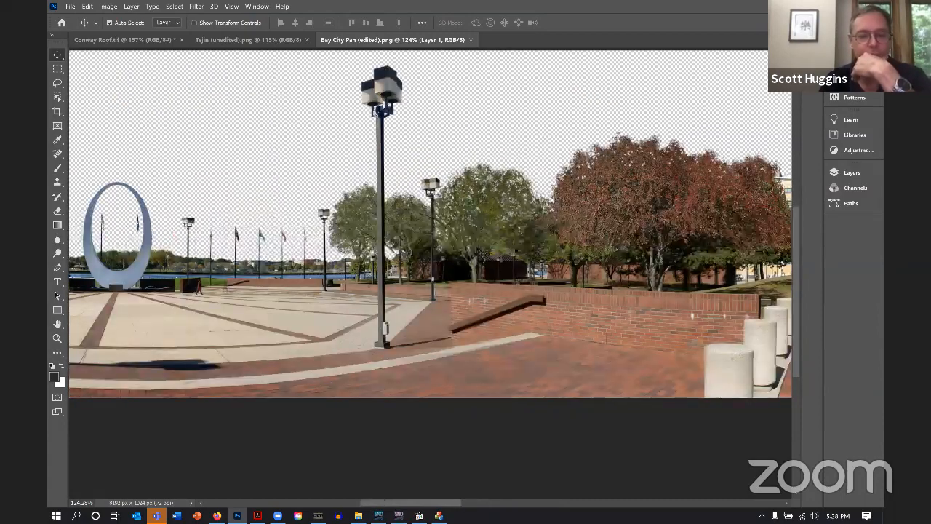
scroll(429, 224, "left", 16)
scroll(430, 224, "right", 19)
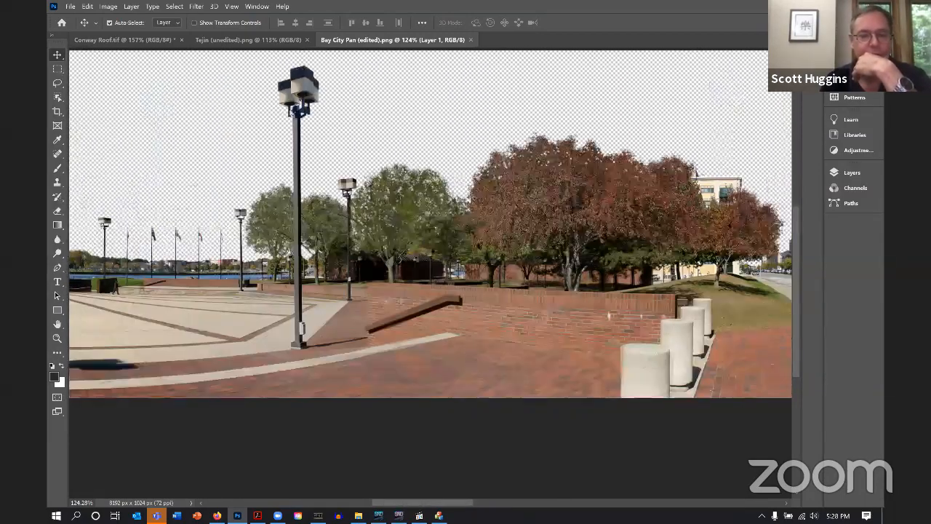
scroll(430, 224, "right", 20)
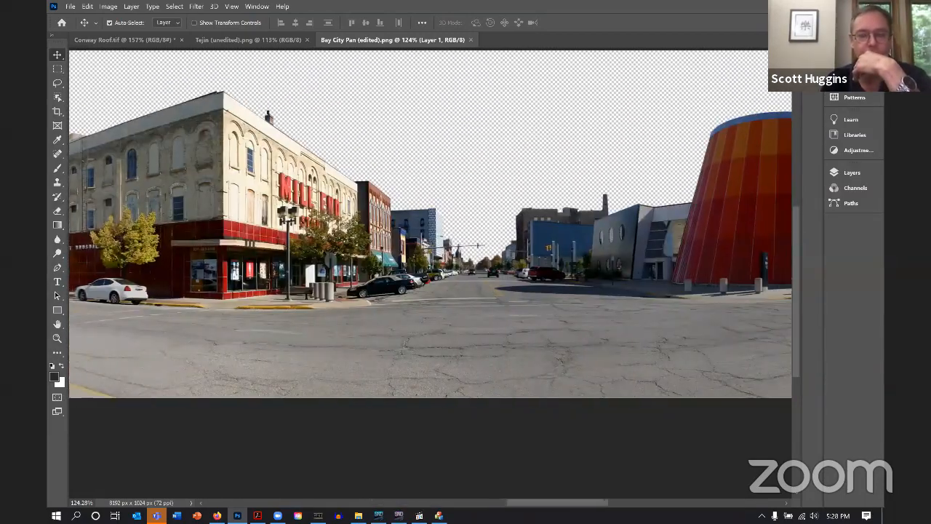
scroll(430, 224, "right", 5)
scroll(430, 224, "left", 10)
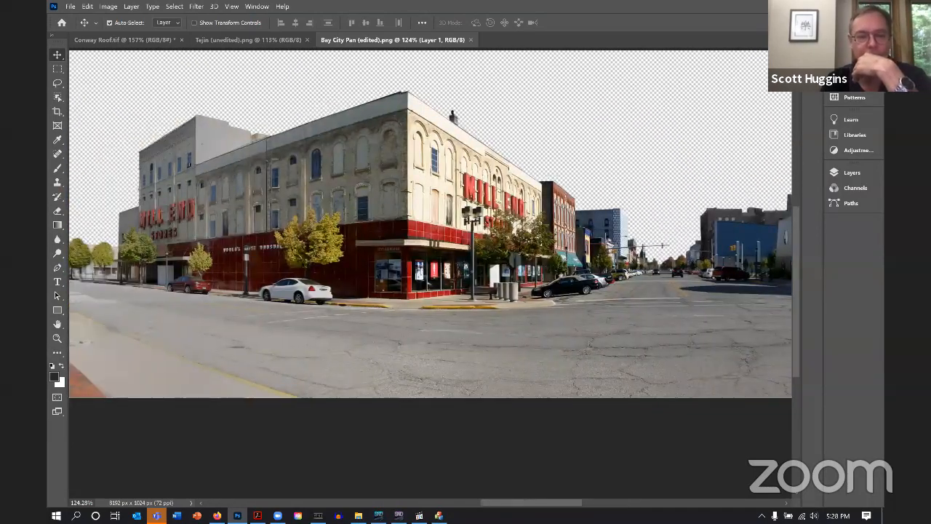
Follow the panorama from the Mill End building past the red trees back to the oval sculpture
scroll(430, 224, "left", 6)
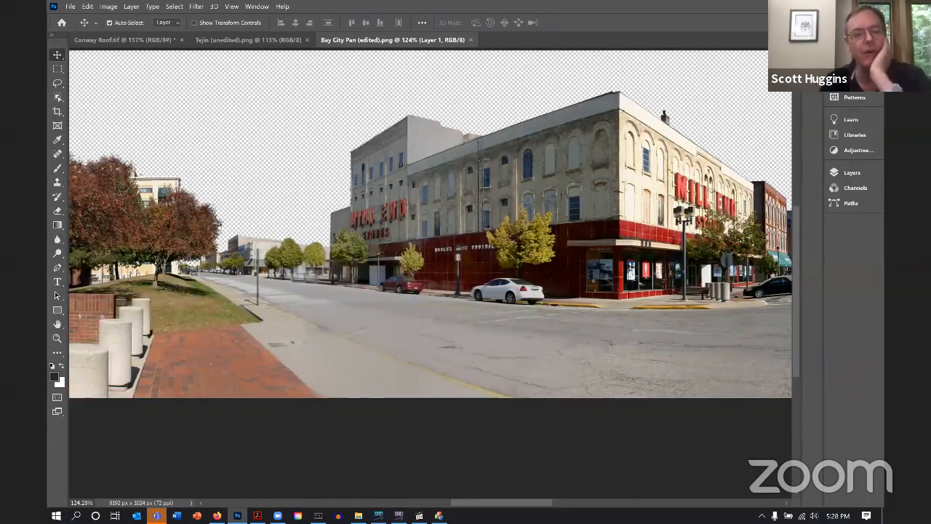
scroll(430, 224, "left", 6)
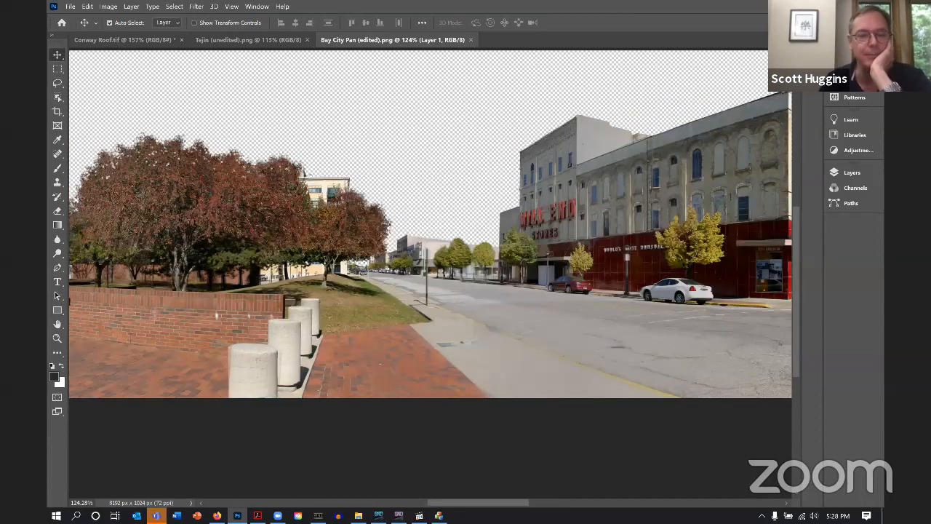
scroll(430, 224, "left", 6)
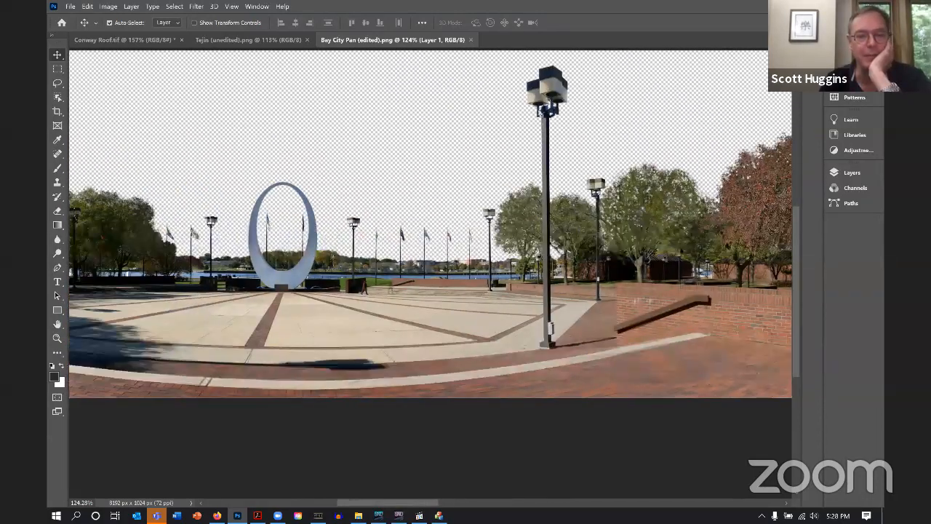
Examine the brick wall, its sloping handrail and the surrounding brick paving at about 322% magnification
scroll(315, 320, "right", 6)
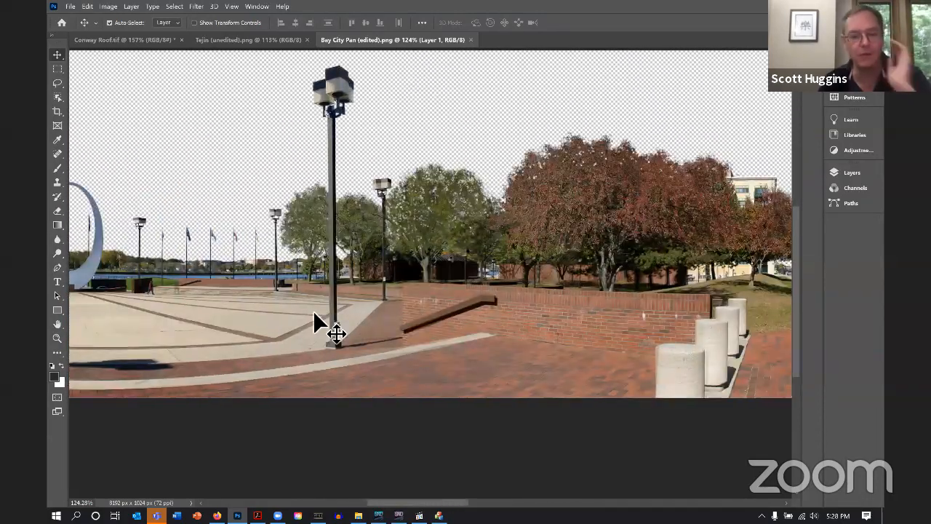
scroll(314, 320, "right", 3)
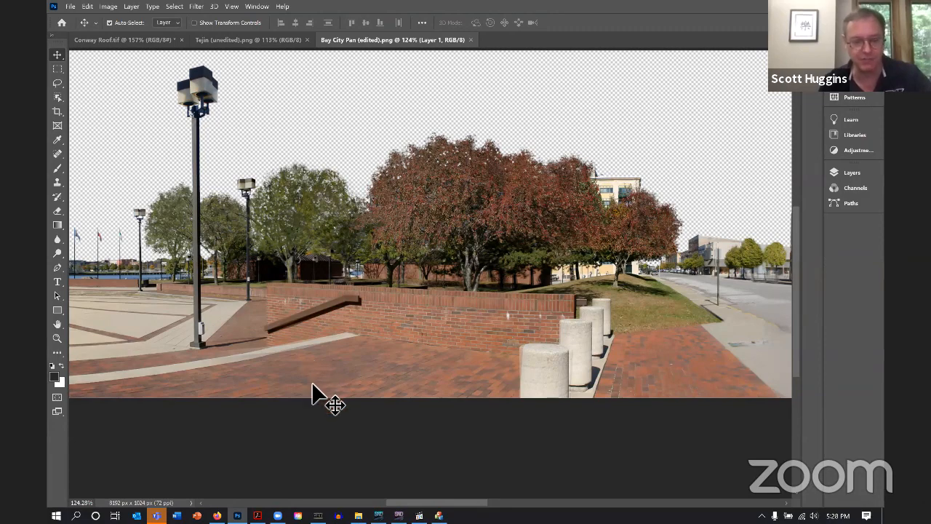
scroll(312, 397, "up", 2)
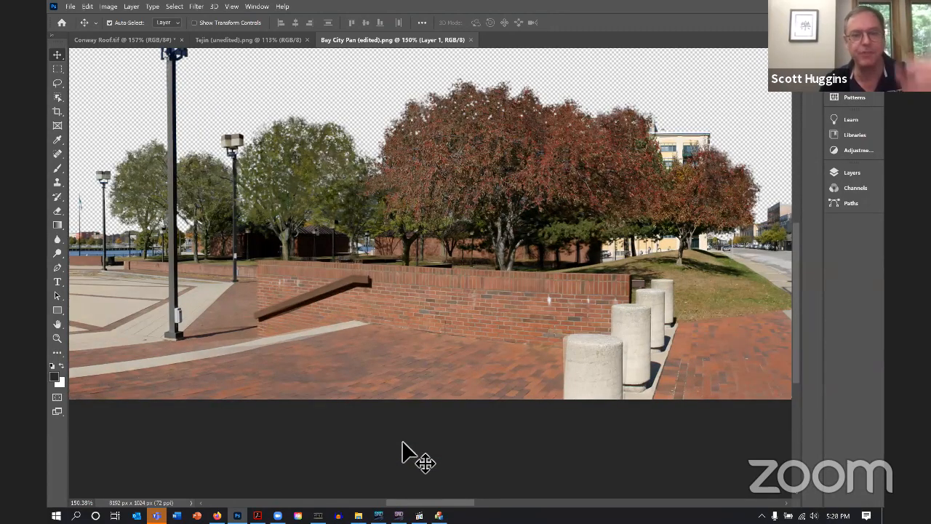
scroll(408, 454, "up", 4)
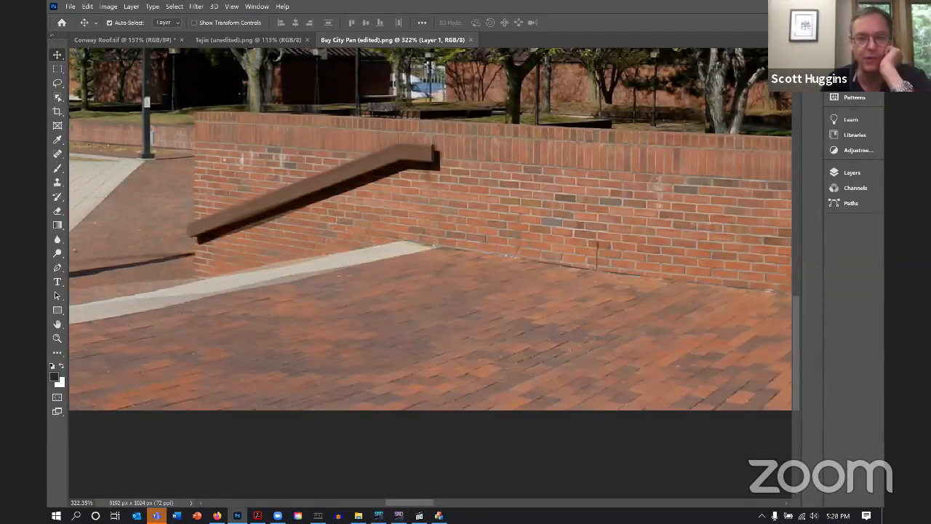
Follow the Bay City panorama from the brick wall past the concrete bollards and intersection to the tall red building across the street
scroll(431, 229, "right", 3)
scroll(430, 230, "right", 15)
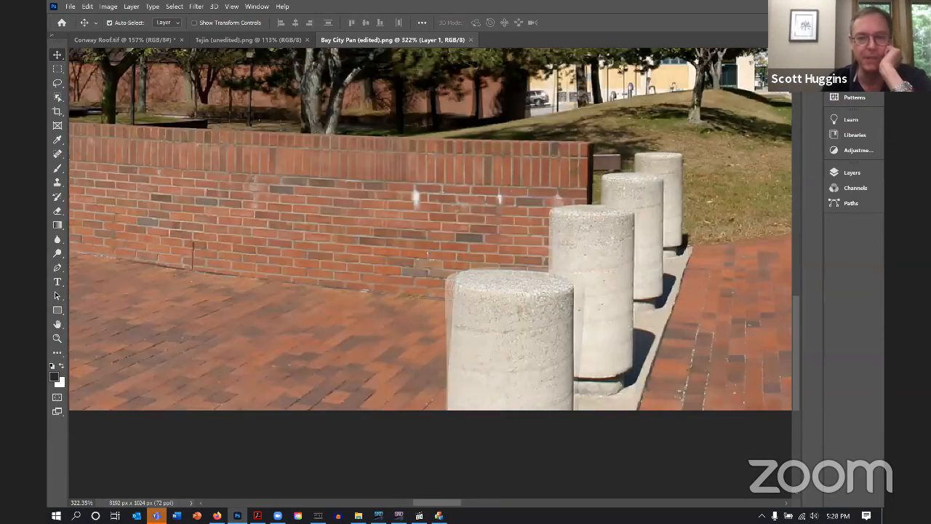
scroll(431, 229, "right", 10)
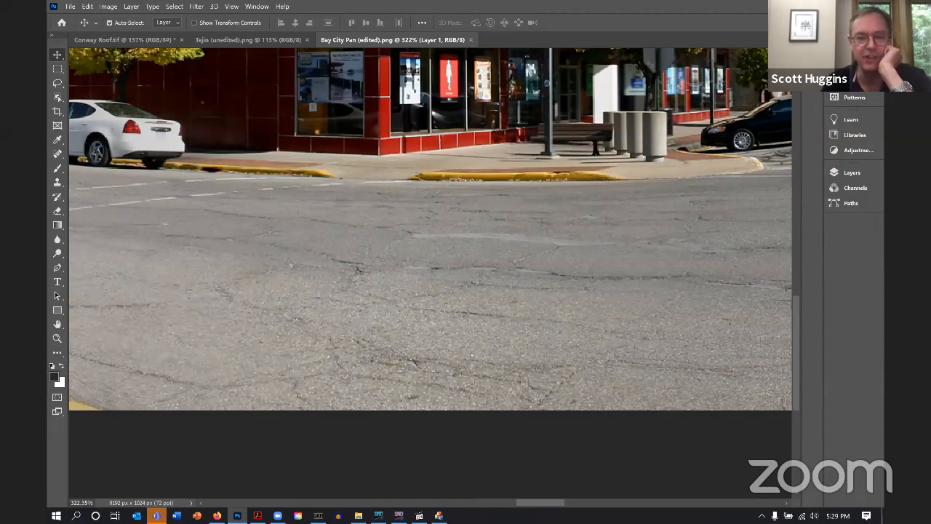
scroll(430, 229, "right", 3)
scroll(758, 136, "right", 10)
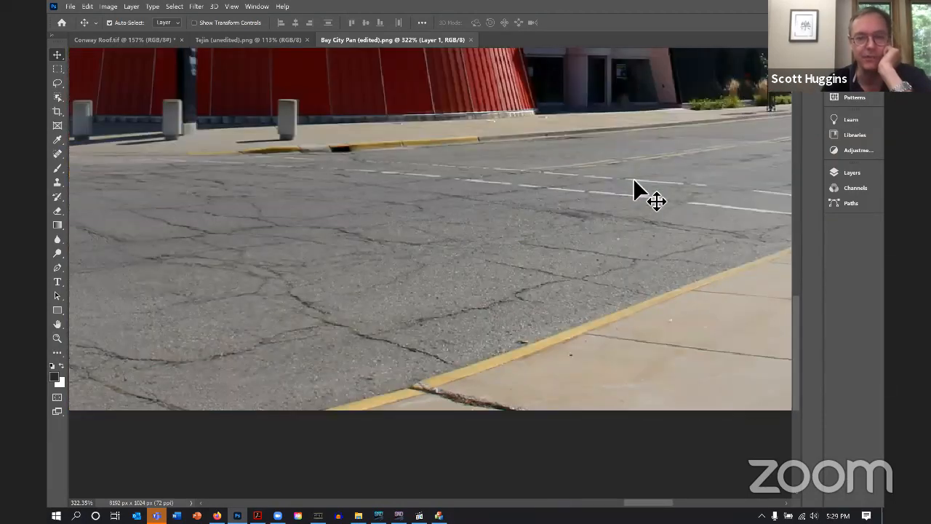
scroll(633, 175, "down", 1)
scroll(632, 176, "up", 6)
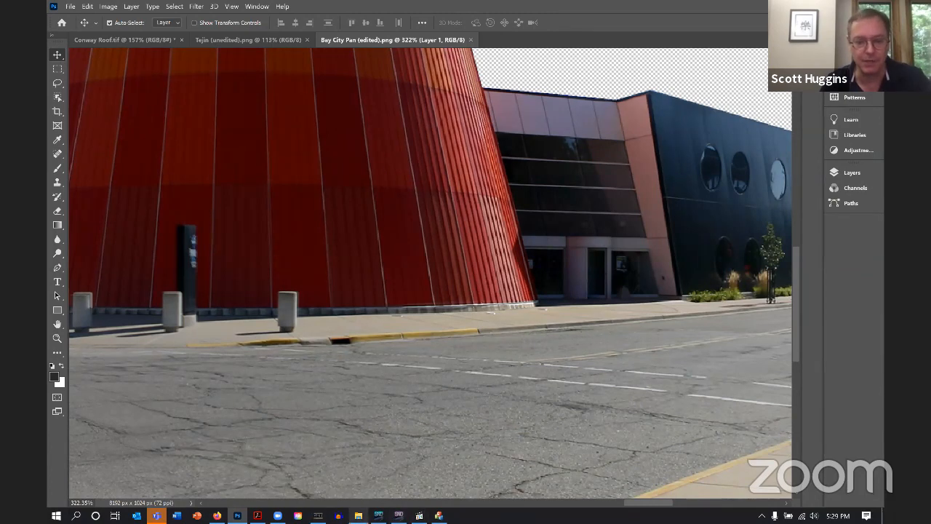
Show the Tejin Pan Stills folder in File Explorer, select stills IMG_2288 through IMG_2303, and close the folder window
left_click(358, 515)
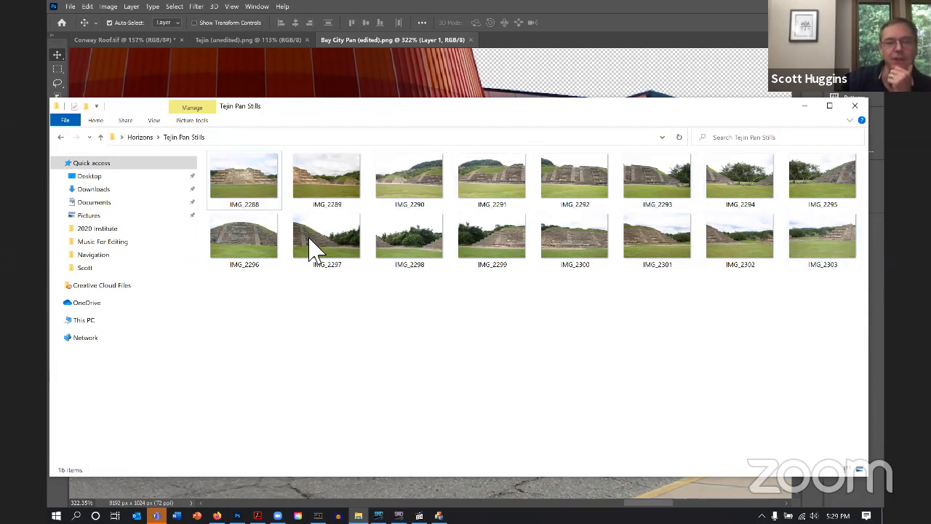
mouse_move(413, 113)
left_mouse_down()
mouse_move(429, 116)
mouse_move(420, 115)
left_mouse_up()
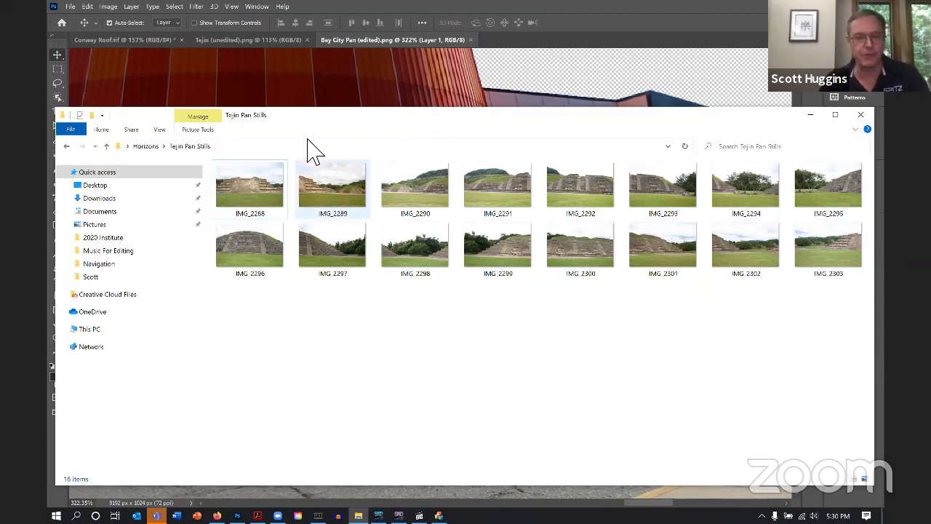
left_click(256, 193)
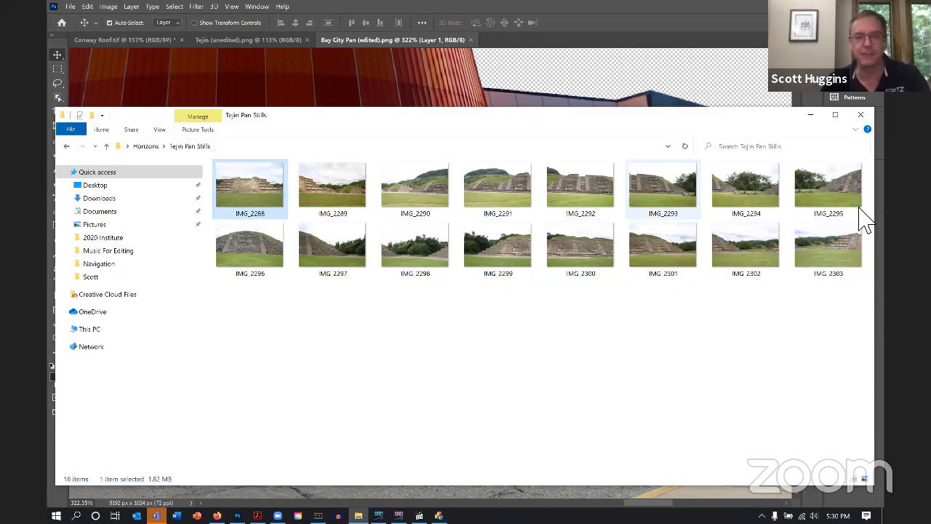
left_click(831, 236, "shift")
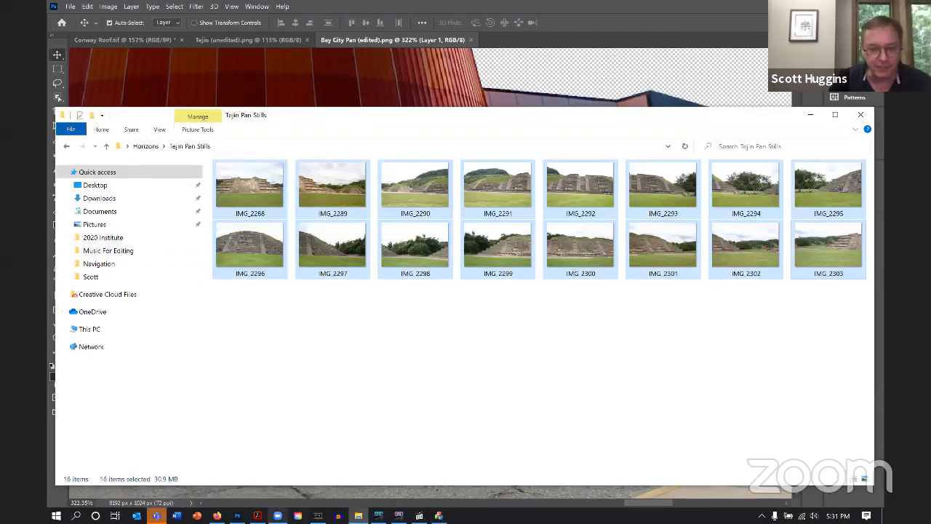
left_click(861, 114)
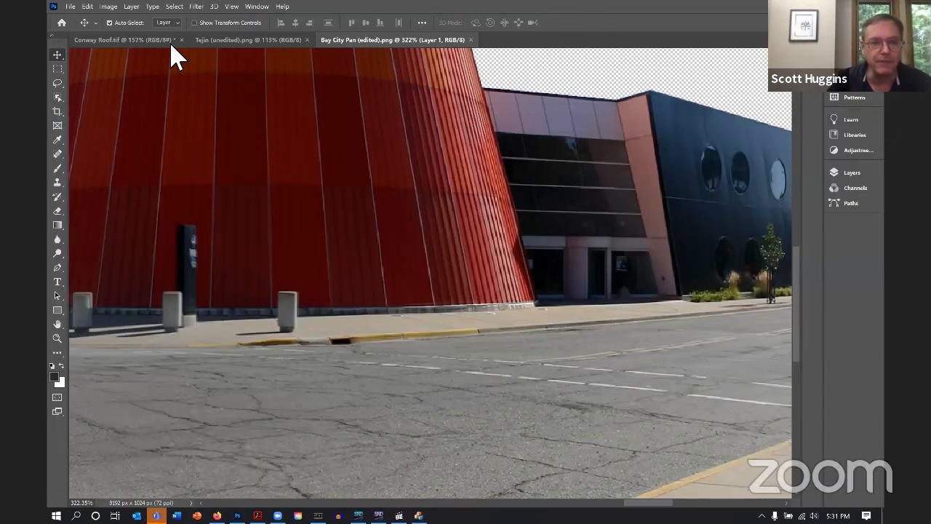
Examine the unedited Tejin panorama, following the pyramids, trees and sky across its width and back to its starting edge
left_click(240, 40)
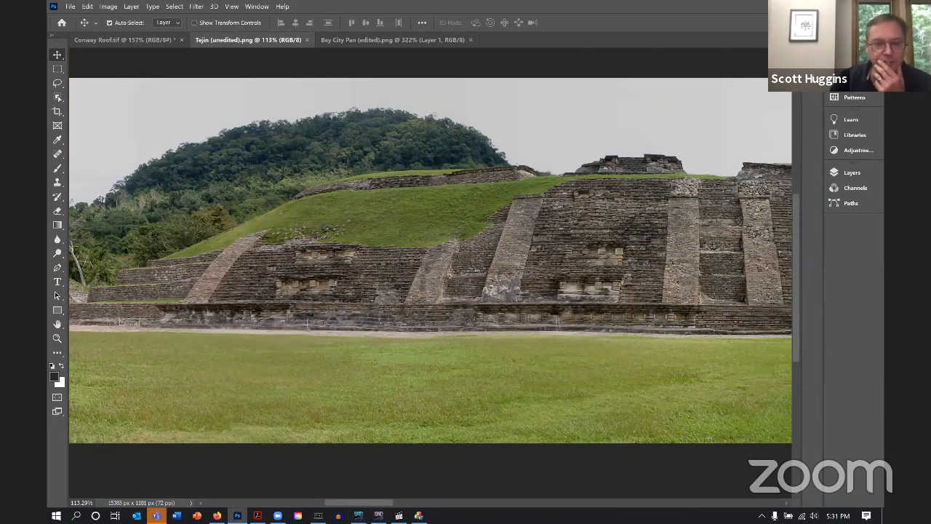
left_click_drag(358, 502, 339, 502)
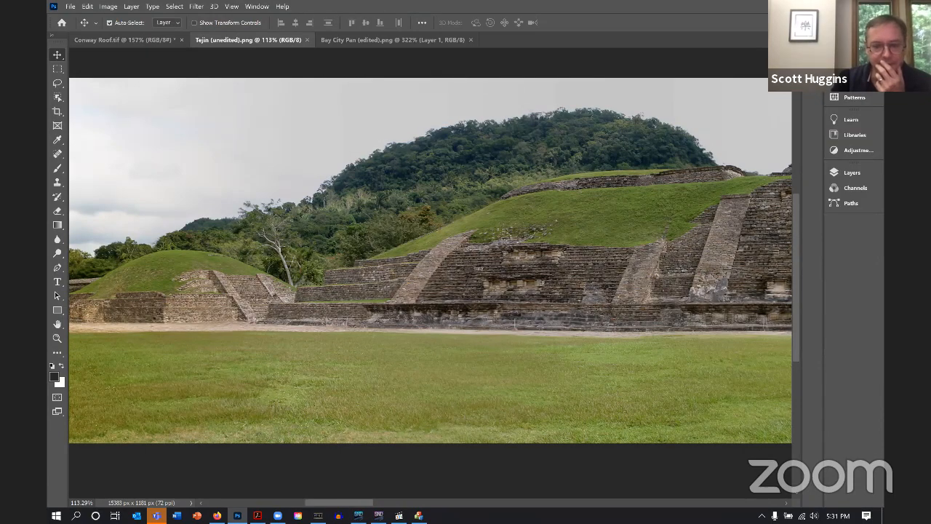
left_click_drag(339, 502, 585, 501)
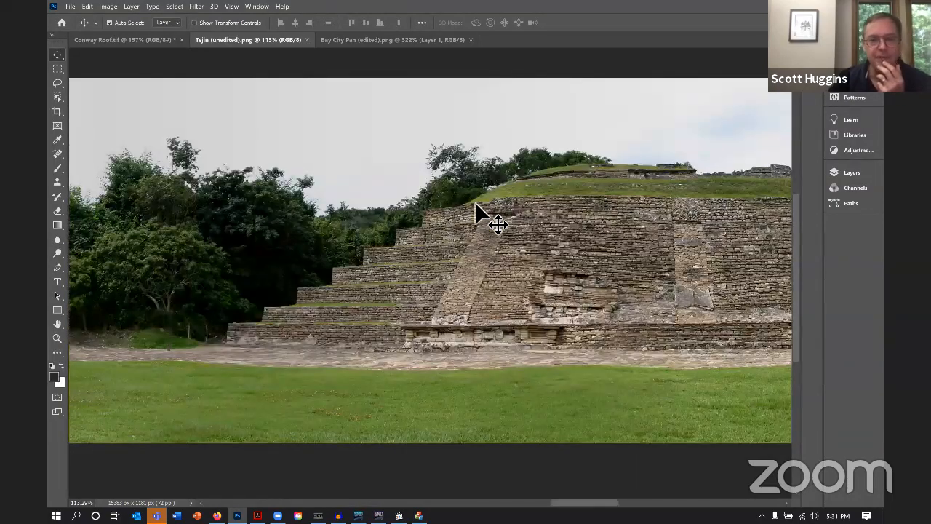
scroll(475, 204, "left", 10)
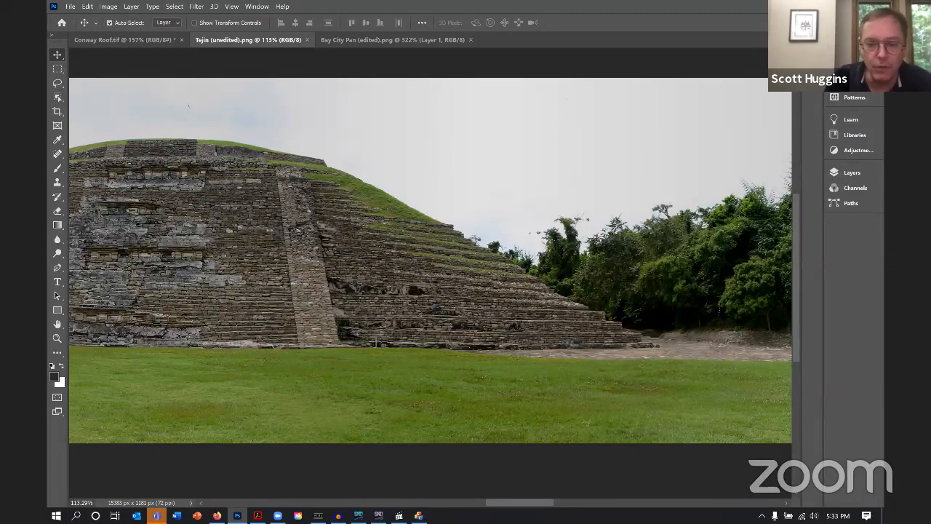
left_click_drag(519, 502, 297, 502)
scroll(457, 260, "left", 1)
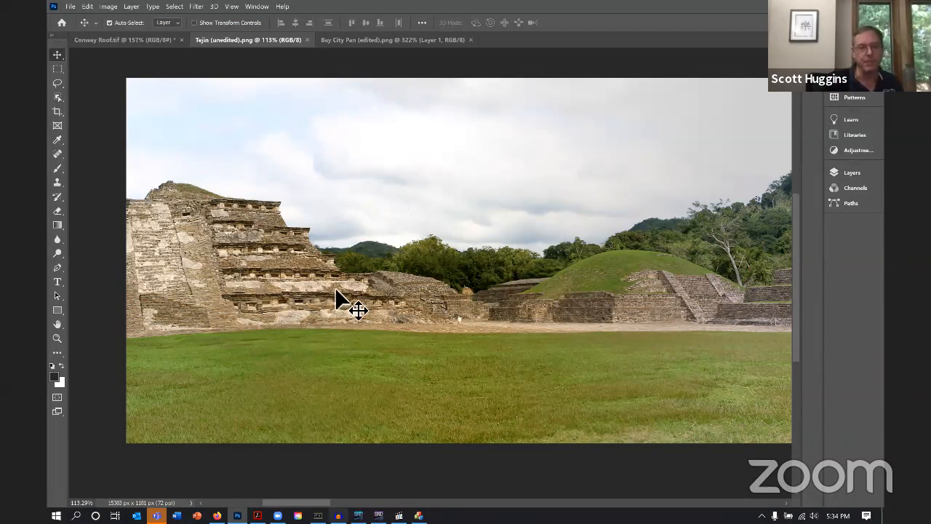
Examine the removed sky in the edited Bay City panorama above the red building, the rooftops and the red trees
left_click(351, 40)
scroll(676, 196, "up", 8)
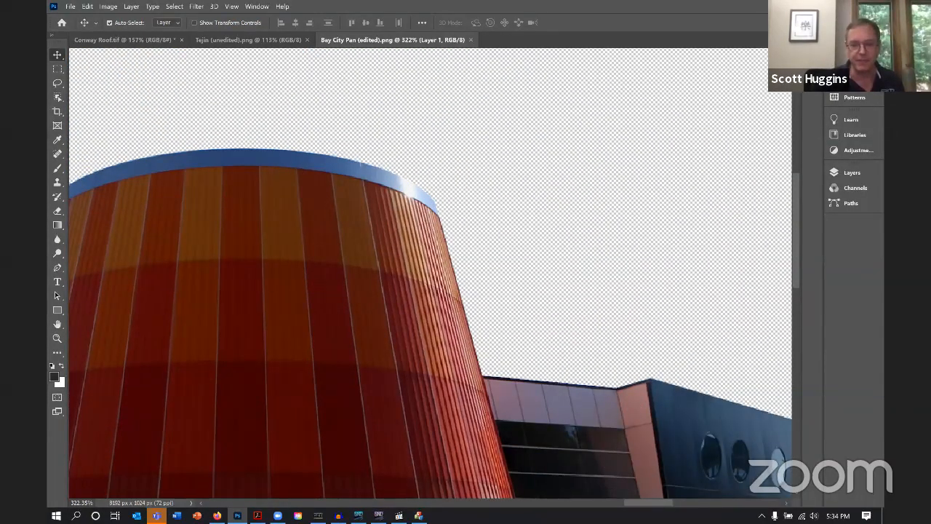
scroll(431, 405, "right", 5)
scroll(431, 405, "left", 15)
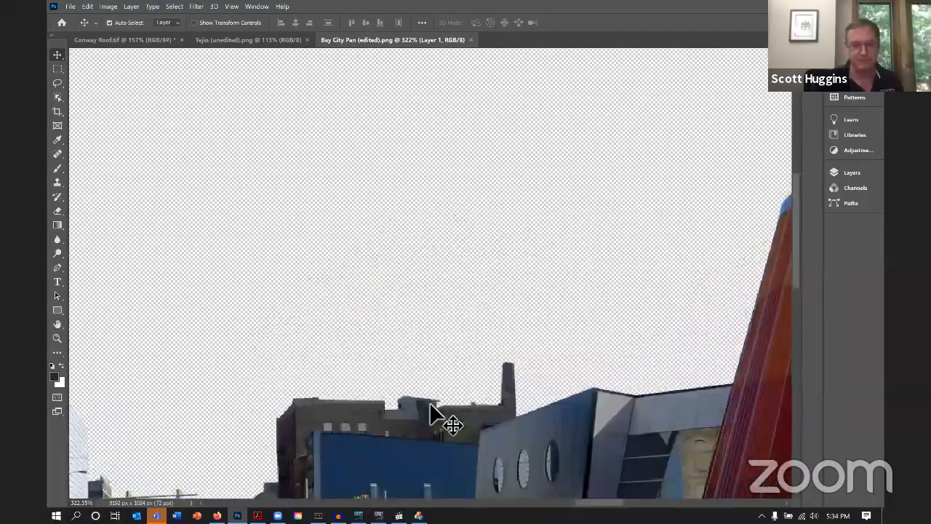
scroll(430, 405, "down", 4)
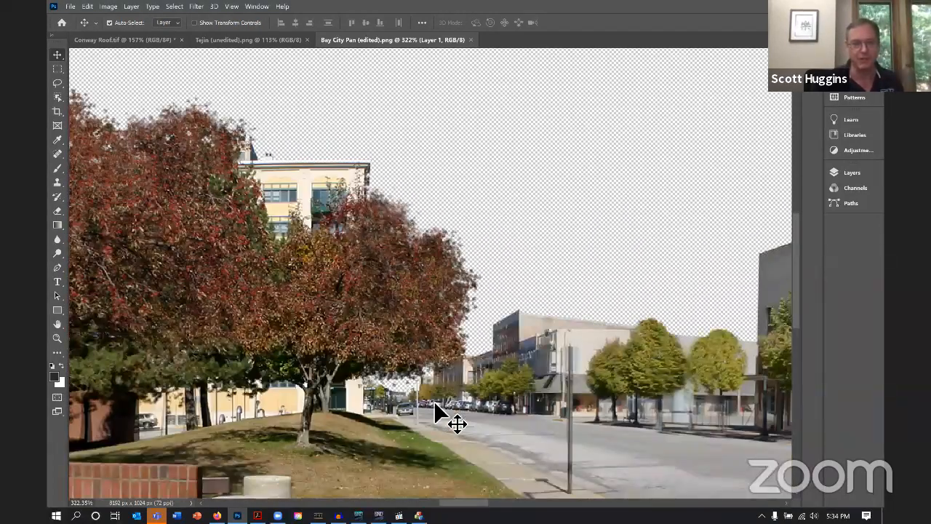
scroll(436, 411, "down", 4)
scroll(571, 384, "up", 5)
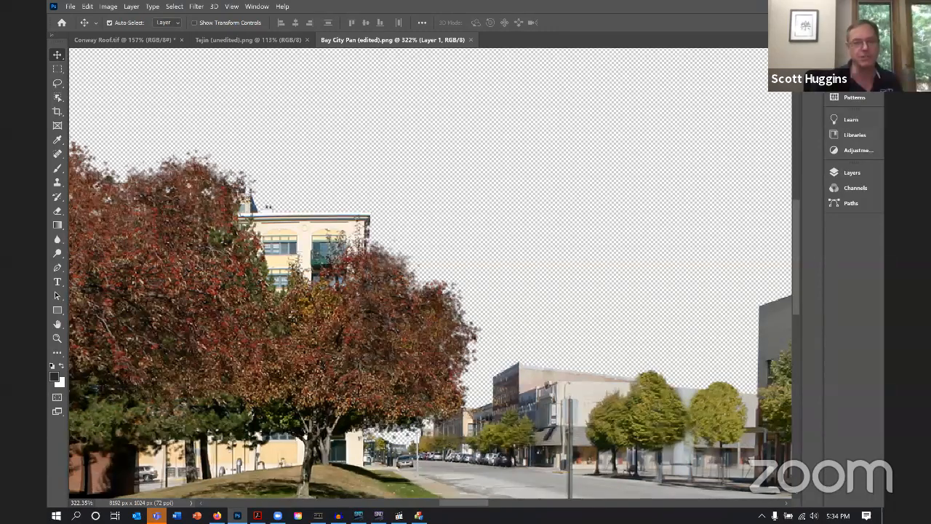
For the unedited Tejin panorama, show its layer list as a floating, taller panel at the edge of the image
left_click(214, 41)
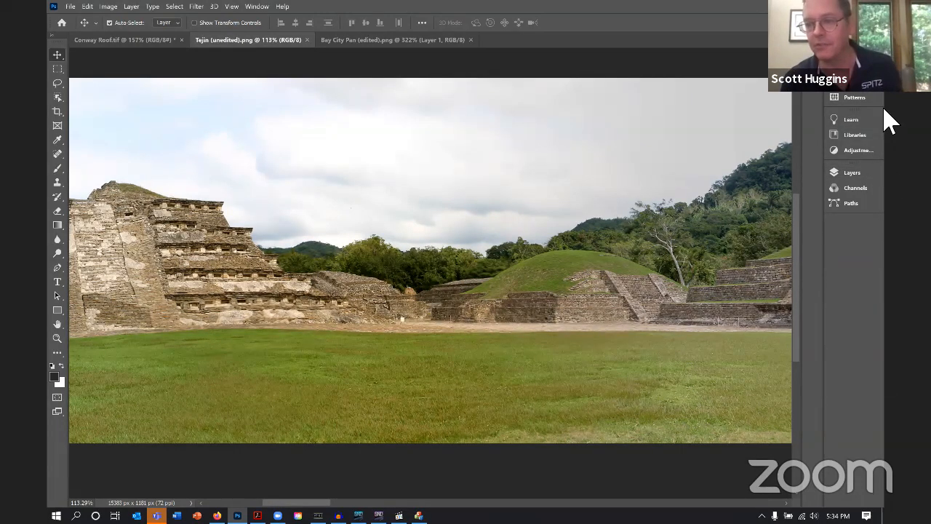
left_click(849, 171)
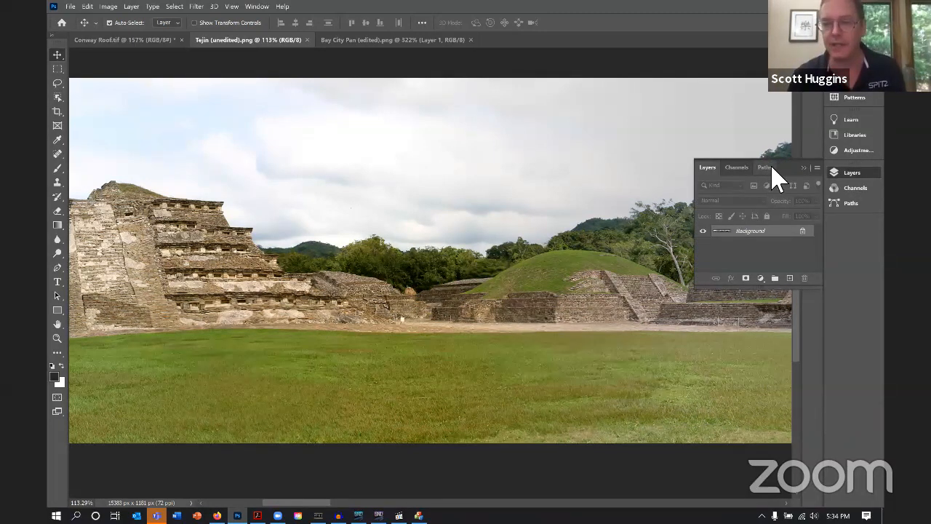
left_click_drag(796, 174, 806, 22)
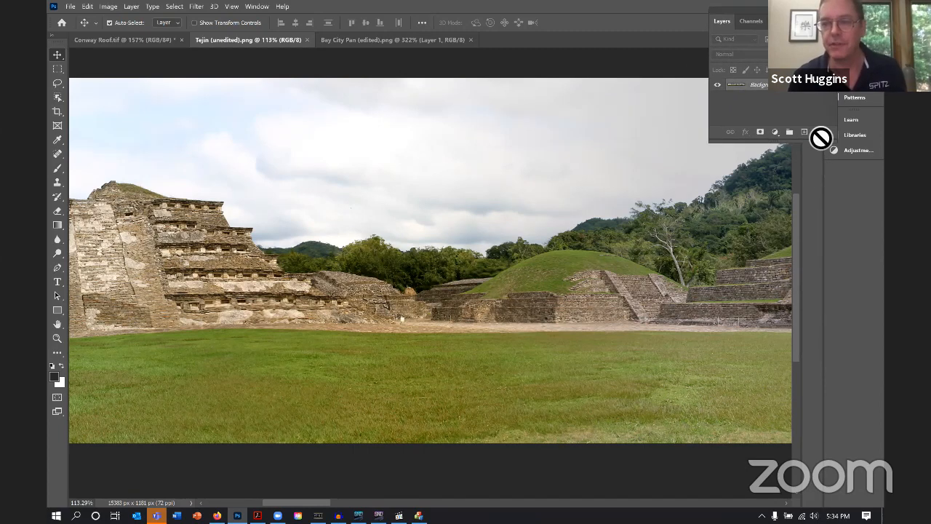
left_click_drag(820, 151, 821, 266)
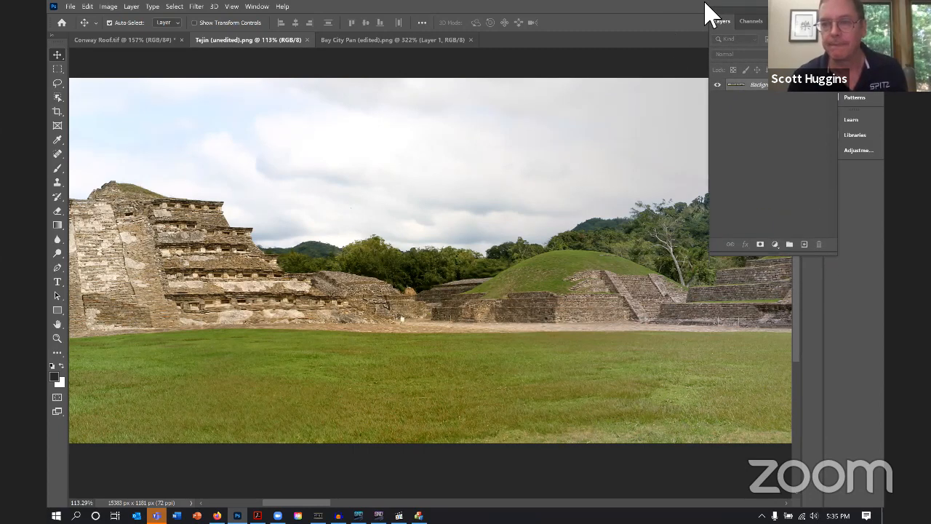
left_click_drag(732, 19, 766, 6)
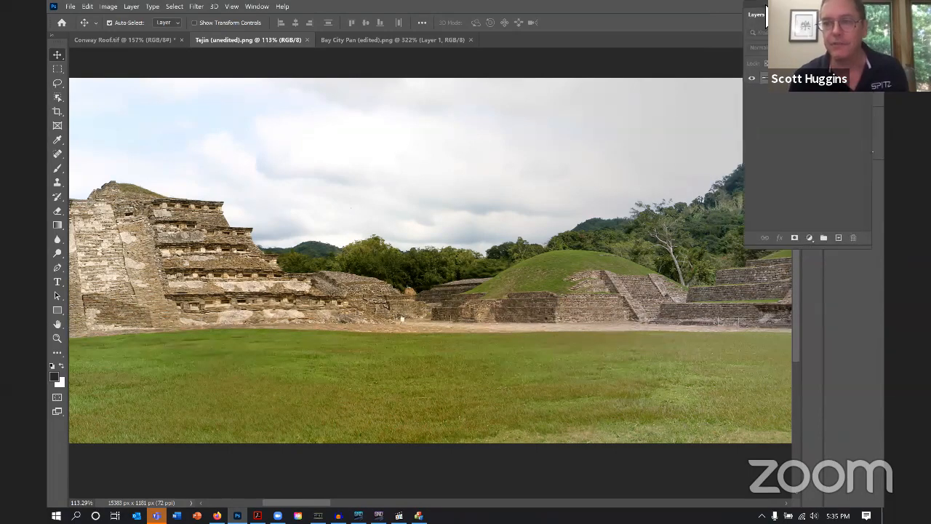
Convert the Tejin image's Background into a regular layer named Pan
double_click(801, 96)
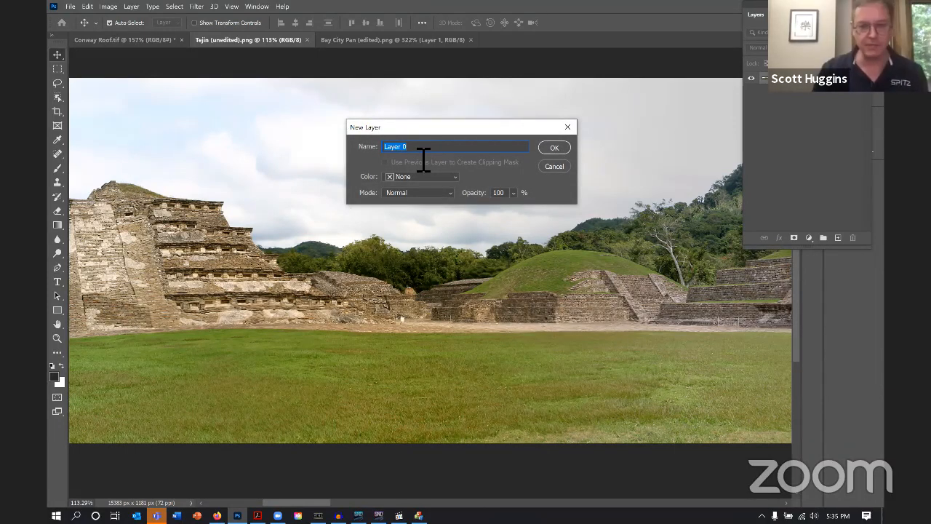
key("BackSpace")
key("ctrl+z")
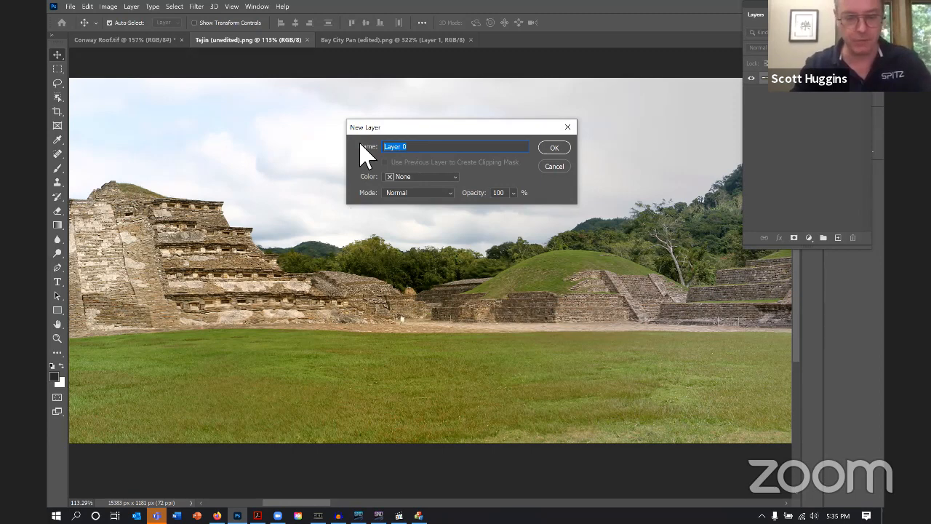
type("Pan")
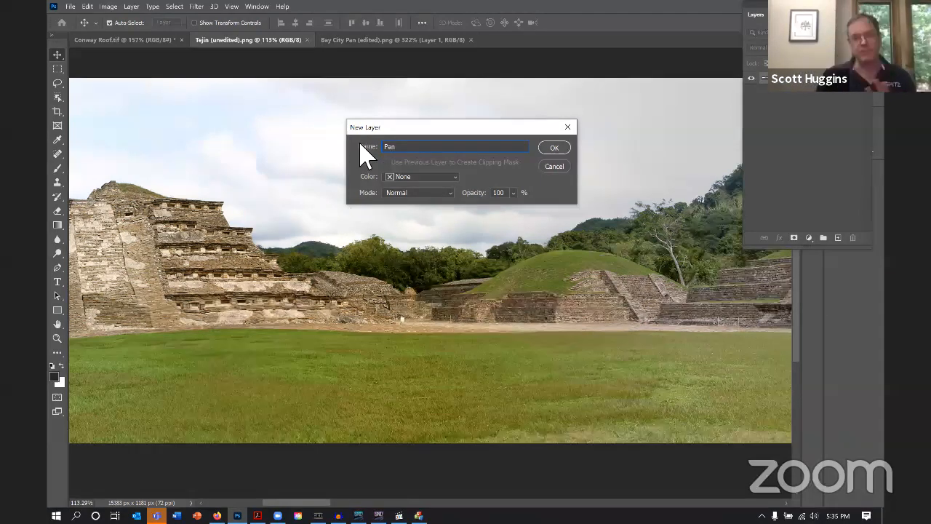
left_click(556, 147)
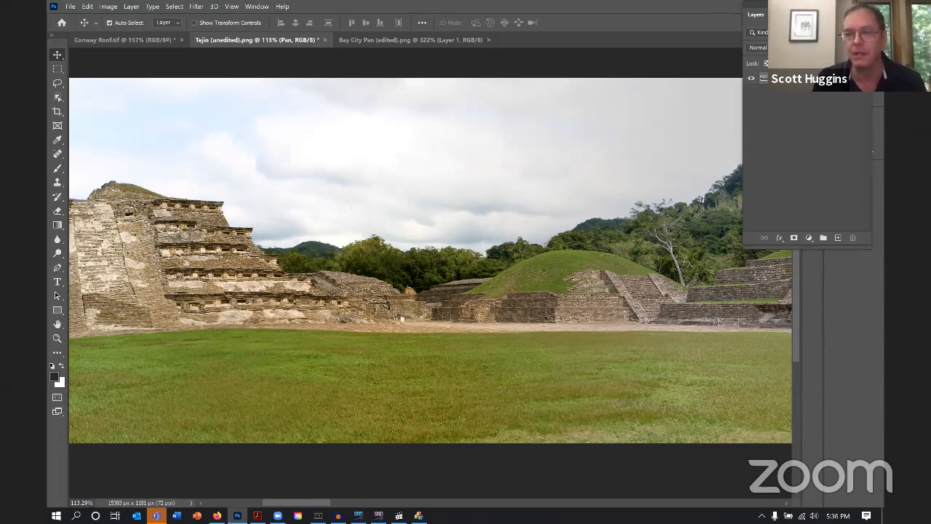
Add a new layer named Sky and place the Pan layer above it
left_click(864, 15)
left_click(793, 20)
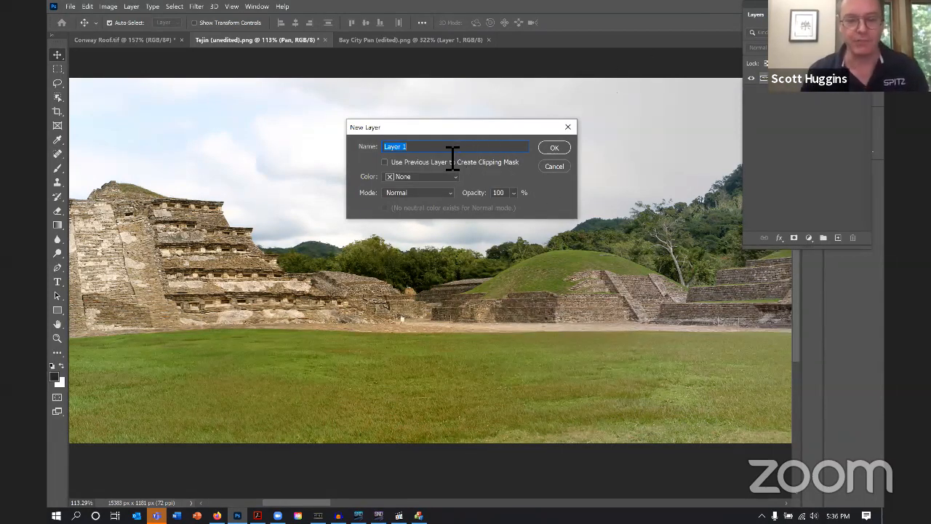
type("Sky")
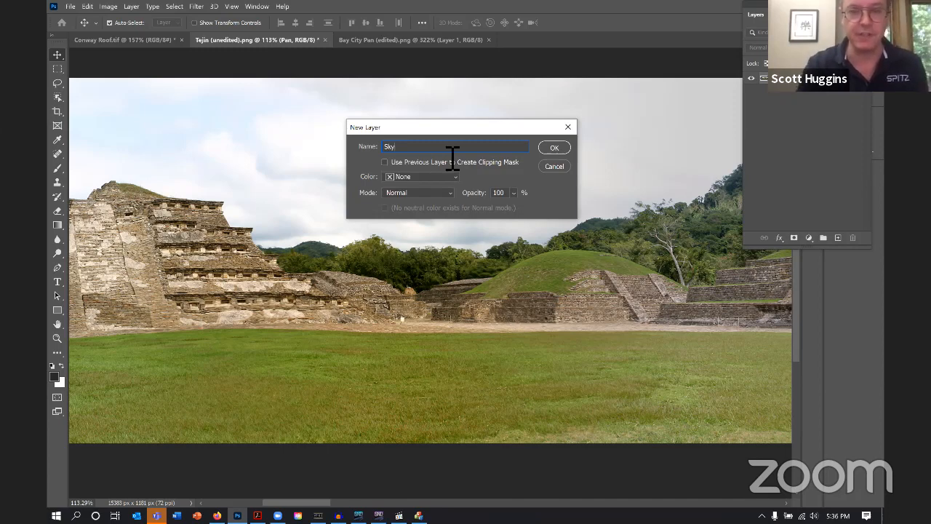
key("Return")
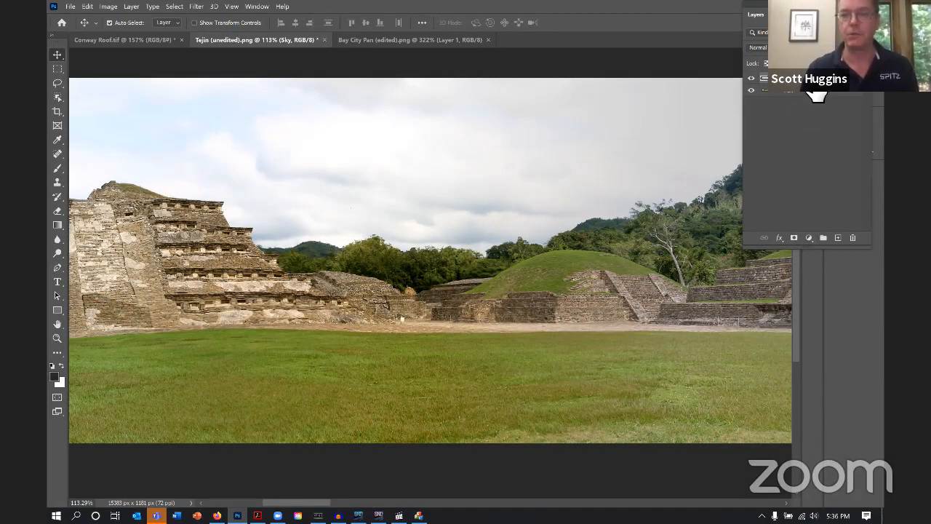
mouse_move(814, 89)
left_mouse_down()
mouse_move(814, 113)
mouse_move(804, 94)
left_mouse_up()
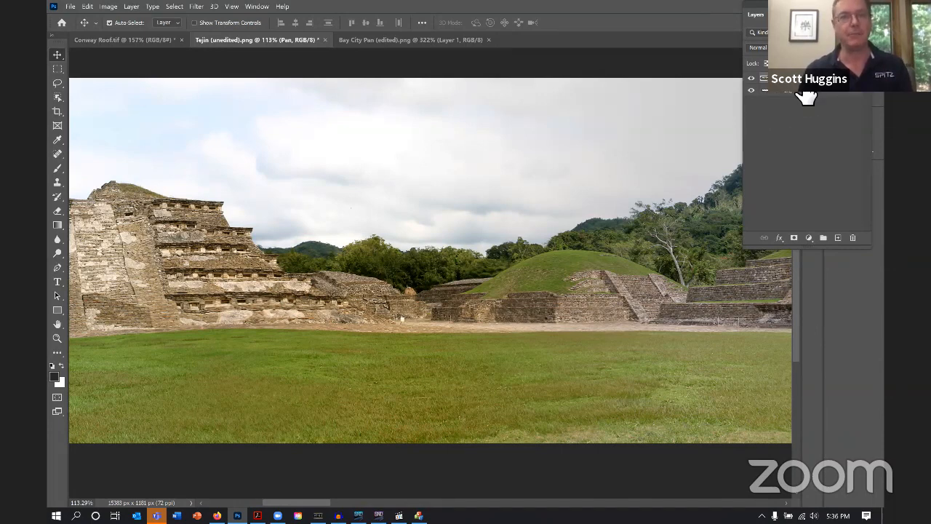
Check the edited Bay City panorama's removed sky for comparison and return to the unedited Tejin panorama
left_click(355, 41)
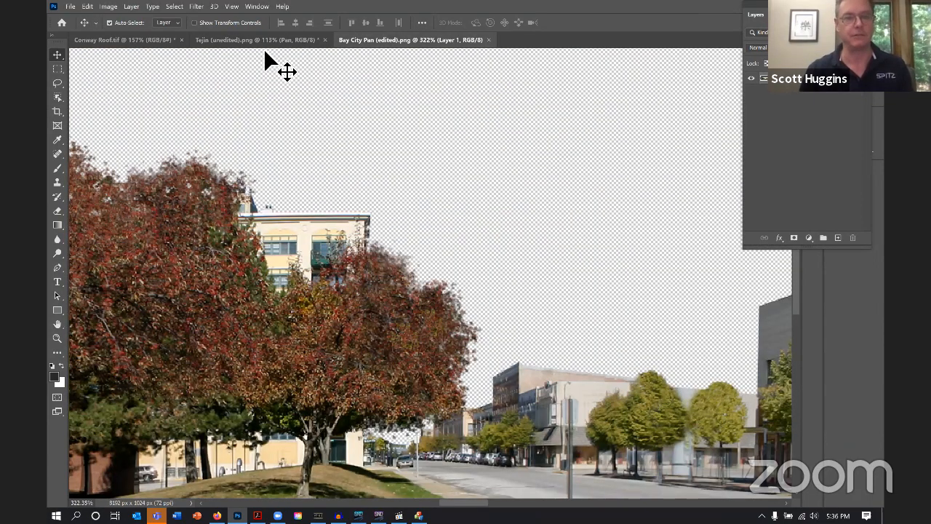
left_click(262, 41)
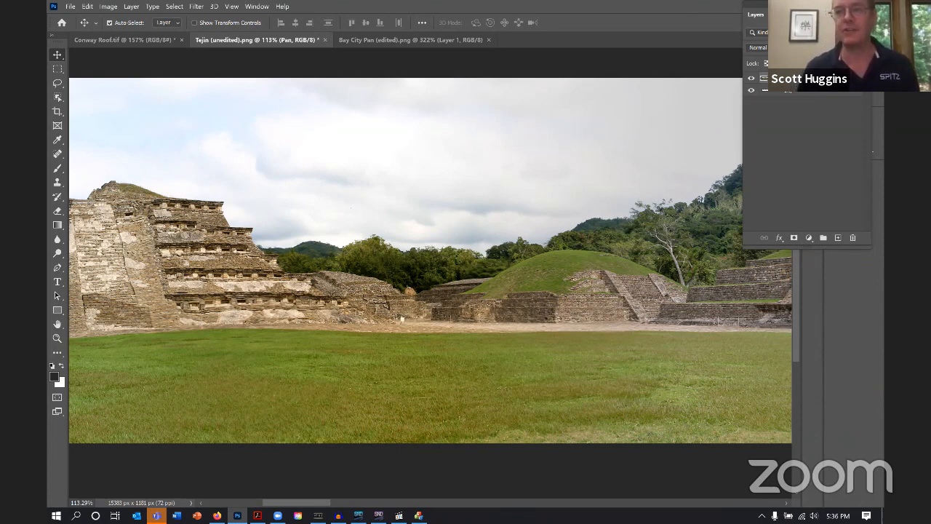
Add a new layer named Black to the Tejin image and place it below the Pan and Sky layers
left_click(863, 14)
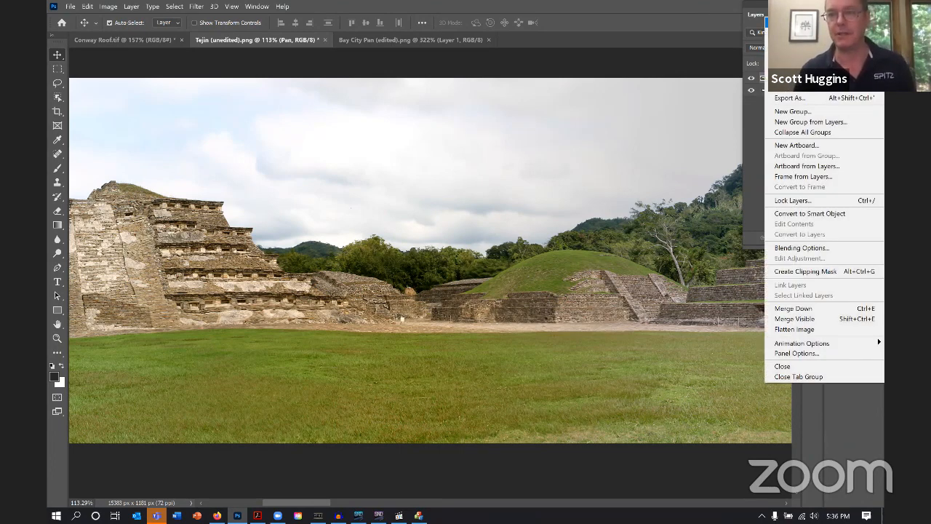
left_click(800, 23)
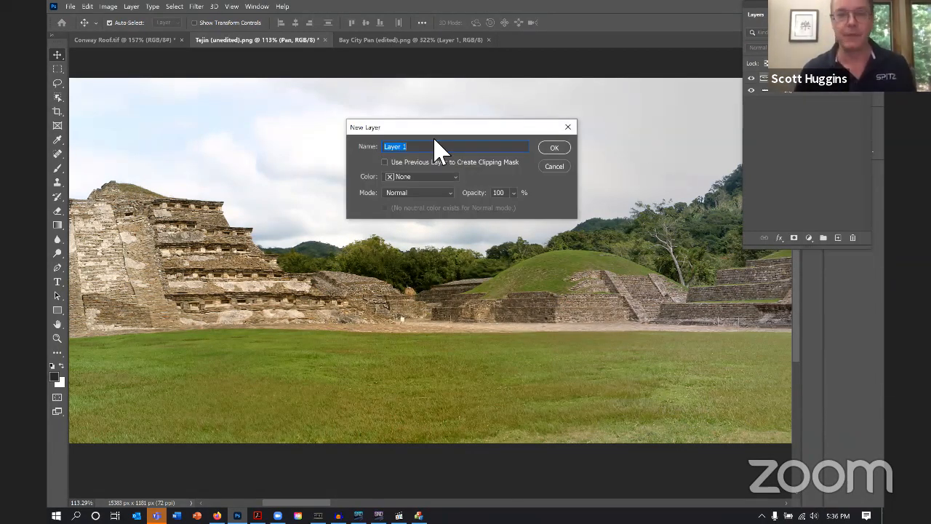
type("B")
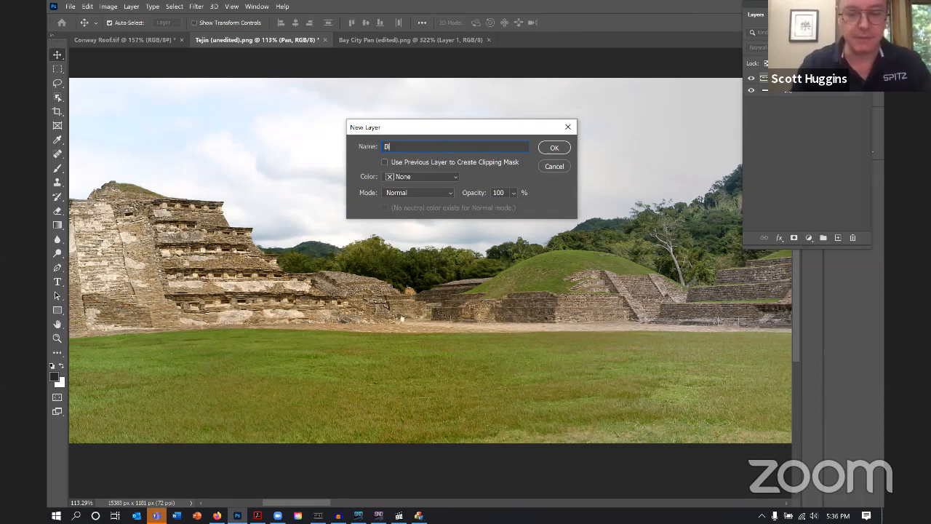
type("lack")
key("Return")
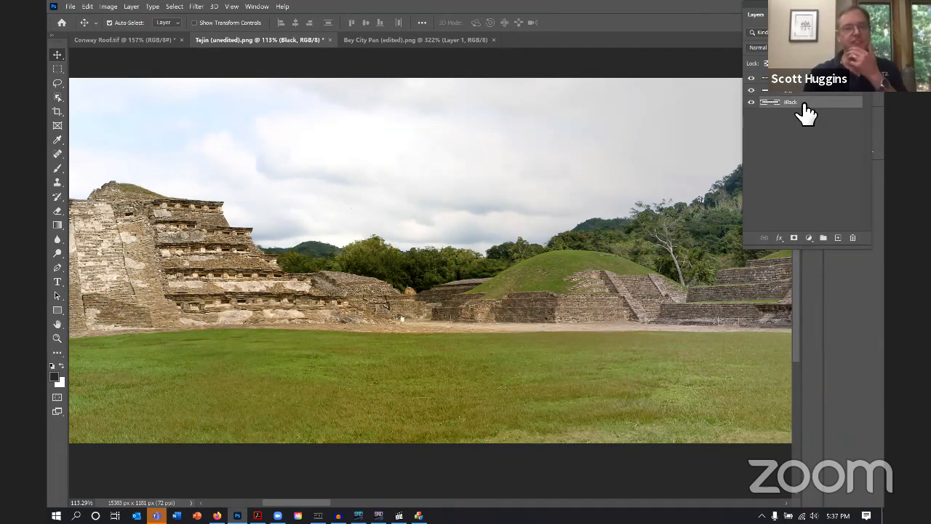
Hide the Pan and Sky layers and show the full width of the empty Black layer
left_click(755, 90)
left_click(752, 102)
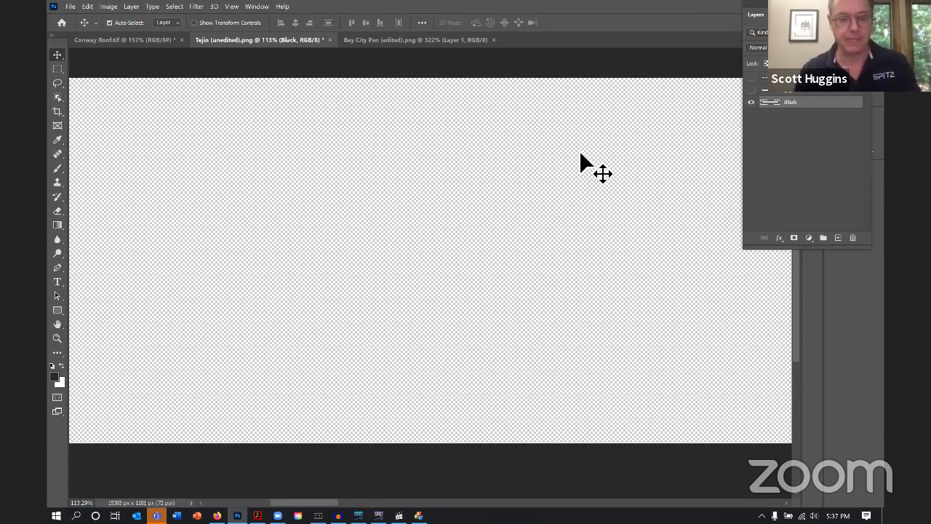
scroll(580, 154, "down", 3)
key("super")
key("super")
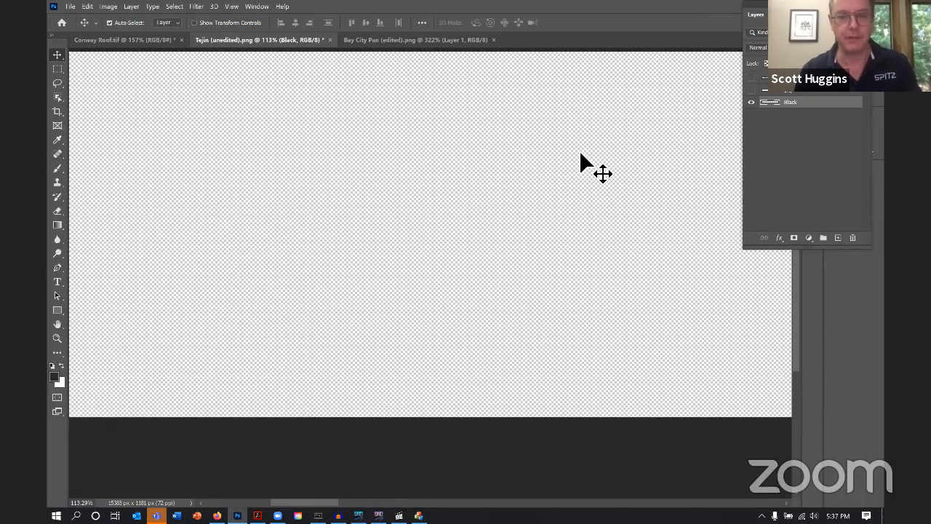
scroll(580, 154, "down", 5)
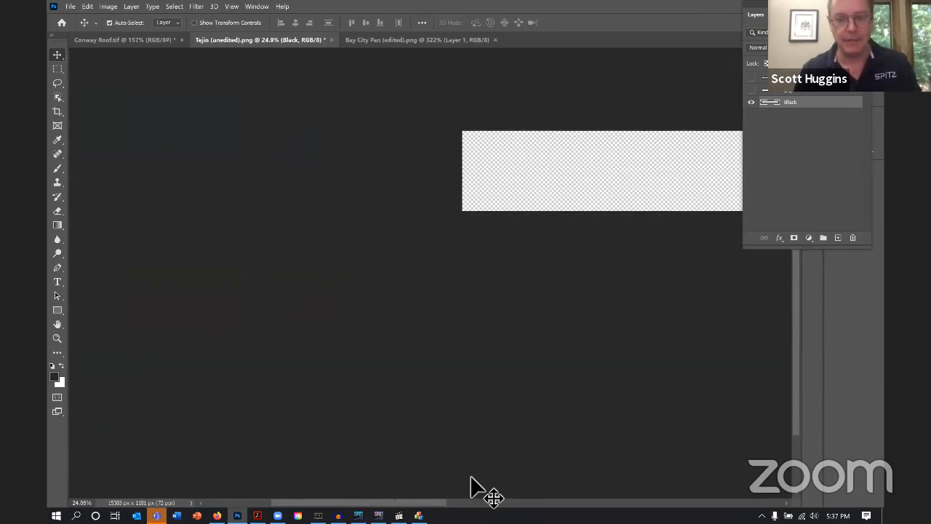
left_click_drag(400, 502, 508, 502)
scroll(507, 435, "down", 3)
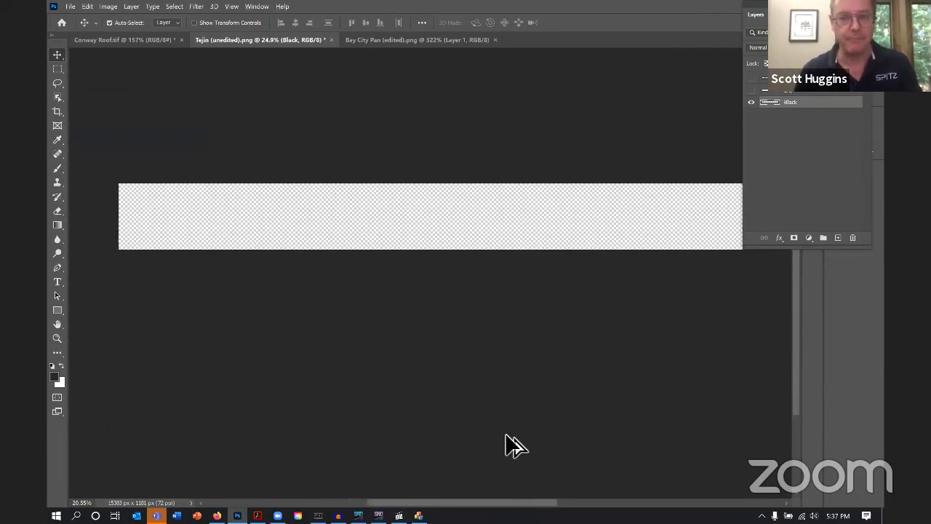
scroll(507, 445, "down", 1)
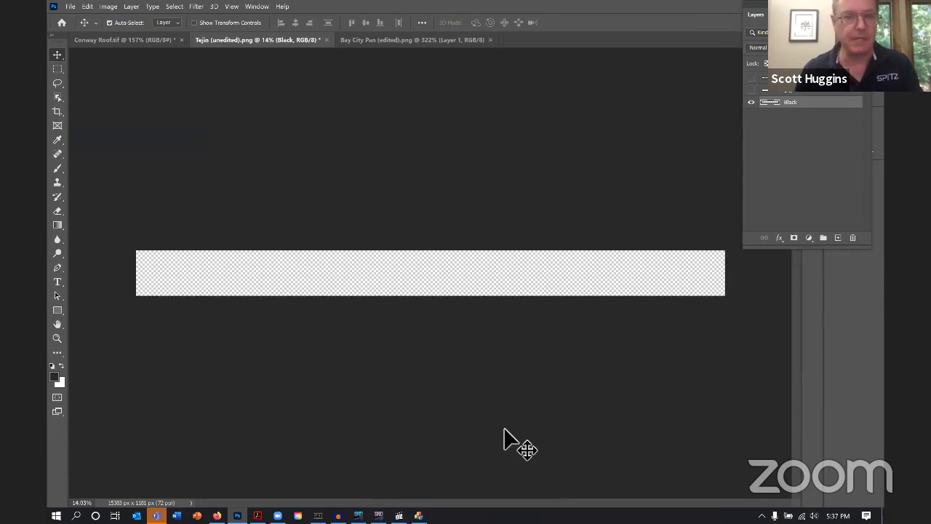
Set the foreground color to pure black, 000000
left_click(53, 376)
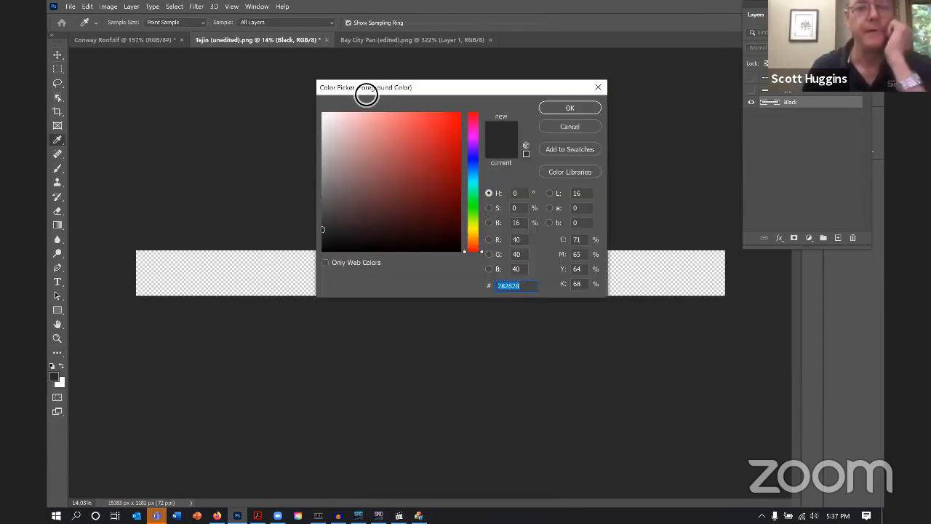
left_click_drag(322, 229, 316, 270)
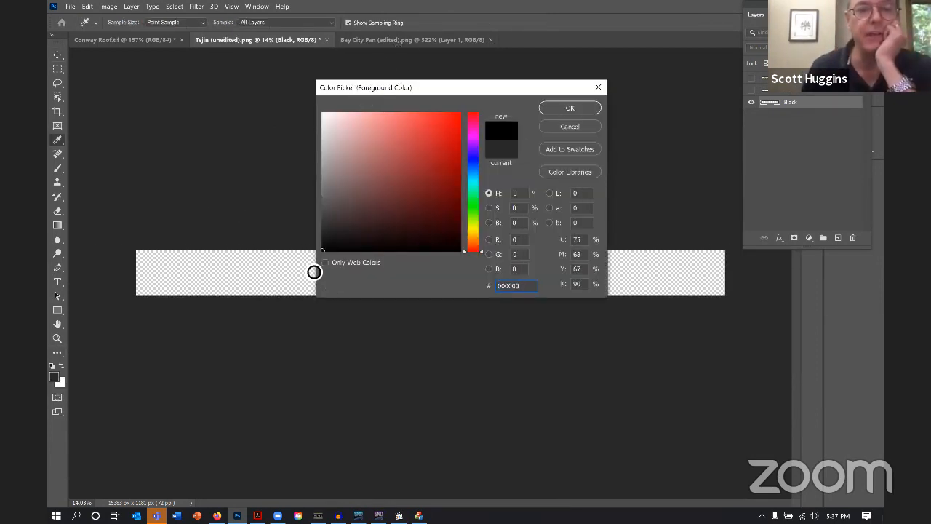
left_click(560, 109)
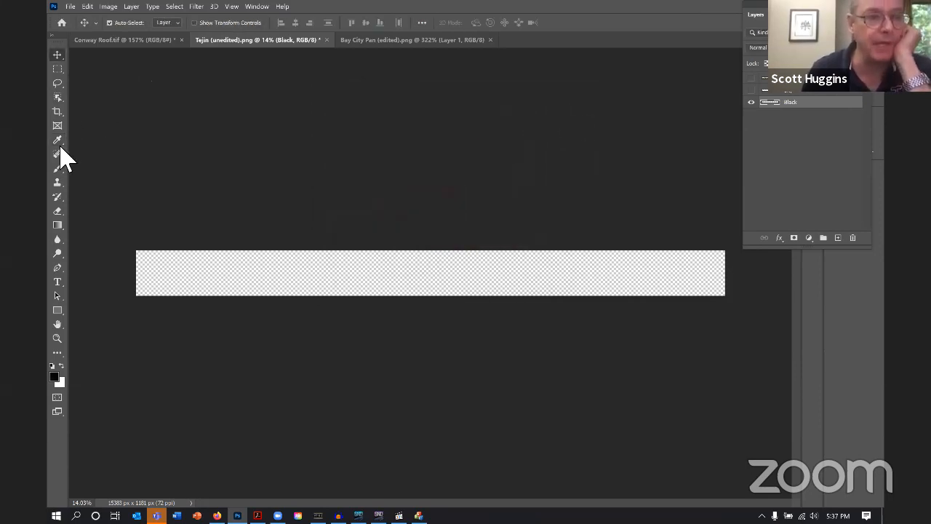
Paint the whole Black layer black with a soft 2165 px brush at 100% opacity
left_click(57, 168)
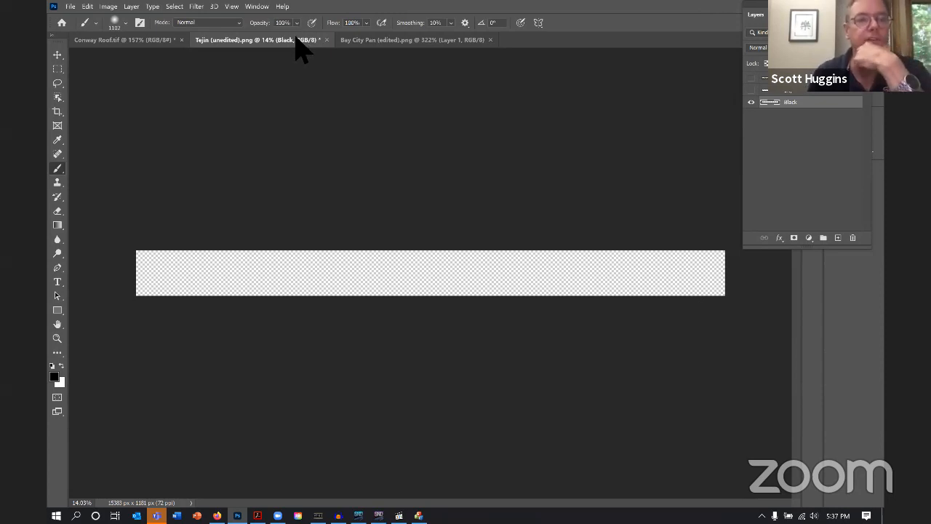
left_click(125, 23)
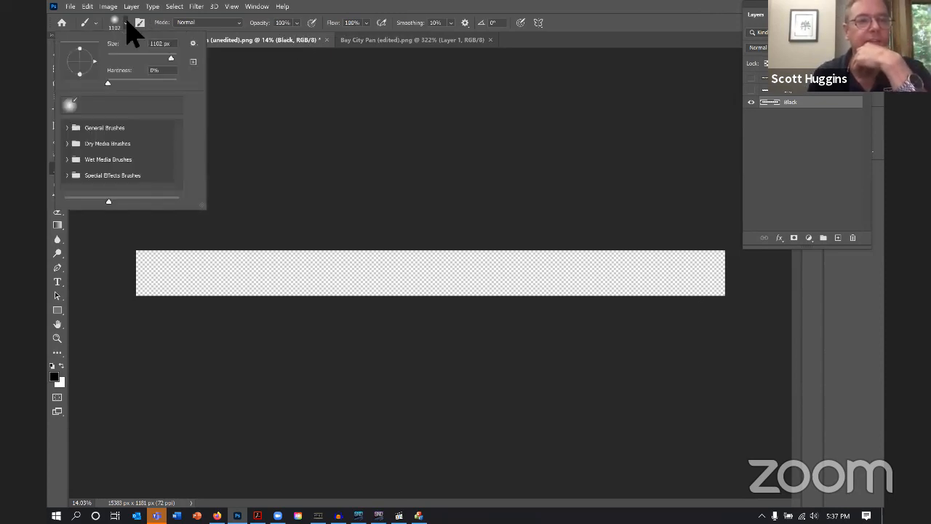
left_click_drag(168, 57, 173, 57)
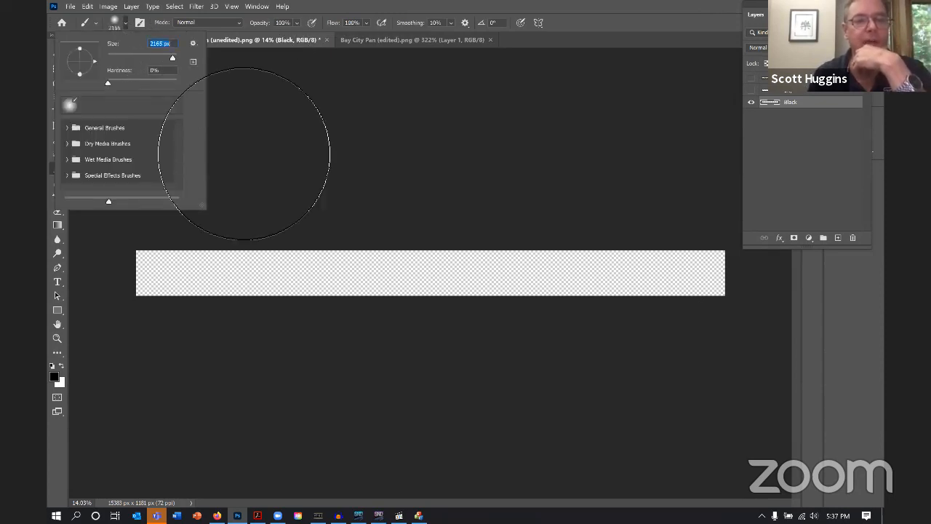
left_click_drag(693, 267, 174, 291)
mouse_move(100, 373)
left_mouse_down()
mouse_move(104, 302)
mouse_move(347, 342)
mouse_move(187, 343)
mouse_move(233, 342)
left_mouse_up()
mouse_move(822, 334)
left_mouse_down()
mouse_move(677, 362)
mouse_move(822, 337)
mouse_move(822, 348)
mouse_move(742, 317)
mouse_move(495, 349)
mouse_move(346, 311)
mouse_move(173, 306)
mouse_move(178, 290)
mouse_move(386, 281)
mouse_move(115, 306)
mouse_move(227, 284)
mouse_move(368, 285)
mouse_move(514, 315)
mouse_move(392, 306)
left_mouse_up()
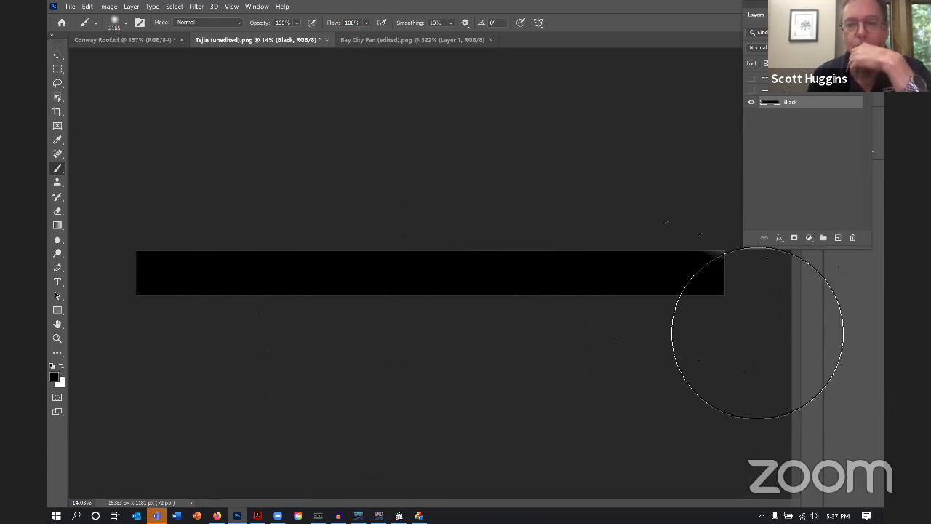
Make the Pan and Sky layers visible again and go back to the Move tool, picking the Pan layer
left_click(752, 102)
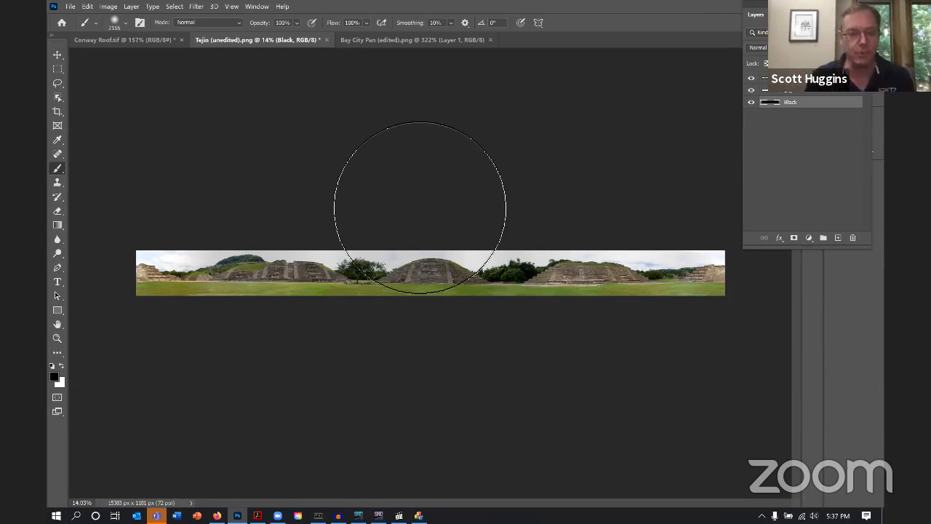
left_click(57, 55)
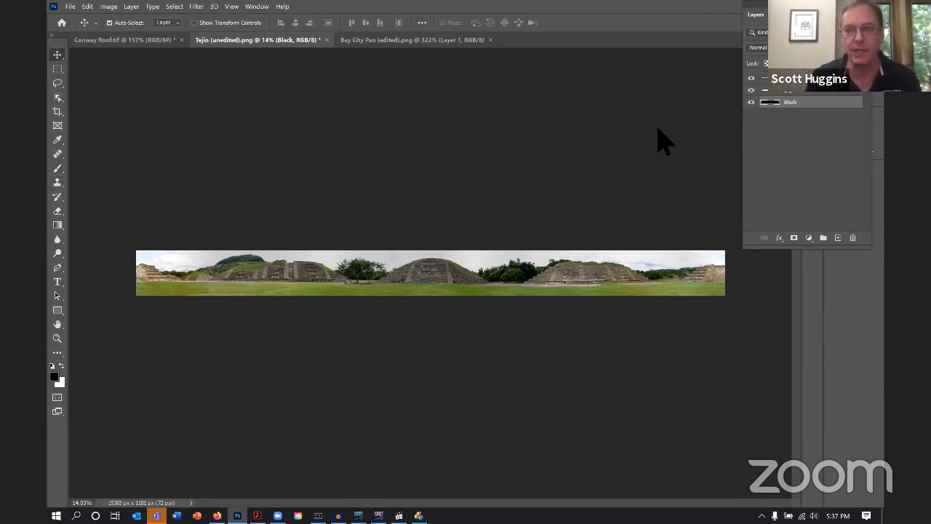
left_click(809, 93)
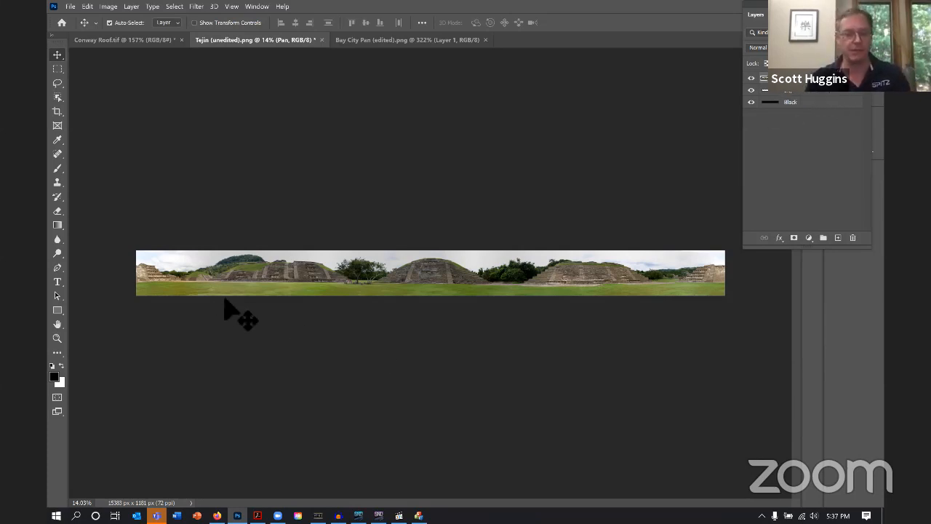
left_click(138, 329)
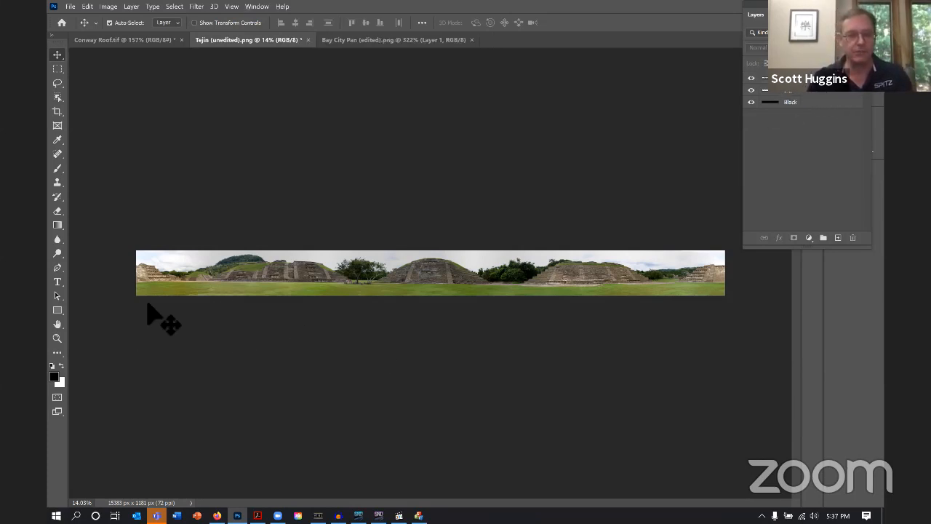
Show the stepped pyramid at the panorama's left end up close and make Pan the active layer
key("ctrl+plus")
scroll(142, 305, "up", 10)
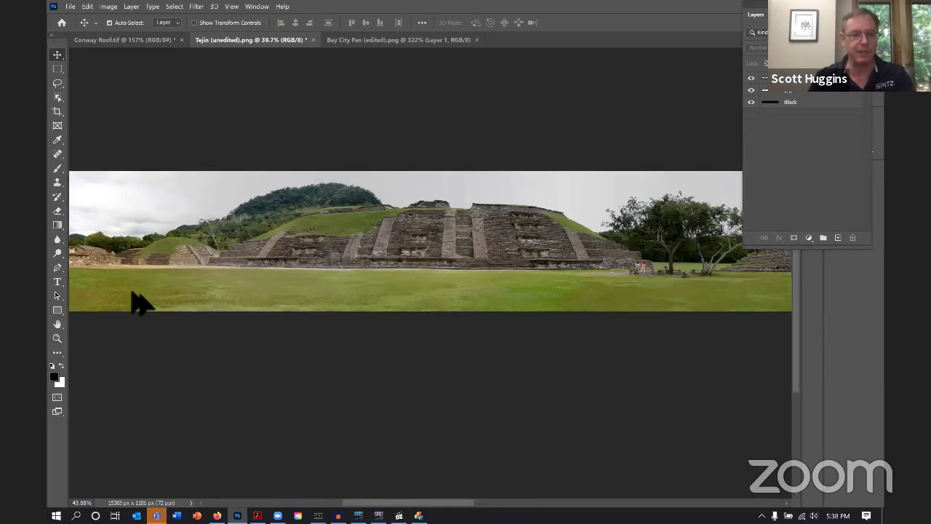
left_click_drag(355, 503, 309, 502)
scroll(341, 278, "up", 1)
scroll(313, 277, "up", 2)
scroll(281, 263, "up", 5)
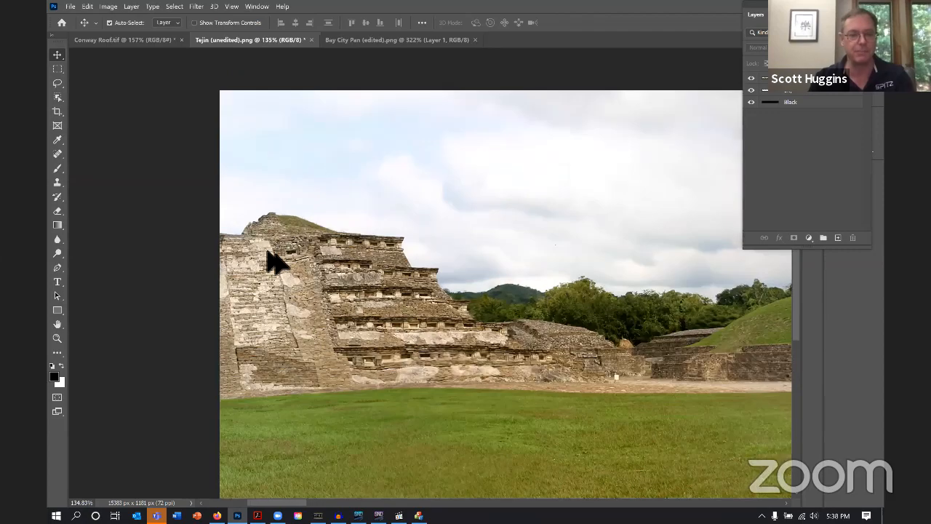
scroll(280, 261, "up", 2)
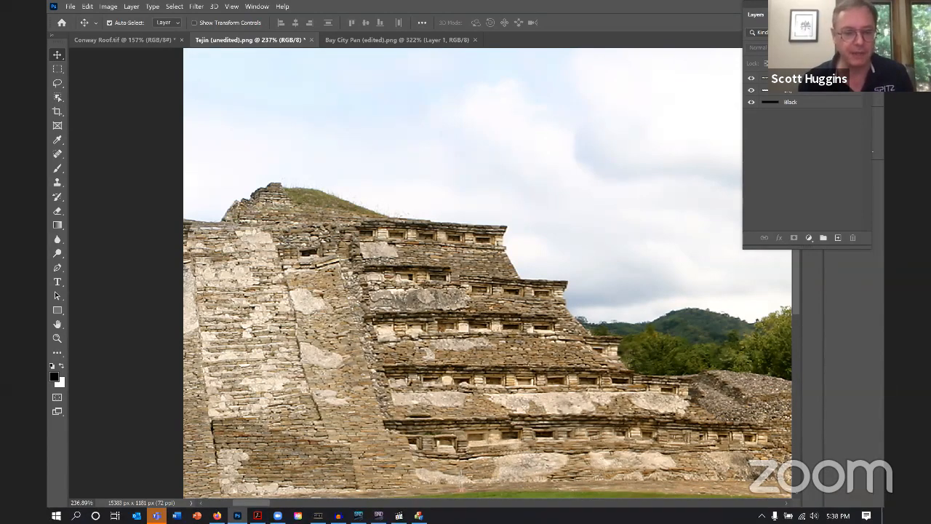
mouse_move(251, 502)
left_mouse_down()
mouse_move(267, 502)
mouse_move(252, 502)
left_mouse_up()
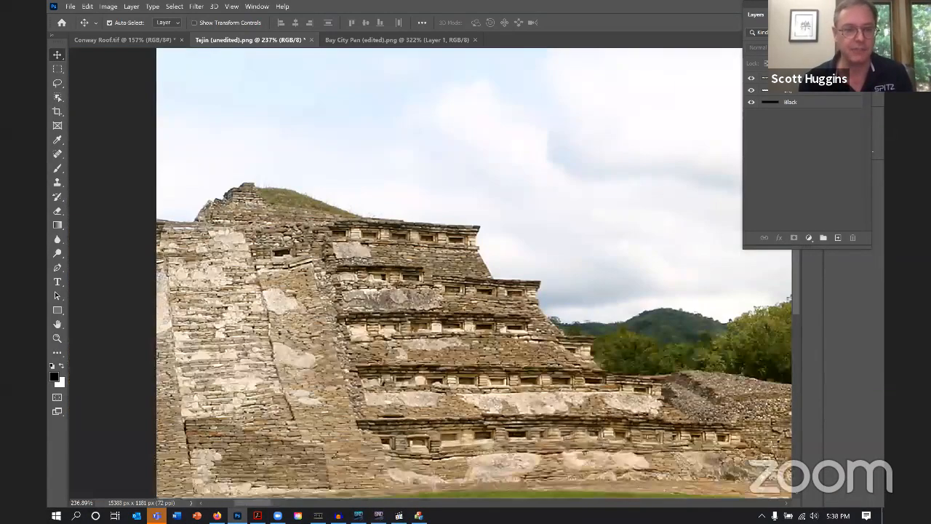
left_click(214, 187)
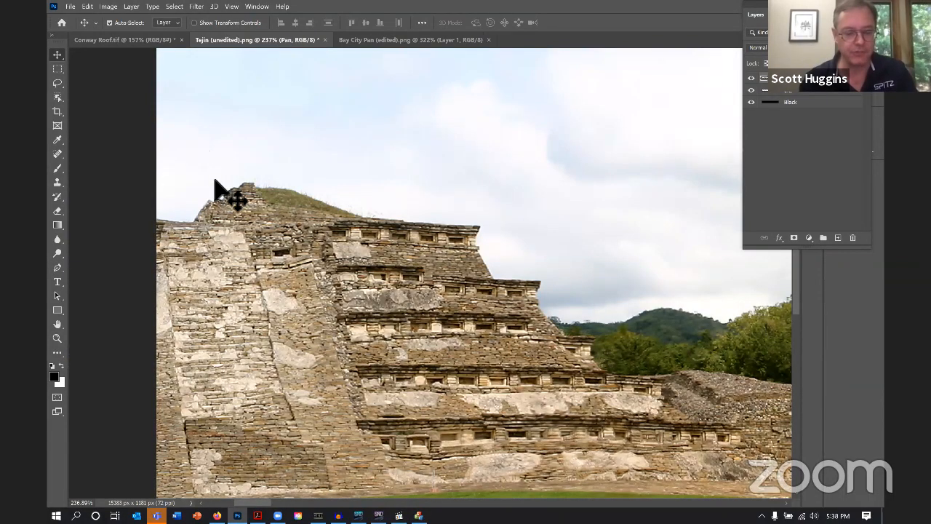
Outline the sky above the stepped pyramid with the Polygonal Lasso, following the stone skyline closely and closing the selection outside the canvas
scroll(193, 214, "up", 2)
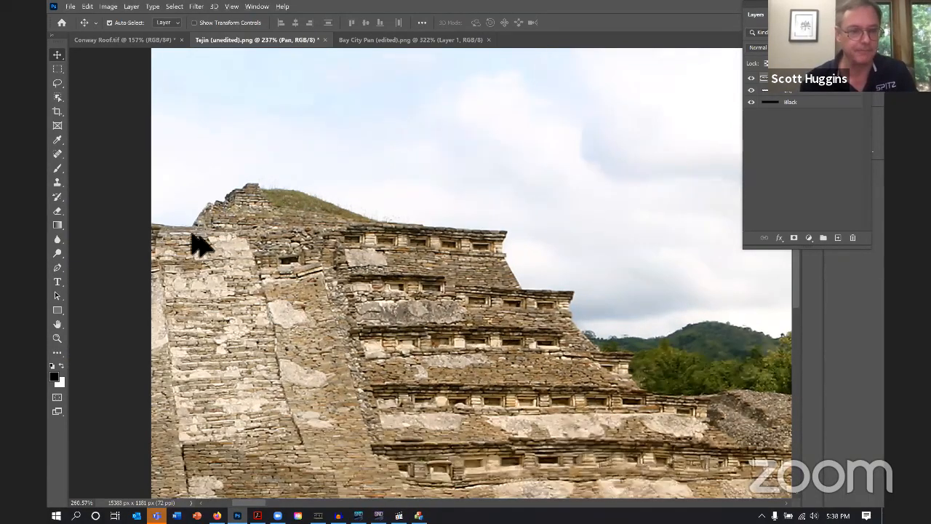
scroll(192, 237, "up", 2)
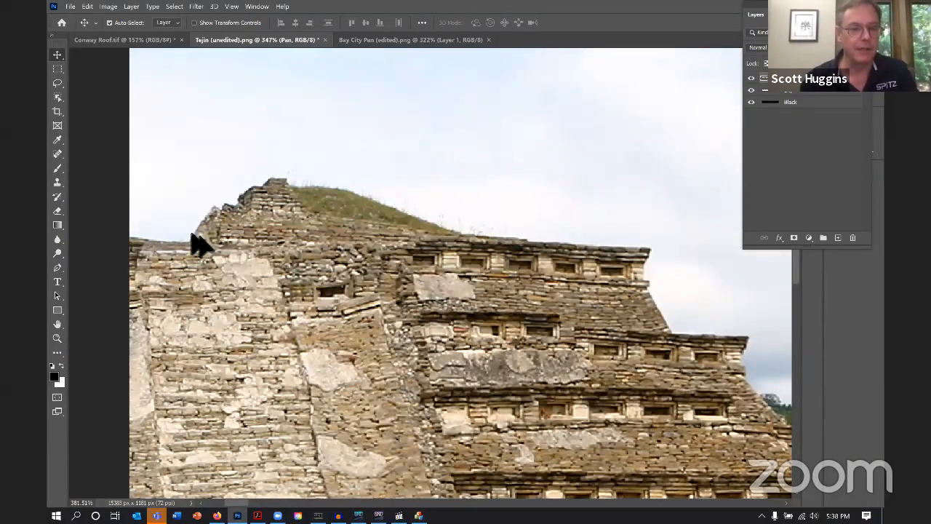
scroll(196, 245, "up", 1)
scroll(124, 110, "up", 1)
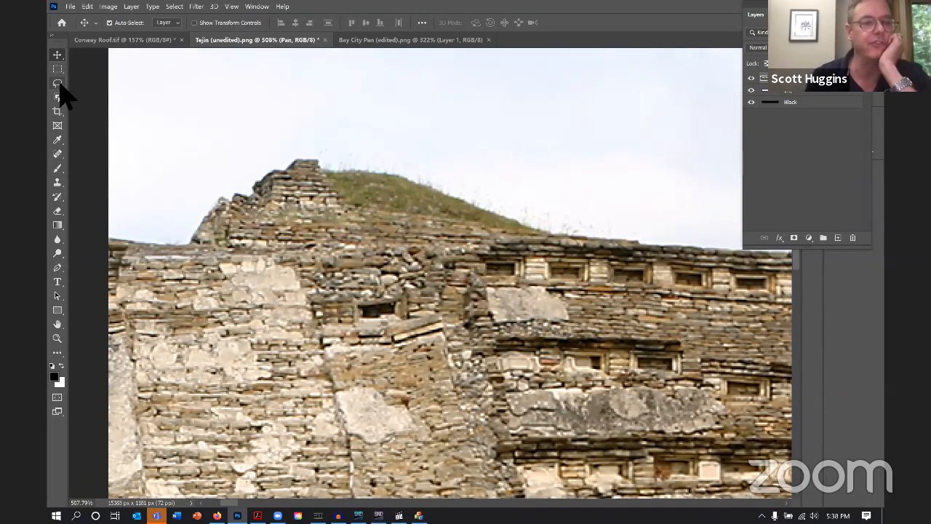
left_click(60, 84)
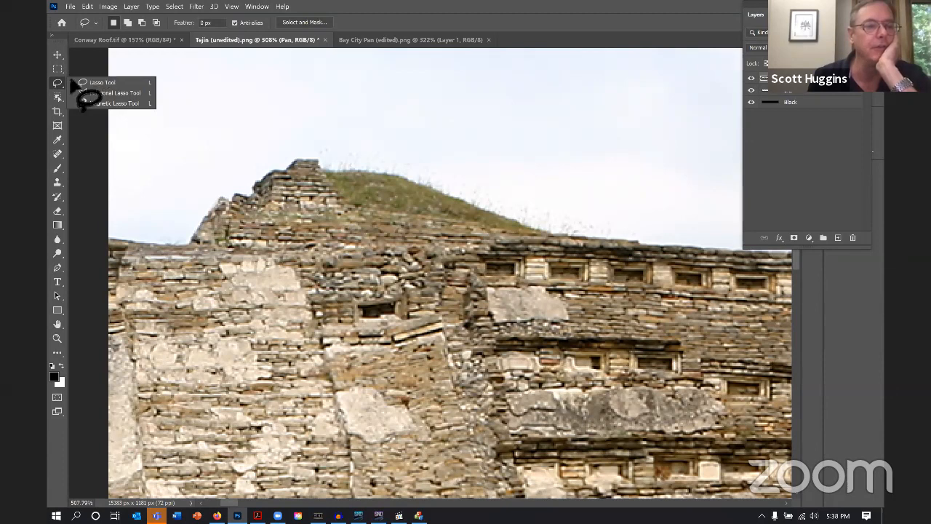
left_click(60, 83)
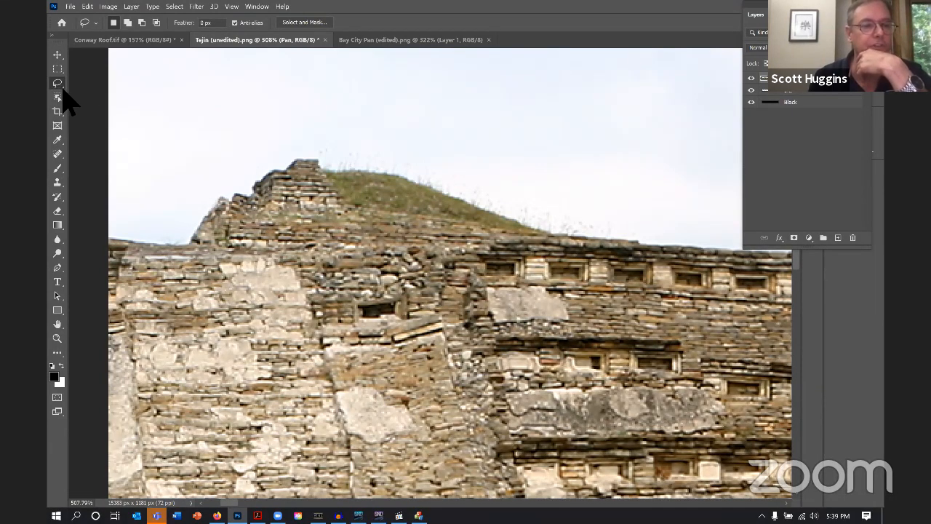
left_click(61, 89)
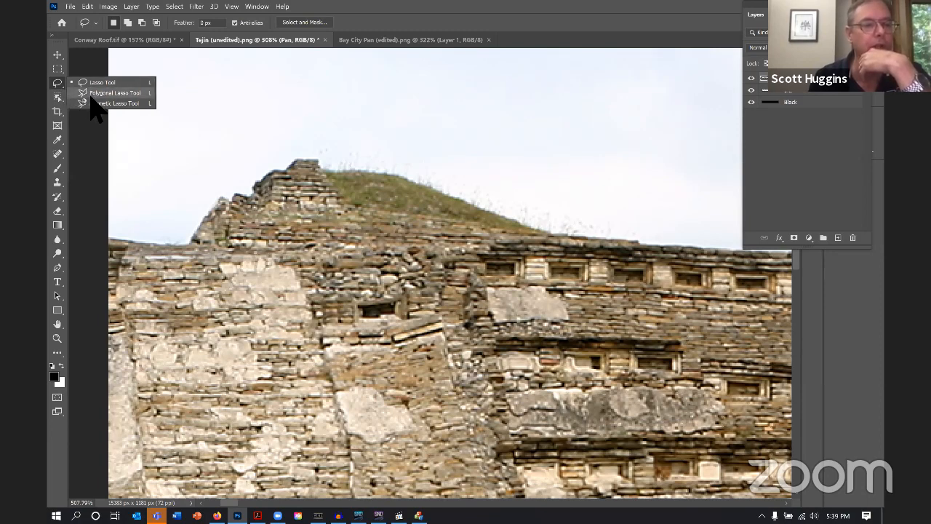
left_click(102, 93)
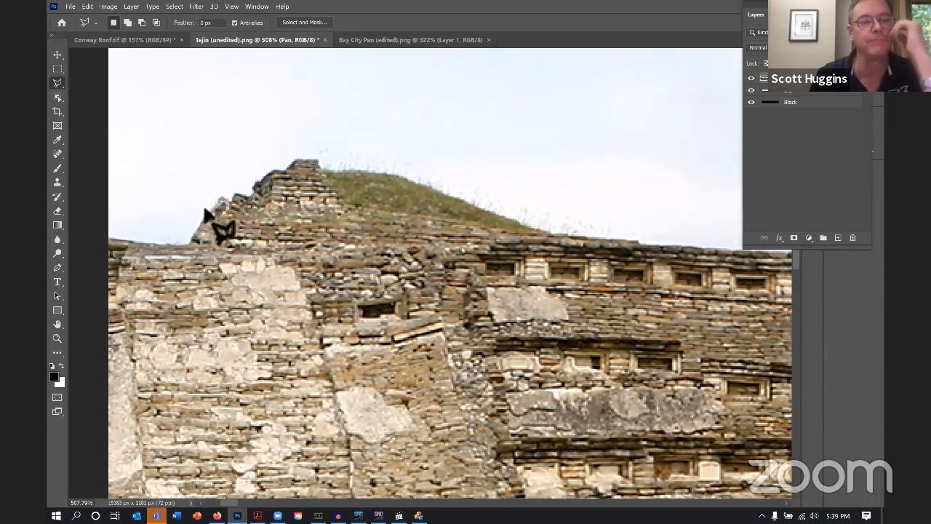
left_click(107, 238)
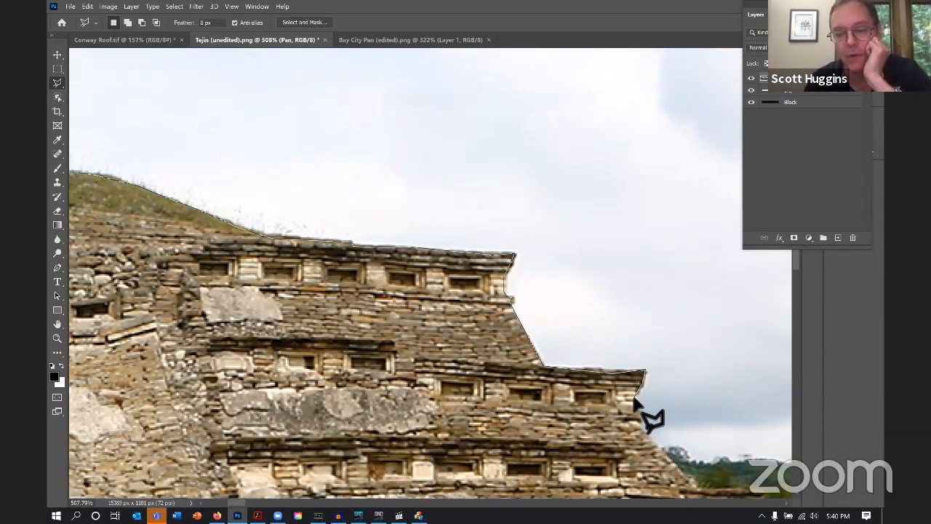
left_click(678, 463)
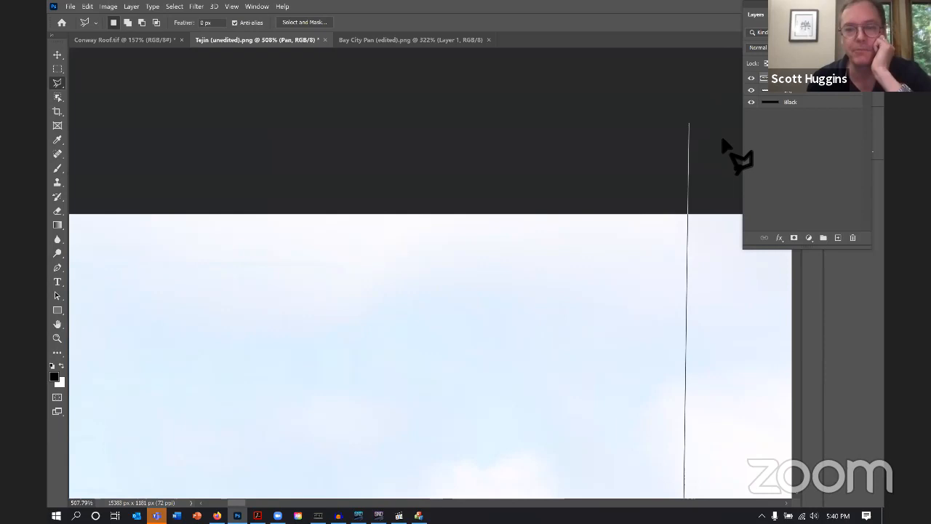
left_click(722, 139)
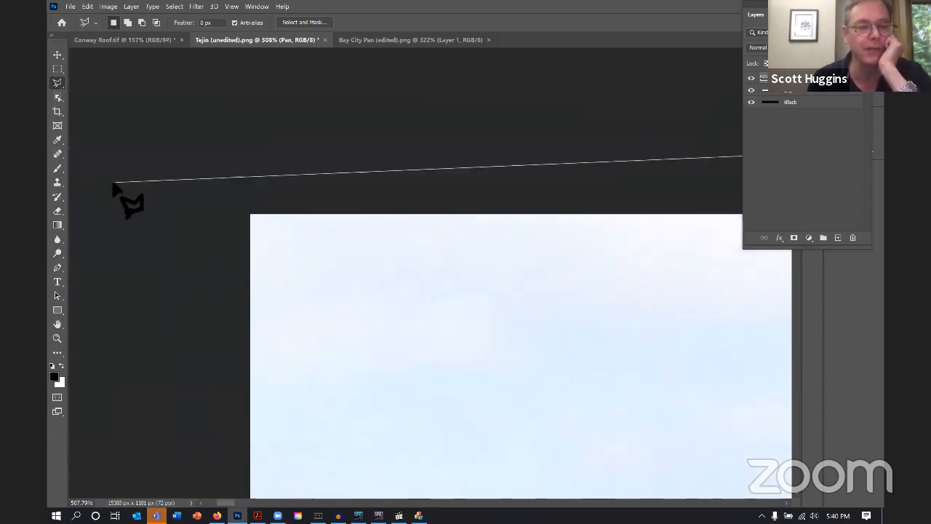
left_click(113, 182)
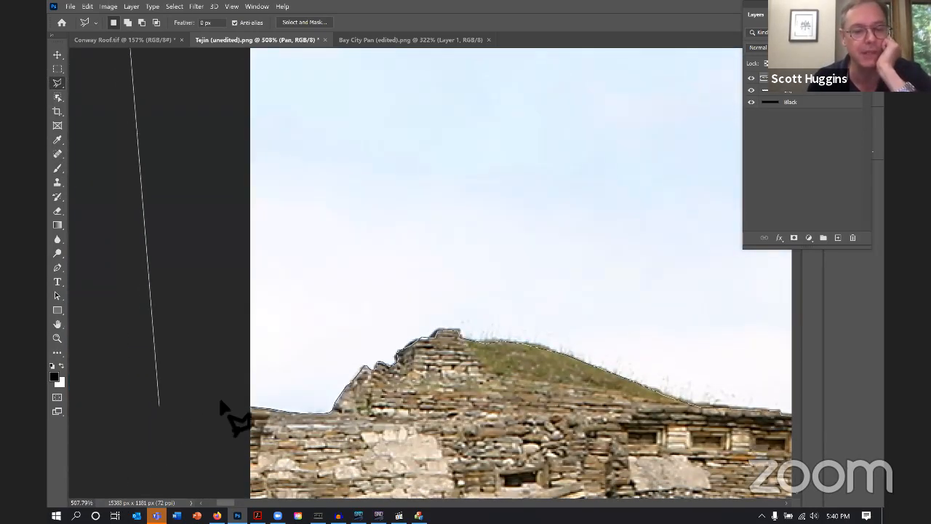
double_click(225, 400)
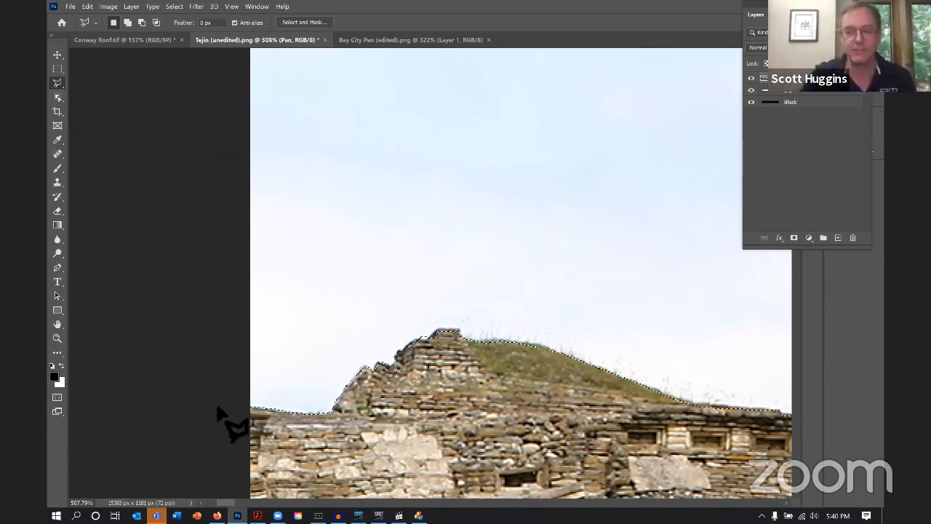
Delete the selected sky from the Pan layer and hide the Black layer, clearing the selection and returning to the Move tool
key("Delete")
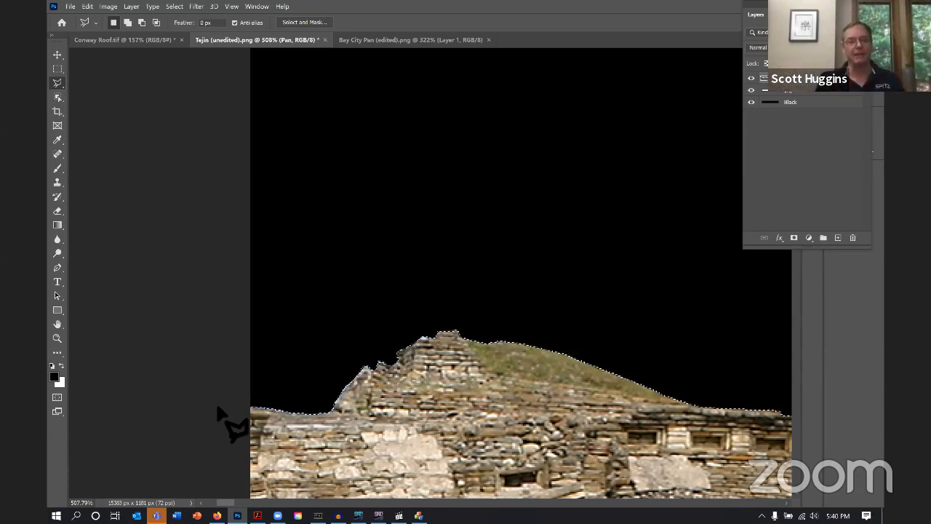
left_click(754, 102)
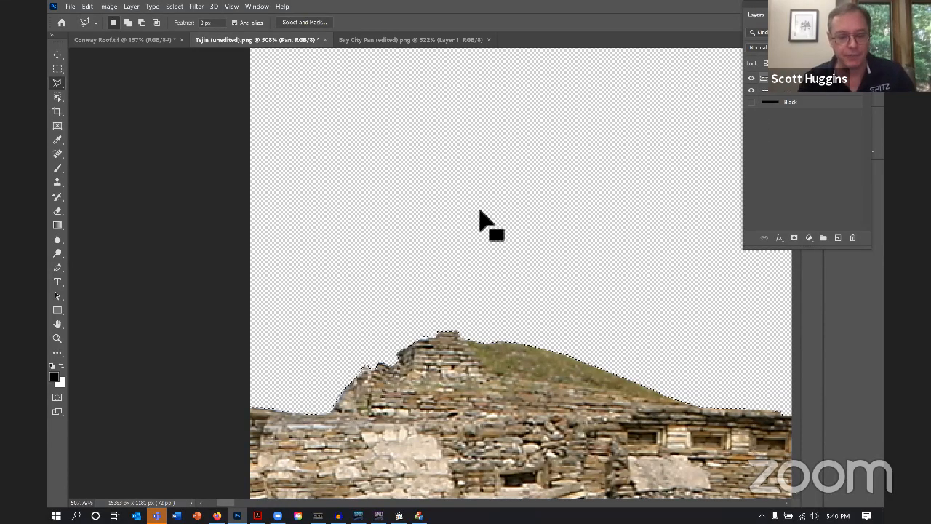
left_click(443, 218)
key("ctrl+minus")
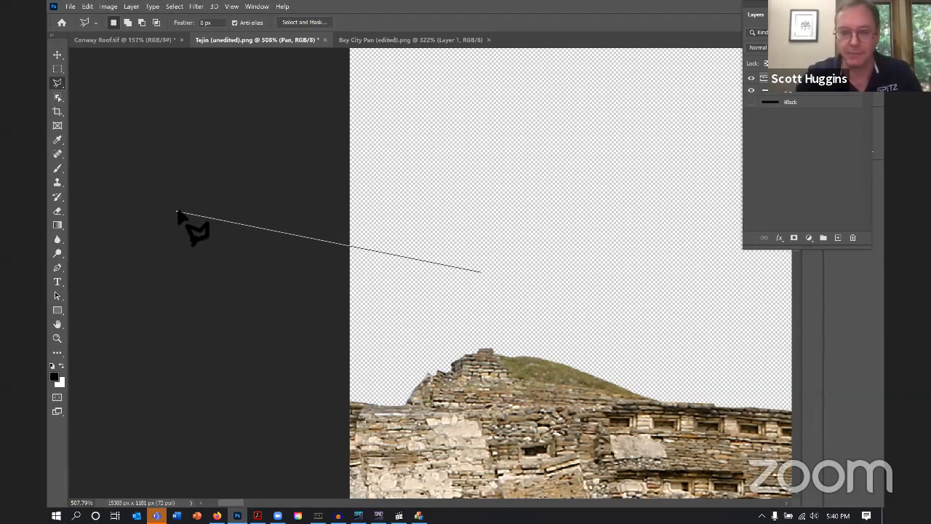
key("Escape")
left_click(57, 55)
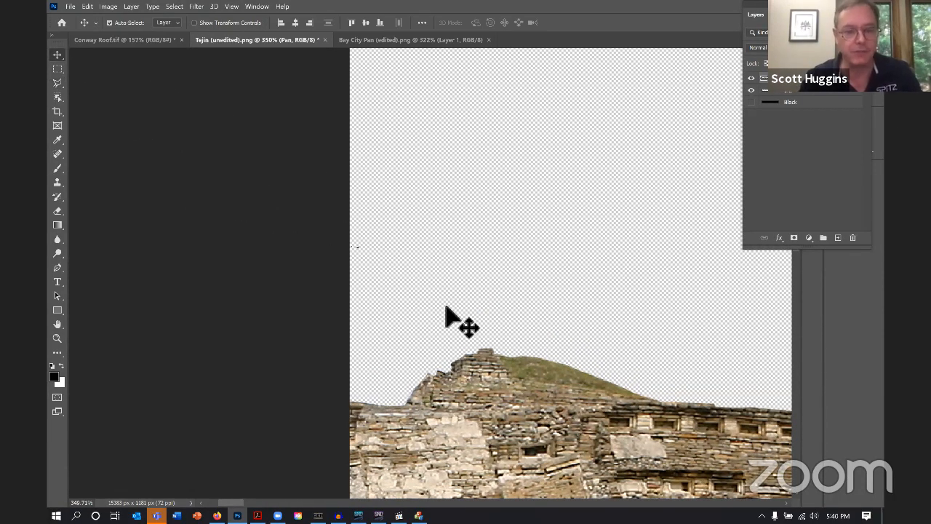
Examine the cleared area above the pyramid and the uncut sky along the neighbouring hills and trees
scroll(459, 297, "down", 5)
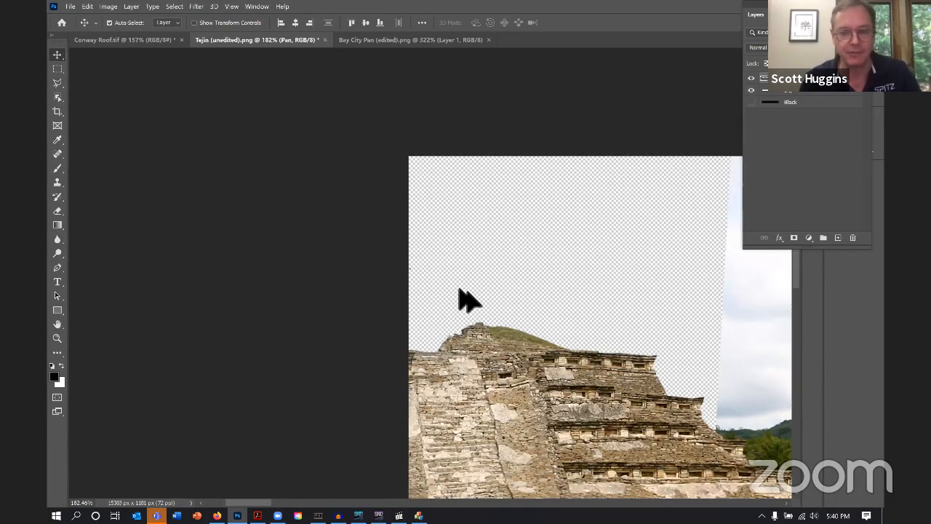
scroll(458, 289, "down", 1)
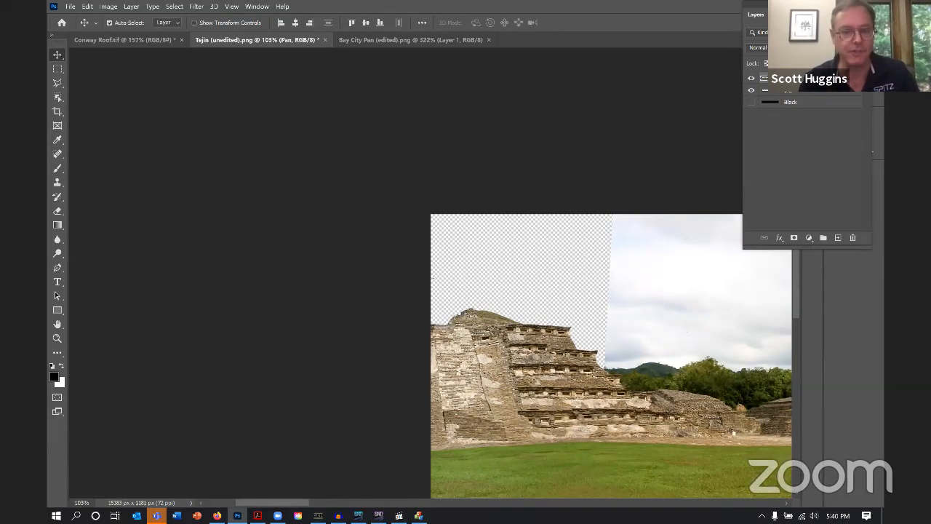
scroll(418, 367, "right", 9)
scroll(417, 367, "left", 5)
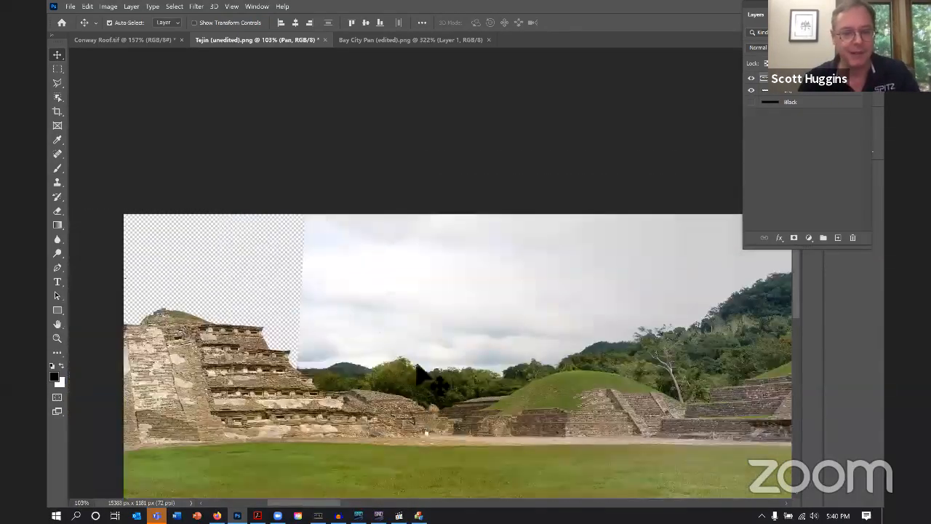
scroll(422, 376, "left", 2)
scroll(363, 354, "up", 2)
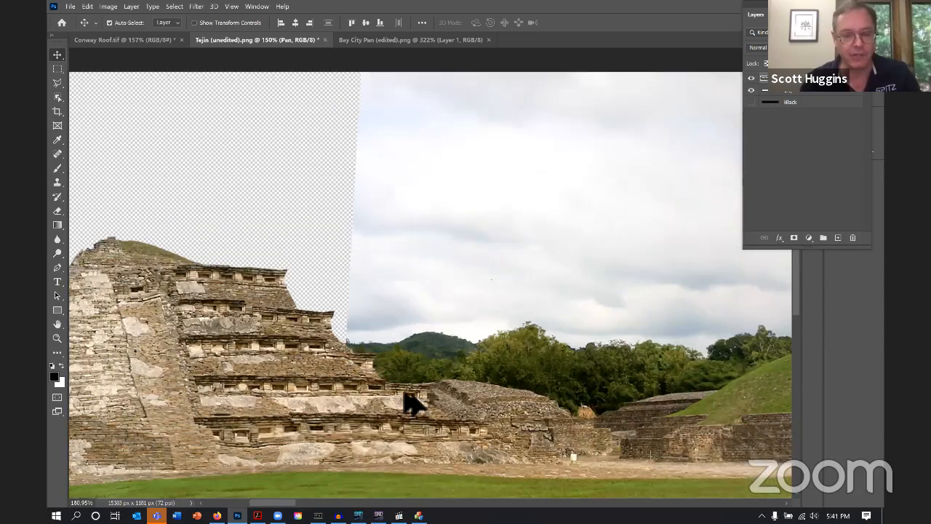
scroll(404, 393, "up", 3)
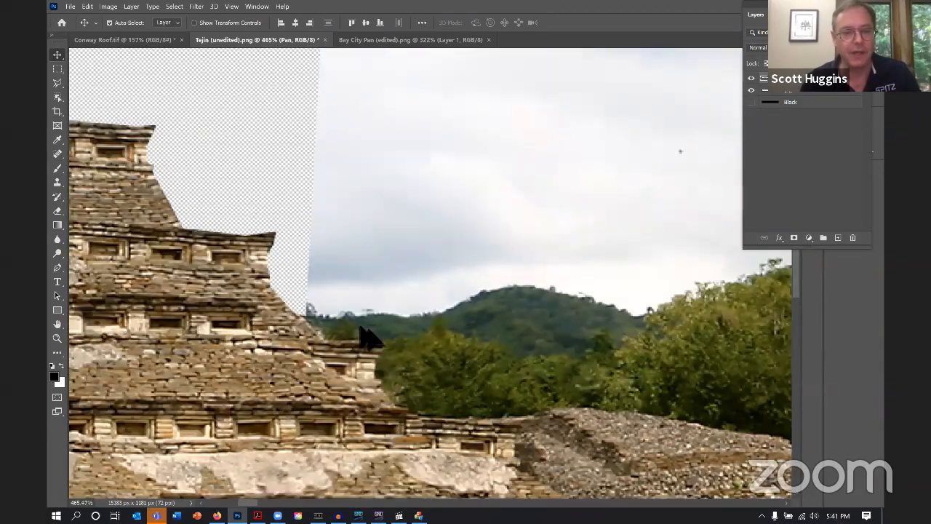
scroll(369, 337, "up", 1)
scroll(363, 337, "down", 1)
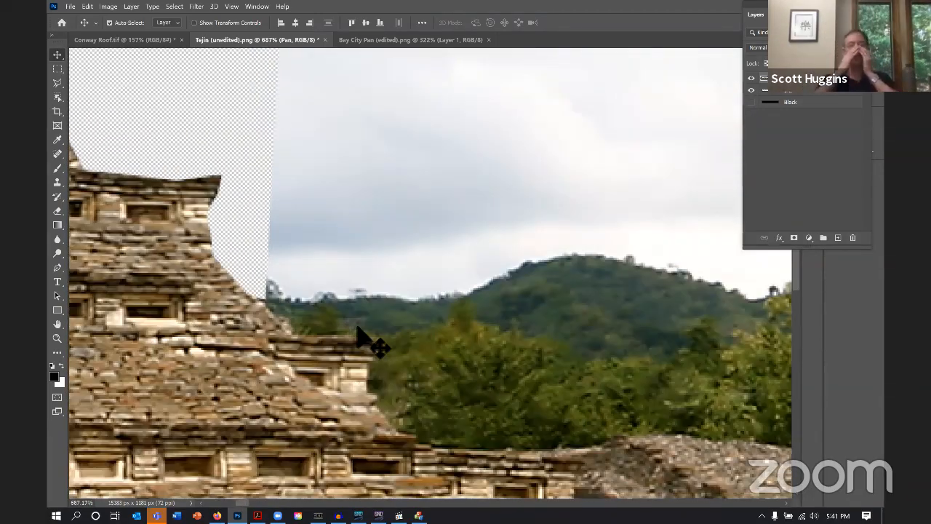
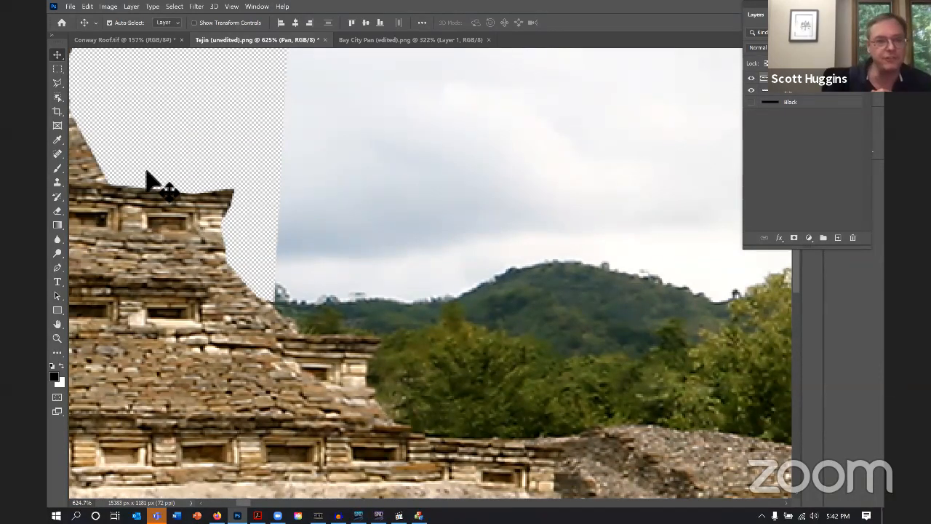
Choose the Eraser tool and set its brush size to 7 px
left_click(57, 211)
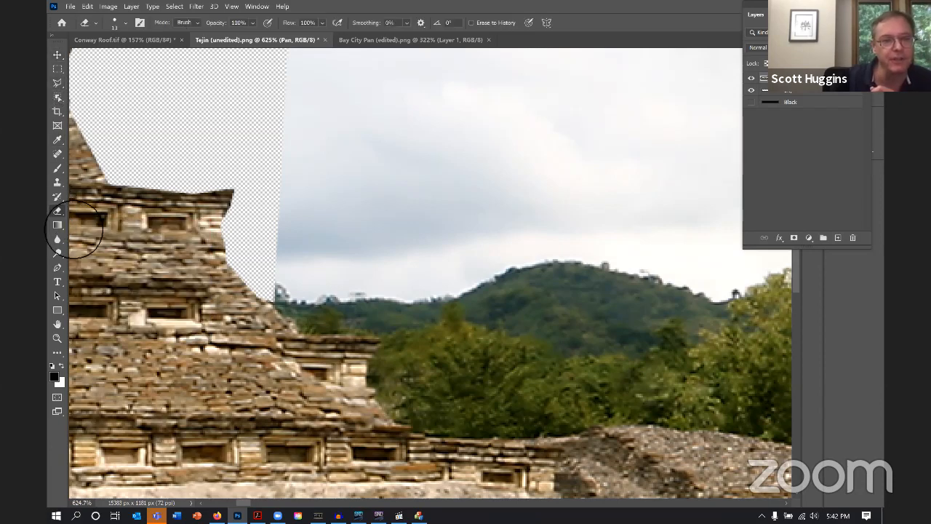
left_click(125, 25)
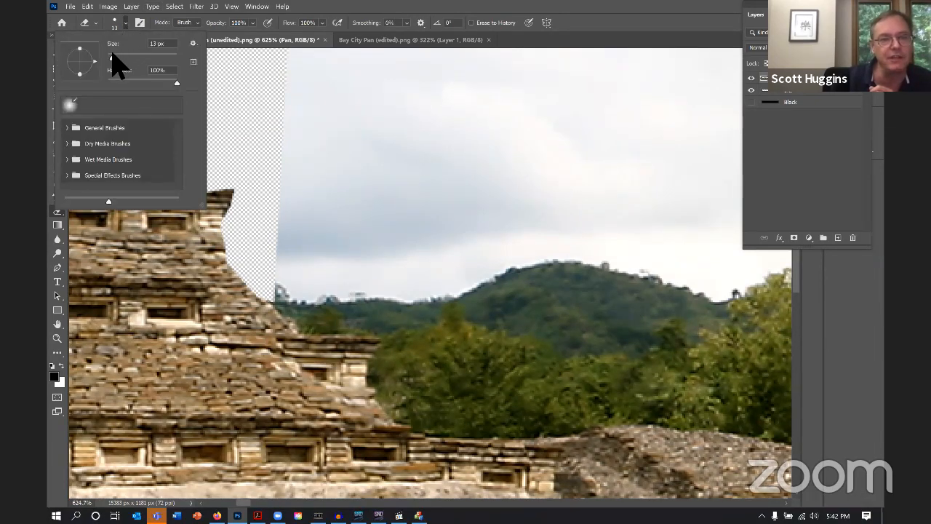
left_click(112, 58)
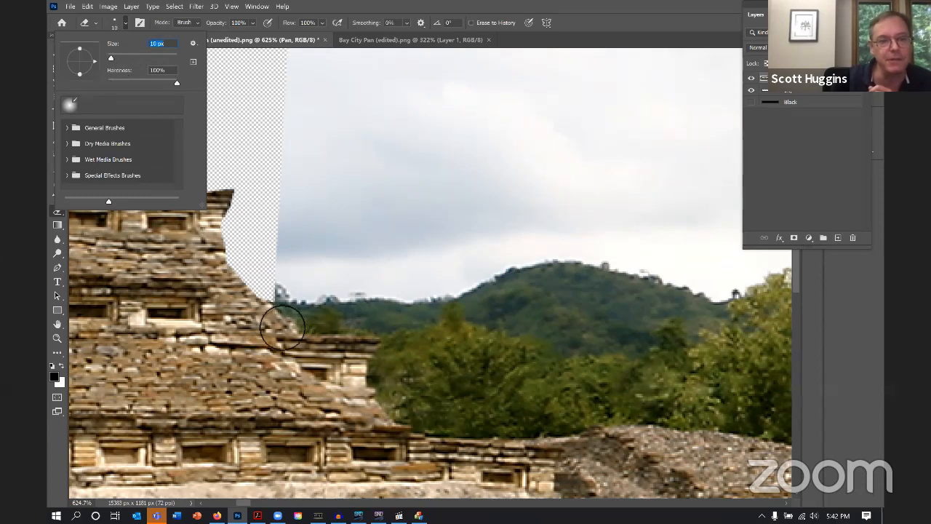
key("Return")
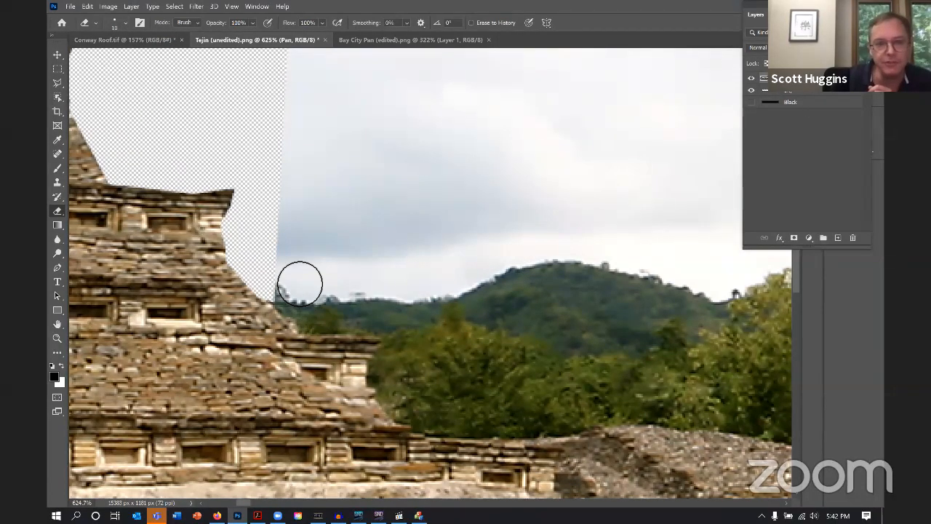
left_click(125, 23)
mouse_move(110, 58)
left_mouse_down()
mouse_move(187, 58)
mouse_move(205, 90)
left_mouse_up()
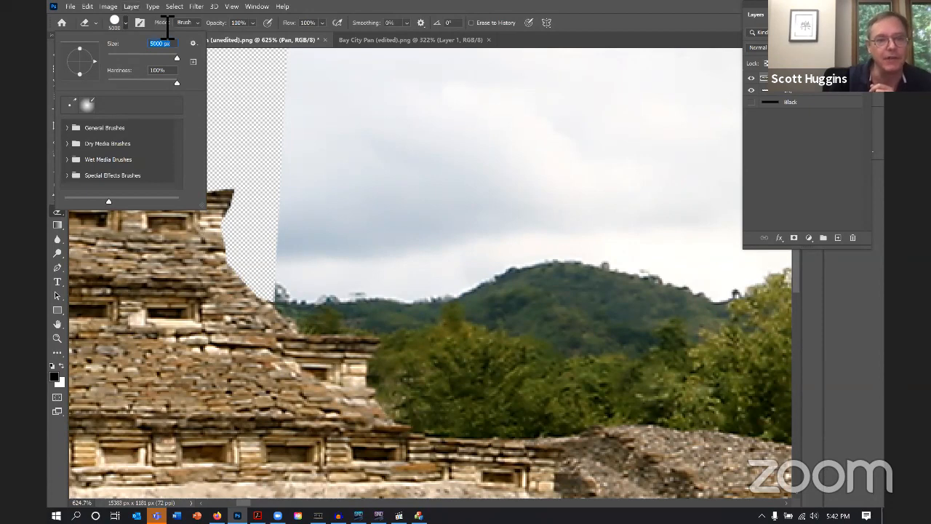
left_click_drag(174, 59, 125, 60)
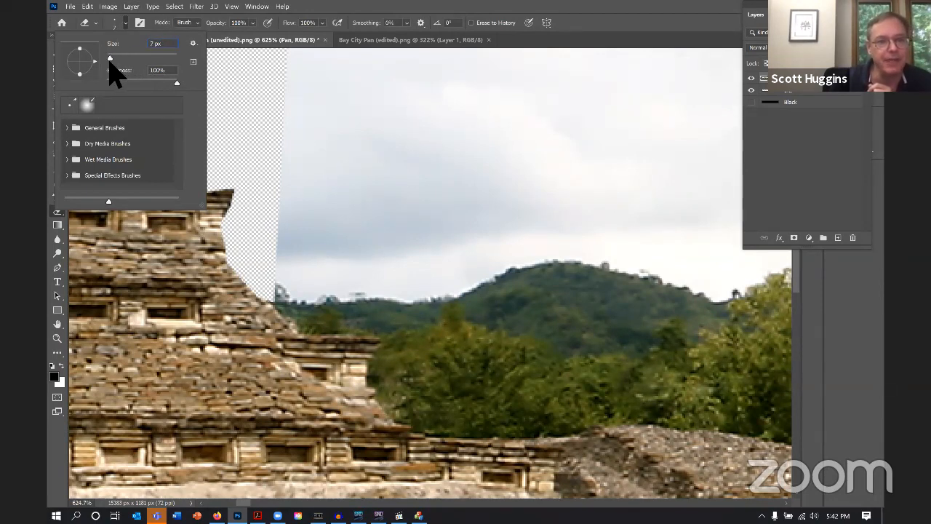
key("Return")
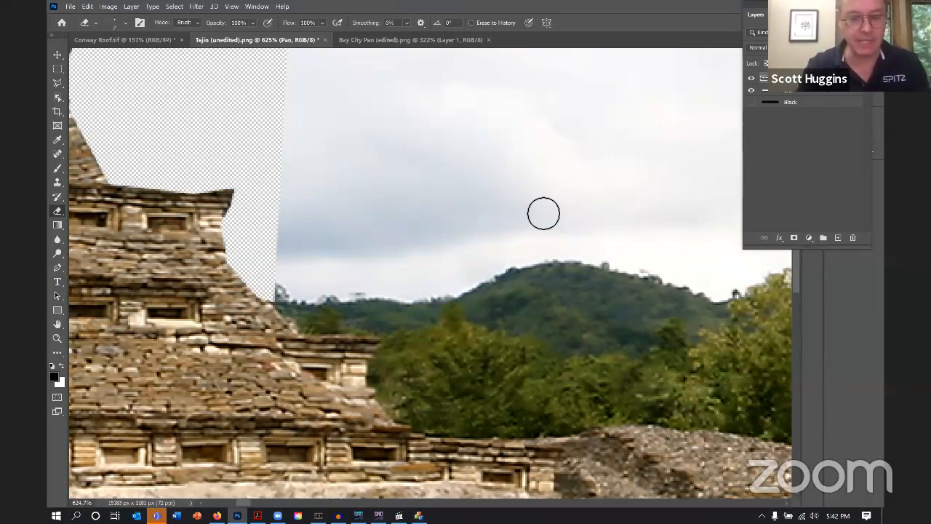
Erase a strip of sky along the distant hills beside the pyramid, enlarging the eraser brush to 17 px for the rest
key("super+d")
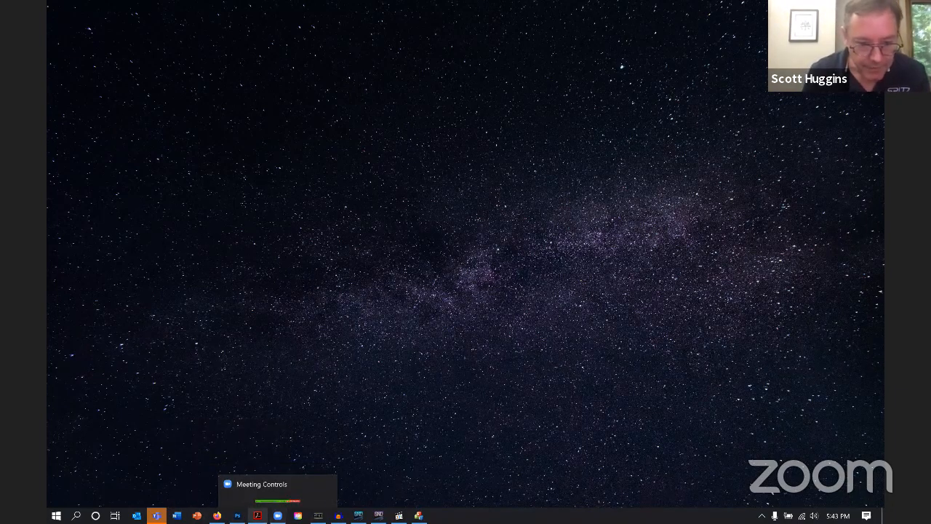
left_click(237, 515)
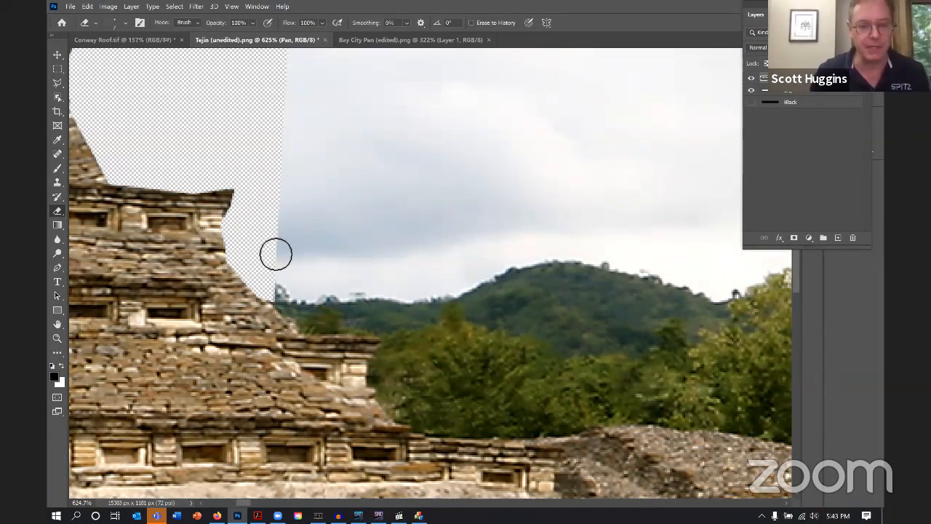
mouse_move(274, 273)
left_mouse_down()
mouse_move(270, 298)
mouse_move(284, 306)
mouse_move(322, 297)
mouse_move(272, 293)
mouse_move(323, 288)
mouse_move(340, 302)
mouse_move(363, 302)
mouse_move(345, 305)
mouse_move(368, 298)
mouse_move(419, 305)
left_mouse_up()
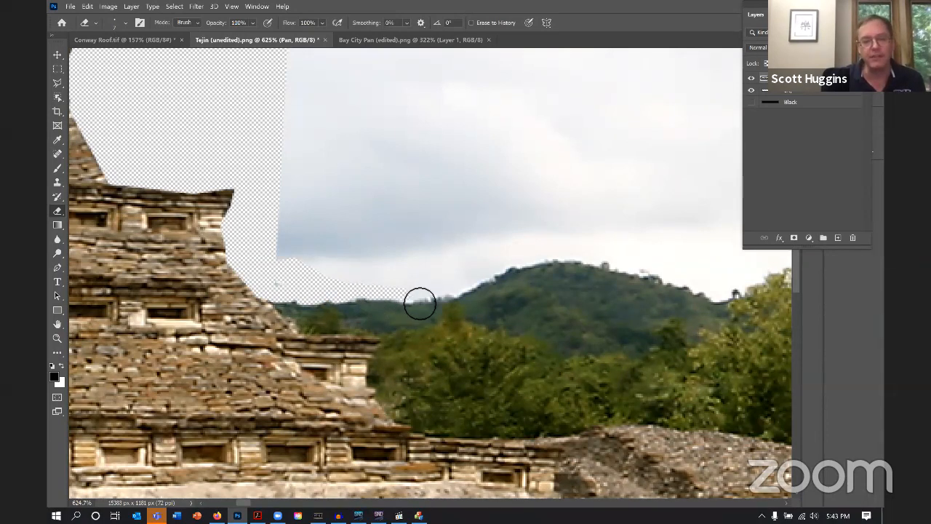
left_click(125, 23)
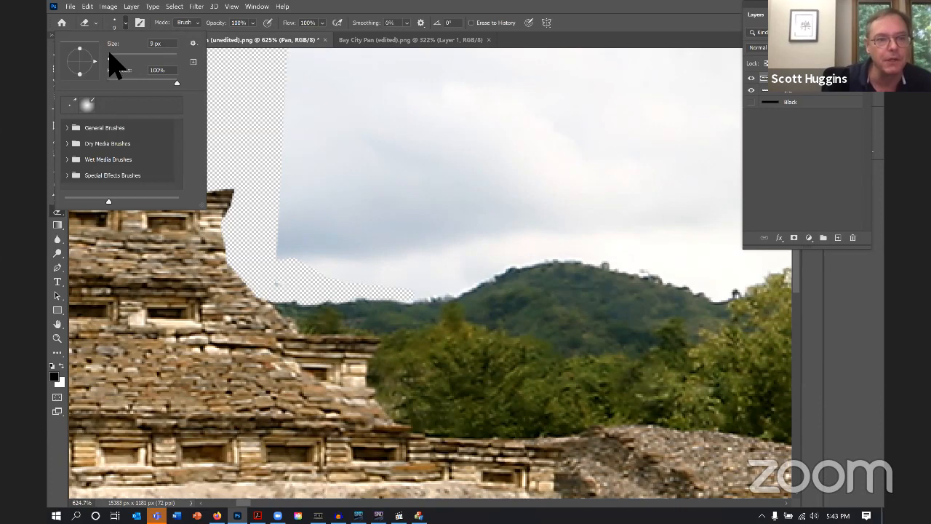
mouse_move(385, 306)
left_mouse_down()
mouse_move(471, 305)
mouse_move(531, 274)
mouse_move(571, 268)
mouse_move(525, 287)
mouse_move(632, 270)
mouse_move(448, 310)
mouse_move(292, 275)
mouse_move(477, 282)
mouse_move(516, 262)
mouse_move(613, 266)
mouse_move(733, 304)
mouse_move(617, 270)
mouse_move(445, 284)
mouse_move(378, 305)
mouse_move(317, 302)
mouse_move(352, 263)
mouse_move(353, 273)
mouse_move(517, 276)
mouse_move(525, 293)
mouse_move(730, 250)
left_mouse_up()
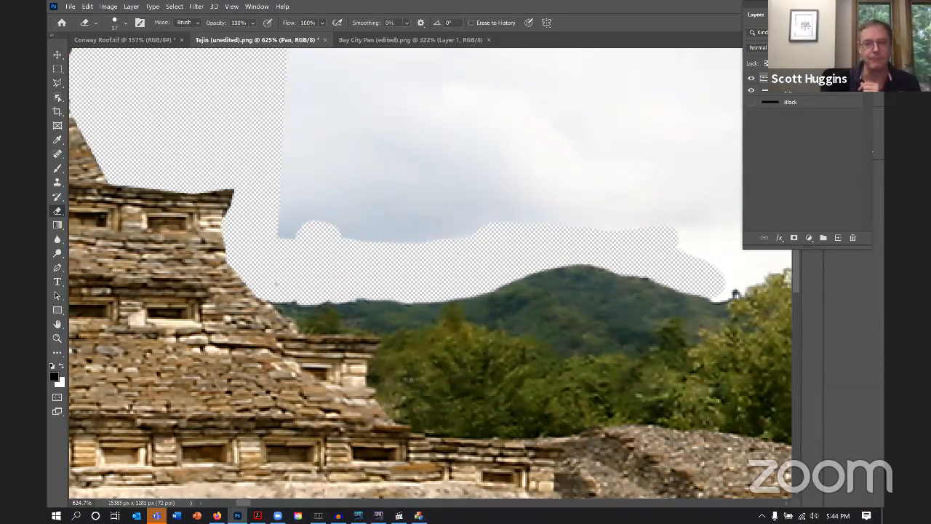
Erase a strip of sky along the leafy treetops next to the distant hills on the Pan layer
scroll(430, 272, "right", 6)
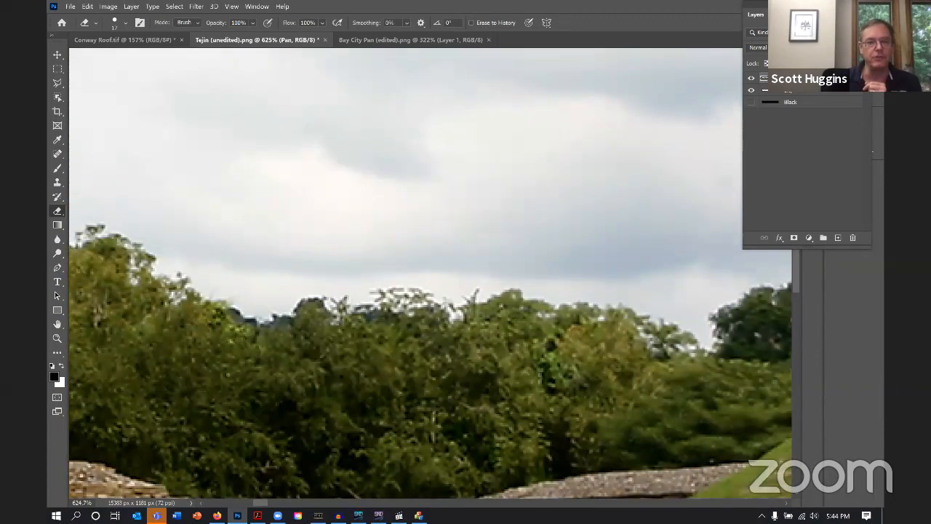
scroll(399, 319, "right", 8)
scroll(545, 279, "left", 10)
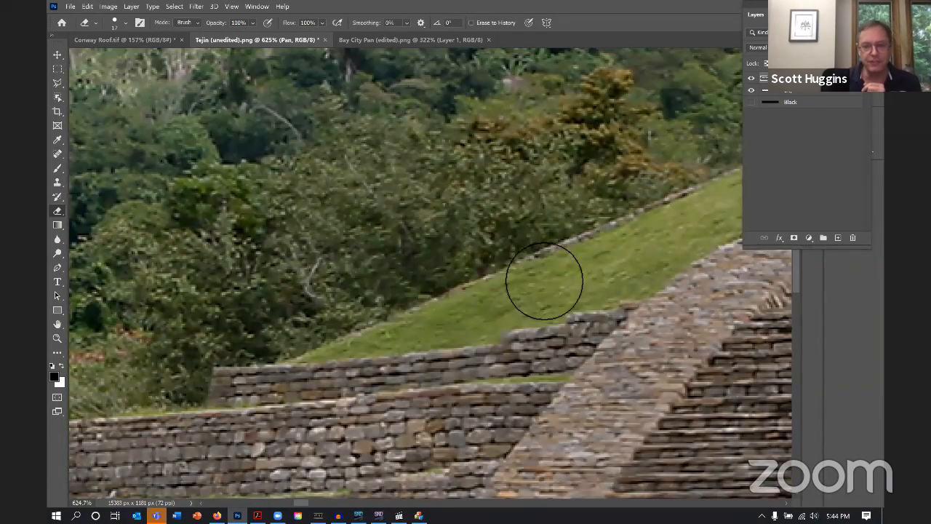
mouse_move(560, 278)
left_mouse_down()
mouse_move(538, 292)
mouse_move(618, 262)
mouse_move(716, 259)
mouse_move(622, 264)
mouse_move(563, 288)
mouse_move(730, 254)
mouse_move(741, 302)
mouse_move(752, 287)
mouse_move(701, 265)
mouse_move(553, 259)
left_mouse_up()
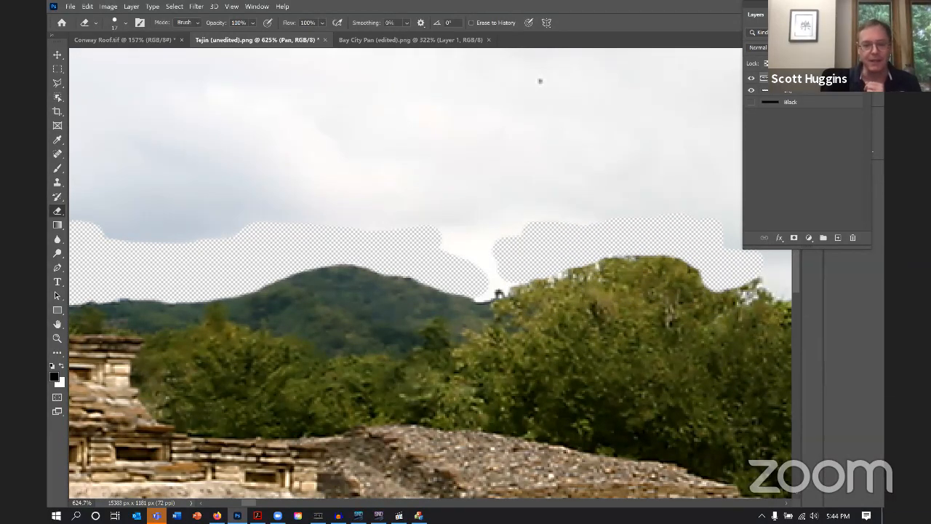
scroll(430, 272, "left", 1)
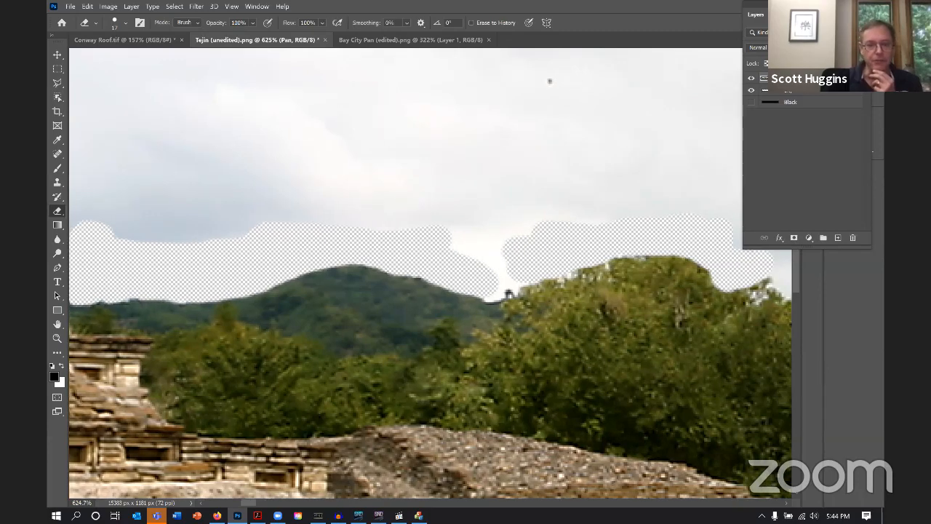
Examine the remaining skyline as far as the large trees between the pyramids, undoing the stray eraser mark in the foliage
scroll(430, 273, "right", 10)
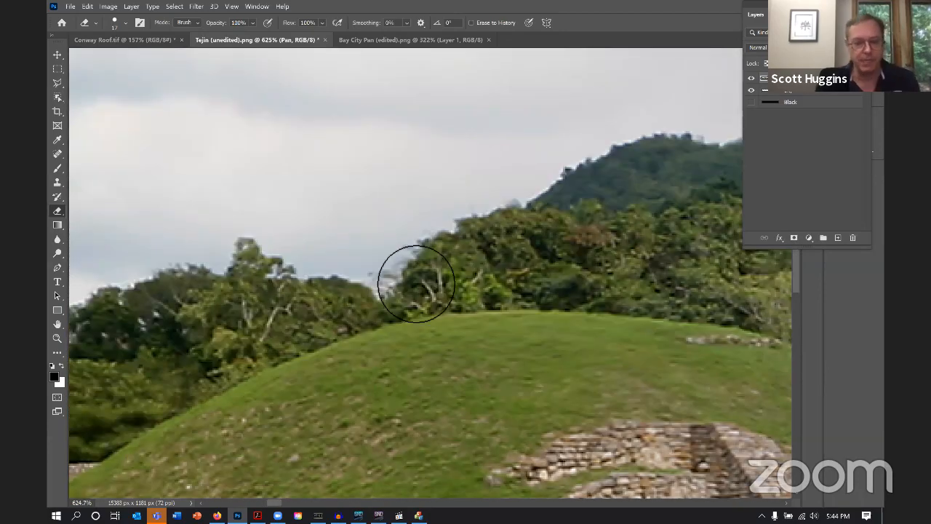
scroll(393, 274, "right", 6)
scroll(376, 271, "right", 8)
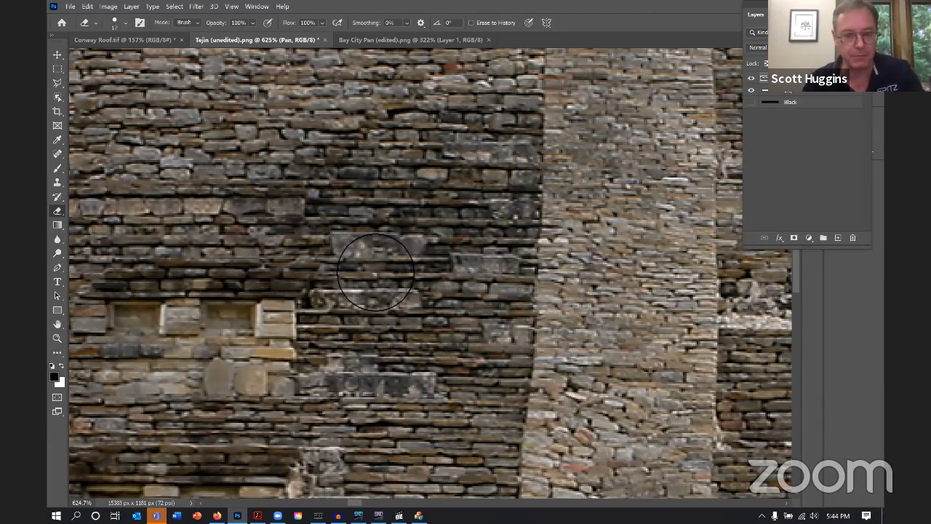
left_click(351, 250)
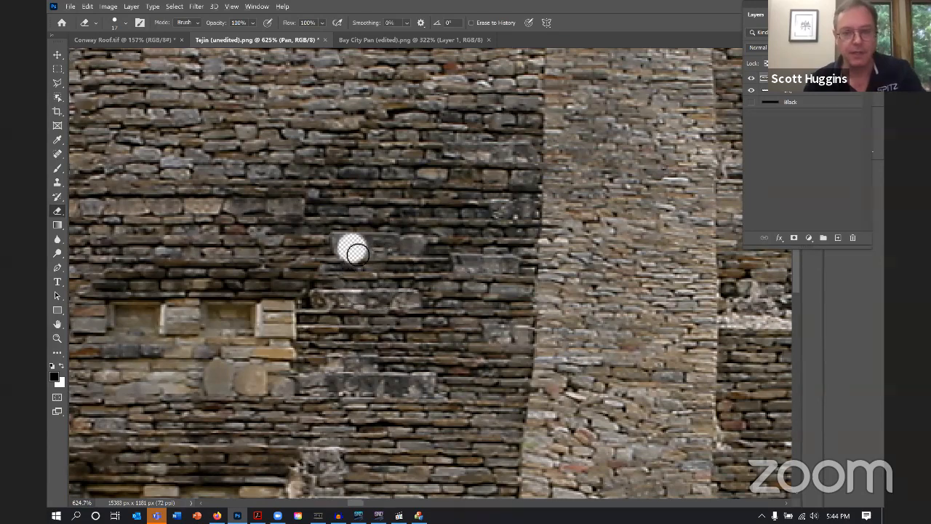
scroll(356, 253, "down", 2)
scroll(351, 248, "down", 8)
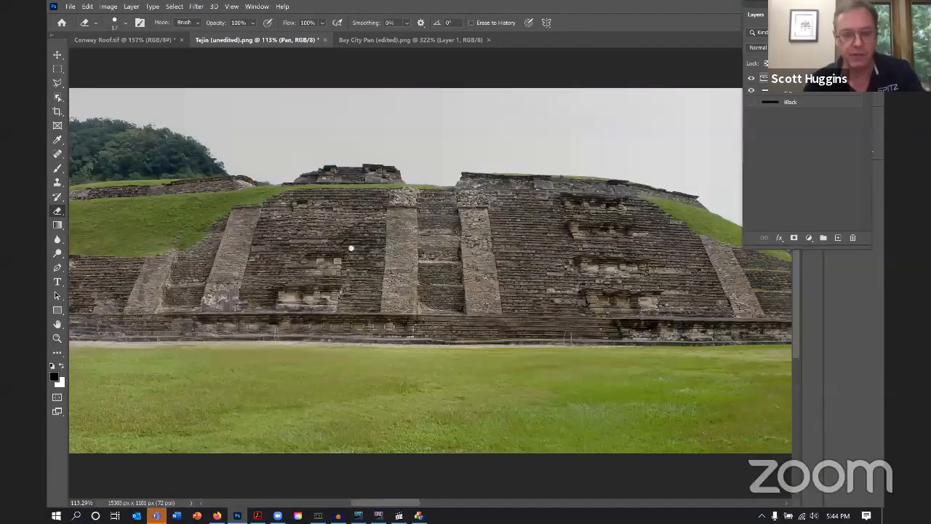
scroll(351, 249, "right", 10)
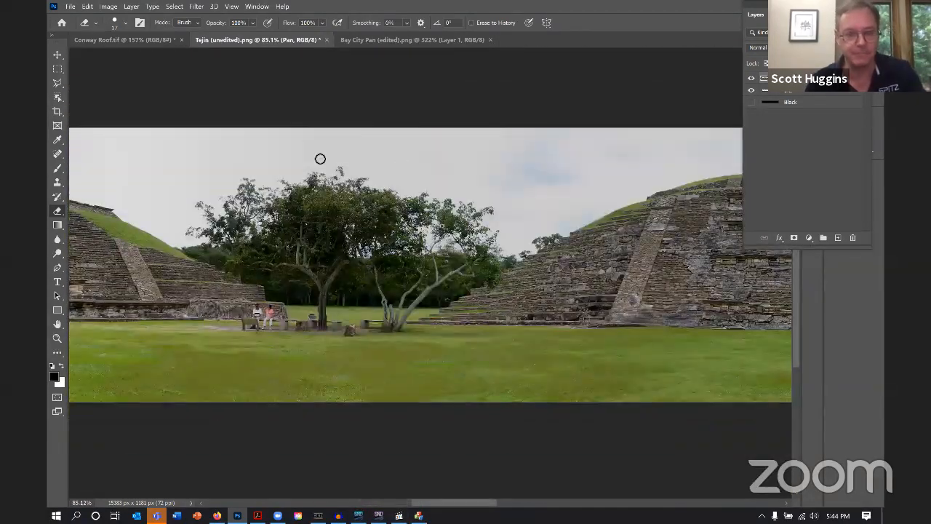
scroll(310, 220, "up", 4)
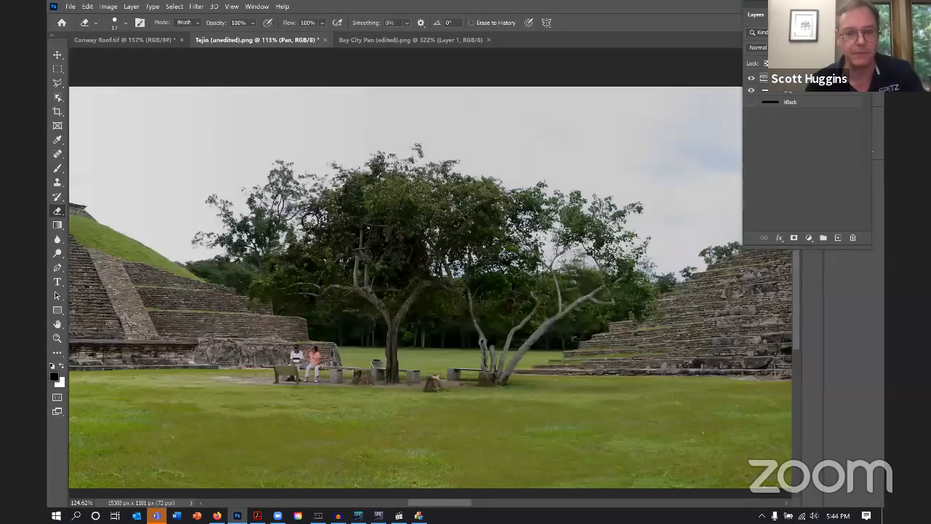
scroll(311, 228, "up", 3)
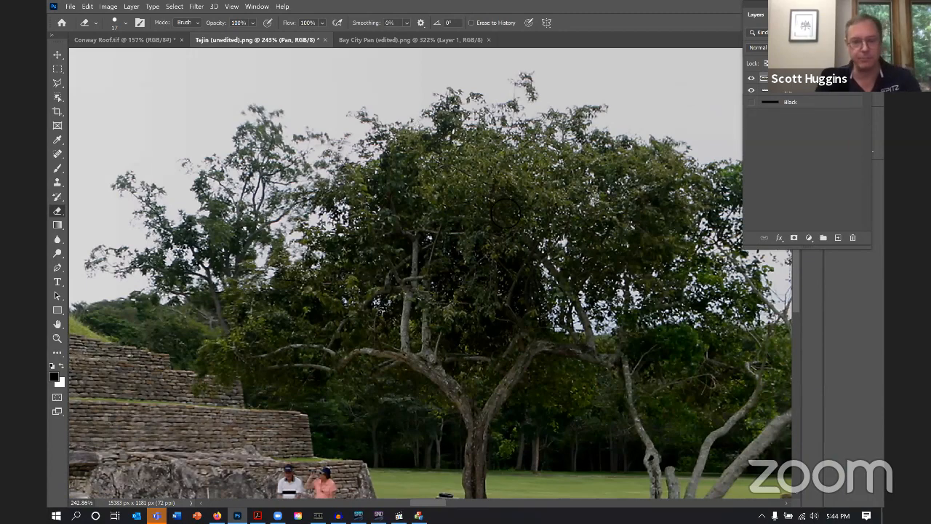
scroll(512, 211, "up", 1)
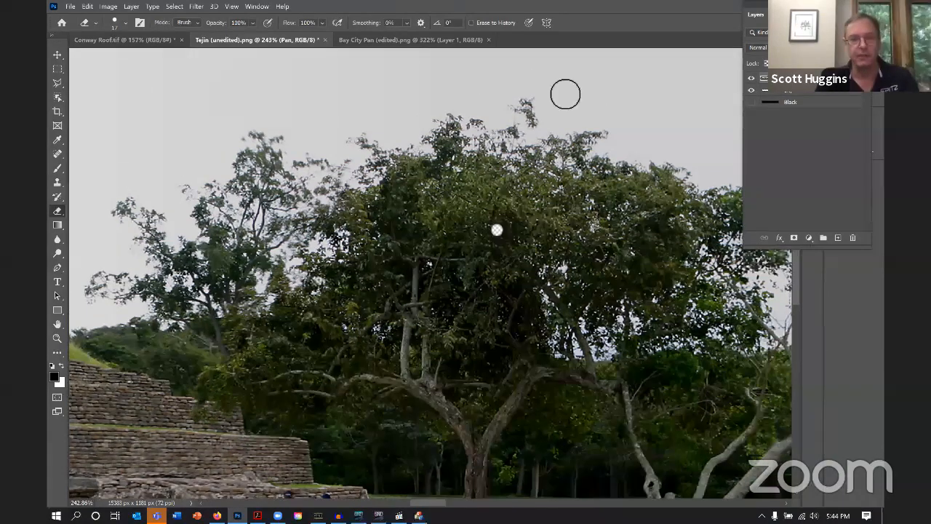
scroll(523, 206, "left", 1)
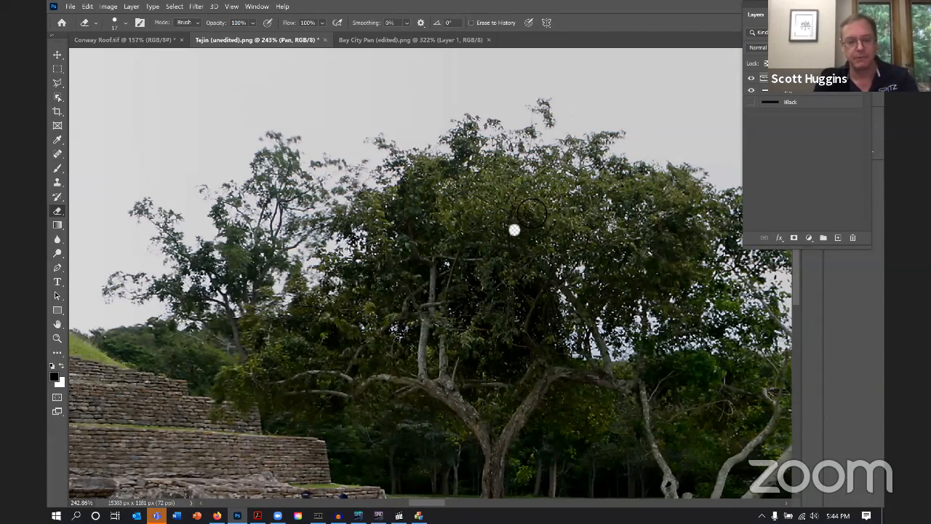
left_click_drag(531, 211, 546, 225)
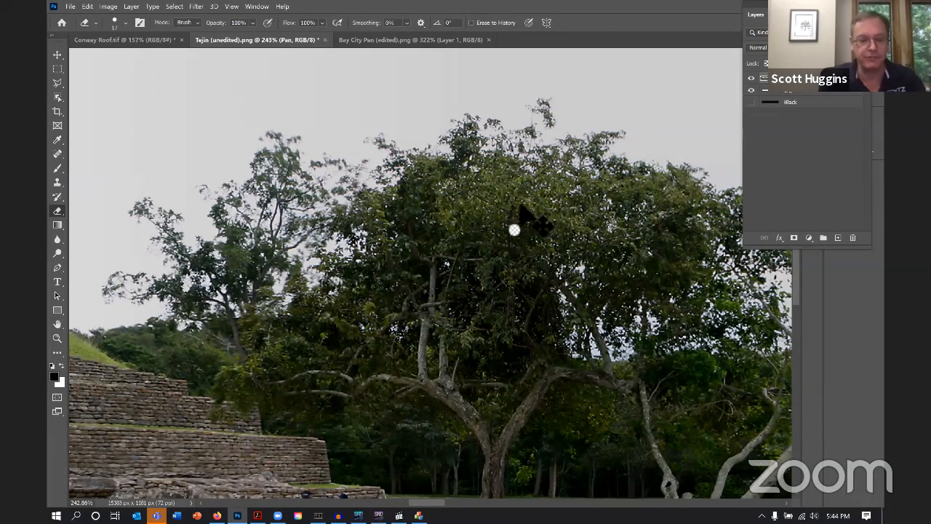
key("ctrl+z")
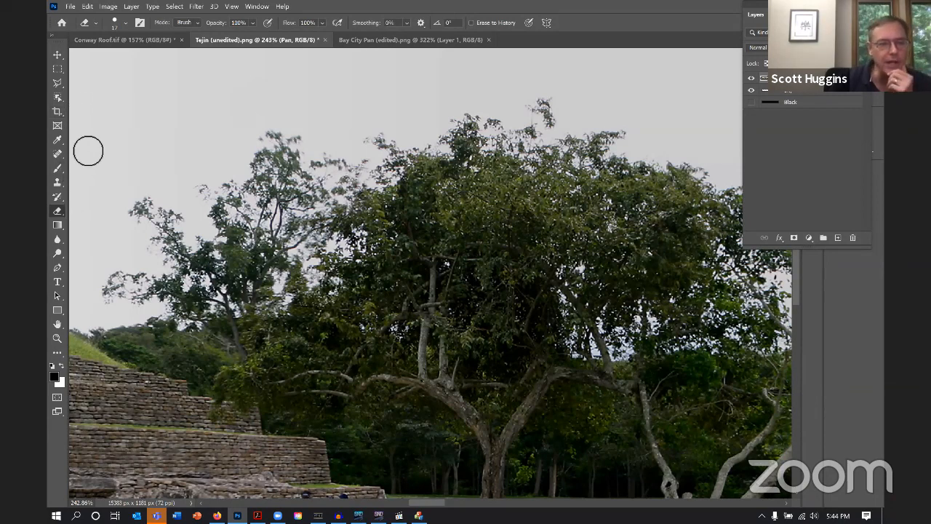
Choose the Magic Wand tool with Contiguous turned off, select the pale sky around and through the large trees, and delete it
right_click(62, 100)
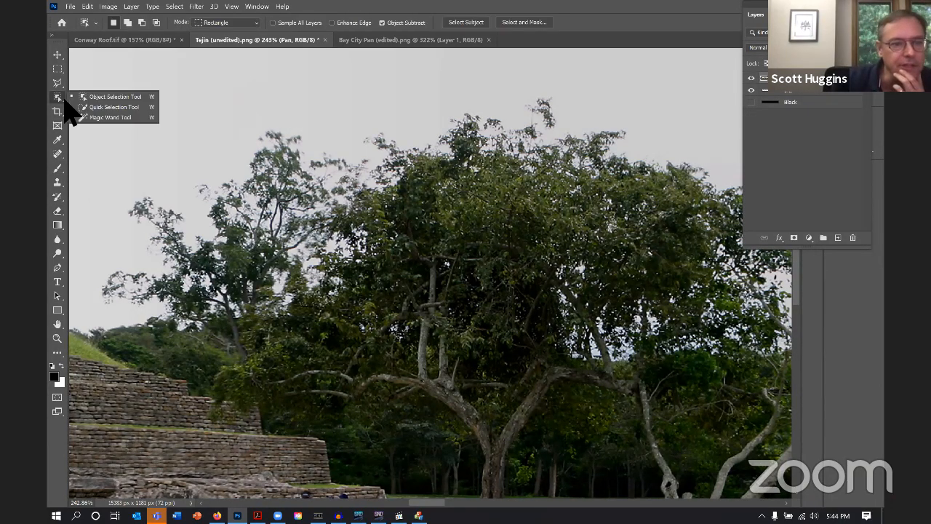
left_click(98, 117)
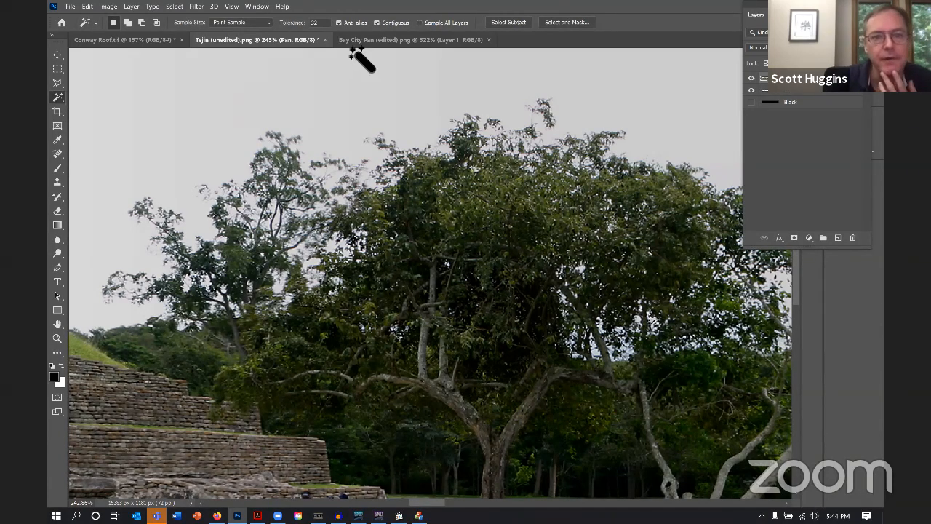
left_click(377, 22)
left_click(500, 88)
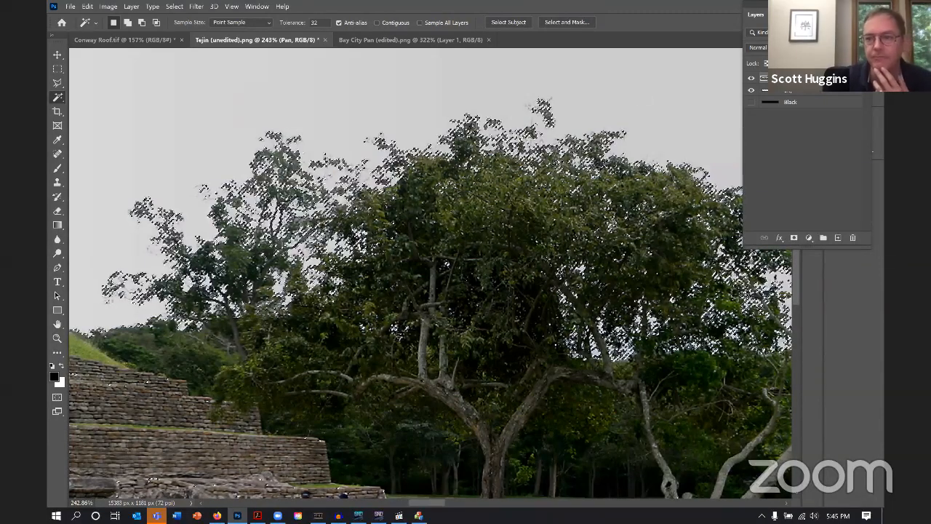
key("Delete")
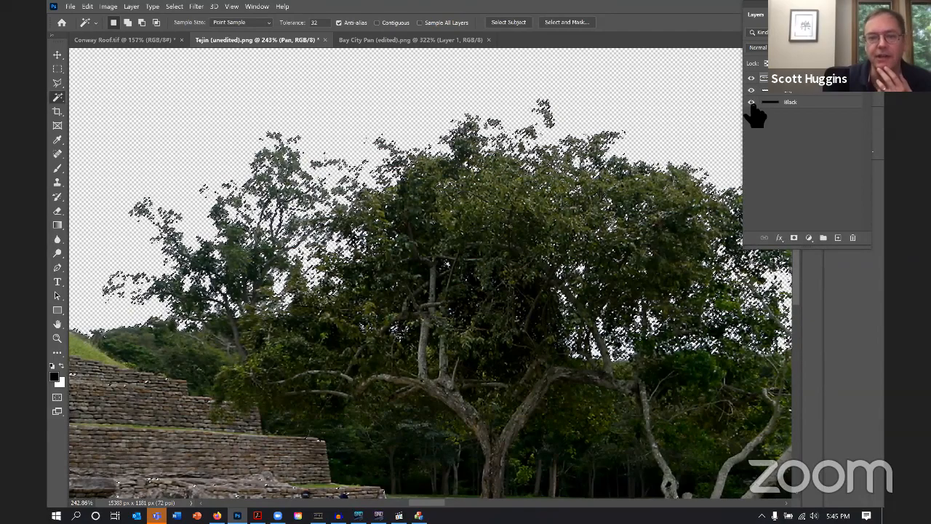
Show the Black layer and examine the edges of the cut-out foliage against it
left_click(752, 102)
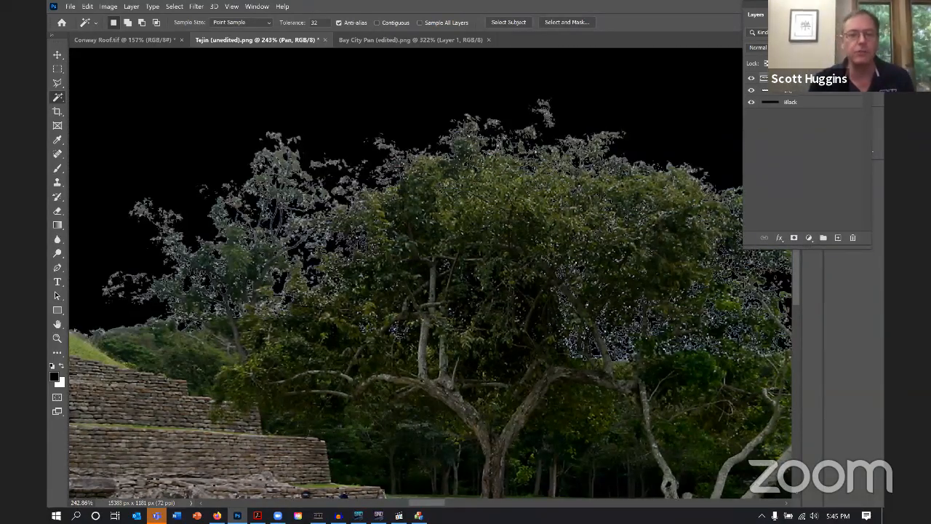
scroll(431, 273, "right", 4)
scroll(490, 228, "right", 4)
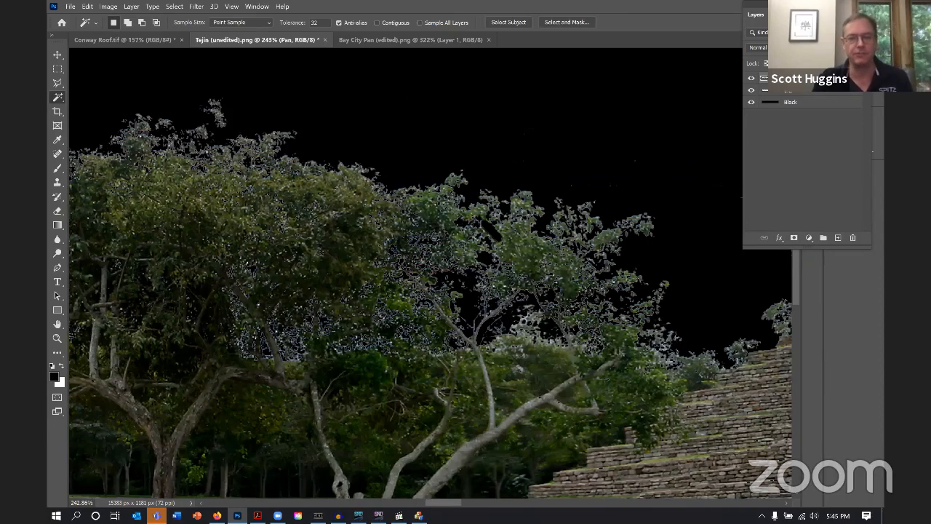
scroll(508, 382, "left", 4)
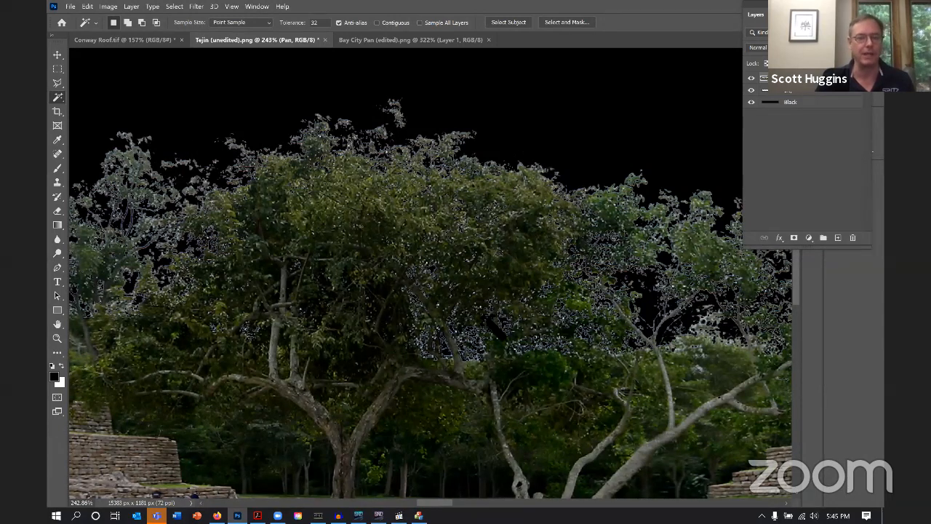
scroll(512, 294, "down", 2)
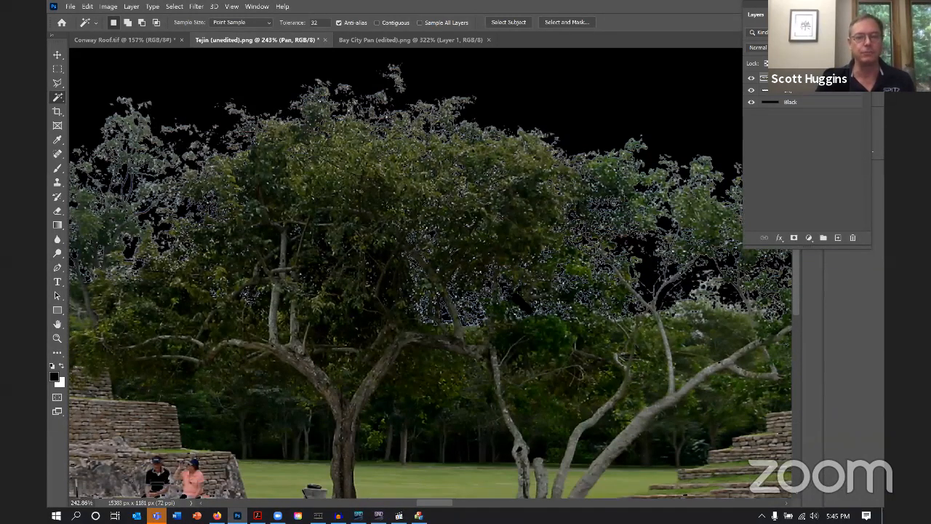
scroll(512, 294, "up", 2)
scroll(518, 295, "up", 2)
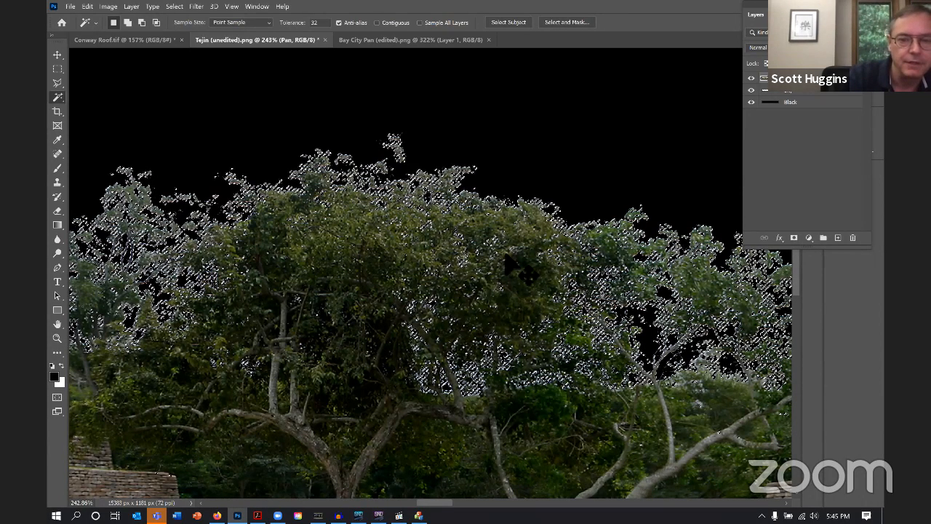
Undo the Black layer's visibility change, the sky deletion and the Magic Wand selection
key("ctrl+z")
key("ctrl+z")
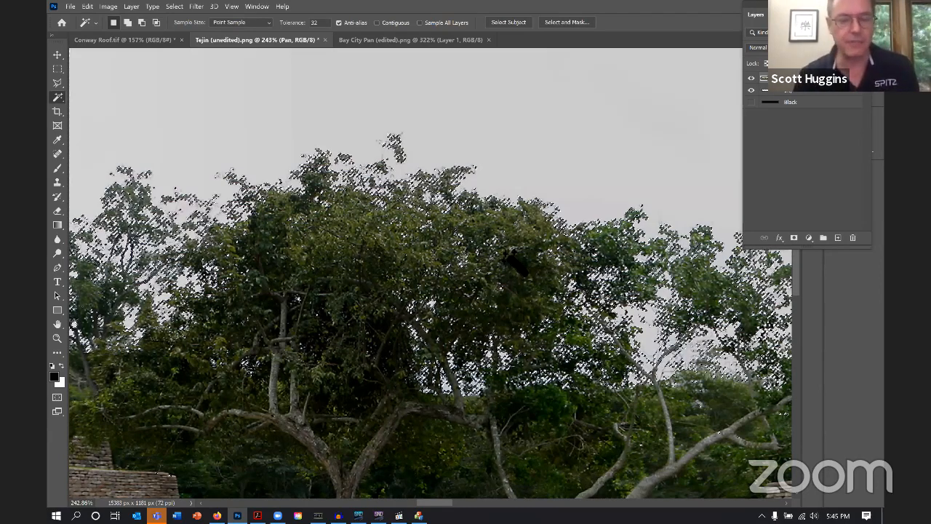
key("ctrl+z")
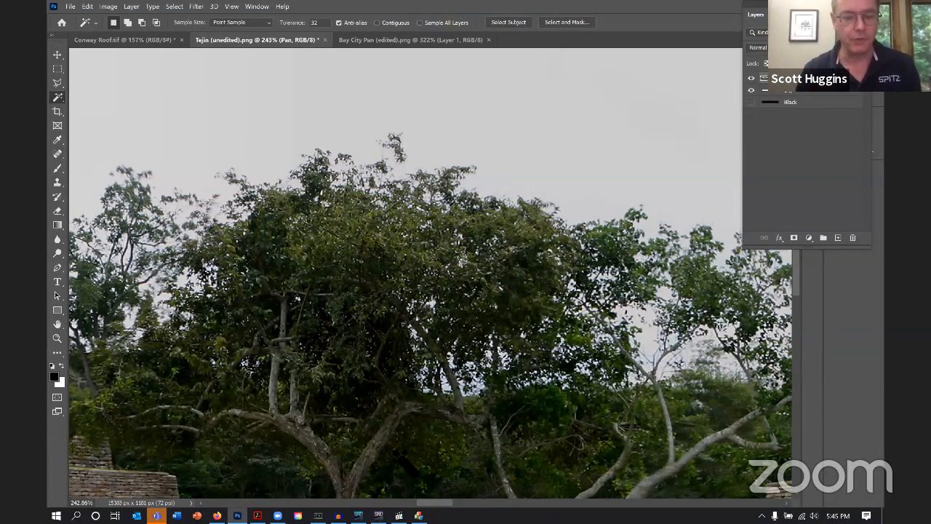
Return to the Eraser tool and set its brush size to 72 px for the trees between the pyramids
scroll(426, 442, "right", 2)
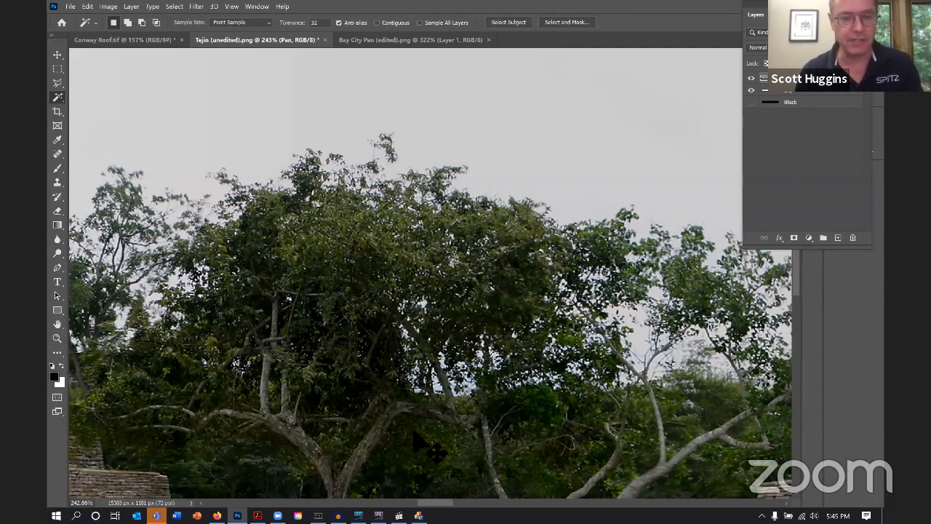
scroll(425, 443, "down", 3)
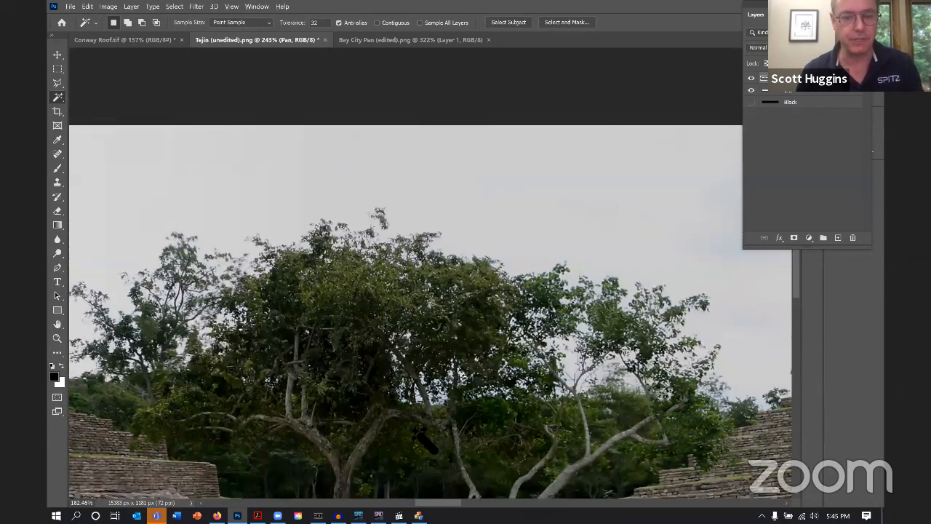
scroll(435, 458, "left", 4)
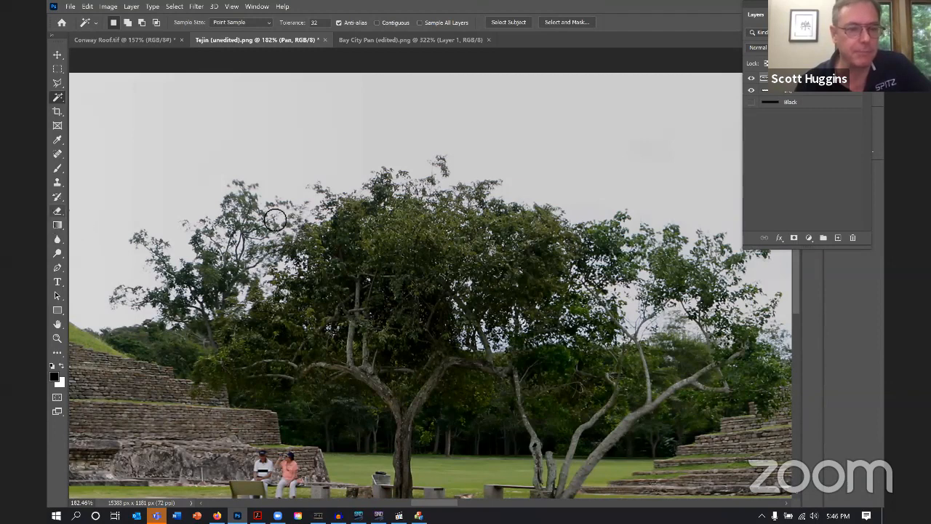
left_click(126, 23)
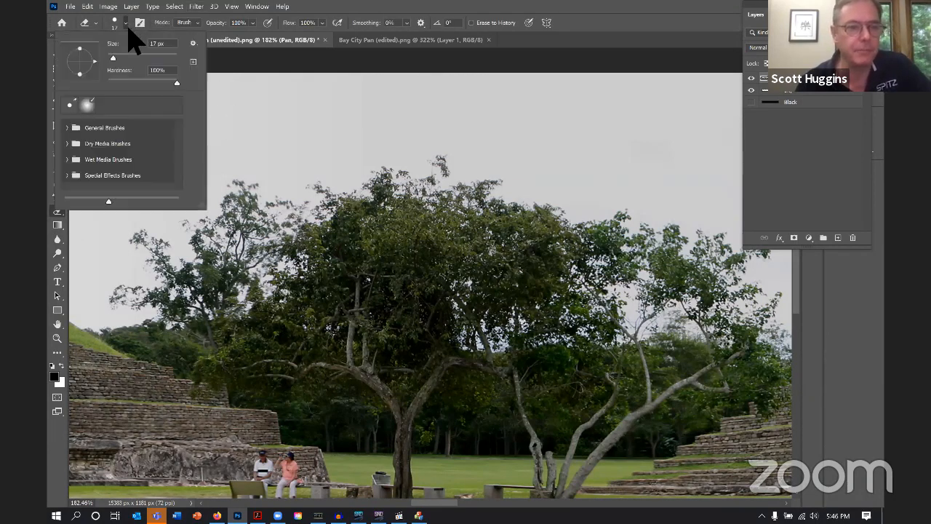
left_click(132, 57)
key("Return")
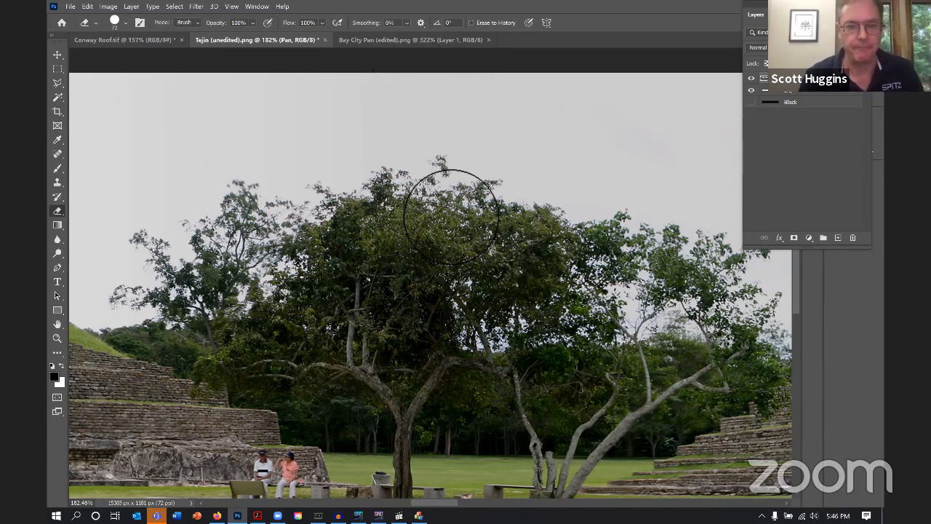
Erase the tree crowns between the pyramids together with the sky around them, undoing the stray stroke across the trunks
mouse_move(423, 191)
left_mouse_down()
mouse_move(240, 233)
mouse_move(567, 235)
mouse_move(469, 323)
left_mouse_up()
mouse_move(407, 342)
left_mouse_down()
mouse_move(364, 333)
mouse_move(711, 342)
mouse_move(225, 295)
mouse_move(433, 259)
mouse_move(405, 339)
mouse_move(633, 291)
mouse_move(617, 270)
mouse_move(196, 257)
mouse_move(170, 312)
mouse_move(408, 257)
mouse_move(555, 312)
mouse_move(682, 342)
mouse_move(732, 262)
mouse_move(406, 240)
mouse_move(490, 208)
mouse_move(306, 243)
mouse_move(588, 235)
mouse_move(765, 303)
mouse_move(755, 340)
mouse_move(730, 345)
mouse_move(775, 348)
mouse_move(257, 221)
mouse_move(421, 235)
mouse_move(469, 201)
mouse_move(555, 212)
mouse_move(448, 225)
left_mouse_up()
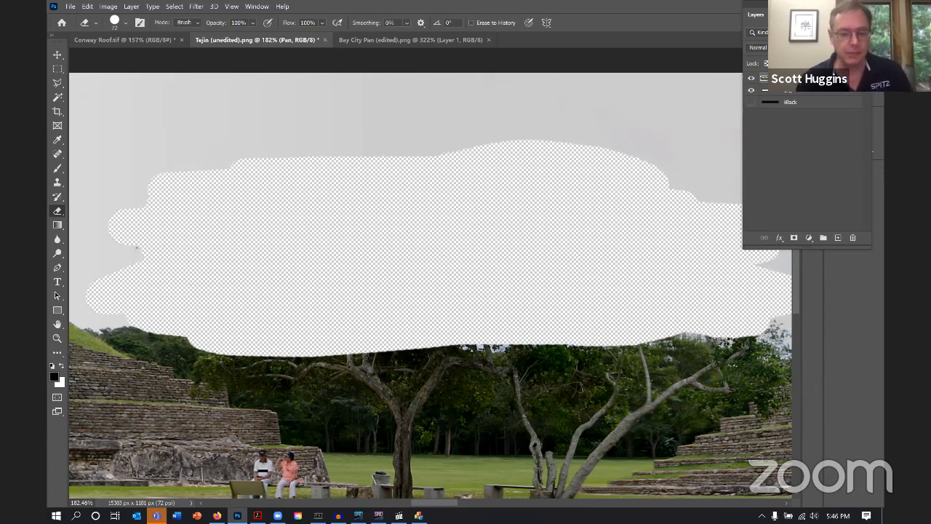
scroll(386, 451, "left", 1)
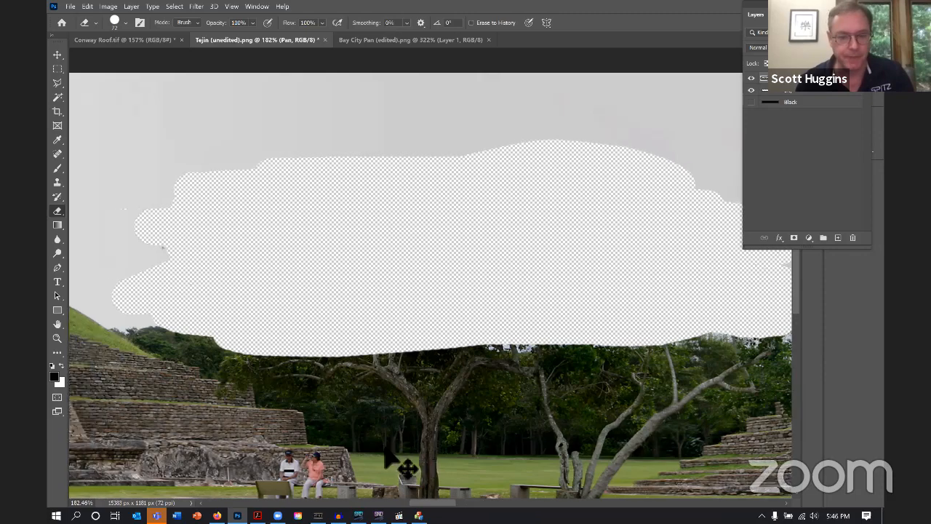
mouse_move(439, 427)
left_mouse_down()
mouse_move(439, 416)
mouse_move(395, 390)
mouse_move(451, 360)
left_mouse_up()
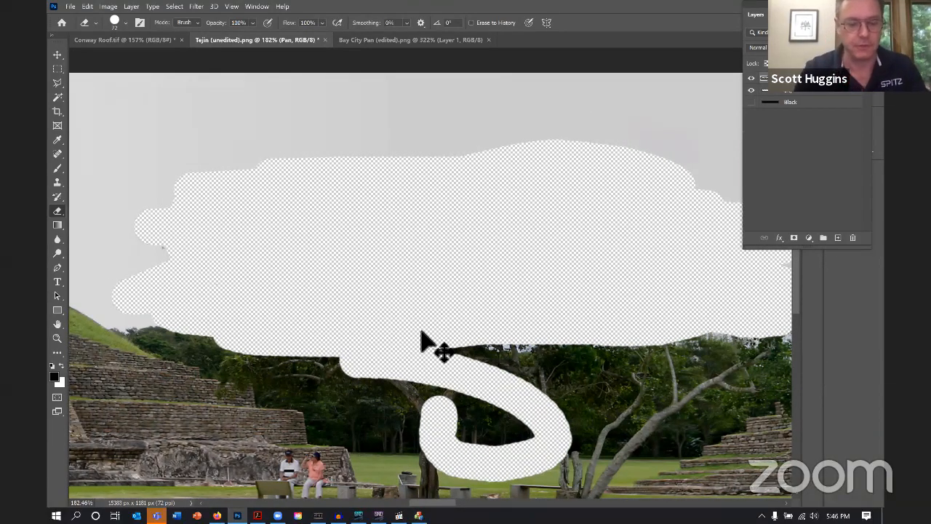
key("ctrl+z")
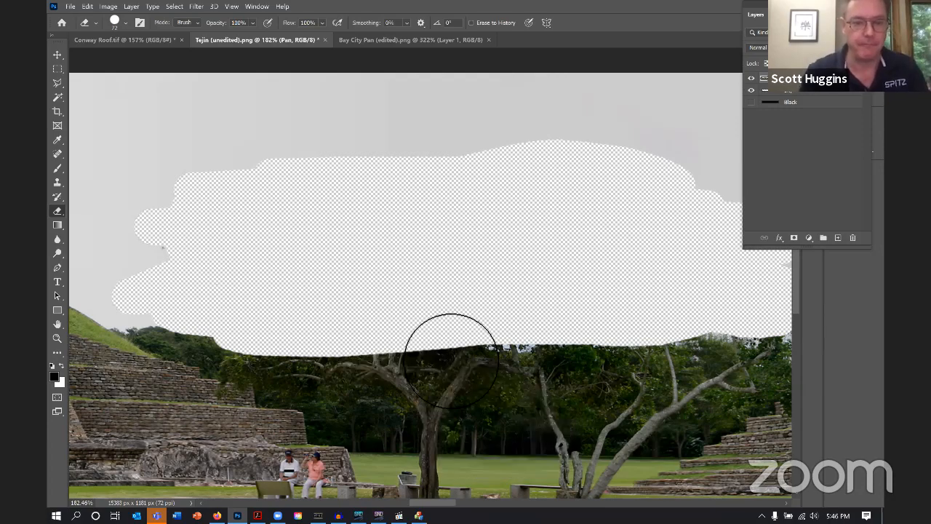
Switch to the Move tool and examine the remaining skyline of pyramids and trees on both sides of the erased area
left_click(58, 56)
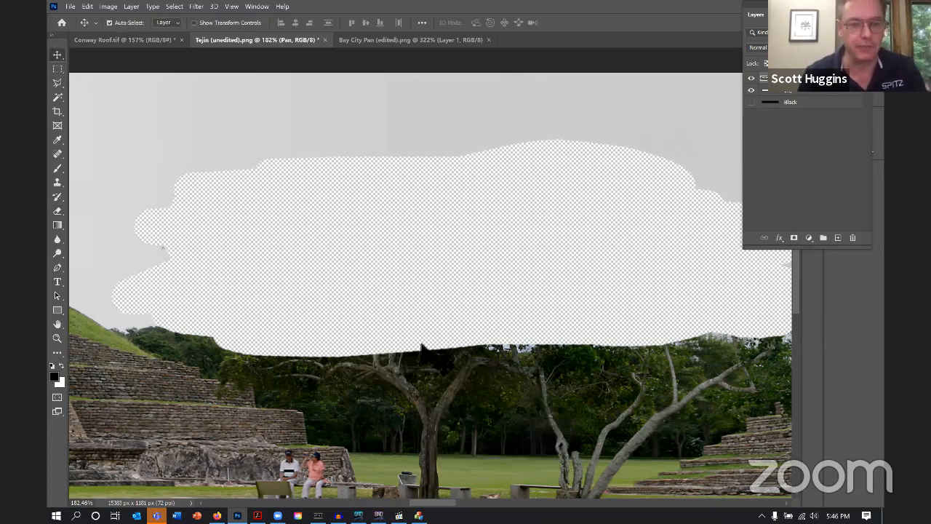
scroll(483, 448, "right", 5)
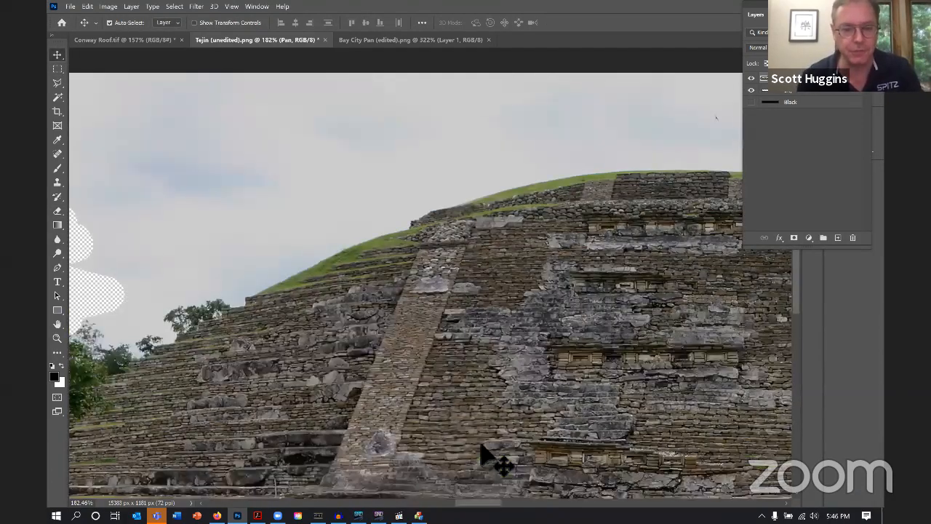
scroll(489, 450, "up", 2)
scroll(488, 449, "down", 1)
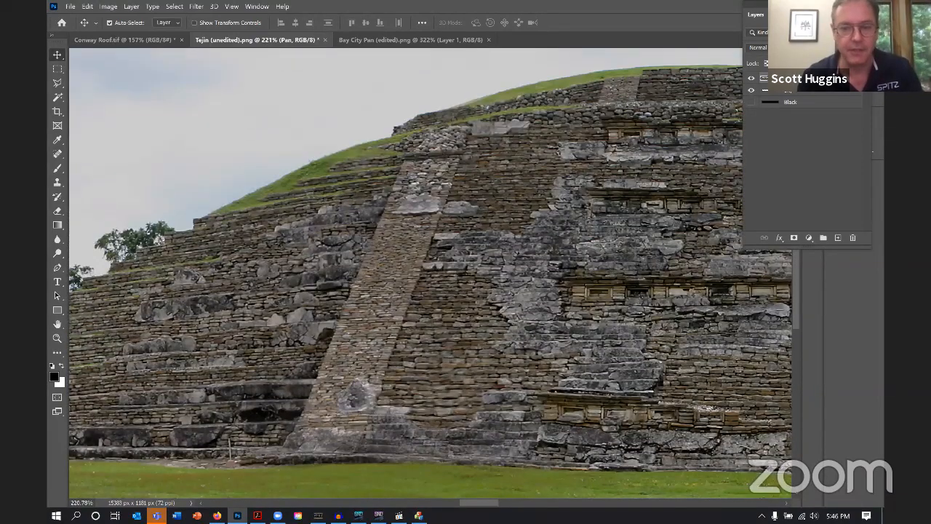
scroll(431, 273, "right", 10)
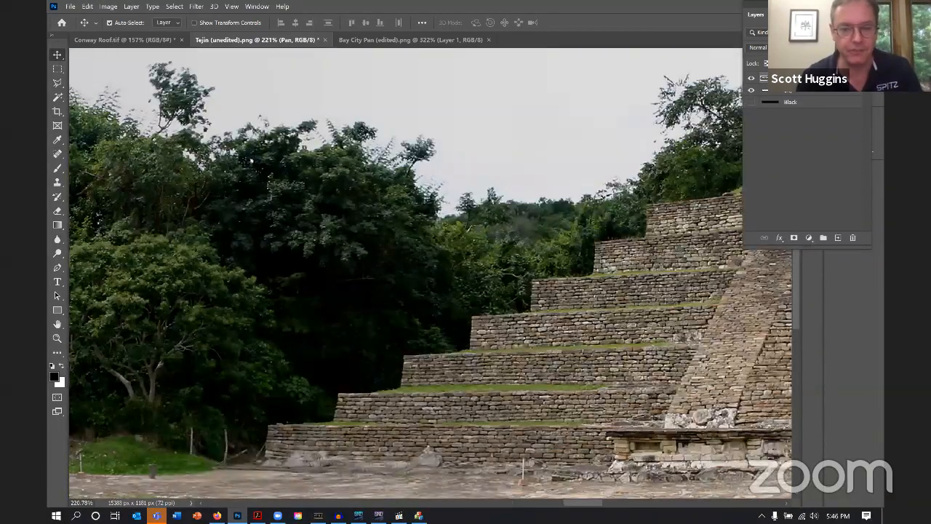
scroll(431, 273, "right", 5)
scroll(430, 272, "left", 10)
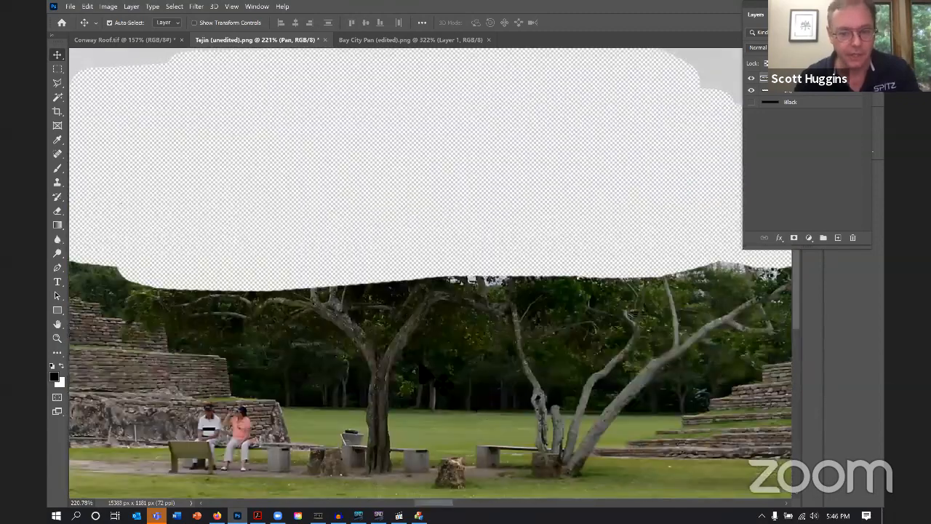
scroll(430, 272, "right", 5)
scroll(430, 273, "left", 4)
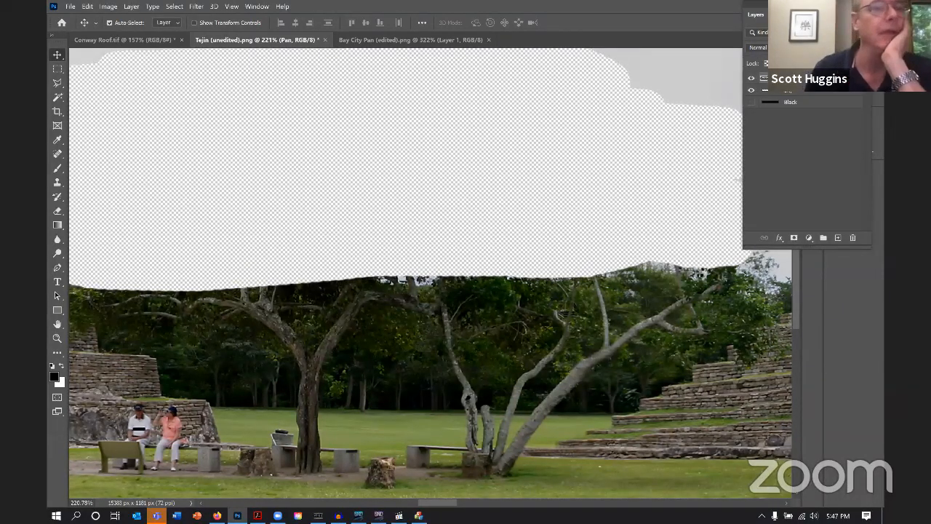
Activate the Brush tool and browse the tool presets with the Current Tool Only filter turned off
left_click(58, 170)
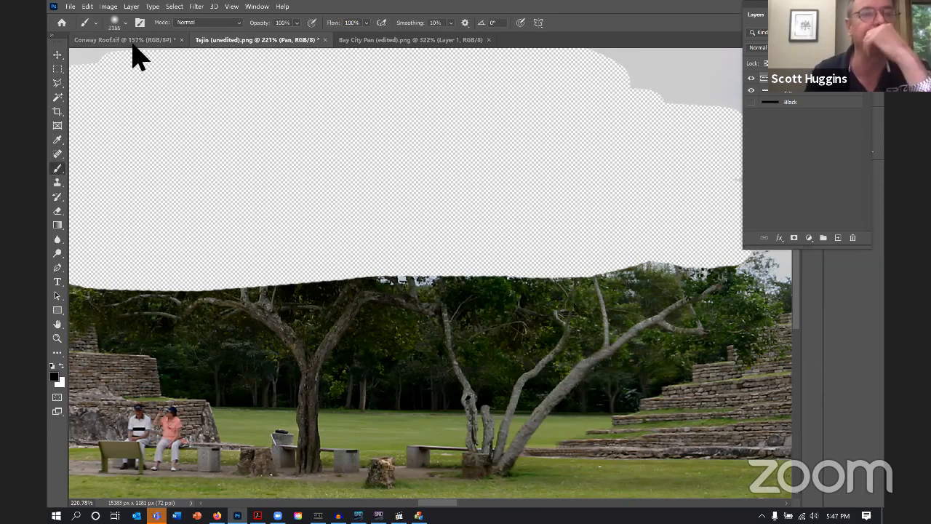
left_click(95, 23)
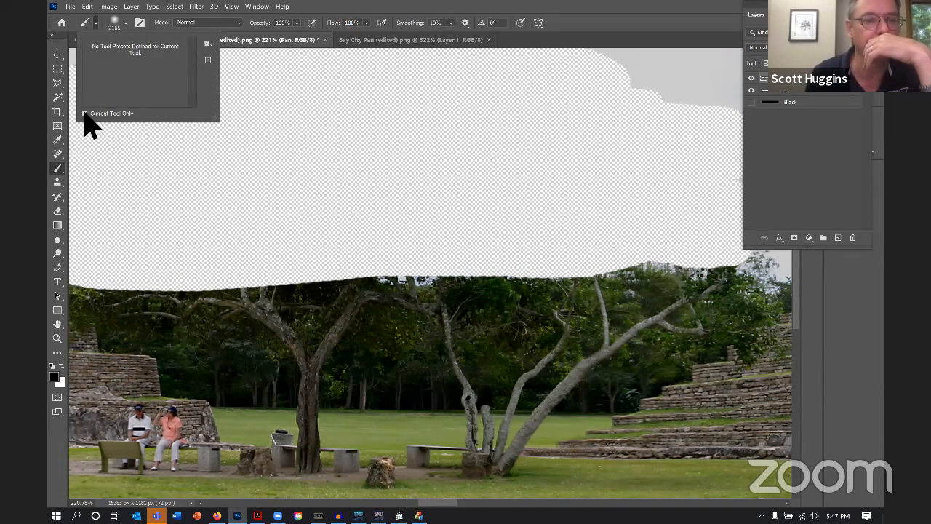
left_click(85, 114)
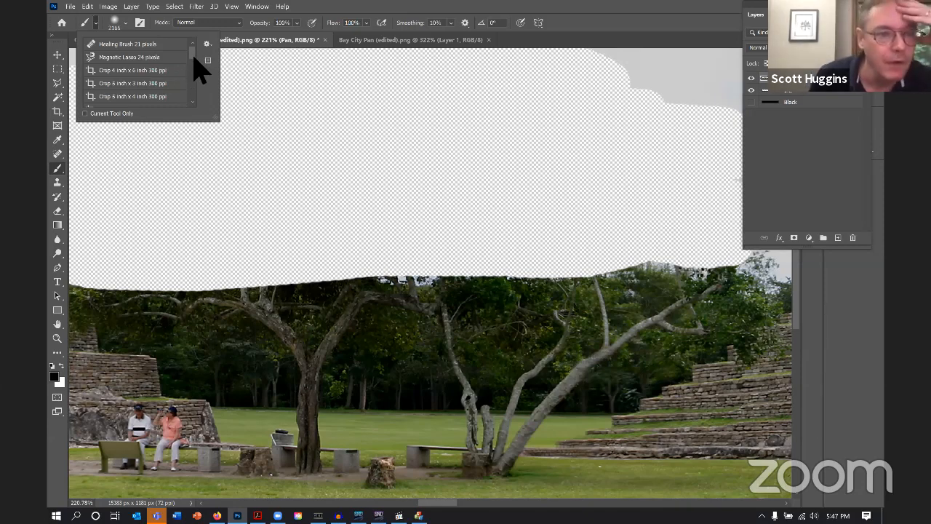
scroll(194, 60, "down", 10)
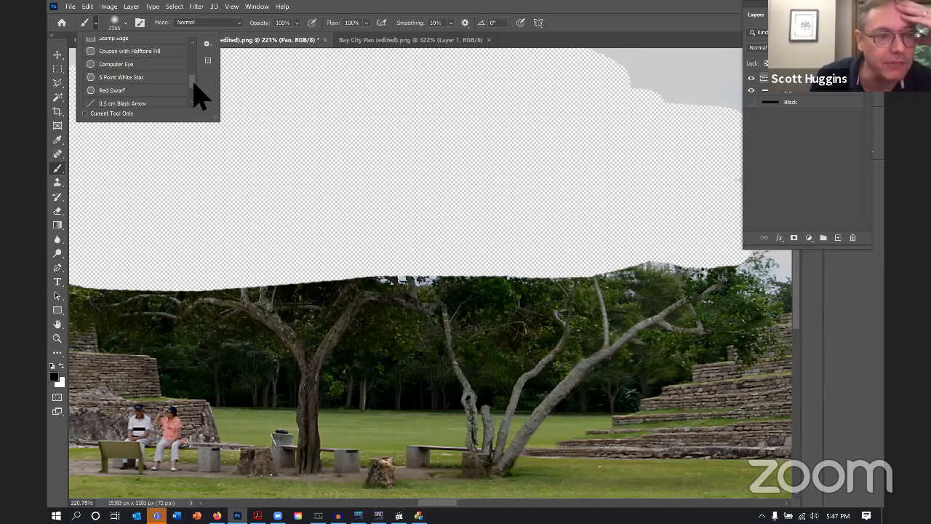
mouse_move(193, 82)
left_mouse_down()
mouse_move(192, 93)
mouse_move(192, 55)
mouse_move(194, 95)
left_mouse_up()
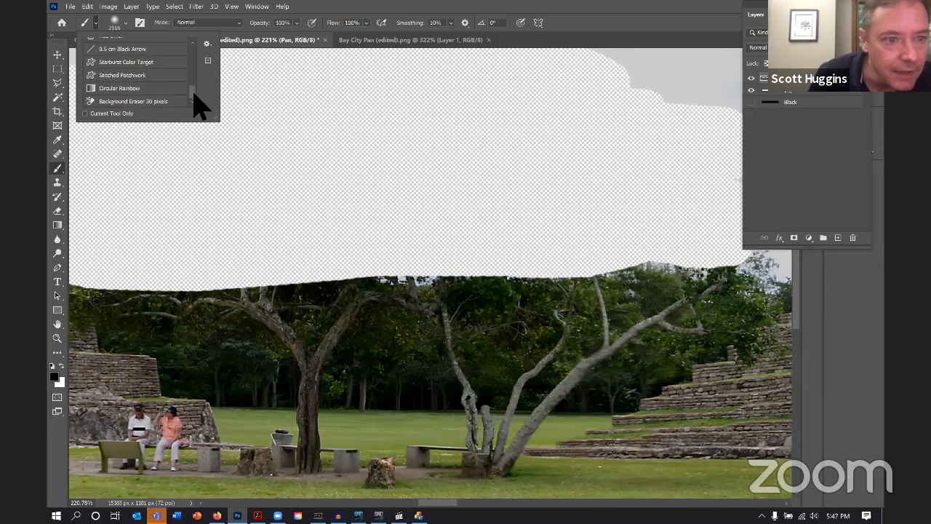
left_click_drag(194, 61, 198, 42)
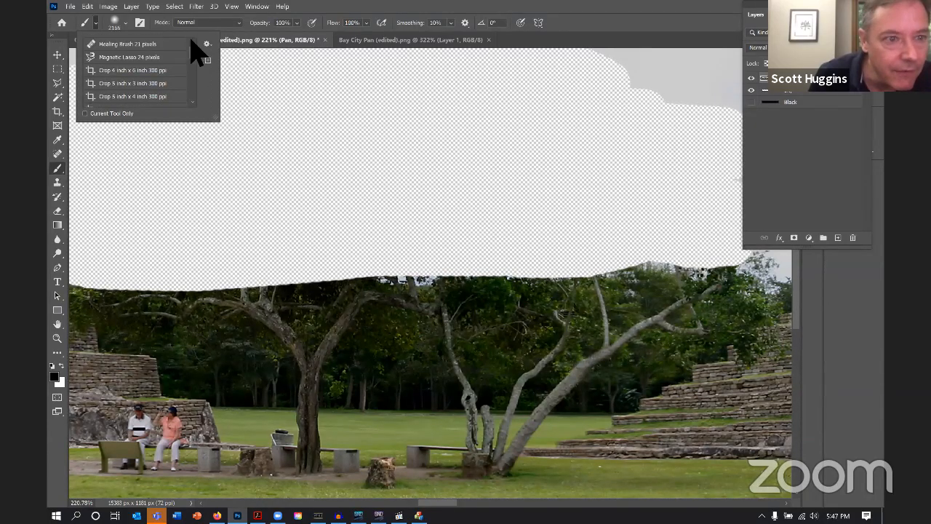
Open the brush preset list and look through the General Brushes group, expanding the Special Effects Brushes group as well
left_click(126, 23)
scroll(155, 145, "down", 1)
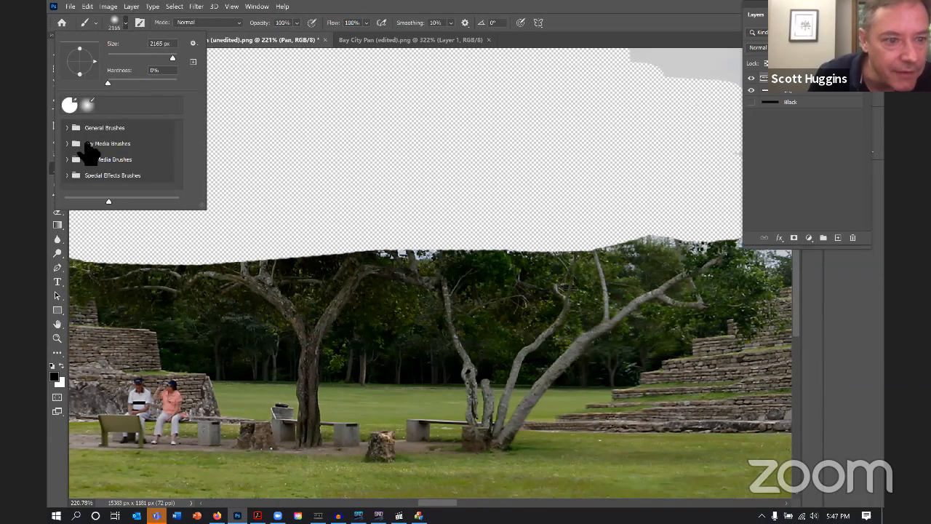
left_click(73, 129)
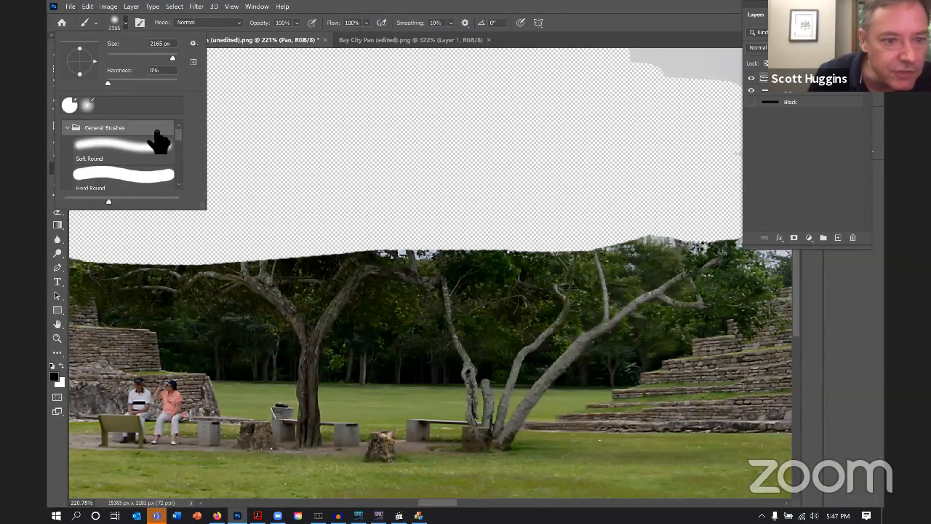
left_click_drag(178, 133, 180, 180)
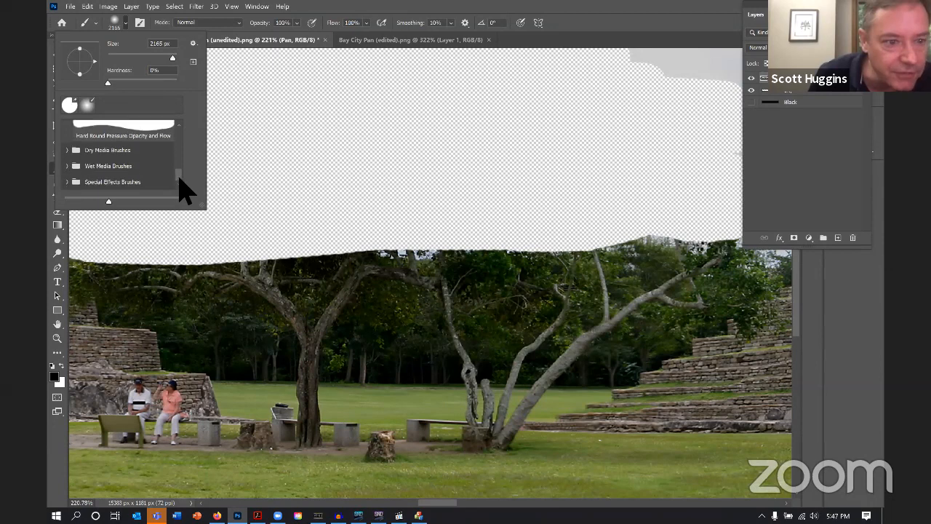
left_click(73, 183)
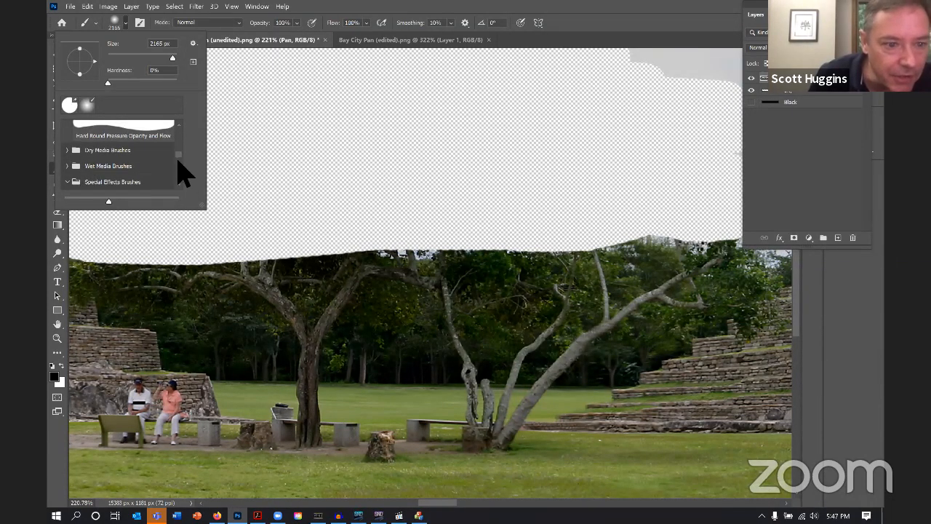
mouse_move(177, 160)
left_mouse_down()
mouse_move(178, 177)
mouse_move(182, 157)
left_mouse_up()
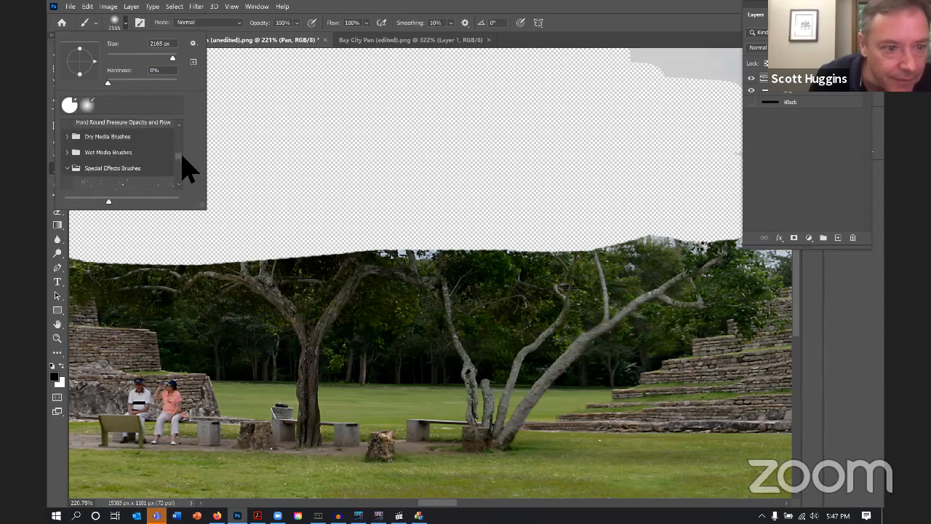
Expand the Dry Media Brushes group and look through its brushes and the Special Effects brushes down to the Screentones
left_click(68, 138)
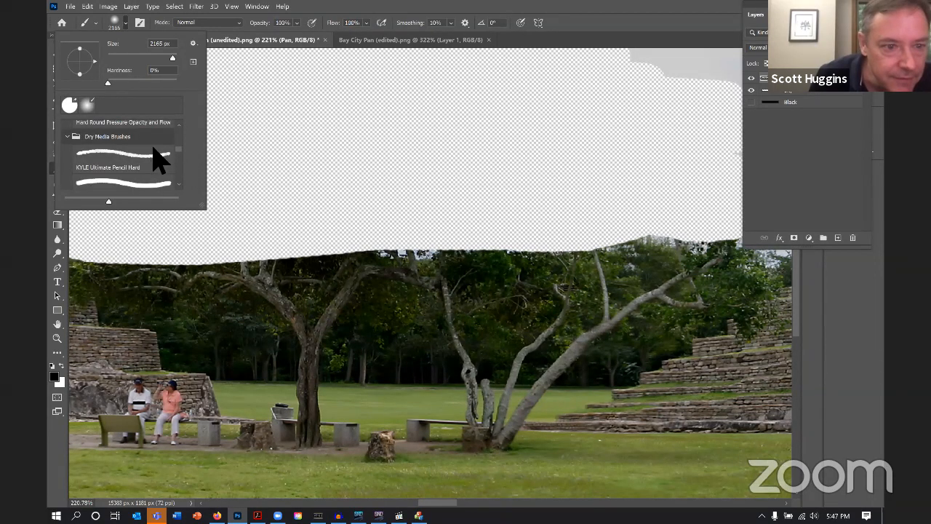
scroll(179, 150, "down", 10)
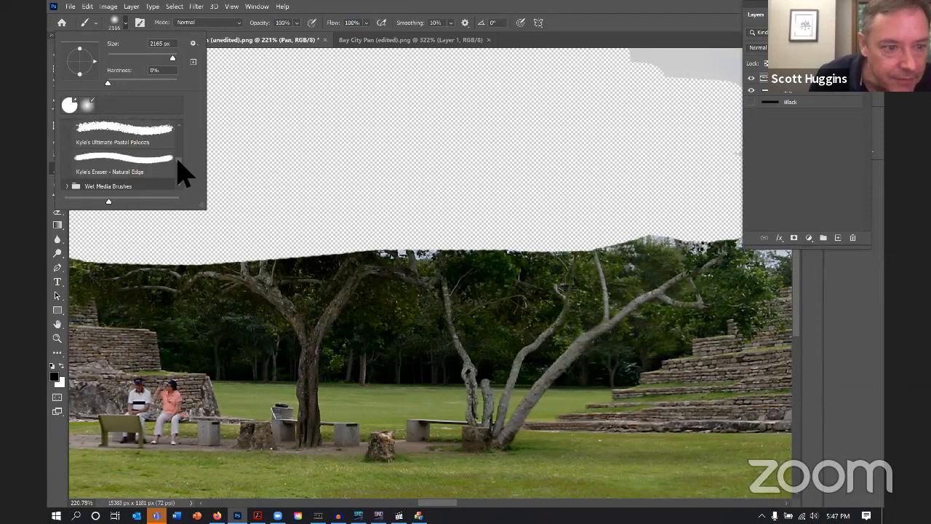
scroll(182, 173, "up", 10)
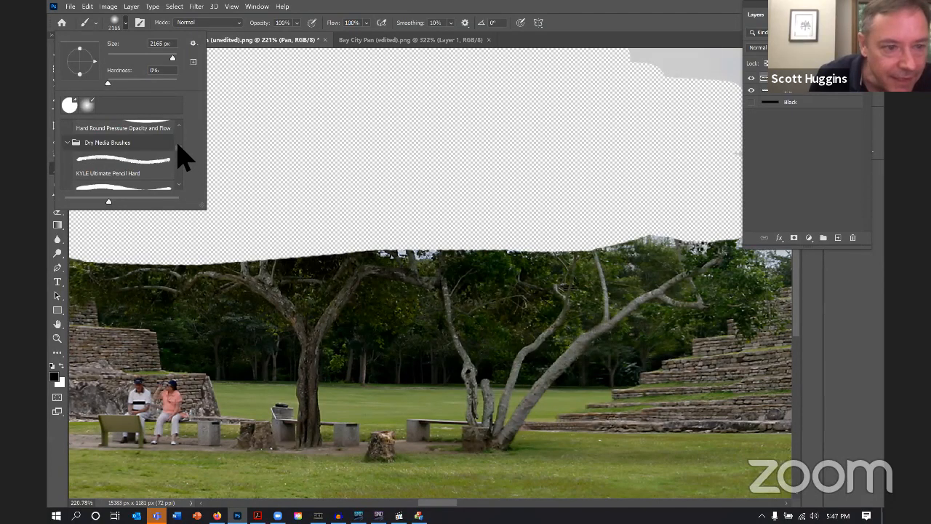
scroll(181, 153, "down", 6)
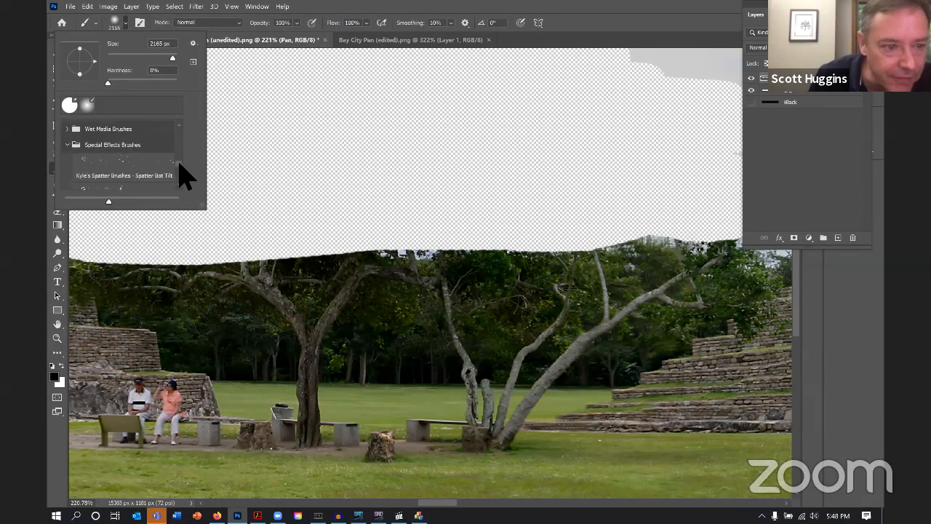
scroll(165, 158, "down", 3)
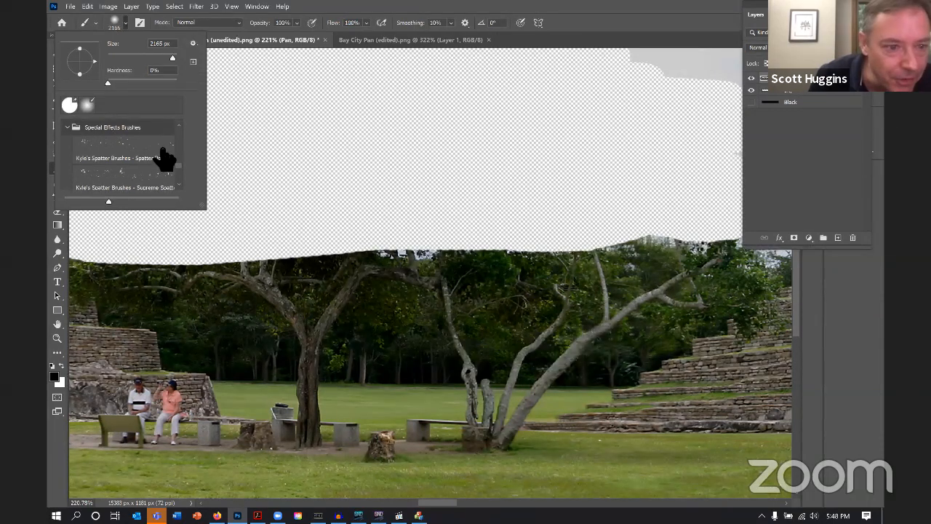
scroll(164, 159, "down", 4)
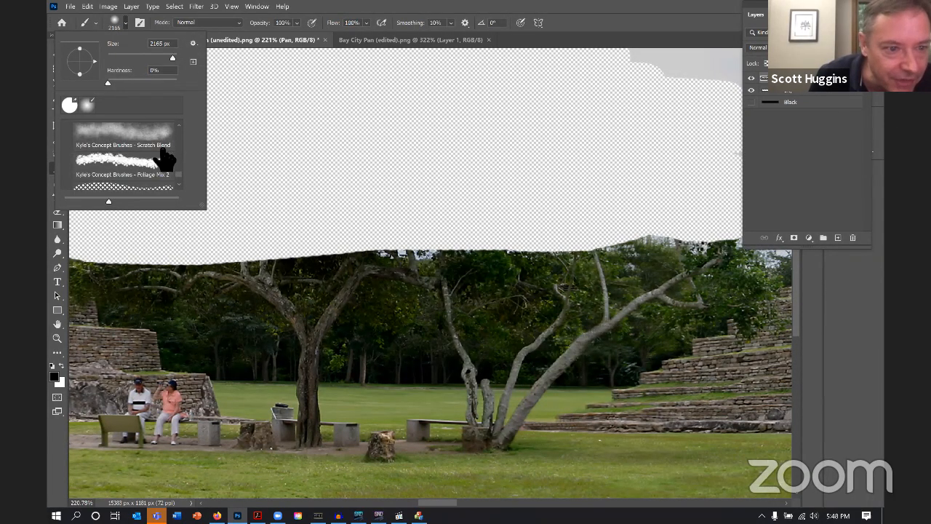
scroll(164, 159, "down", 1)
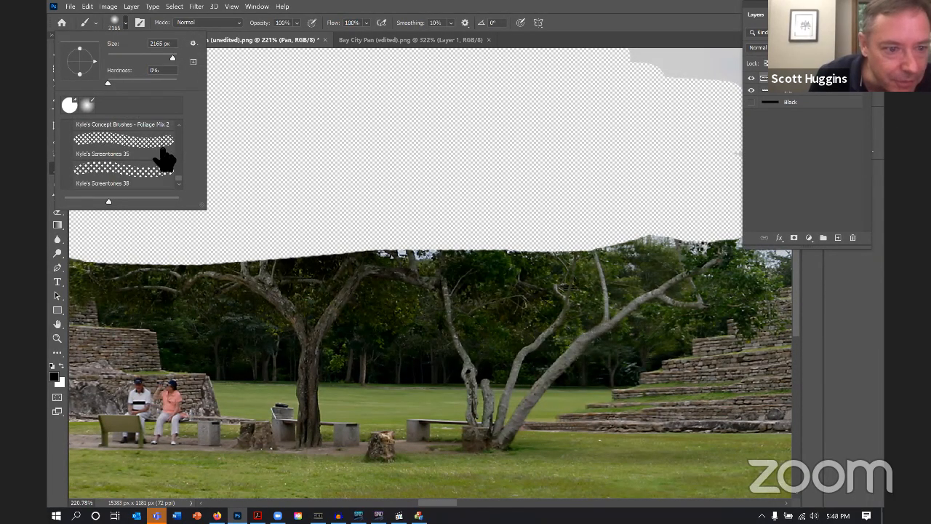
Review the brush presets again from the Screentones back to the round brushes, and collapse the General Brushes group
scroll(165, 158, "up", 3)
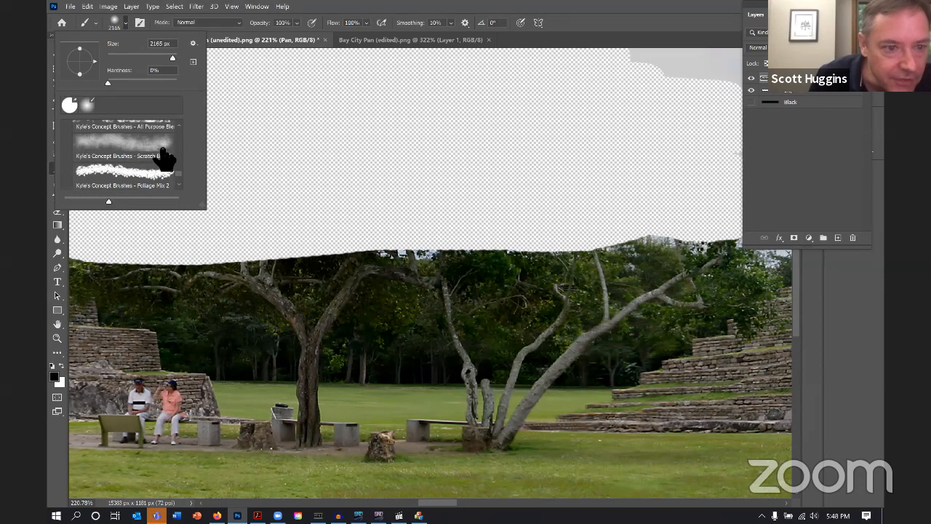
scroll(165, 157, "up", 4)
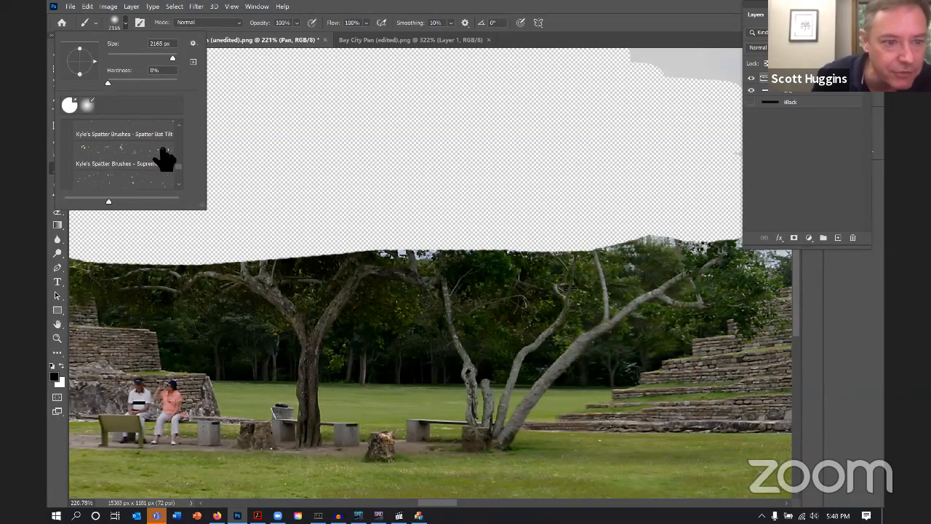
scroll(164, 157, "up", 4)
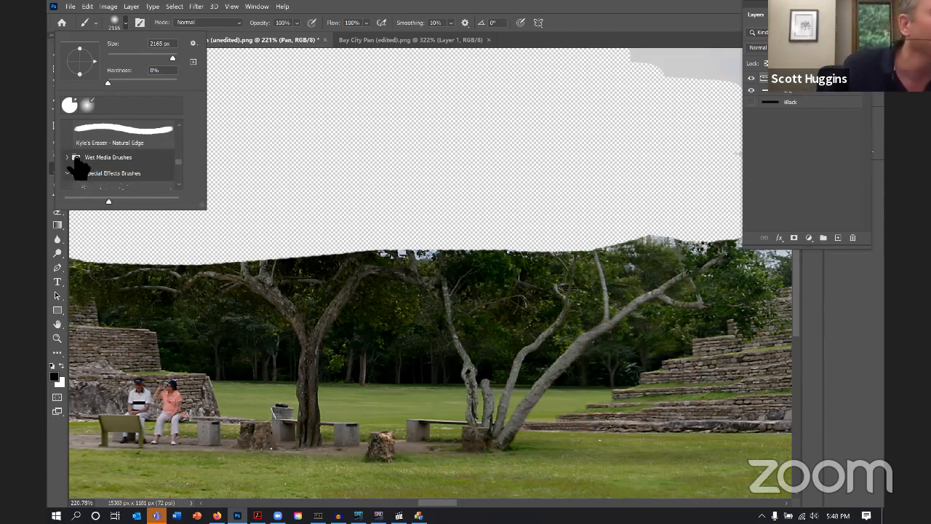
scroll(99, 152, "up", 5)
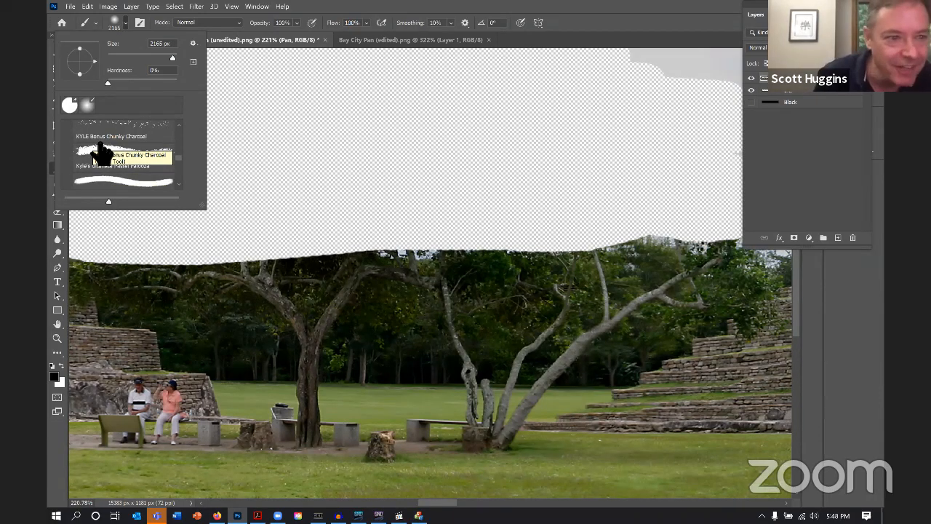
scroll(175, 153, "up", 4)
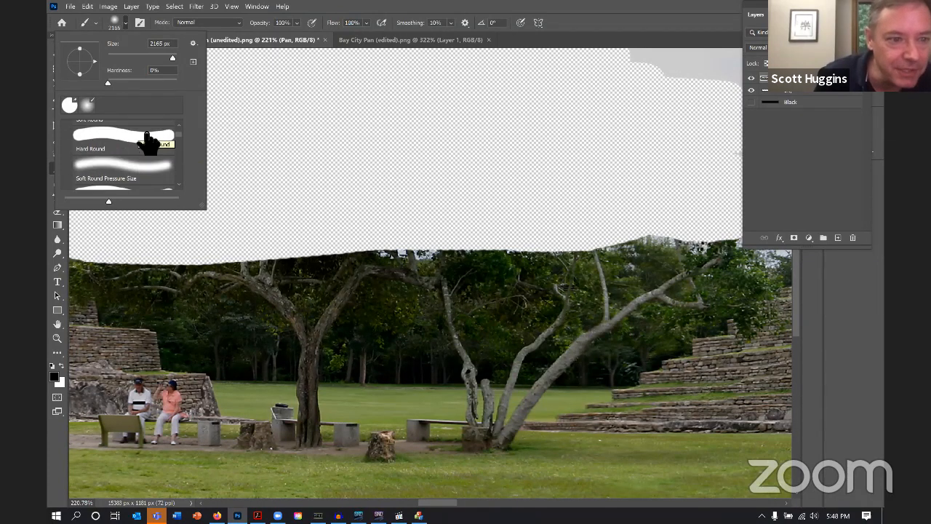
scroll(77, 142, "down", 4)
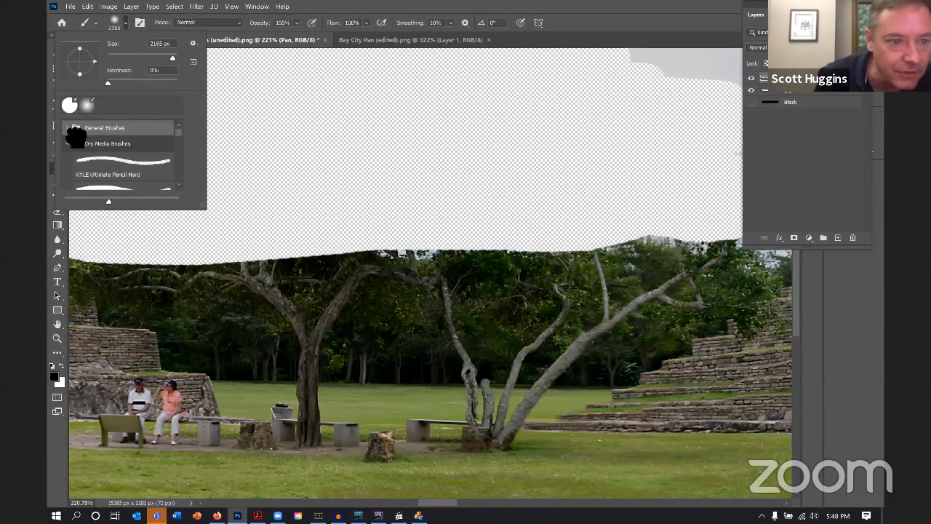
Look through the Dry Media and Special Effects brush presets, including the charcoal, pastel and spatter brushes
scroll(80, 145, "down", 3)
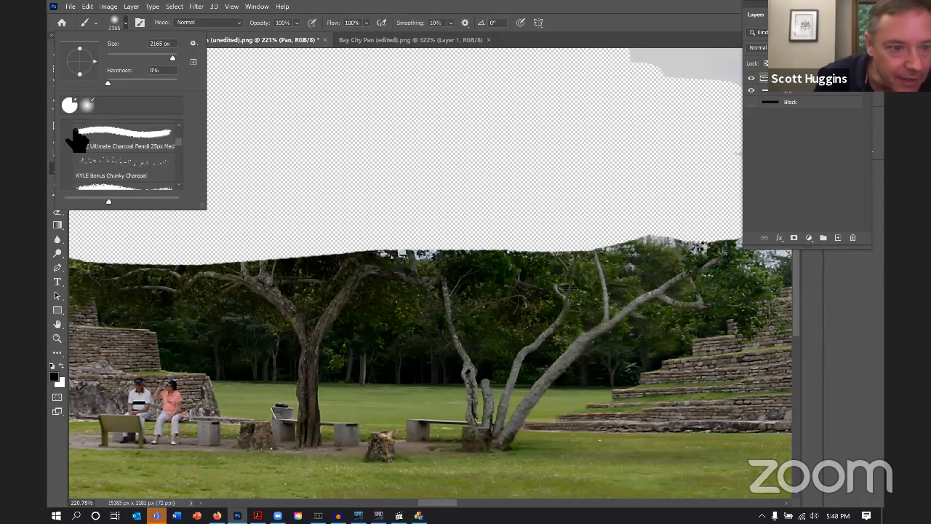
scroll(93, 154, "down", 6)
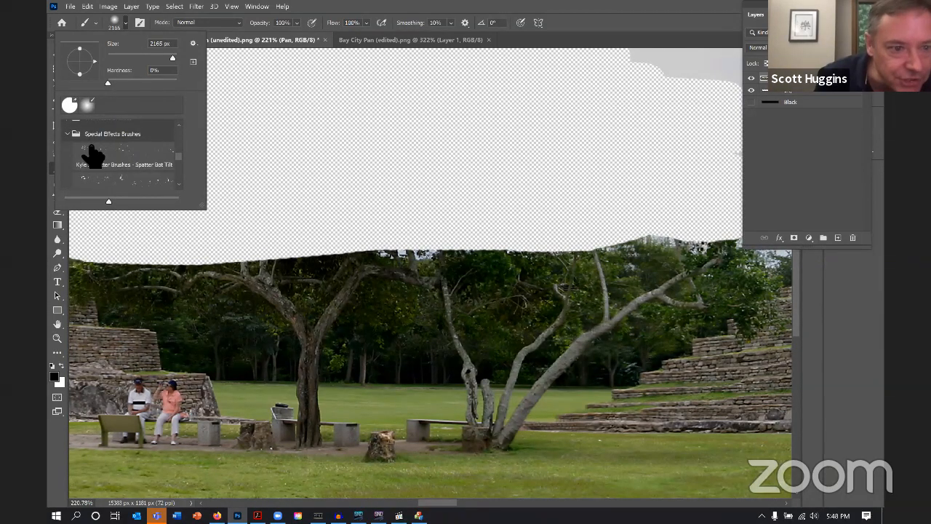
scroll(92, 154, "down", 1)
scroll(93, 155, "down", 1)
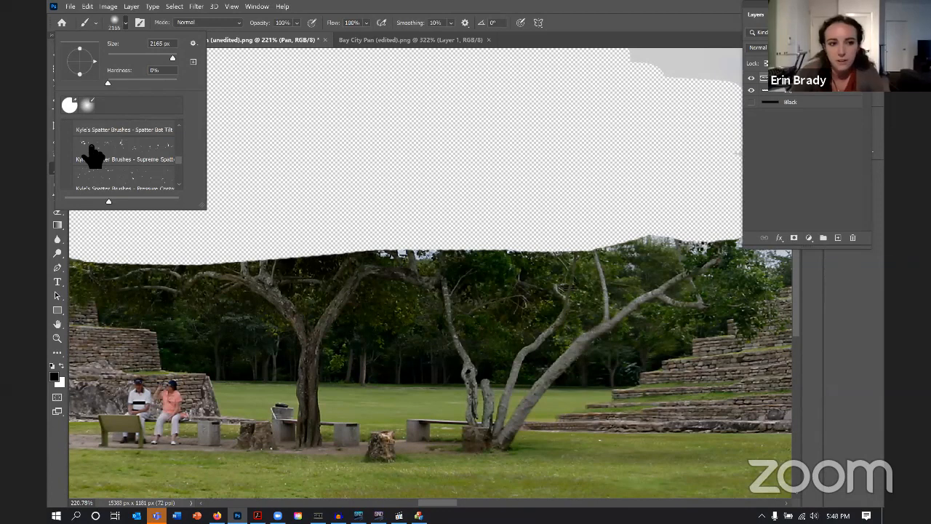
scroll(92, 155, "down", 1)
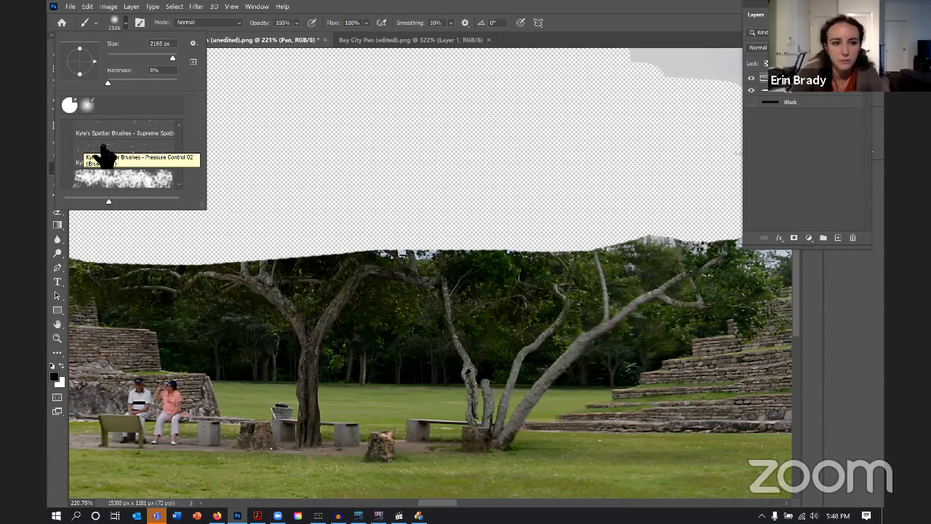
scroll(95, 154, "down", 5)
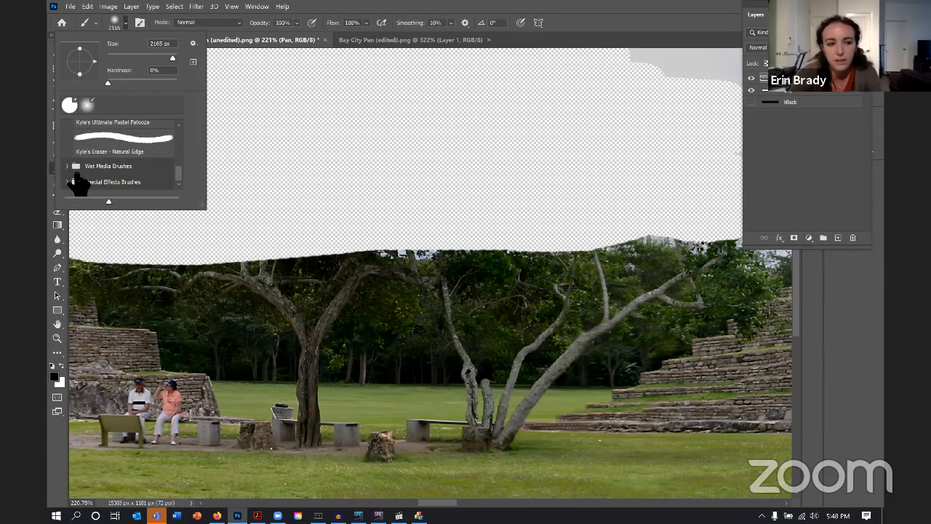
scroll(74, 156, "up", 15)
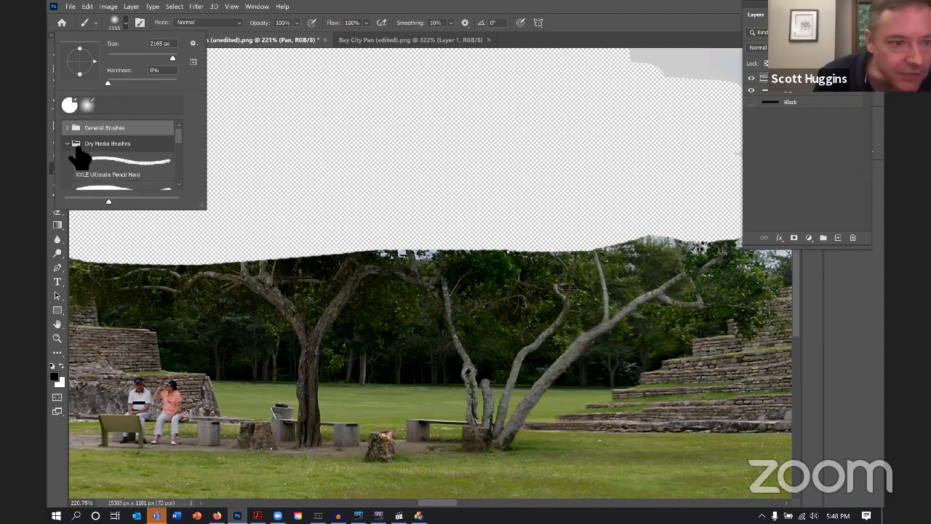
Collapse the brush preset folders and enlarge the brush preset previews
scroll(130, 149, "down", 1)
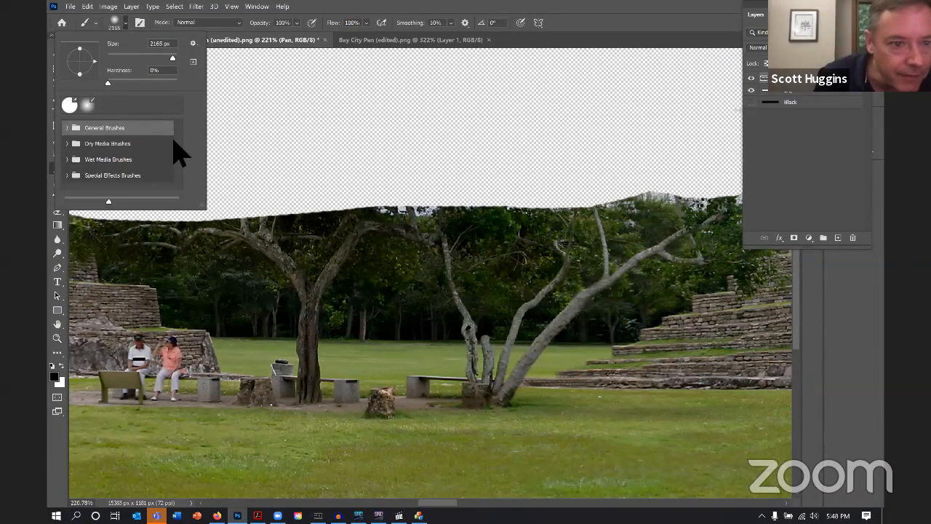
scroll(173, 140, "down", 2)
scroll(117, 178, "up", 1)
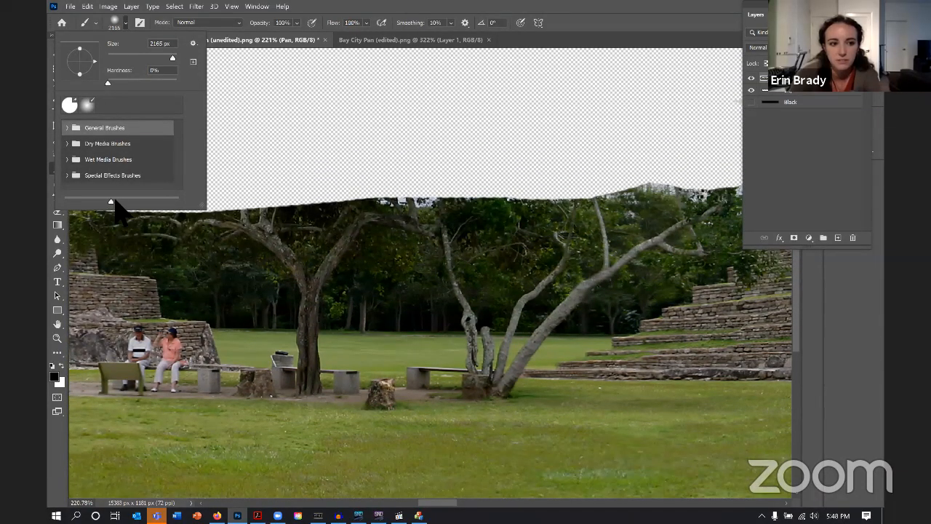
left_click_drag(115, 204, 151, 204)
scroll(114, 157, "down", 1)
scroll(95, 135, "up", 2)
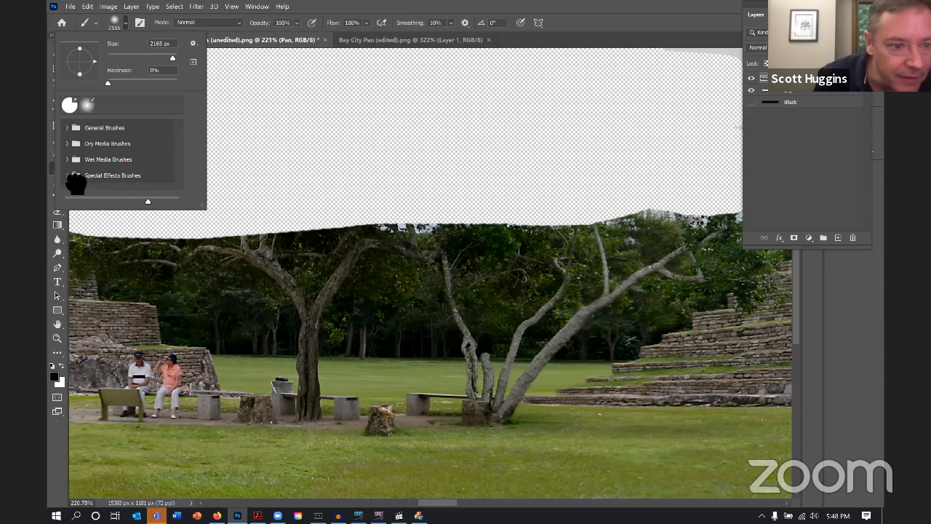
Examine the enlarged previews of the Special Effects brushes and open the Wet Media Brushes folder
left_click(104, 175)
scroll(104, 175, "down", 4)
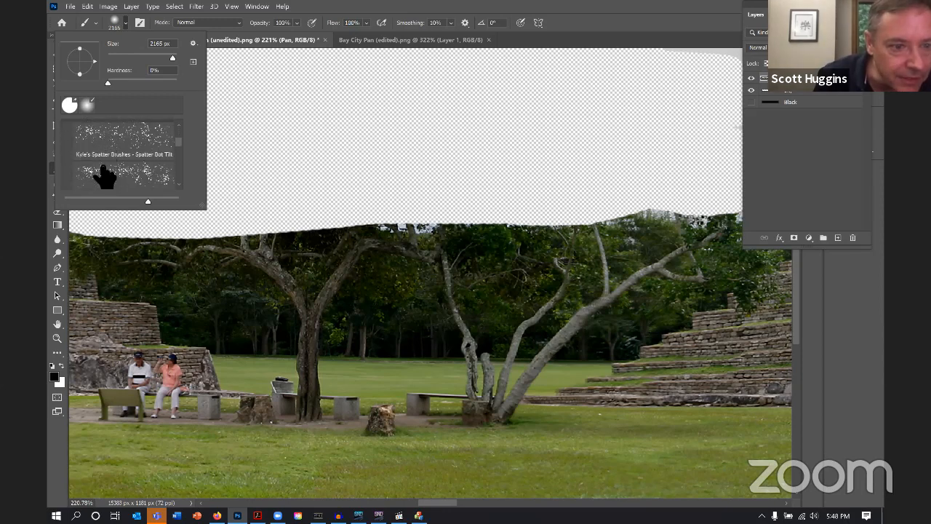
scroll(104, 176, "down", 3)
scroll(104, 175, "down", 5)
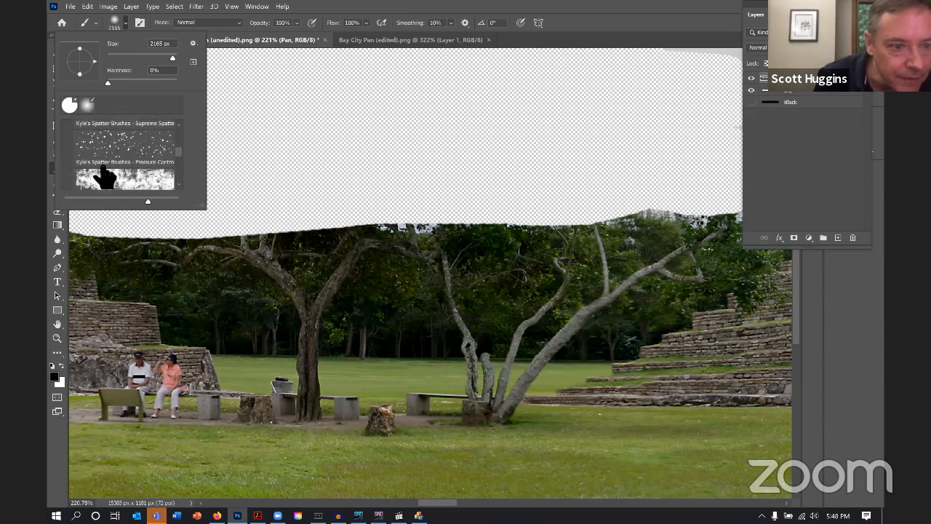
scroll(104, 175, "down", 6)
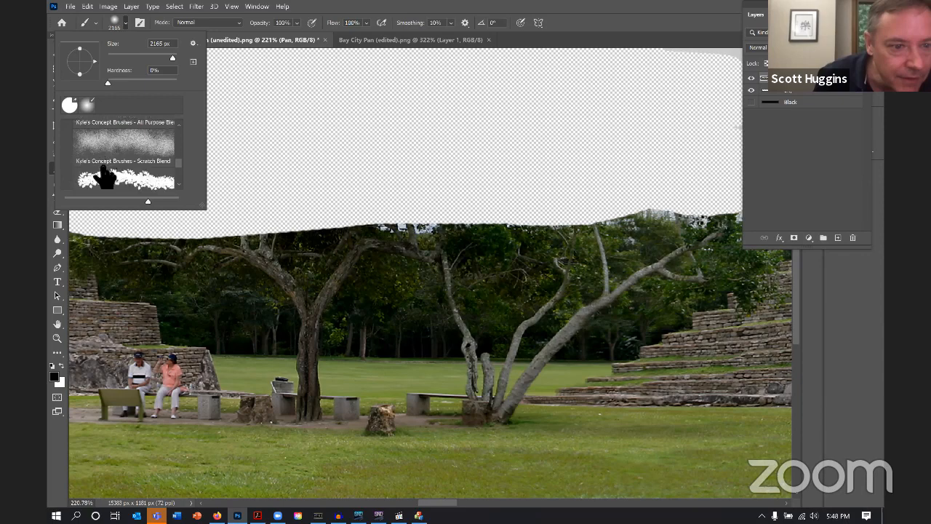
scroll(104, 175, "down", 1)
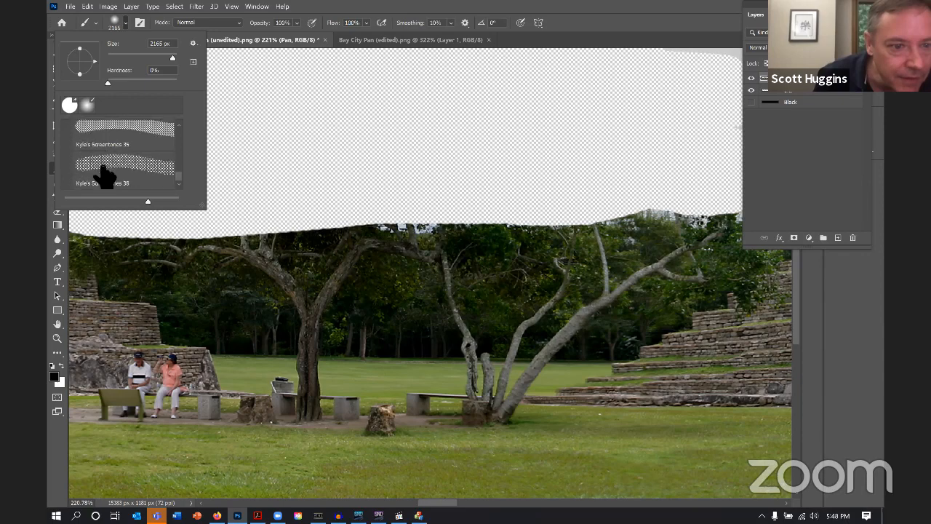
scroll(102, 174, "up", 10)
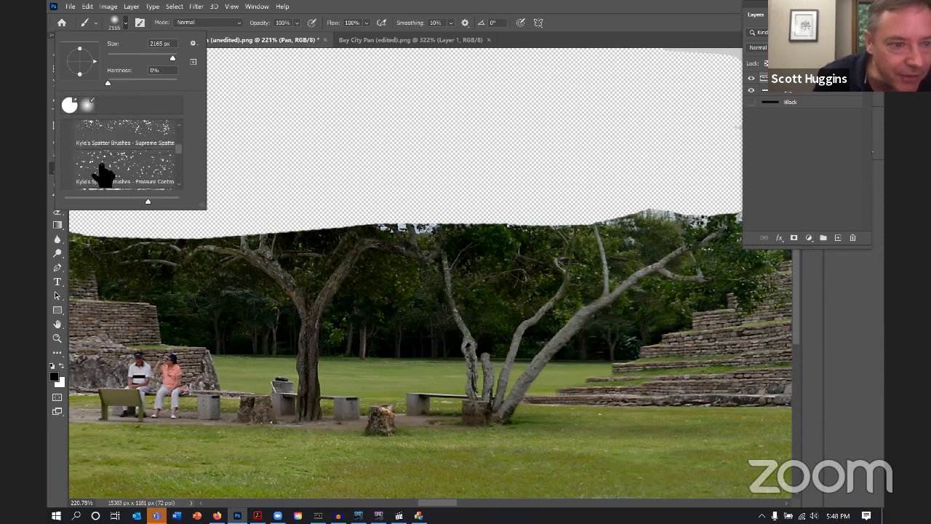
scroll(98, 131, "up", 5)
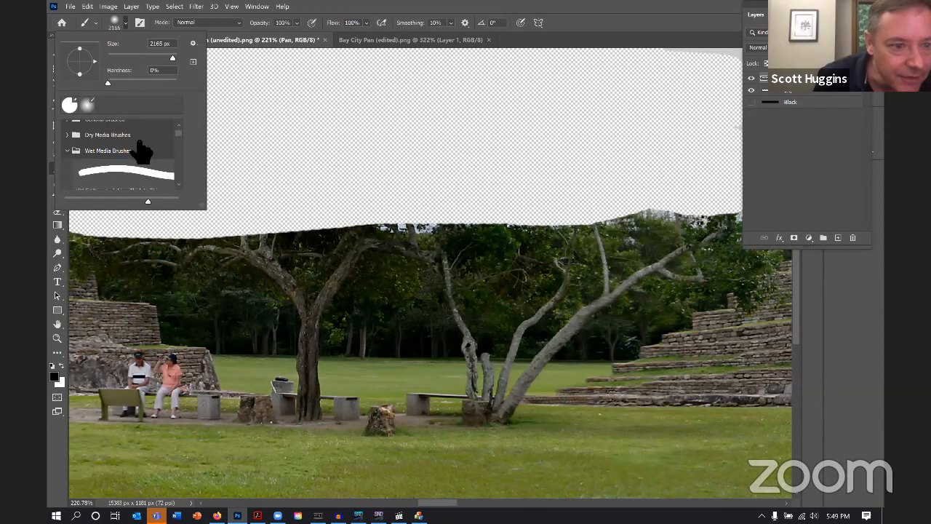
scroll(142, 151, "down", 2)
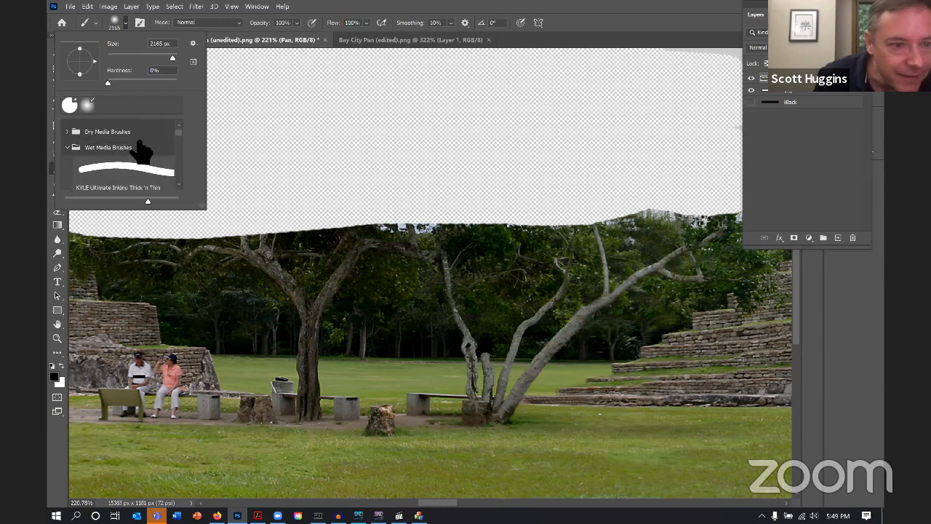
scroll(80, 141, "up", 1)
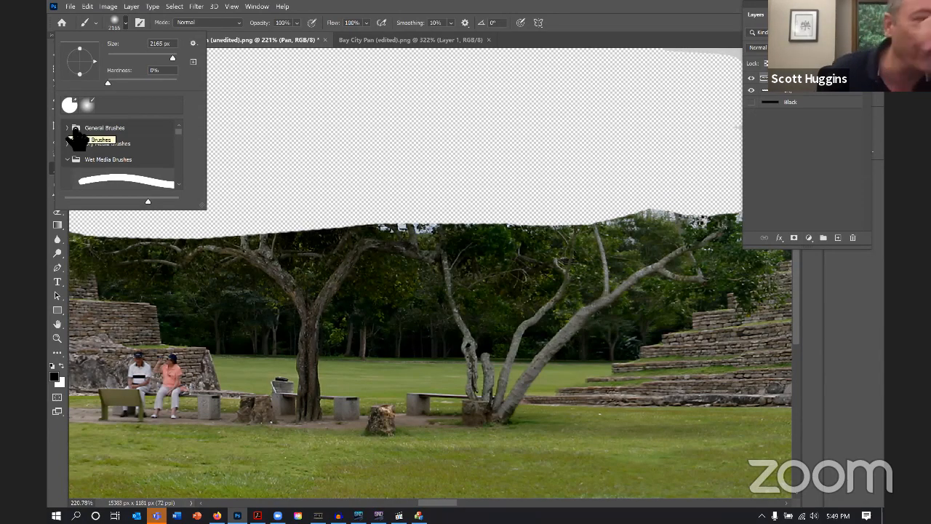
Browse the General, Wet Media and Special Effects presets and choose the Supreme Spatter brush from Kyle's Spatter Brushes
left_click(70, 129)
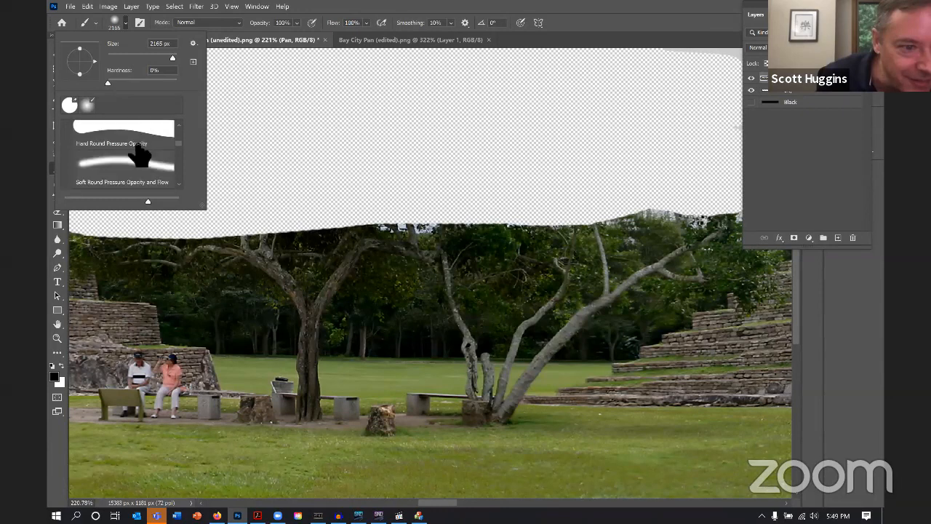
scroll(140, 152, "down", 5)
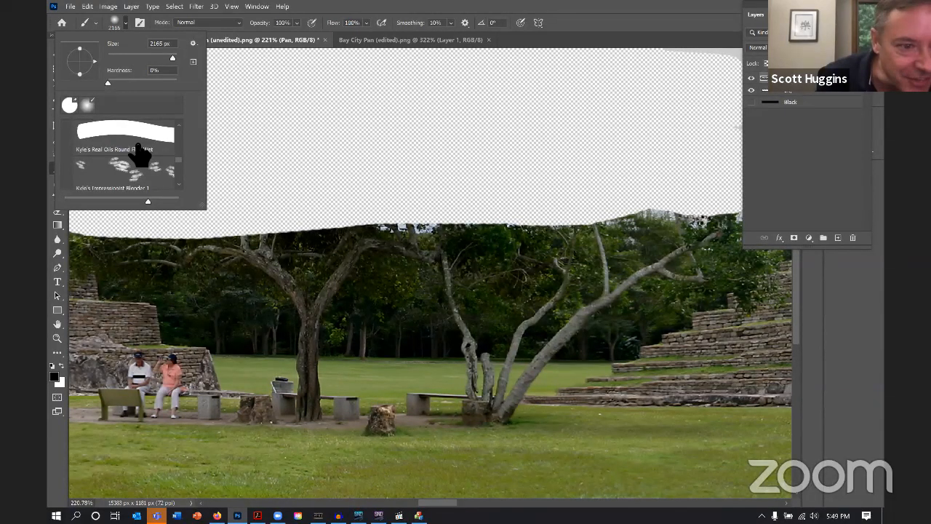
scroll(141, 153, "down", 6)
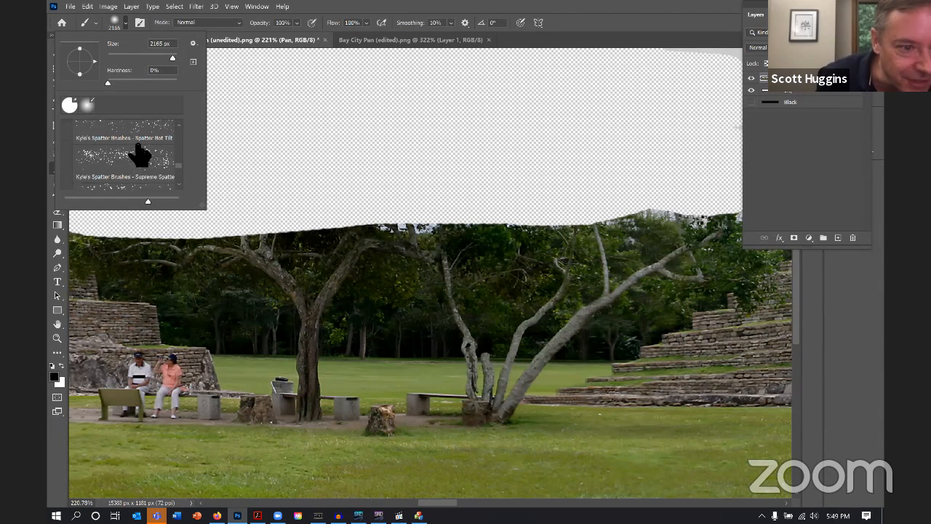
scroll(141, 153, "down", 1)
scroll(140, 153, "down", 1)
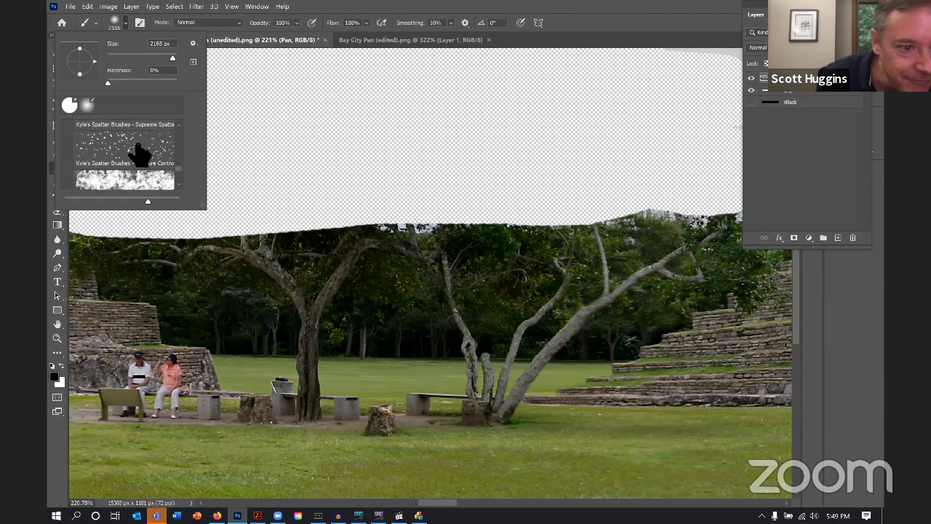
scroll(140, 154, "down", 1)
scroll(138, 145, "down", 2)
scroll(138, 146, "up", 1)
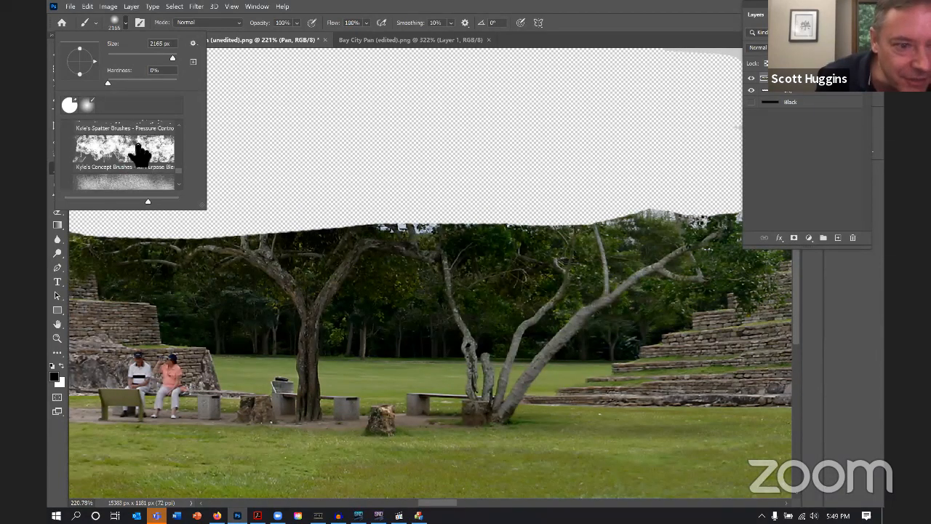
scroll(139, 145, "down", 1)
scroll(138, 145, "up", 2)
scroll(140, 154, "up", 3)
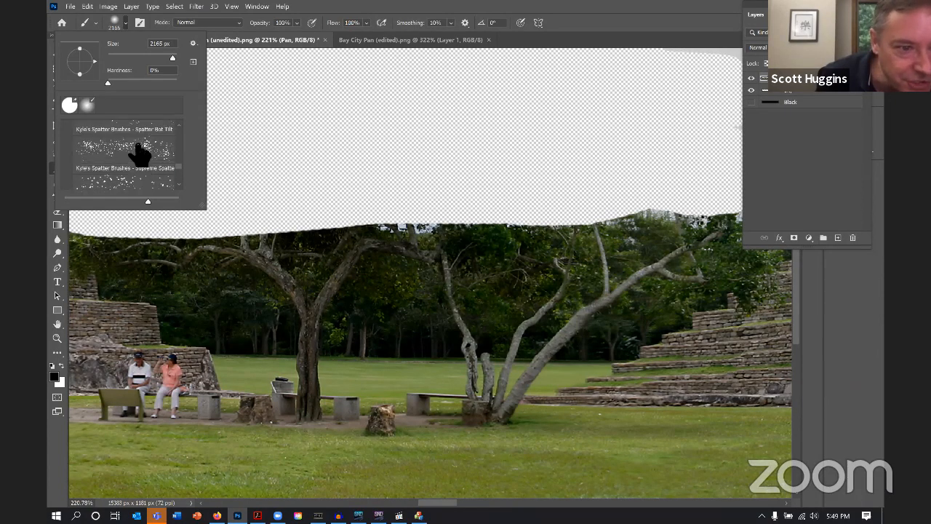
left_click(138, 154)
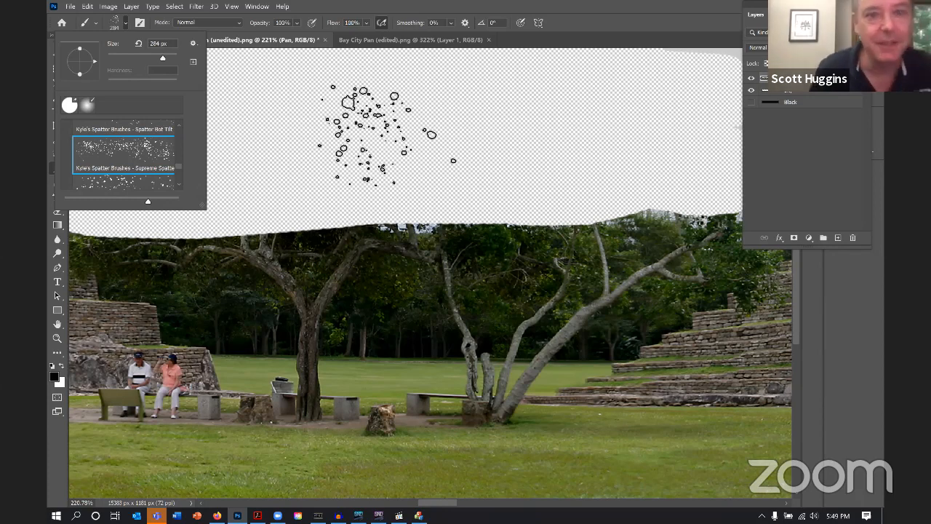
left_click(563, 8)
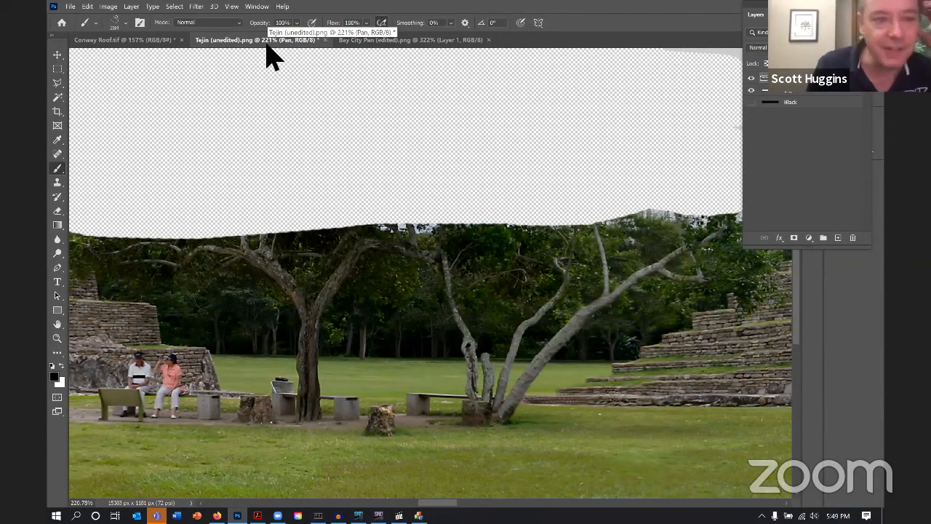
Reduce the Supreme Spatter brush size to about 60 px
left_click(123, 21)
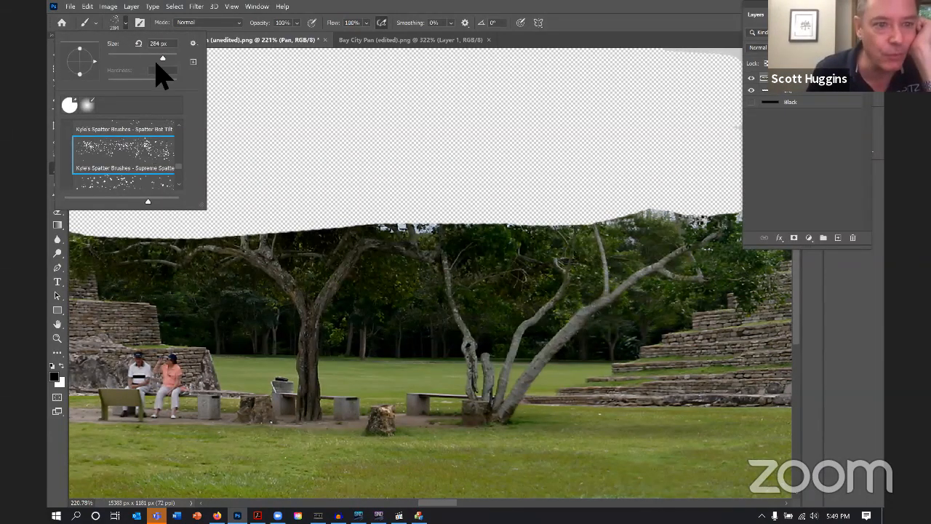
left_click_drag(160, 59, 128, 57)
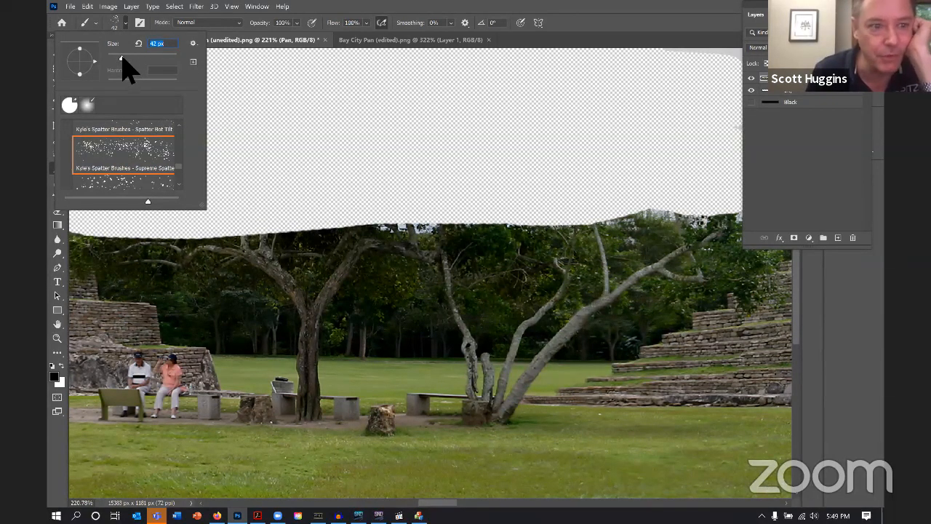
left_click(567, 20)
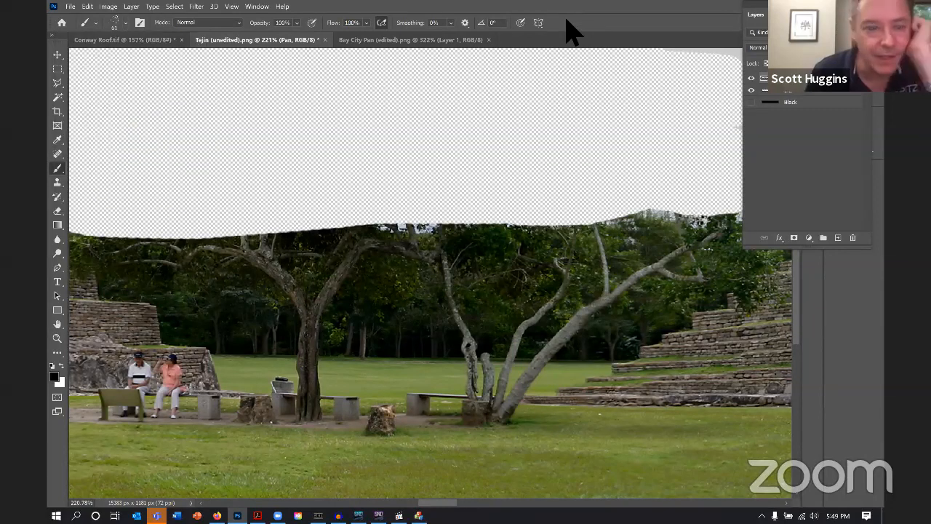
Activate the Clone Stamp tool and choose the Supreme Spatter preset from Kyle's Spatter Brushes for it
left_click(57, 182)
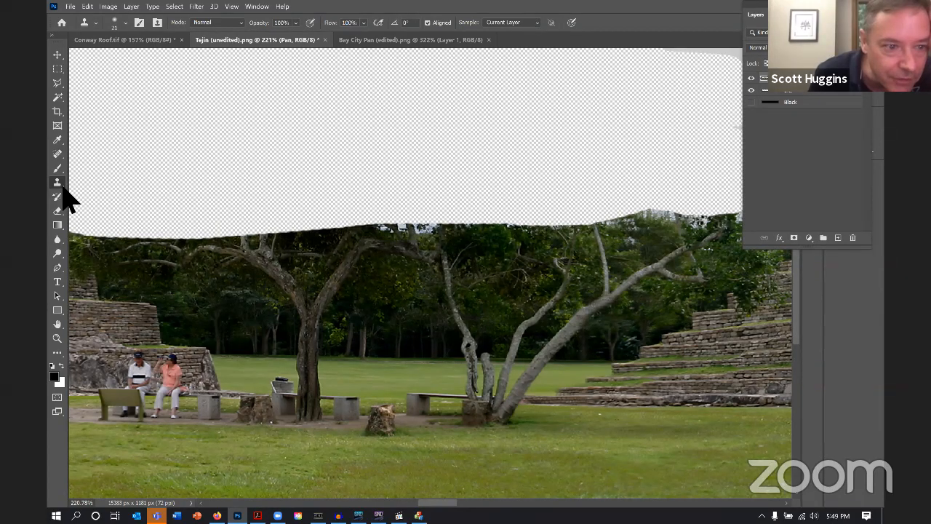
left_click(125, 23)
scroll(153, 160, "down", 1)
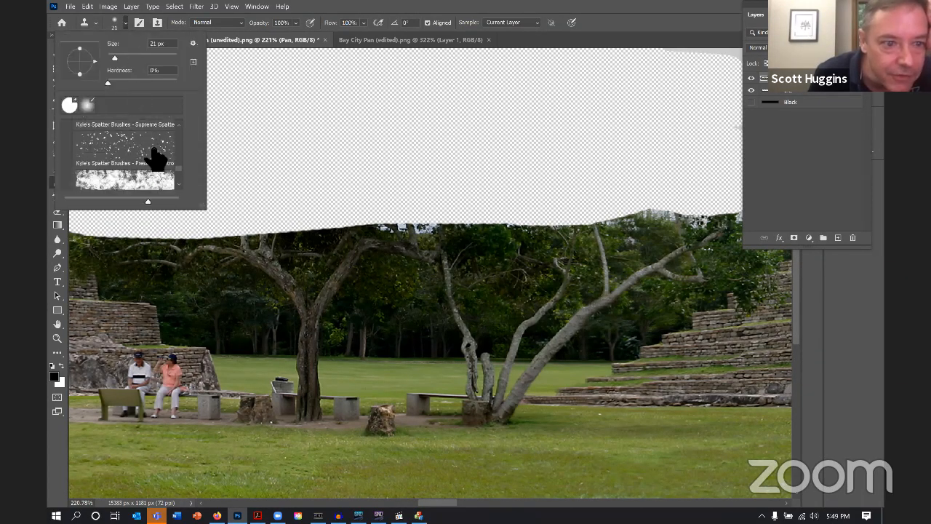
scroll(161, 146, "down", 4)
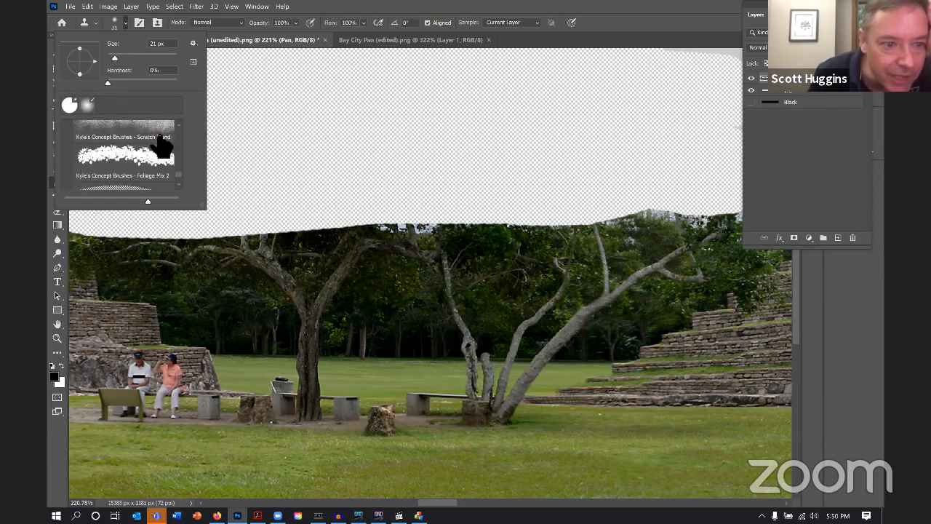
scroll(162, 145, "up", 2)
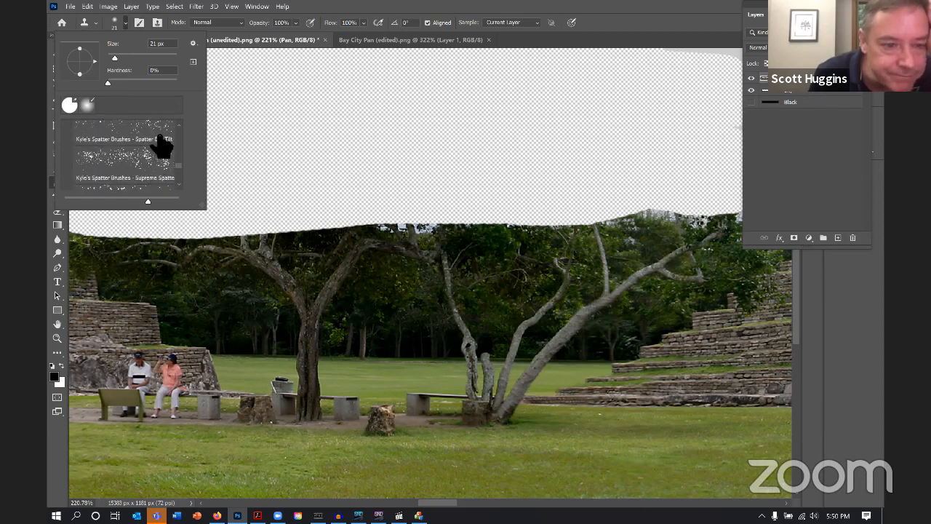
left_click(137, 154)
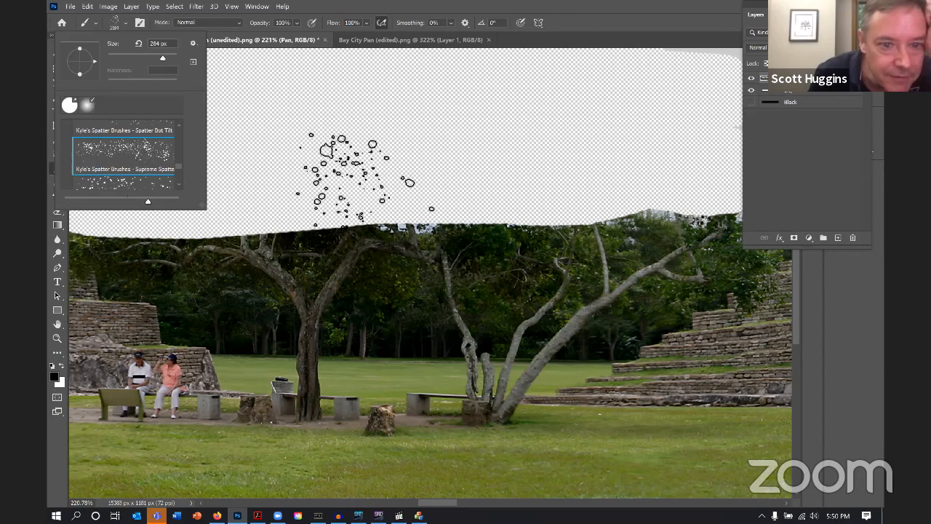
Reduce the reselected spatter brush to about 90 px
left_click_drag(162, 58, 139, 58)
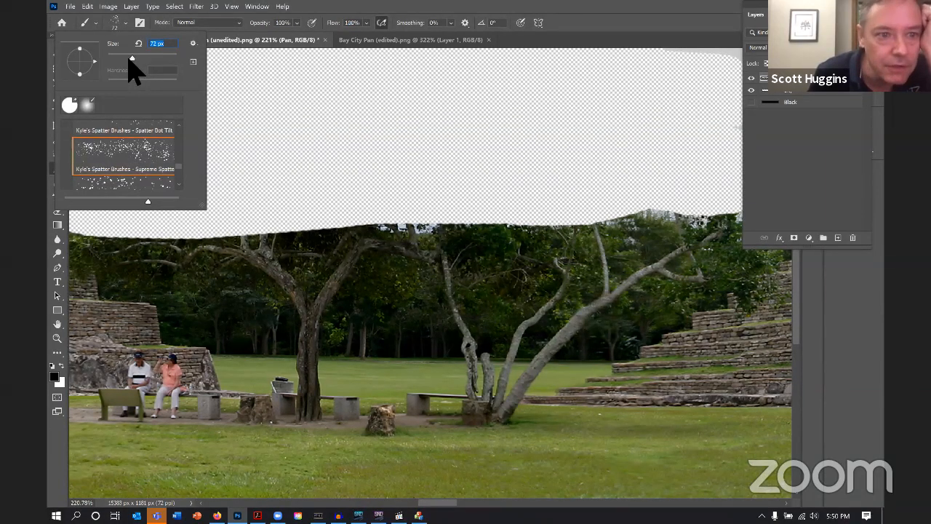
left_click_drag(133, 56, 137, 57)
left_click(617, 10)
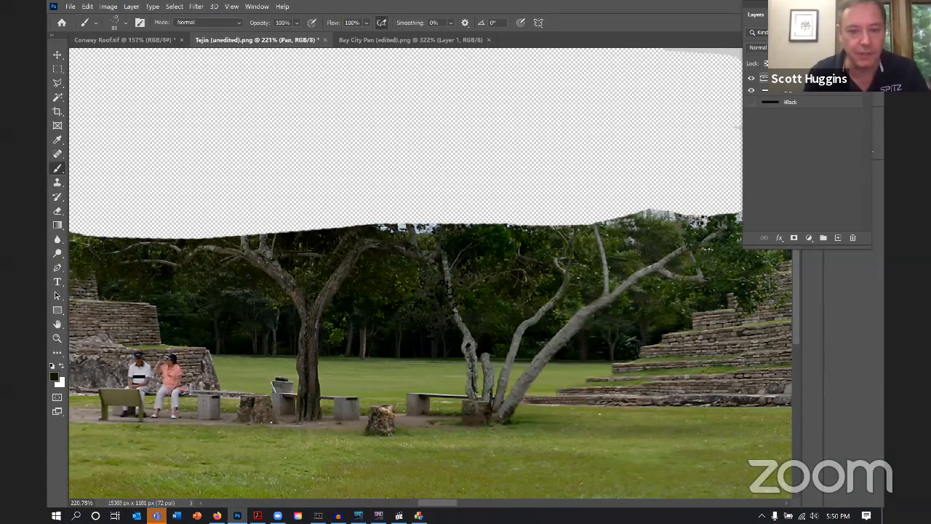
Paint dark spatter foliage into the cleared sky above the large tree and add a lighter olive patch on its left side
left_click_drag(356, 202, 306, 182)
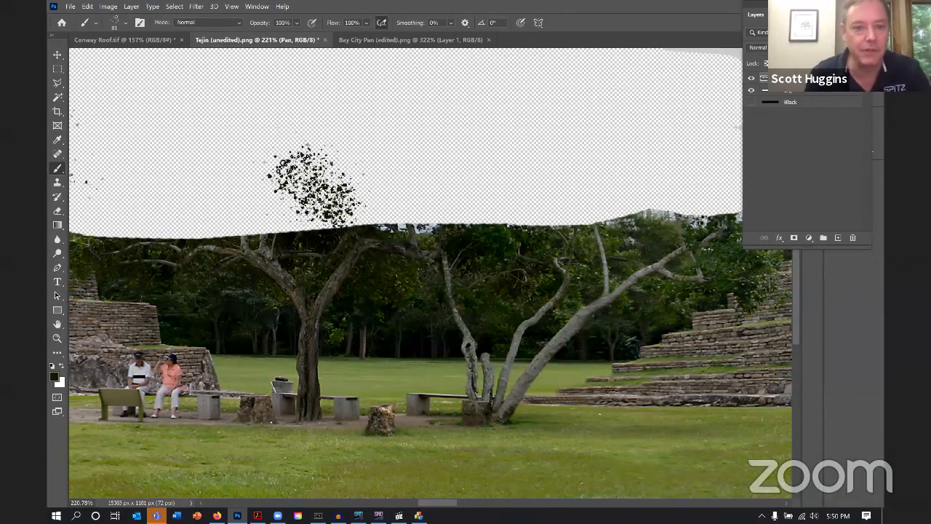
left_click(264, 143)
mouse_move(280, 222)
left_mouse_down()
mouse_move(308, 123)
mouse_move(437, 188)
mouse_move(373, 91)
mouse_move(376, 182)
mouse_move(388, 209)
mouse_move(240, 230)
mouse_move(242, 251)
left_mouse_up()
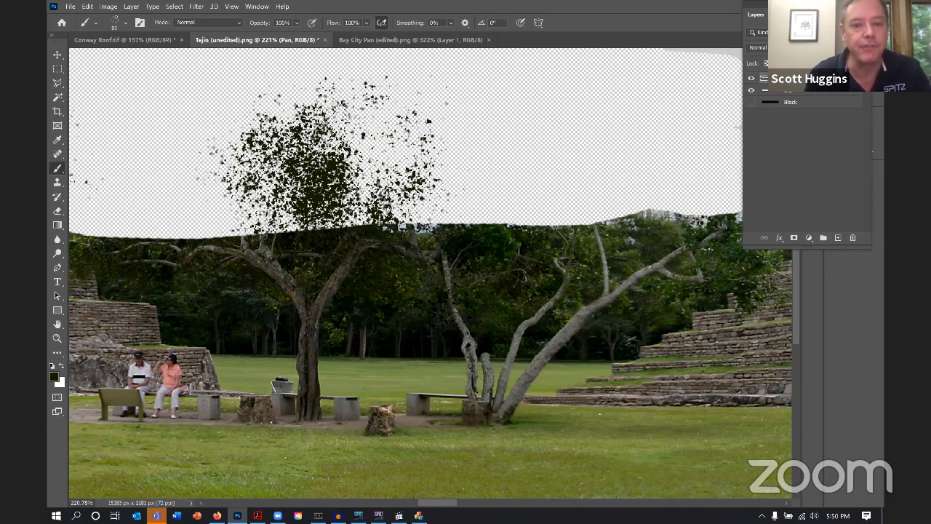
mouse_move(237, 218)
left_mouse_down()
mouse_move(242, 190)
mouse_move(188, 224)
mouse_move(252, 222)
left_mouse_up()
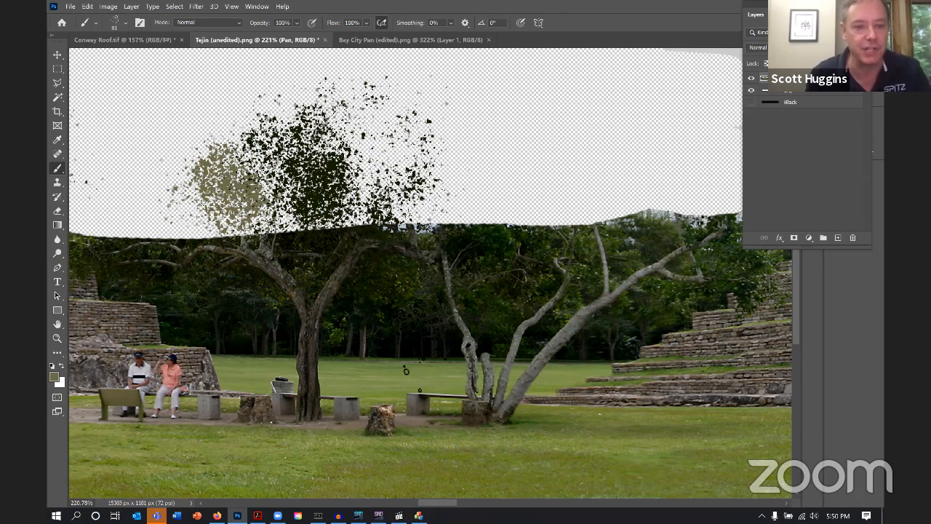
Sample a dark green from the trees, reselect the Supreme Spatter brush preset and set its size to 55 px
left_click(389, 286, "alt")
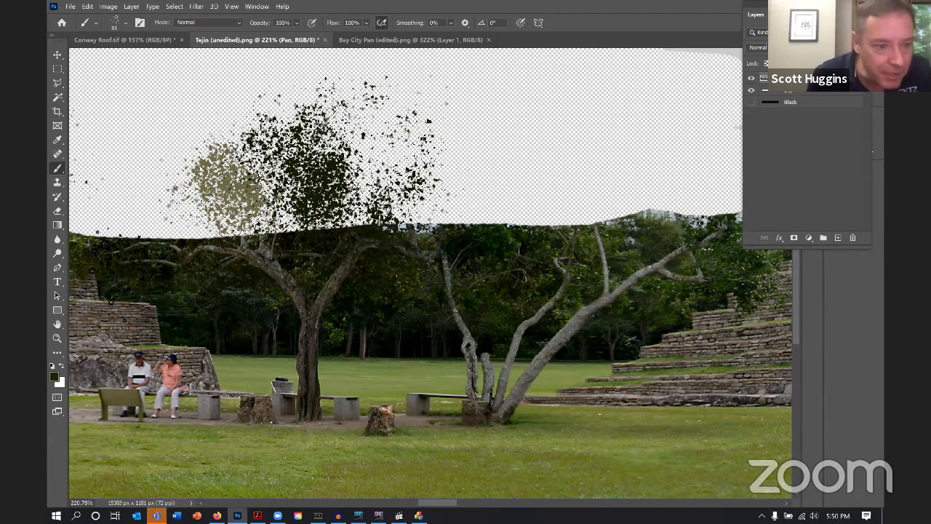
left_click(61, 184)
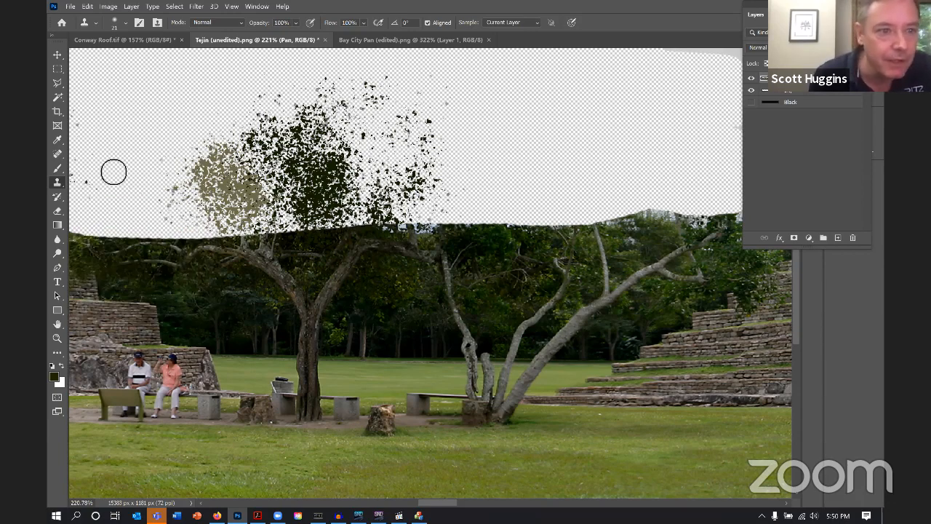
left_click(126, 23)
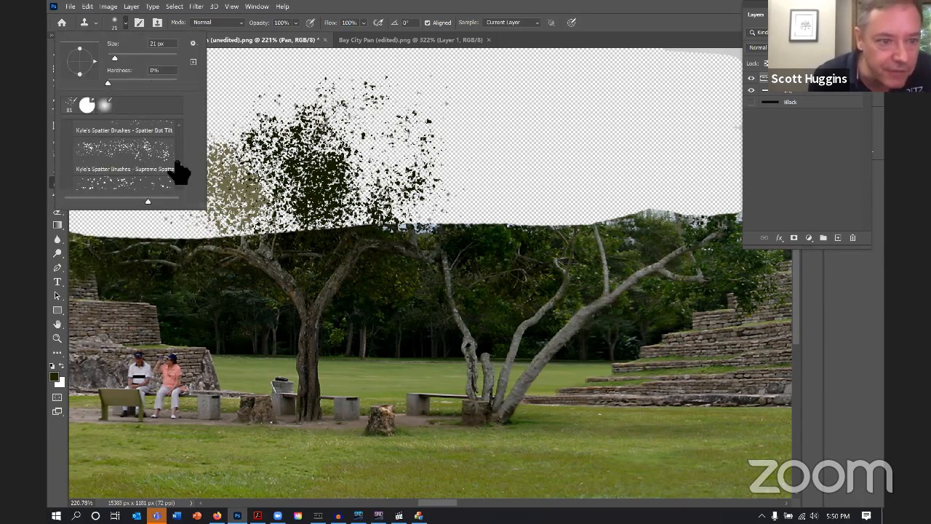
left_click(149, 156)
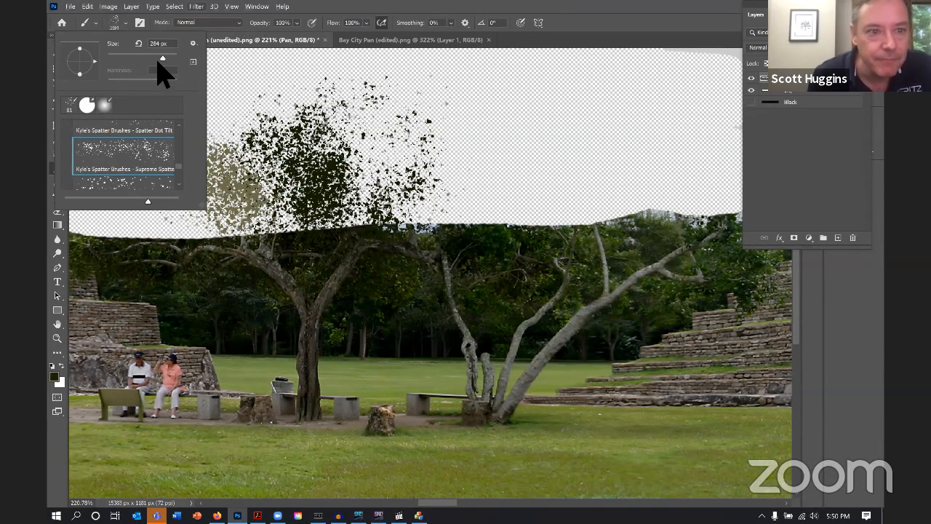
left_click_drag(161, 58, 125, 60)
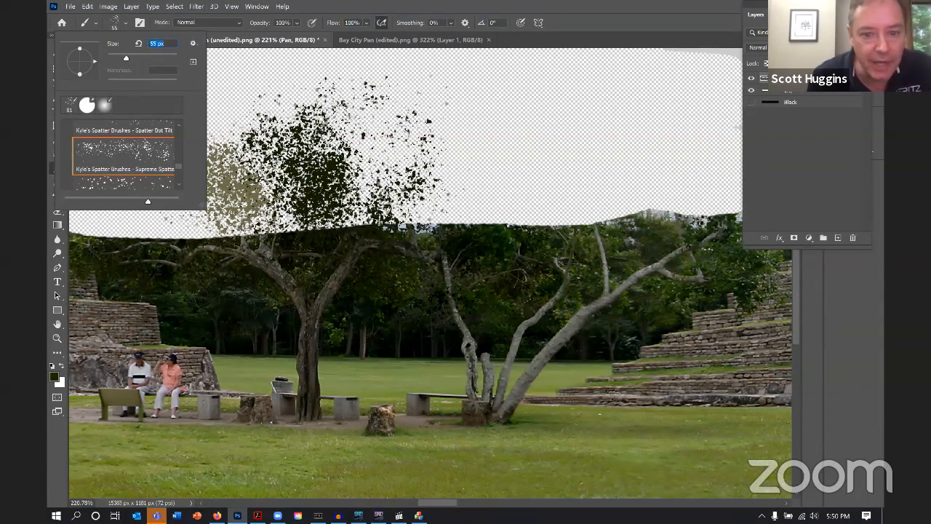
Paint sampled dark greens into the right side of the new crown and over the light olive patch on its left
left_click(410, 288, "alt")
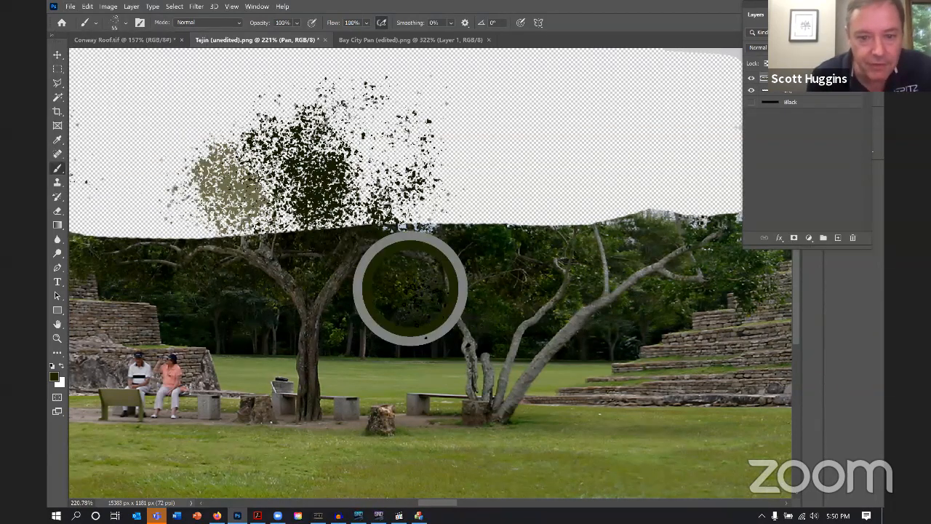
mouse_move(368, 190)
left_mouse_down()
mouse_move(397, 150)
mouse_move(333, 147)
left_mouse_up()
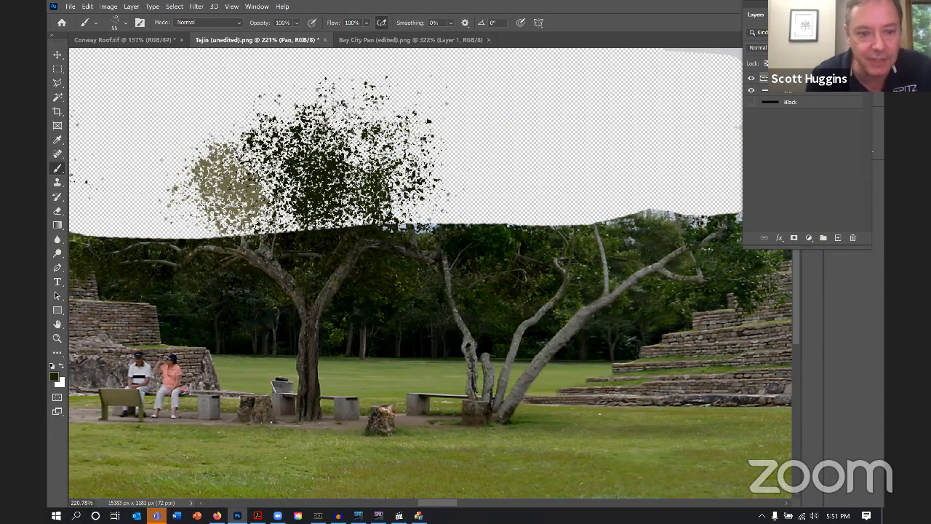
left_click(190, 298, "alt")
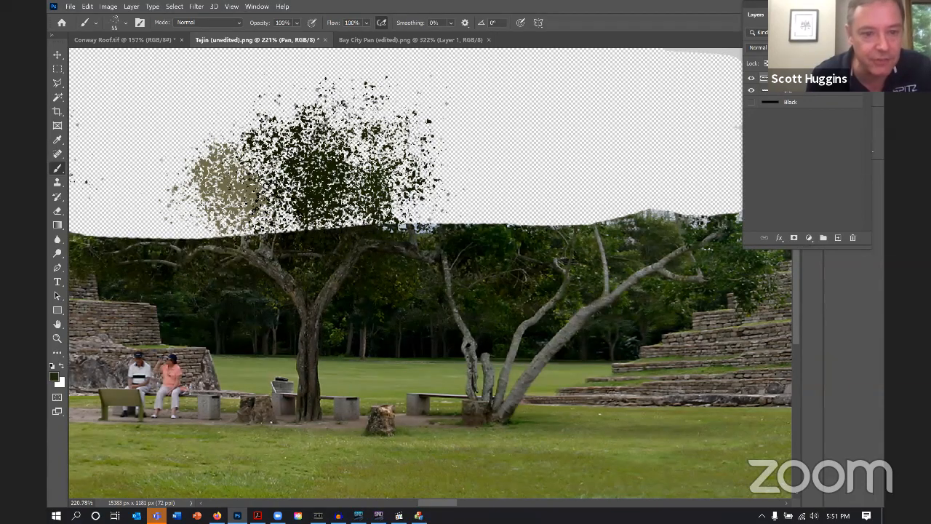
mouse_move(254, 205)
left_mouse_down()
mouse_move(226, 205)
mouse_move(222, 185)
mouse_move(204, 174)
left_mouse_up()
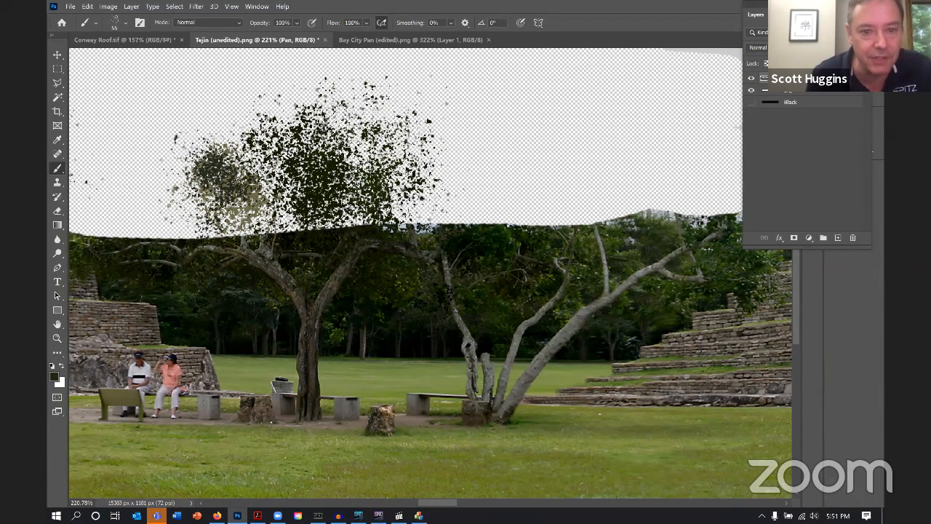
Extend the crown's top and both sides with spatter foliage in greens sampled from the tree line
left_click(413, 295, "alt")
mouse_move(385, 166)
left_mouse_down()
mouse_move(291, 95)
mouse_move(261, 149)
mouse_move(238, 138)
mouse_move(248, 125)
mouse_move(218, 122)
left_mouse_up()
left_click(405, 283, "alt")
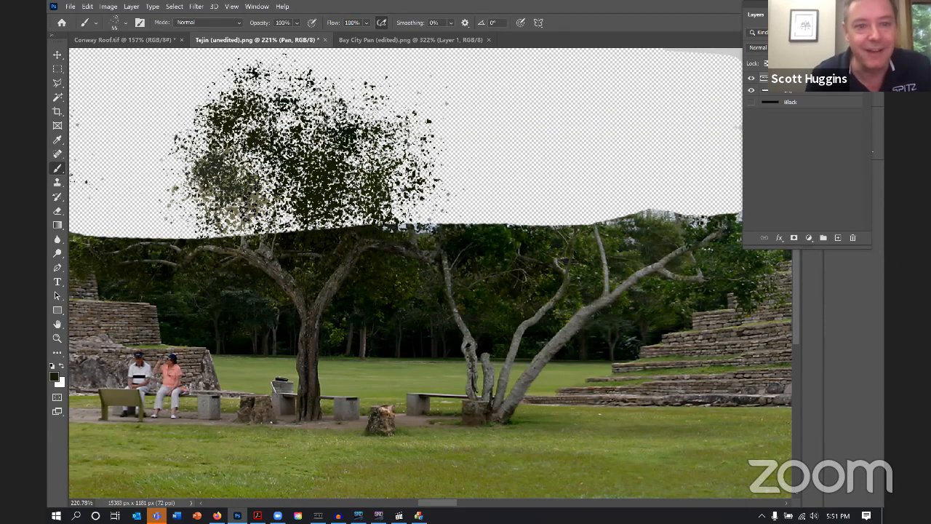
mouse_move(211, 175)
left_mouse_down()
mouse_move(226, 191)
mouse_move(189, 169)
left_mouse_up()
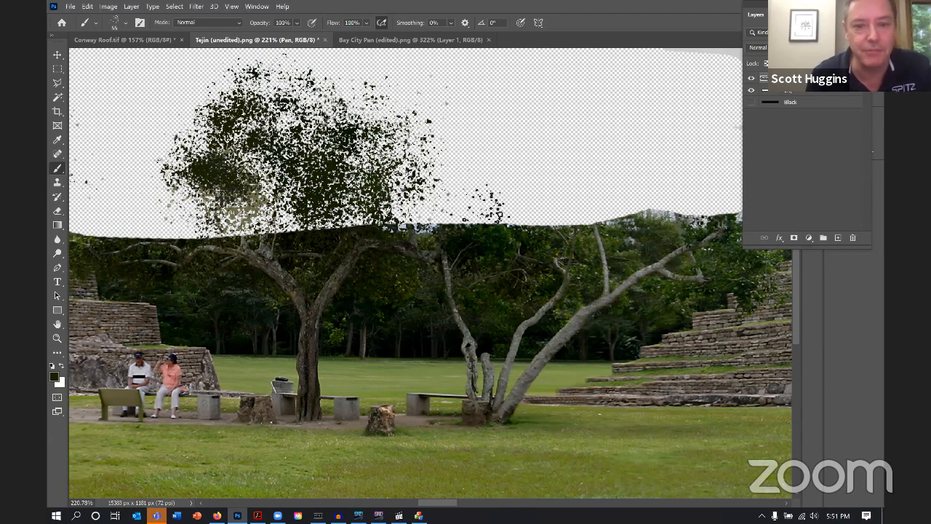
mouse_move(493, 205)
left_mouse_down()
mouse_move(466, 178)
mouse_move(436, 195)
mouse_move(431, 154)
left_mouse_up()
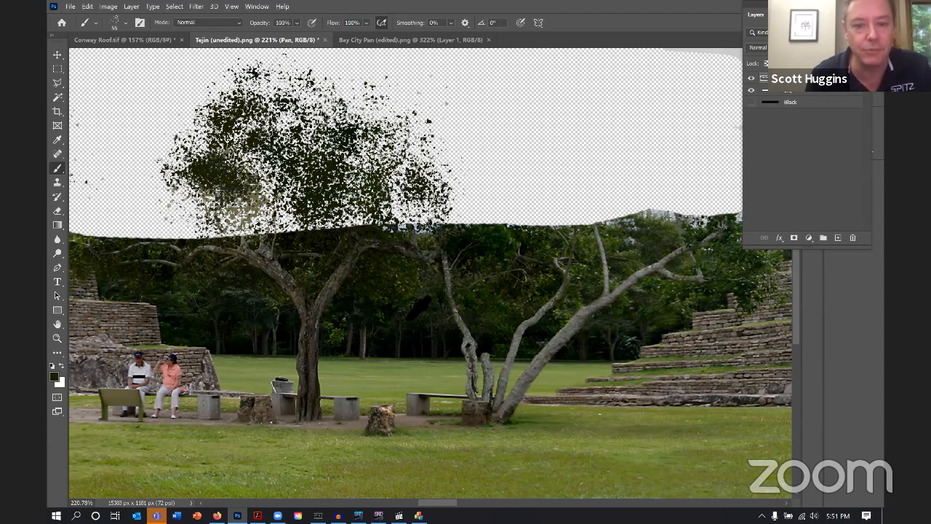
left_click_drag(378, 109, 355, 73)
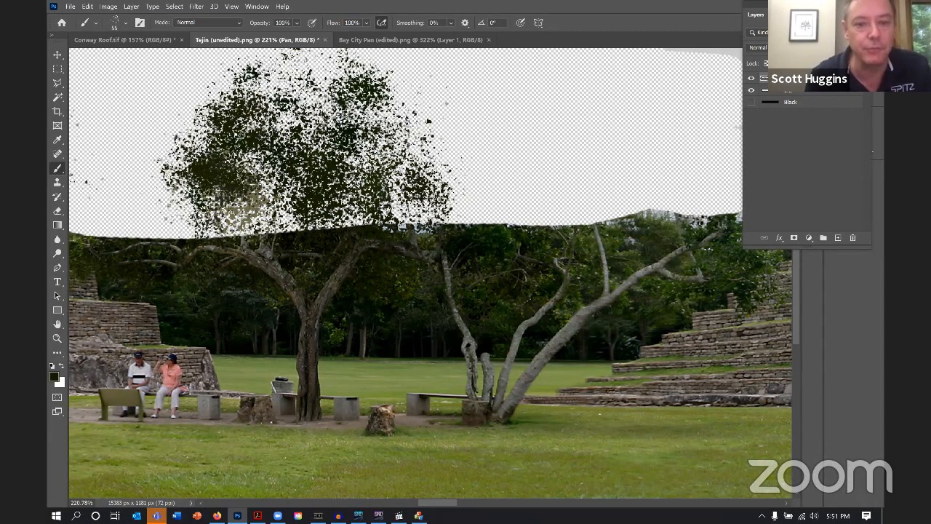
Add sampled olive-green leaves along the crown's lower-left edge and fill gaps inside the crown with a darker green
left_click(411, 288, "alt")
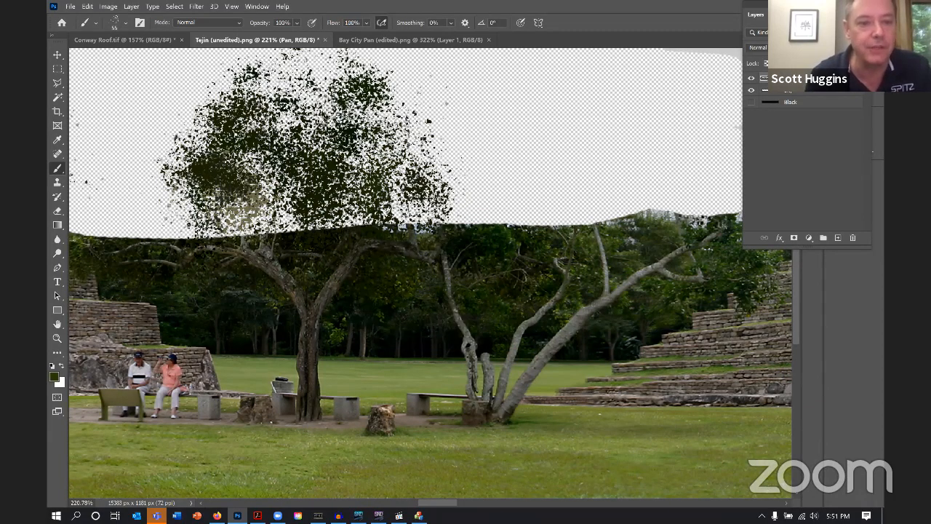
mouse_move(182, 222)
left_mouse_down()
mouse_move(177, 203)
mouse_move(116, 222)
mouse_move(164, 225)
left_mouse_up()
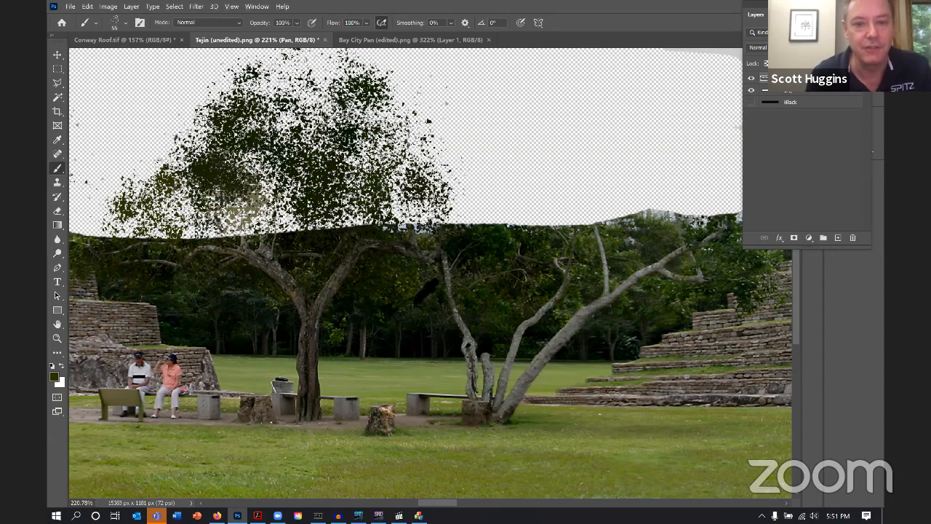
left_click(412, 286, "alt")
mouse_move(330, 92)
left_mouse_down()
mouse_move(279, 104)
mouse_move(240, 192)
mouse_move(243, 226)
left_mouse_up()
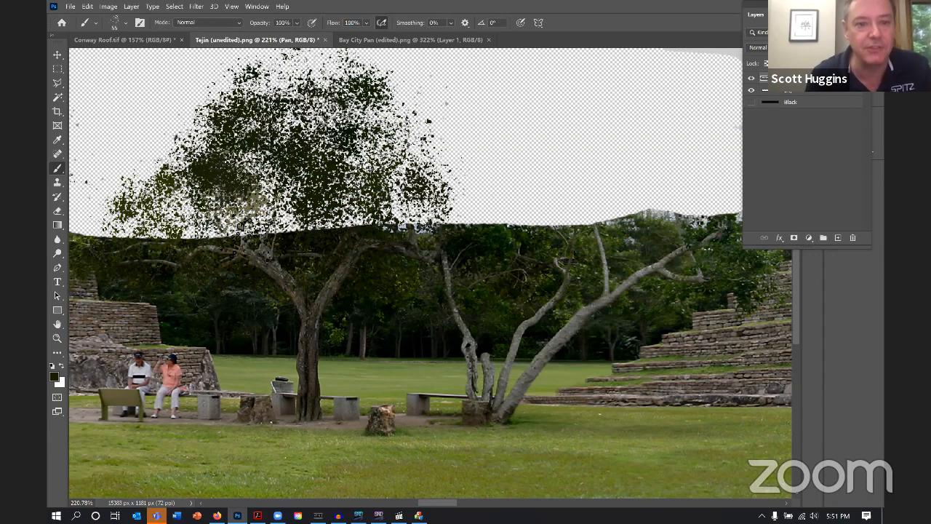
Extend the foliage rightward above the second, leaning tree with sampled dark greens and join it to the large crown
left_click(416, 270, "alt")
mouse_move(421, 240)
left_mouse_down()
mouse_move(494, 171)
mouse_move(417, 145)
mouse_move(411, 120)
left_mouse_up()
left_click(498, 305, "alt")
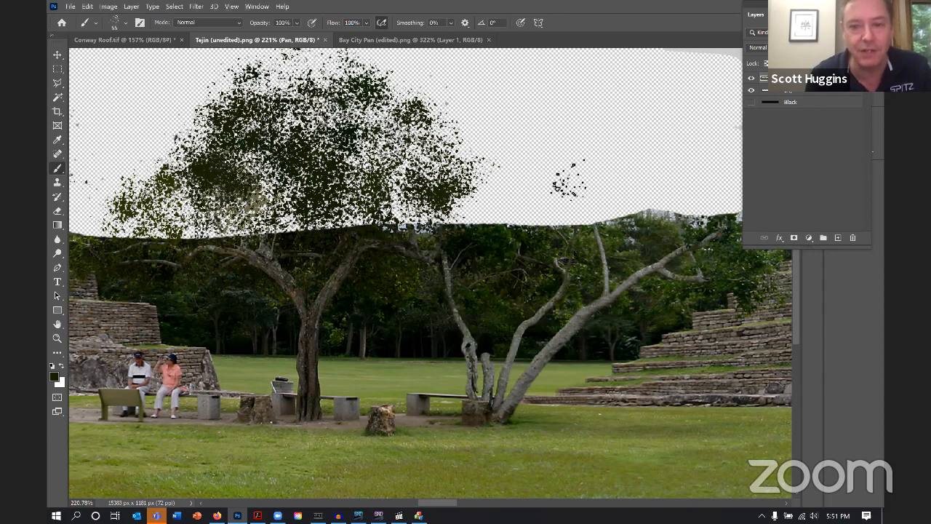
mouse_move(567, 179)
left_mouse_down()
mouse_move(530, 156)
mouse_move(483, 177)
left_mouse_up()
left_click(476, 283, "alt")
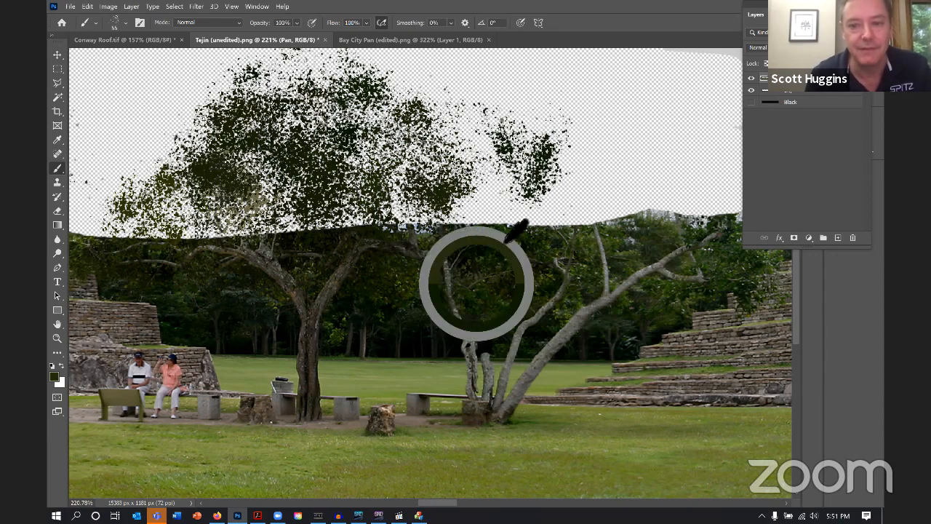
left_click_drag(480, 218, 480, 188)
mouse_move(538, 196)
left_mouse_down()
mouse_move(527, 204)
mouse_move(514, 197)
mouse_move(488, 143)
mouse_move(480, 211)
mouse_move(463, 194)
mouse_move(353, 197)
left_mouse_up()
left_click(483, 279, "alt")
Thicken the foliage on the crown's left side and above the leaning tree with varied dark green spatter strokes
scroll(339, 208, "down", 8)
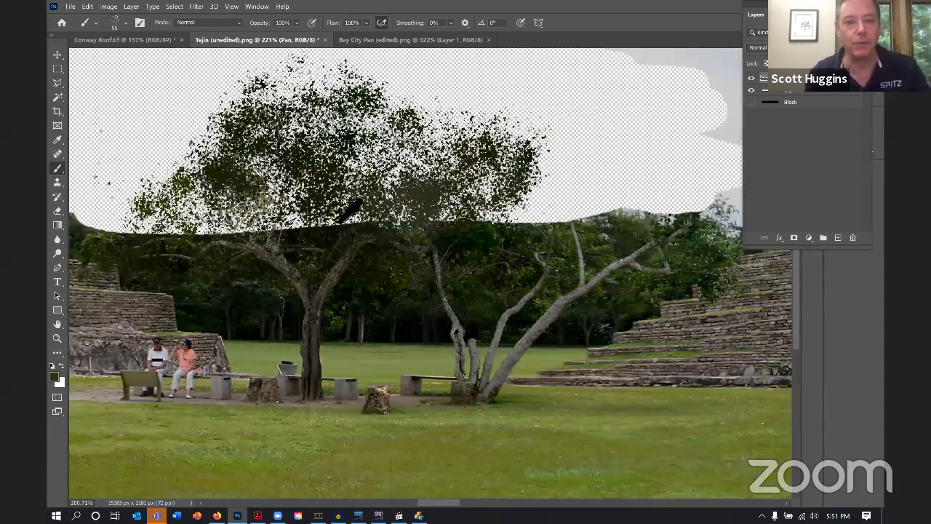
scroll(341, 218, "up", 3)
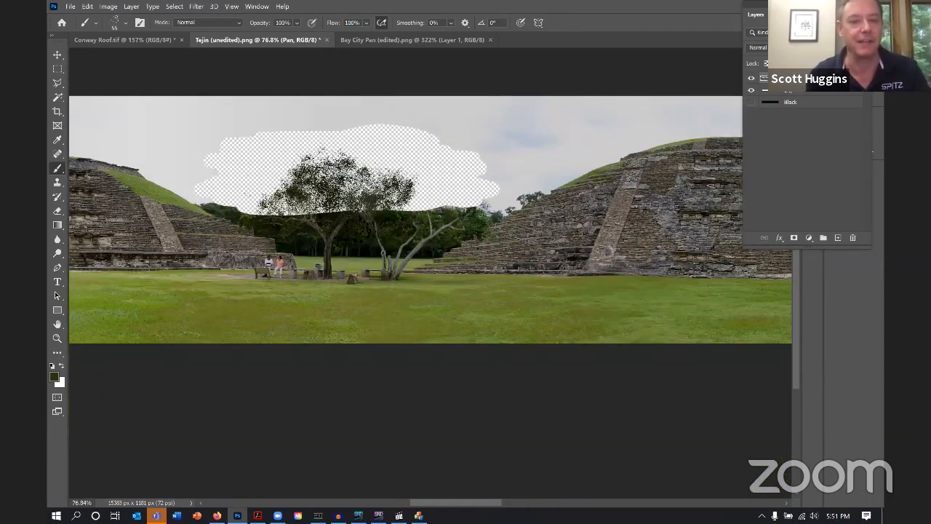
scroll(341, 216, "up", 6)
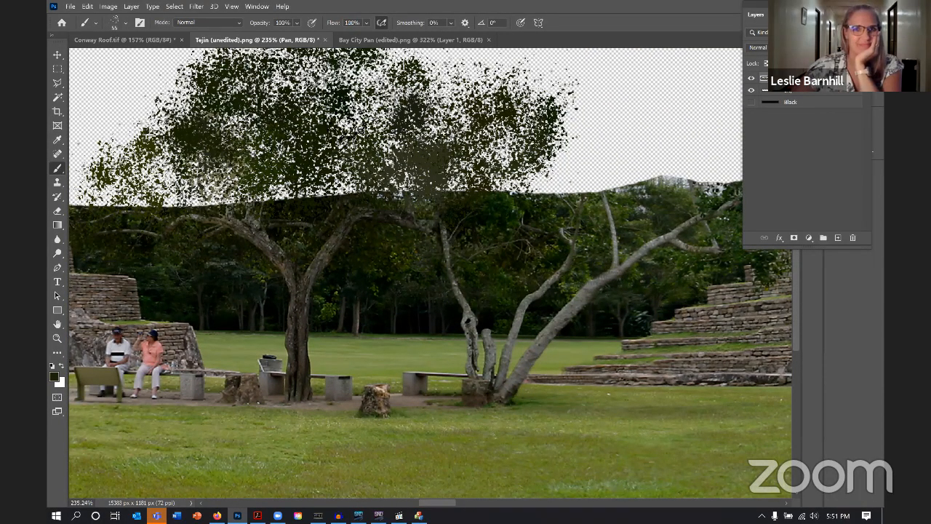
scroll(494, 253, "down", 3)
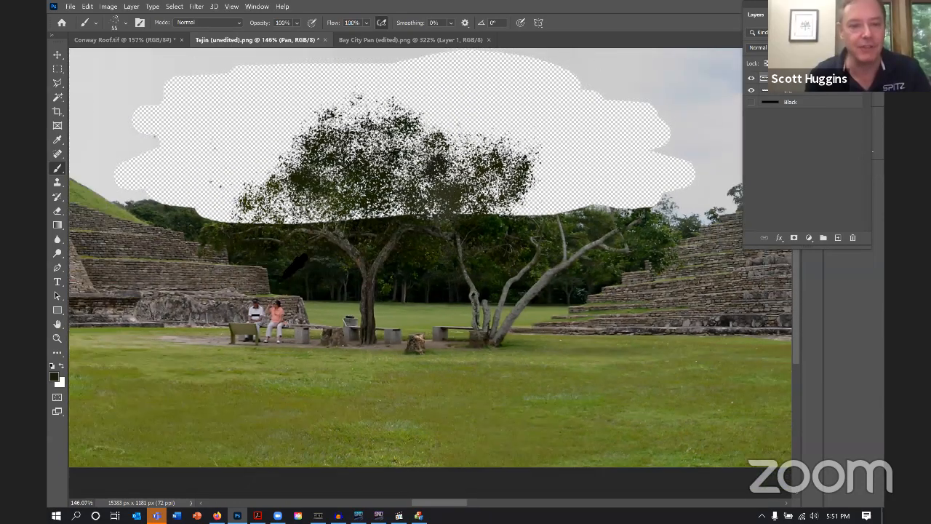
mouse_move(261, 201)
left_mouse_down()
mouse_move(283, 150)
mouse_move(301, 205)
mouse_move(270, 218)
mouse_move(279, 205)
left_mouse_up()
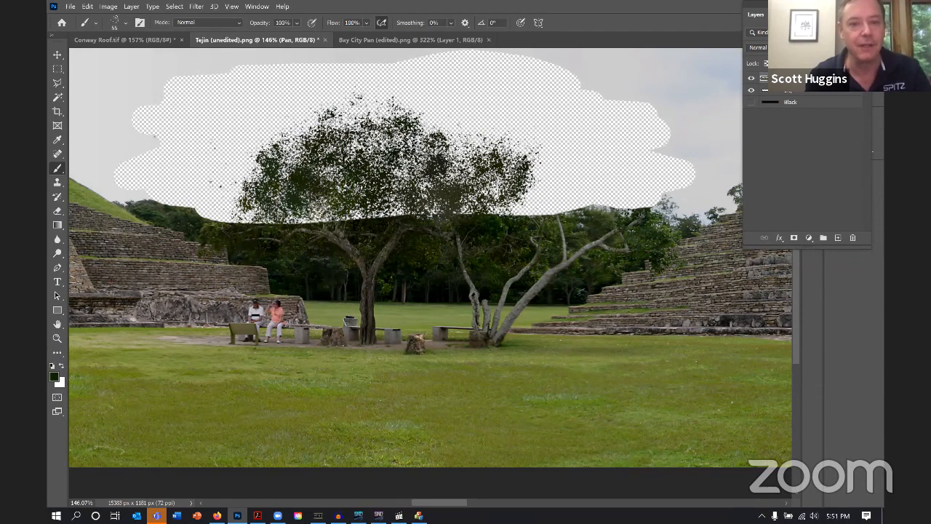
mouse_move(437, 164)
left_mouse_down()
mouse_move(350, 142)
mouse_move(356, 119)
mouse_move(302, 131)
mouse_move(295, 149)
mouse_move(269, 146)
left_mouse_up()
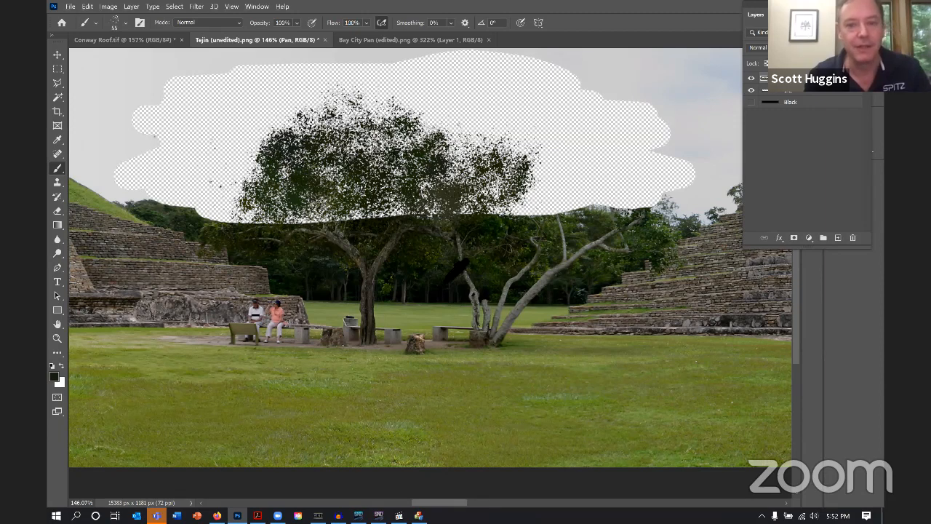
mouse_move(555, 215)
left_mouse_down()
mouse_move(486, 195)
mouse_move(514, 203)
mouse_move(567, 190)
mouse_move(458, 158)
mouse_move(473, 175)
left_mouse_up()
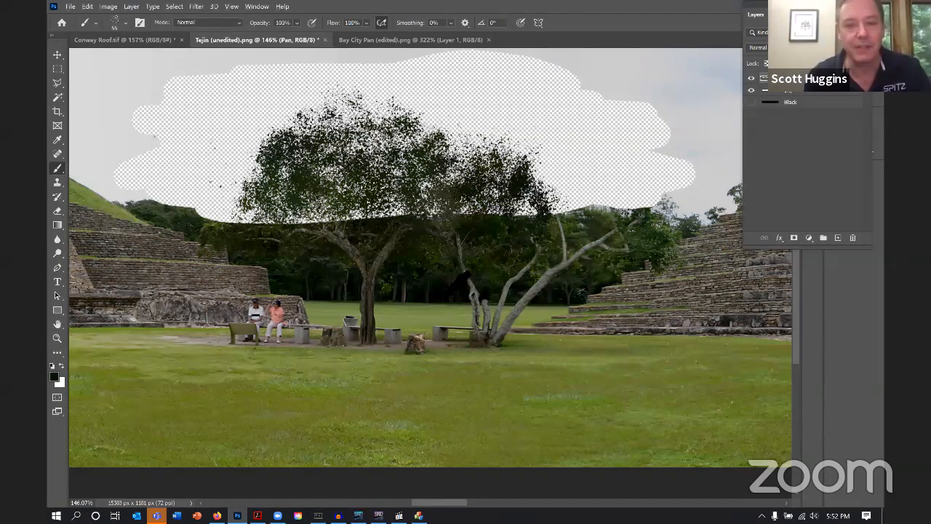
mouse_move(582, 145)
left_mouse_down()
mouse_move(546, 163)
mouse_move(509, 149)
mouse_move(473, 153)
mouse_move(467, 177)
left_mouse_up()
Show the Black layer behind the panorama and inspect the painted foliage against it
scroll(470, 177, "down", 5)
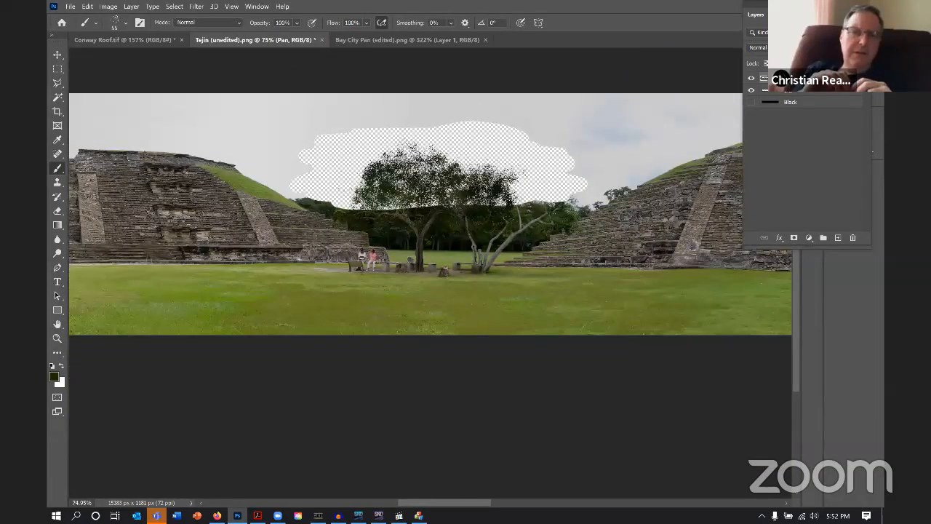
left_click(751, 102)
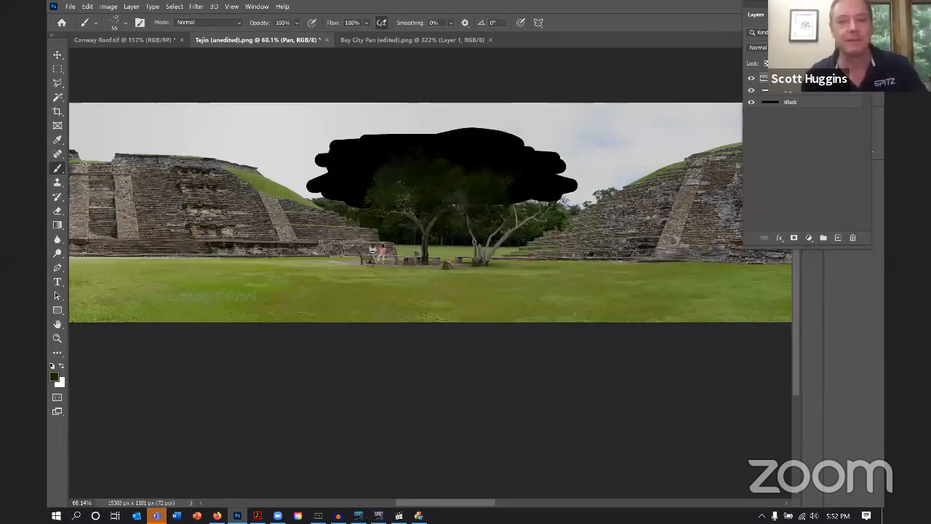
scroll(408, 245, "left", 2)
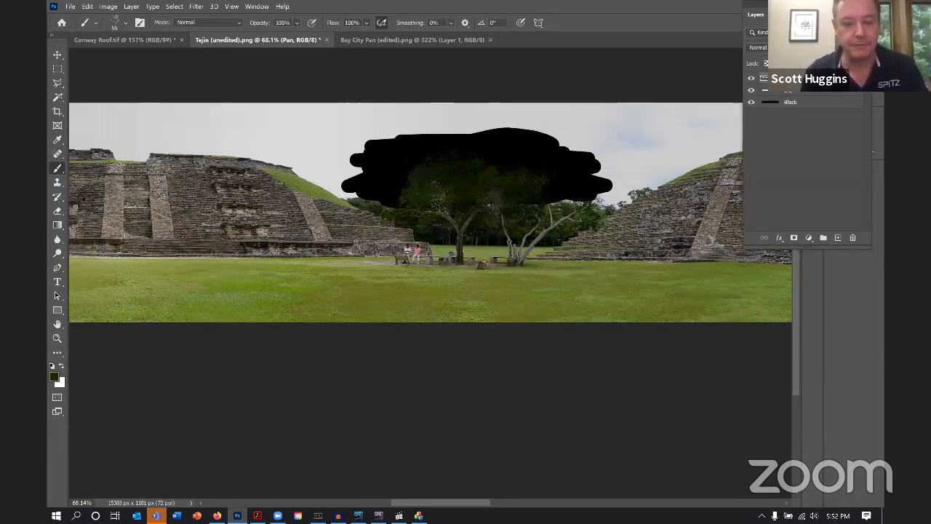
scroll(484, 235, "up", 3)
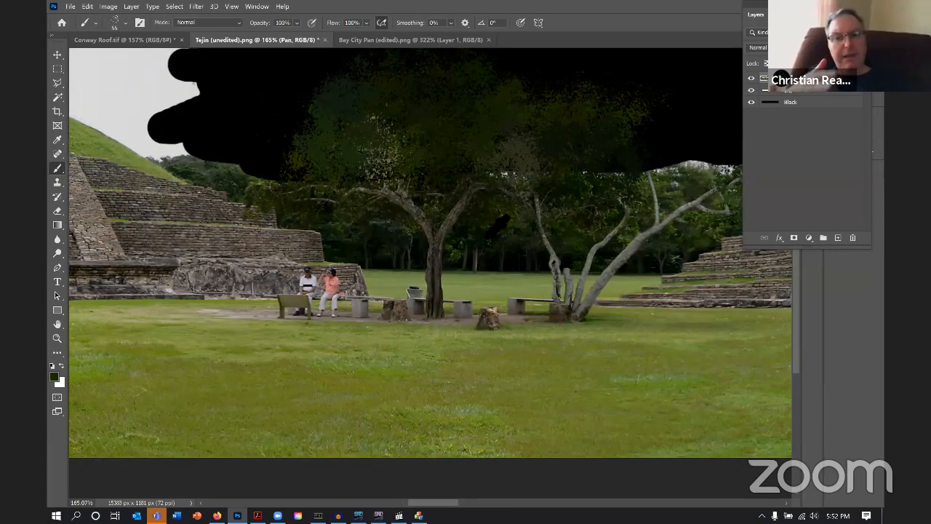
scroll(498, 222, "up", 2)
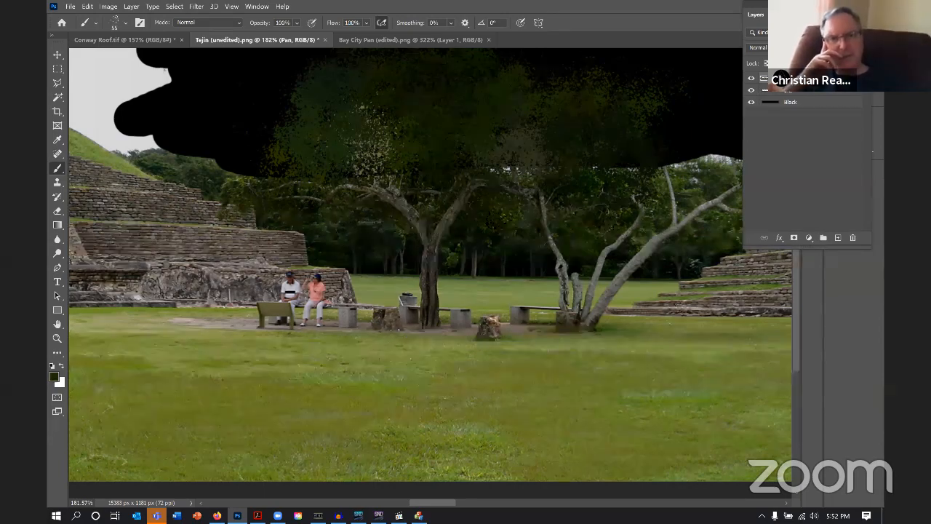
scroll(502, 218, "down", 2)
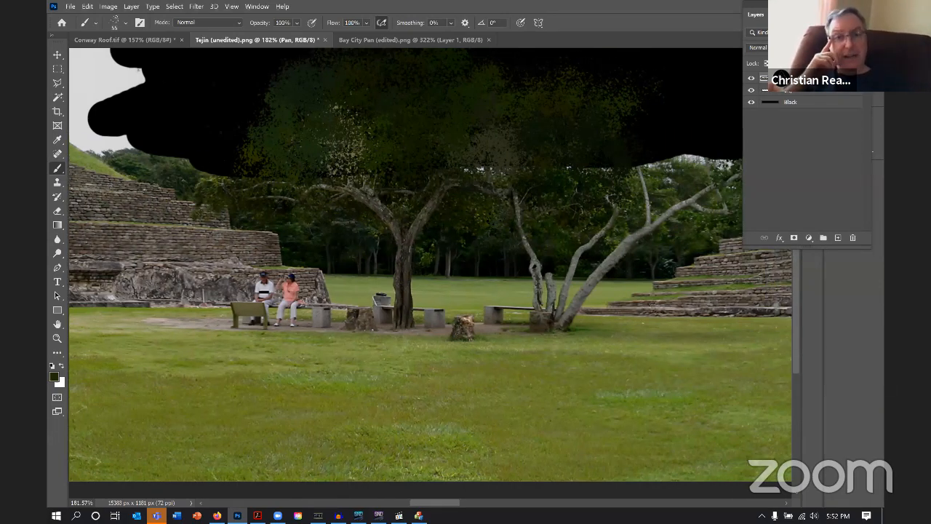
scroll(502, 218, "down", 1)
scroll(487, 216, "down", 2)
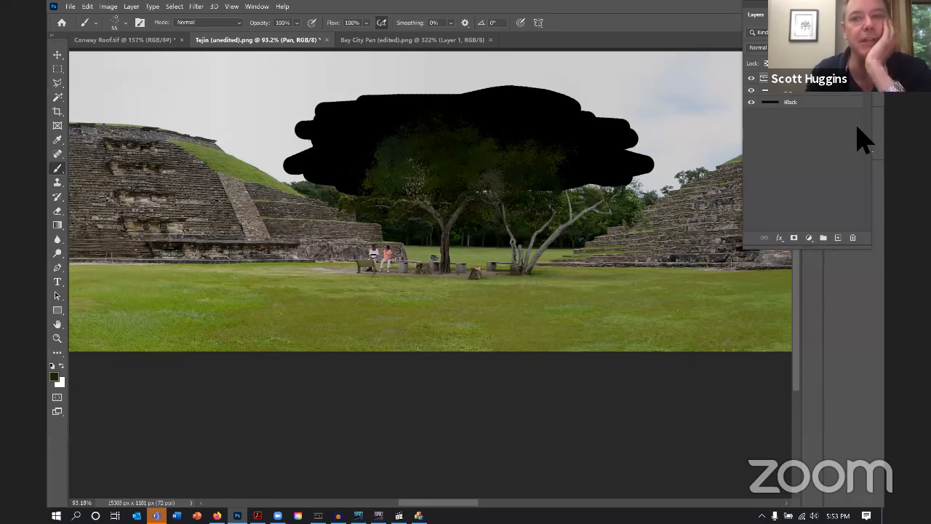
Hide the Black layer and examine the painted crowns and the original cut-off tree line against transparency
left_click(752, 103)
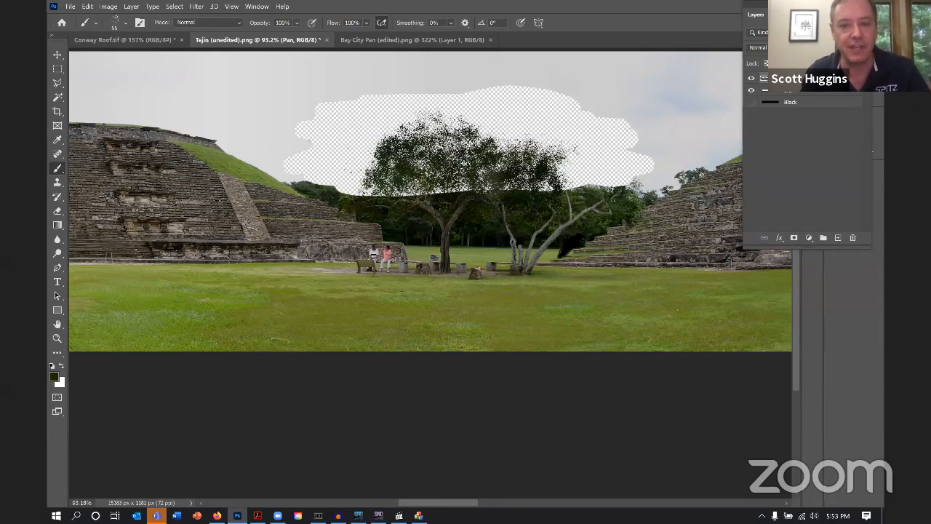
scroll(553, 238, "up", 5)
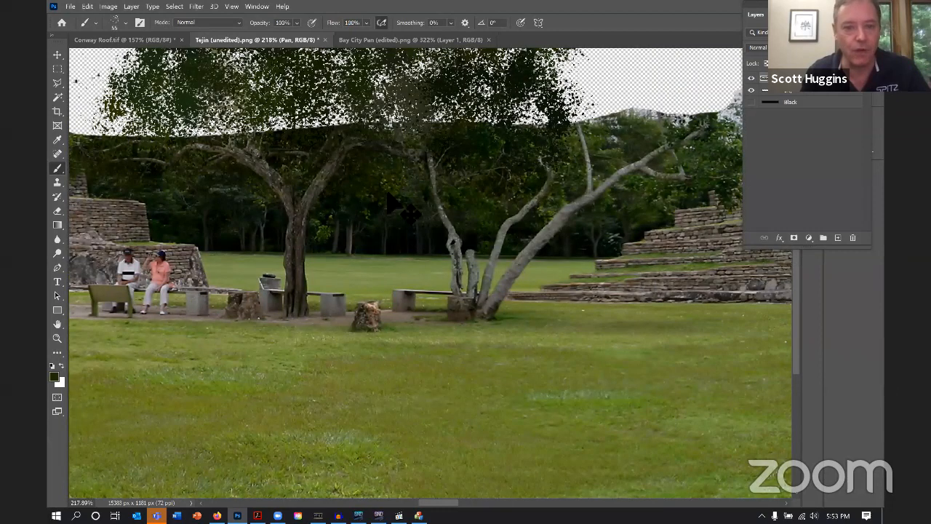
left_click(333, 121)
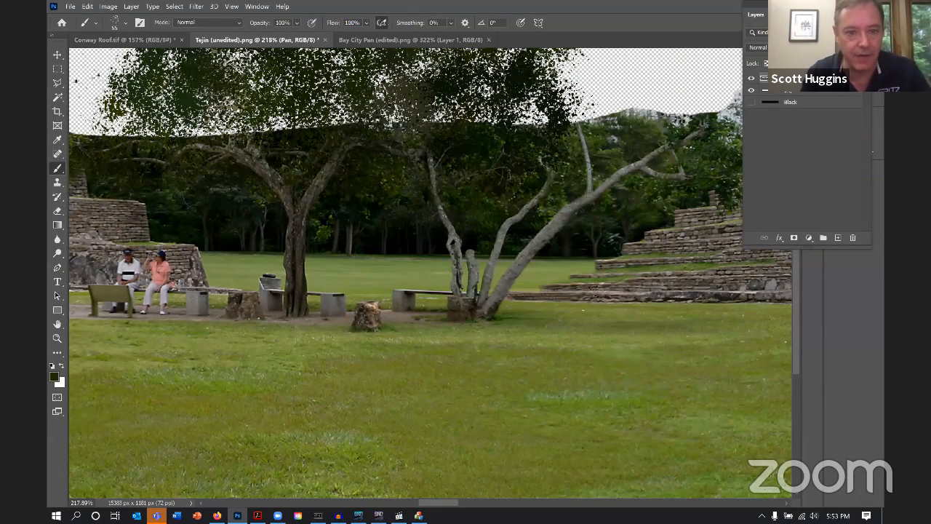
left_click(275, 122)
left_click_drag(463, 183, 419, 182)
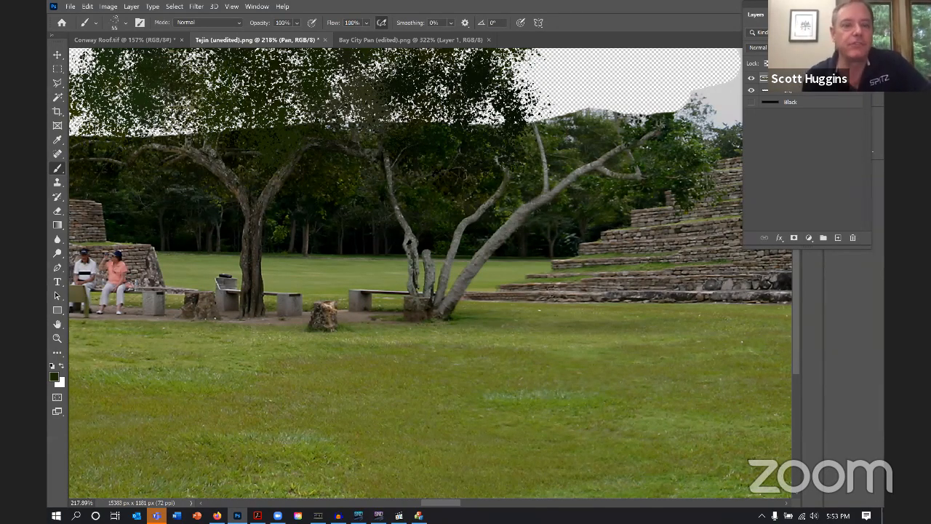
scroll(429, 273, "up", 5)
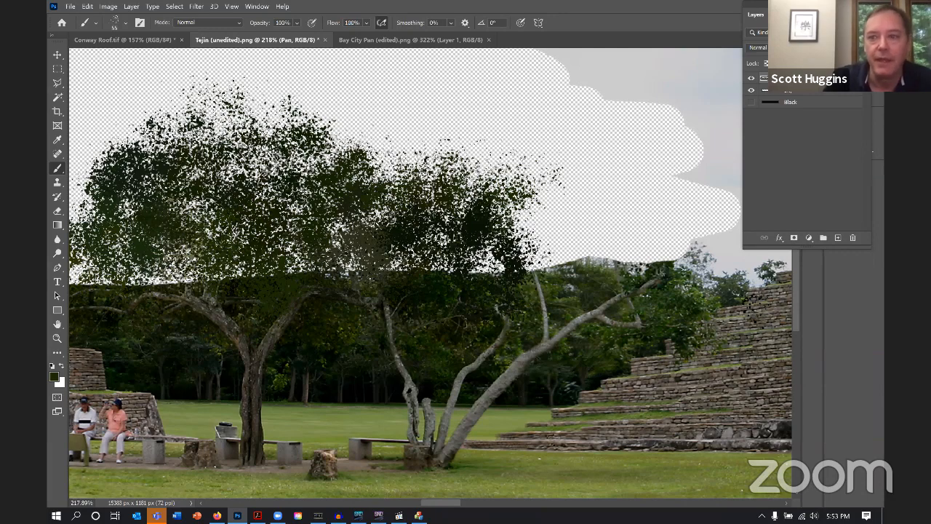
Show the Black layer again and examine the spatter-painted leaves up close and as a whole against black
left_click(752, 101)
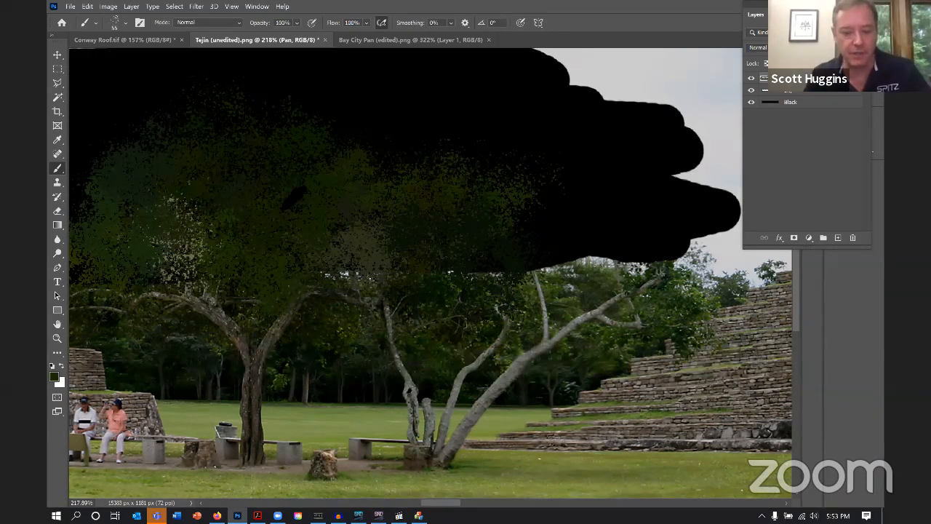
scroll(291, 198, "up", 2)
scroll(245, 157, "up", 2)
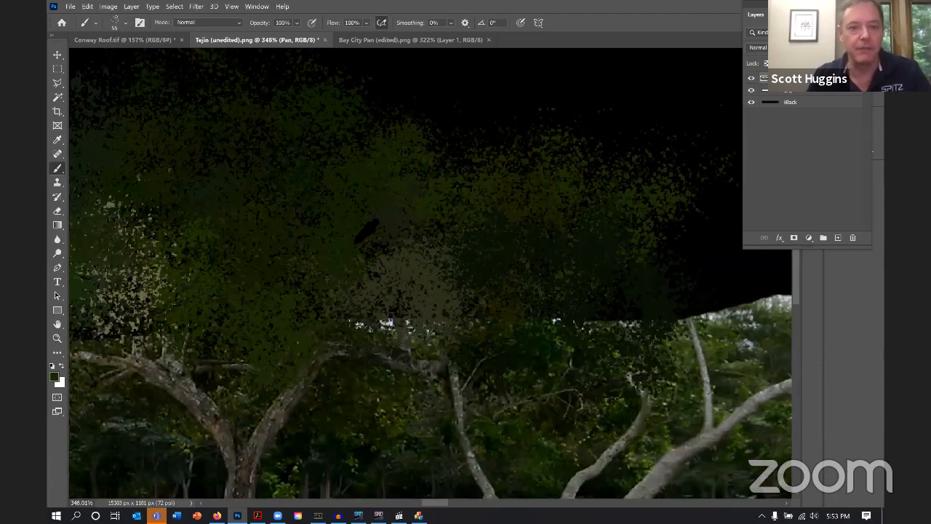
scroll(328, 220, "up", 6)
scroll(363, 233, "down", 5)
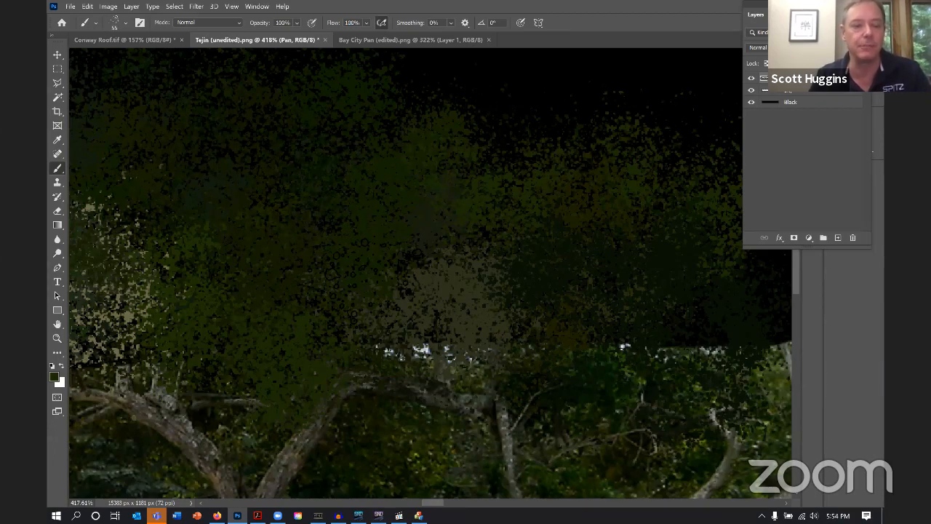
scroll(441, 264, "down", 6)
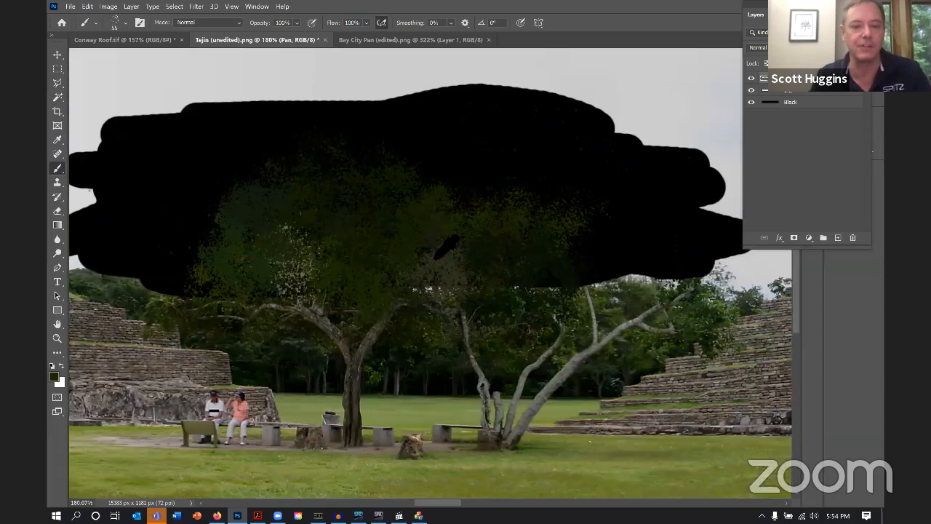
Replace the spatter brush with the Soft Round brush preset for work around the two people on the bench
scroll(239, 401, "up", 4)
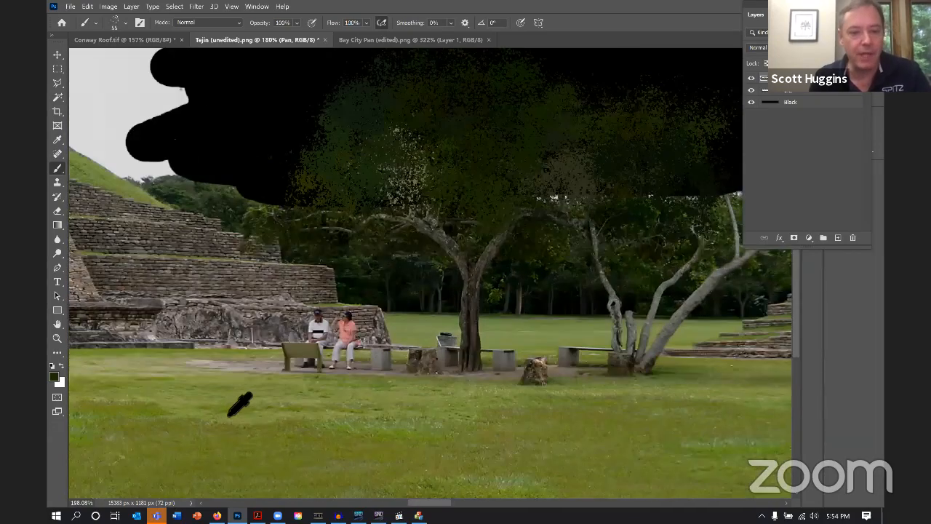
scroll(434, 311, "up", 3)
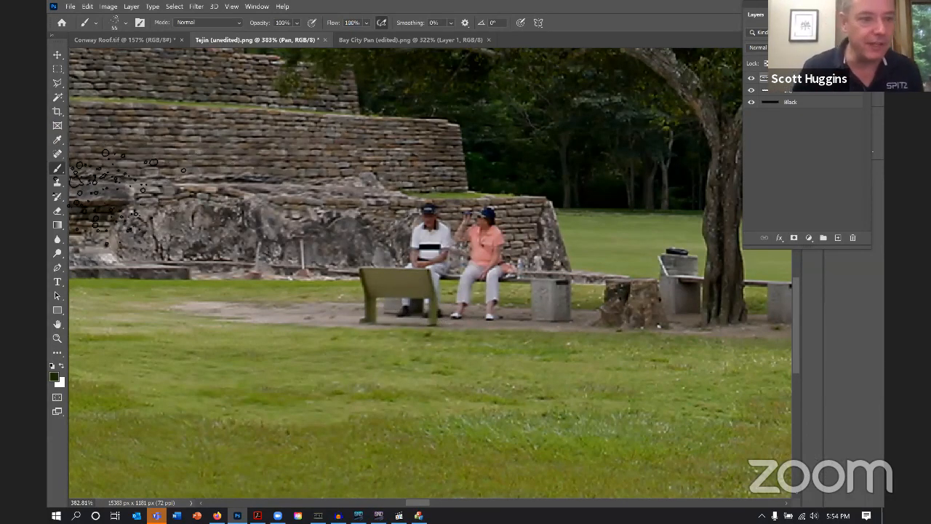
left_click(125, 23)
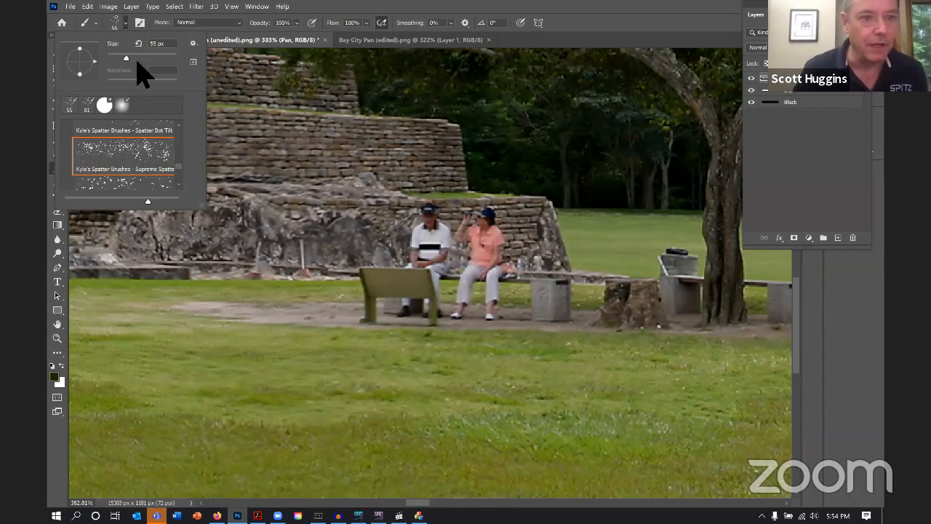
scroll(166, 154, "up", 3)
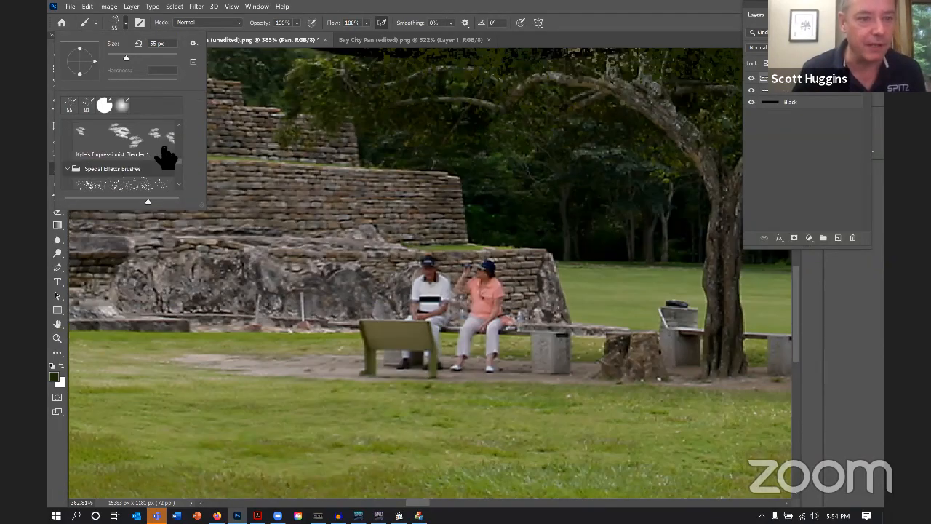
scroll(166, 155, "up", 5)
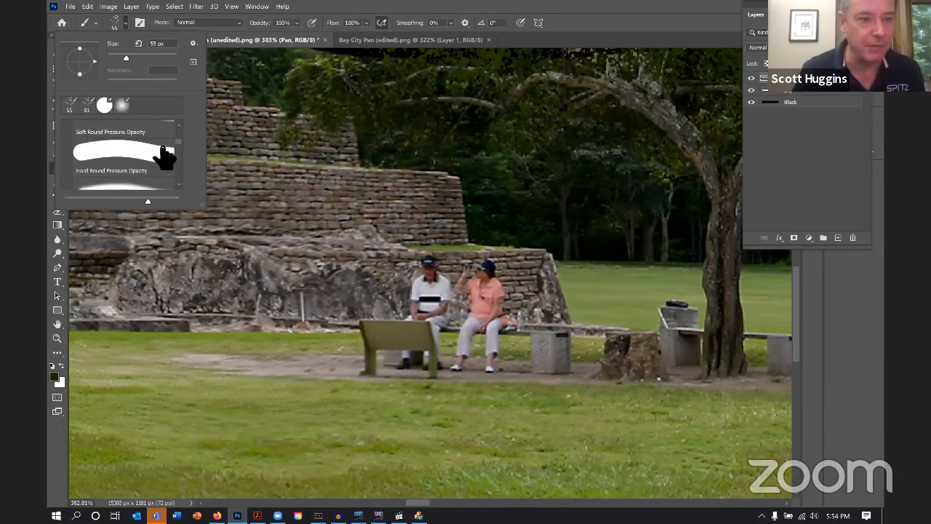
scroll(167, 155, "up", 3)
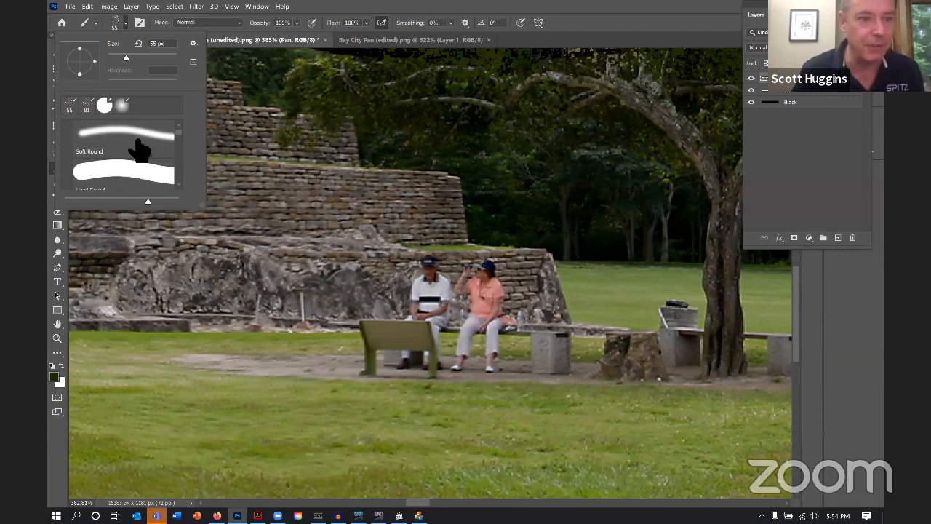
left_click(137, 149)
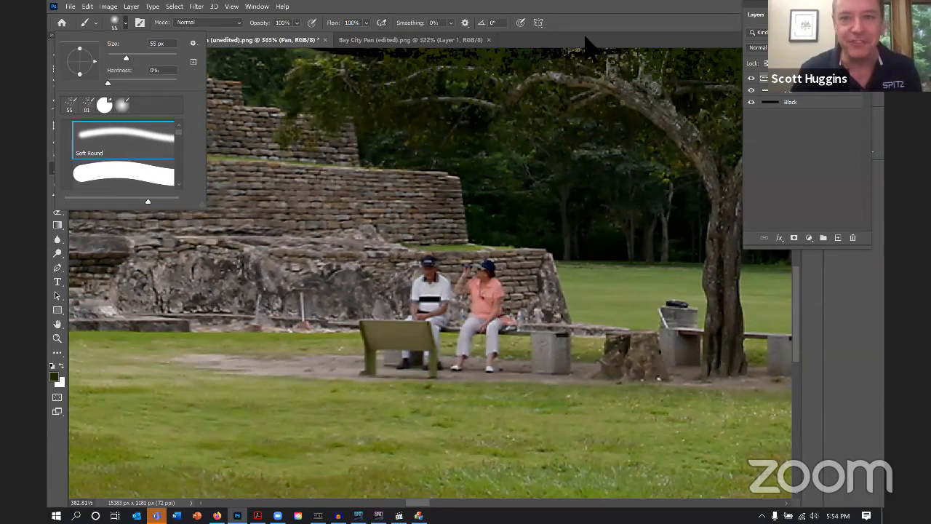
left_click(579, 19)
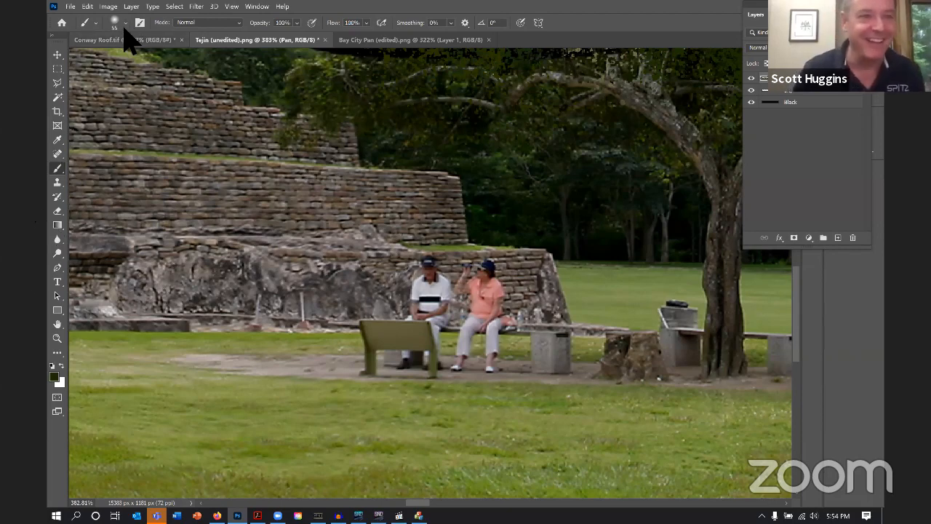
Switch to the Clone Stamp and set its soft round brush size to 18 px
left_click(57, 182)
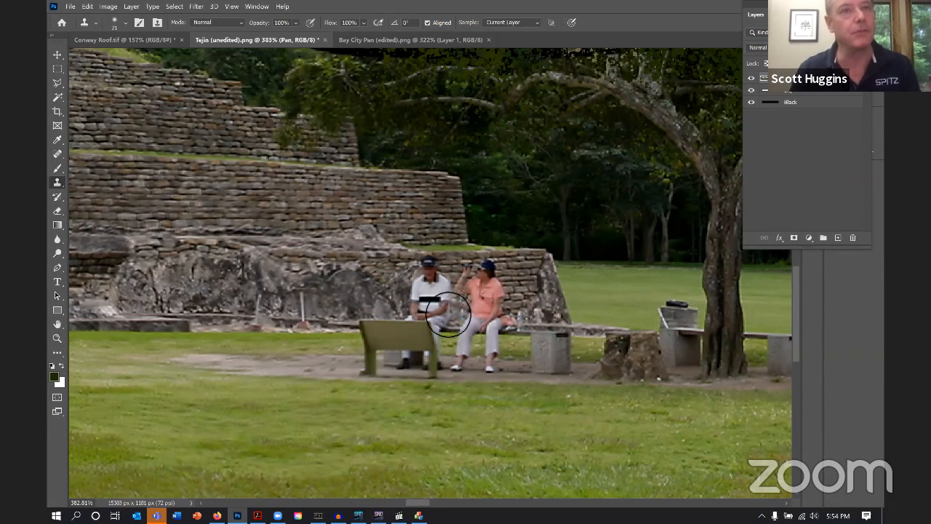
left_click(476, 323)
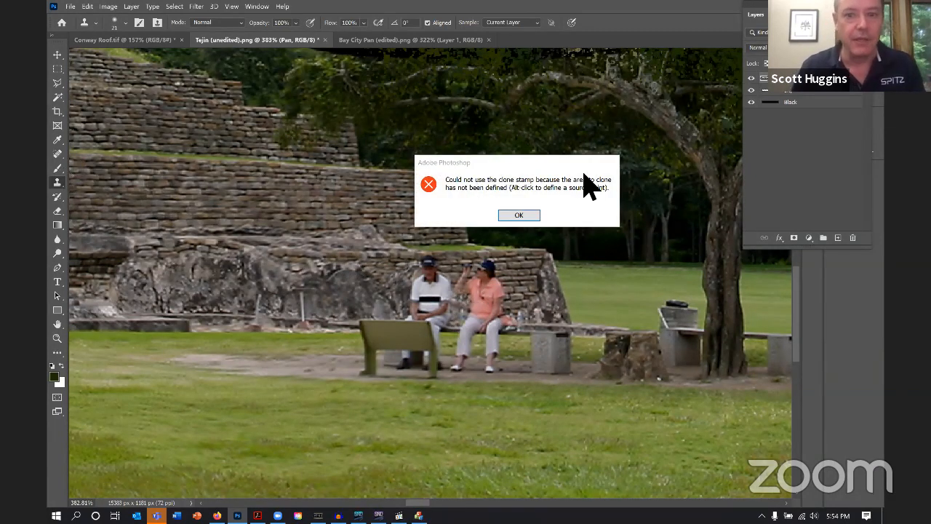
left_click(526, 215)
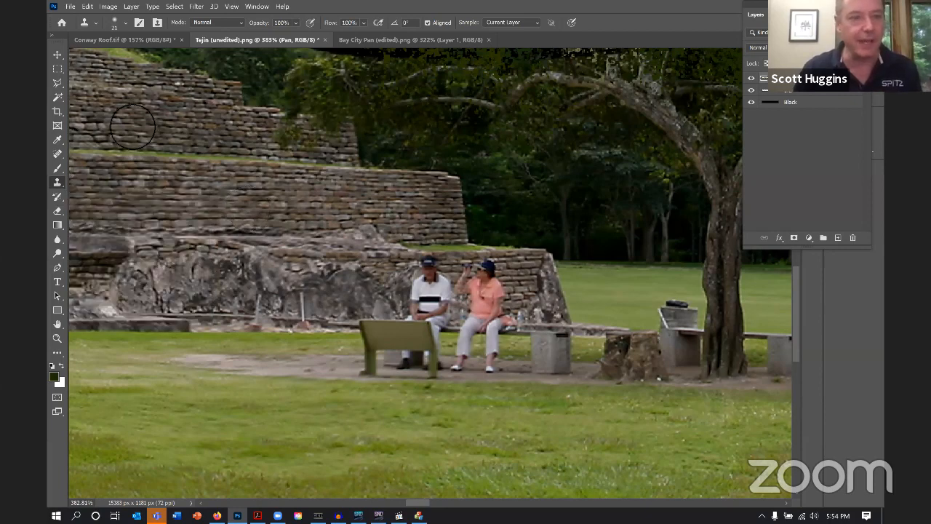
left_click(125, 23)
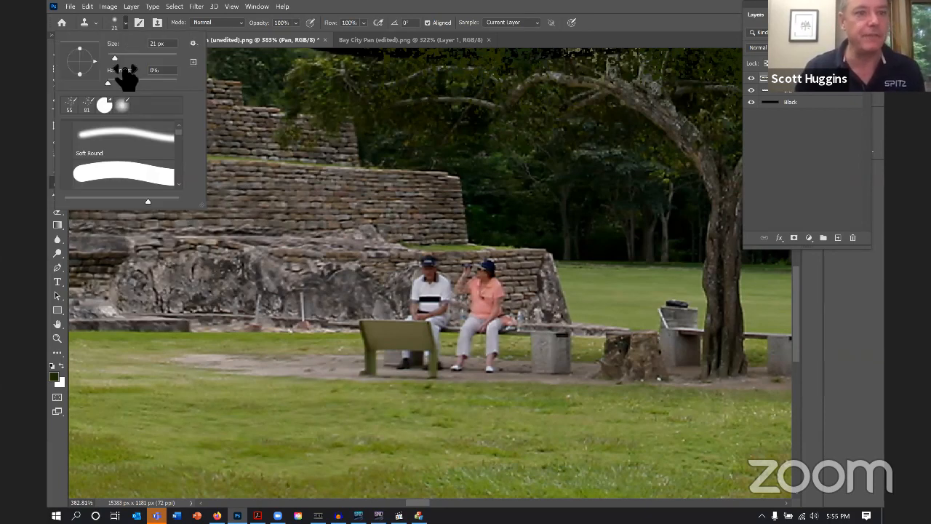
left_click_drag(115, 58, 113, 58)
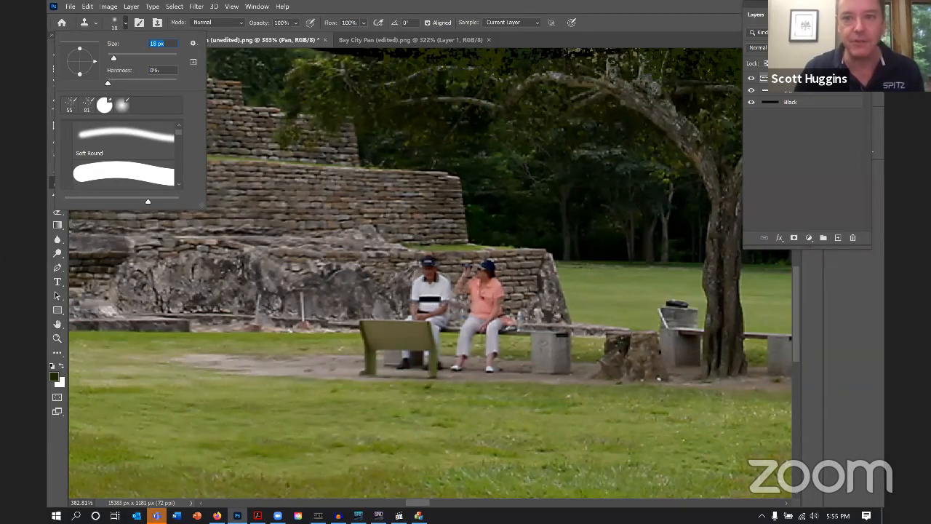
key("Return")
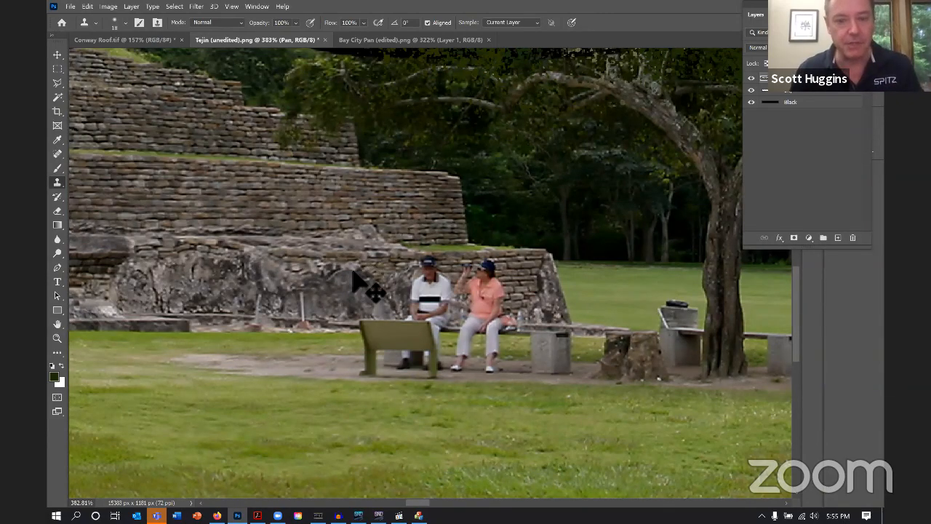
Try to clone the grey rock face over the upper bodies of the two people seated on the bench
left_click_drag(364, 282, 396, 283)
scroll(397, 283, "up", 5)
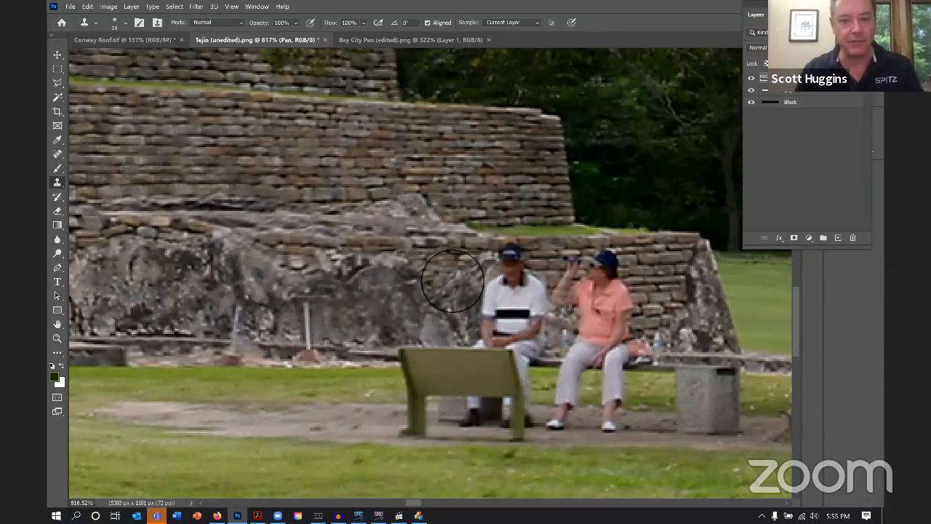
mouse_move(487, 285)
left_mouse_down()
mouse_move(534, 286)
mouse_move(528, 277)
mouse_move(536, 293)
mouse_move(541, 285)
mouse_move(515, 281)
mouse_move(515, 290)
mouse_move(530, 288)
mouse_move(512, 281)
mouse_move(509, 296)
mouse_move(545, 297)
mouse_move(513, 302)
mouse_move(551, 311)
left_mouse_up()
mouse_move(522, 304)
left_mouse_down()
mouse_move(509, 306)
mouse_move(534, 313)
mouse_move(507, 327)
mouse_move(551, 326)
mouse_move(497, 332)
mouse_move(504, 320)
left_mouse_up()
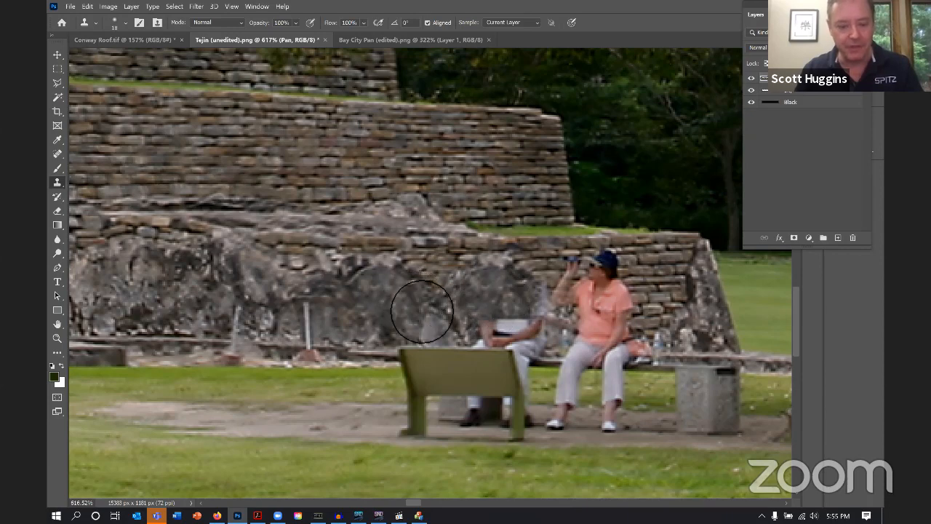
mouse_move(601, 304)
left_mouse_down()
mouse_move(572, 287)
mouse_move(611, 322)
mouse_move(627, 322)
mouse_move(659, 343)
mouse_move(656, 302)
mouse_move(602, 310)
mouse_move(653, 334)
mouse_move(774, 318)
mouse_move(769, 306)
mouse_move(668, 320)
mouse_move(626, 306)
mouse_move(544, 312)
mouse_move(766, 327)
mouse_move(530, 270)
left_mouse_up()
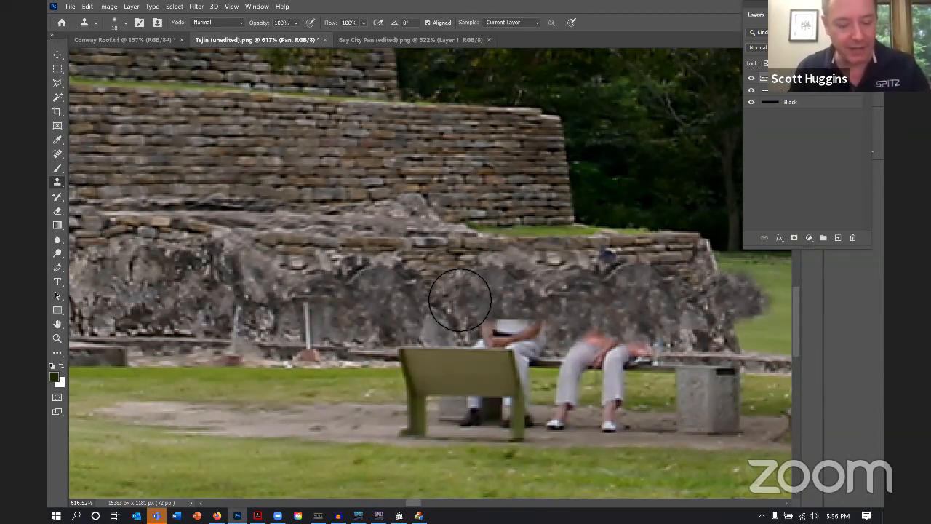
Undo the rock clone strokes over the two seated people
key("ctrl+z")
key("ctrl+z")
key("ctrl+z")
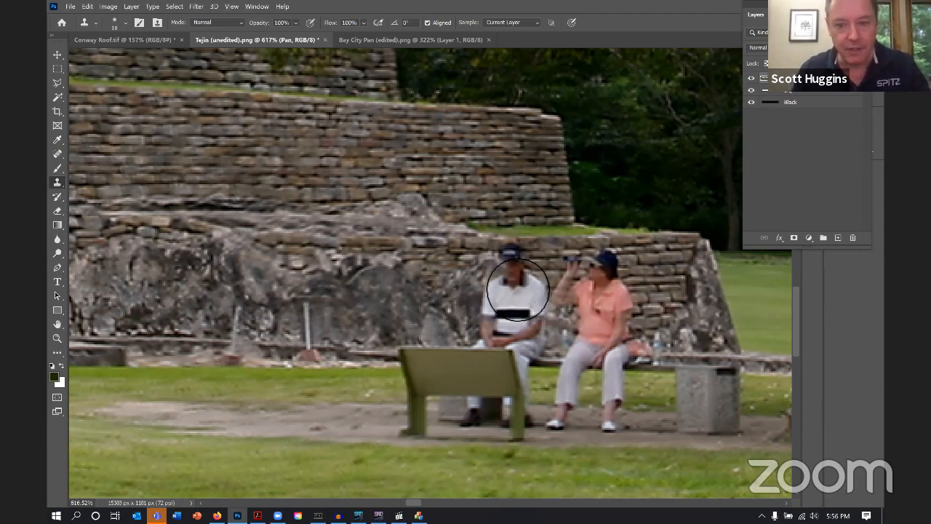
Clone stonework from the wall beside the seated man over his face and shirt, resampling the source between strokes
mouse_move(517, 289)
left_mouse_down()
mouse_move(550, 297)
mouse_move(456, 283)
left_mouse_up()
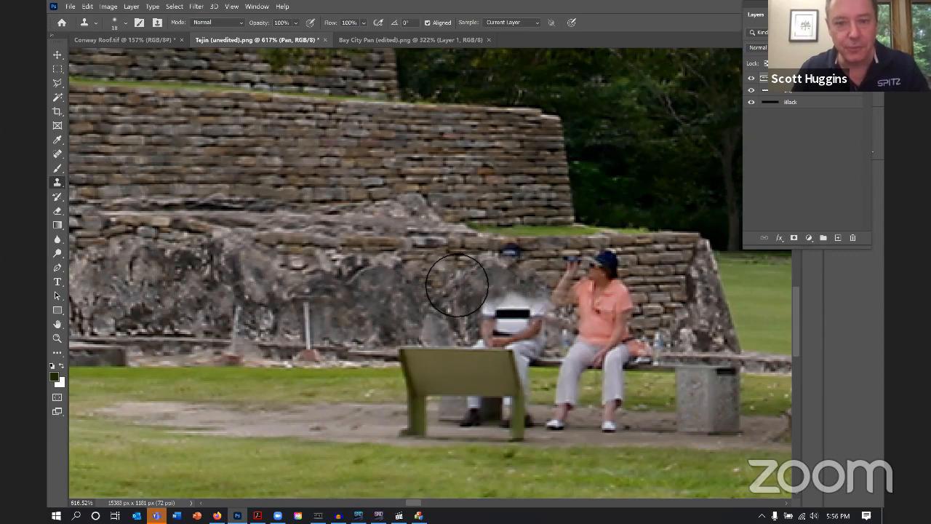
left_click(422, 246, "alt")
left_click(470, 277, "alt")
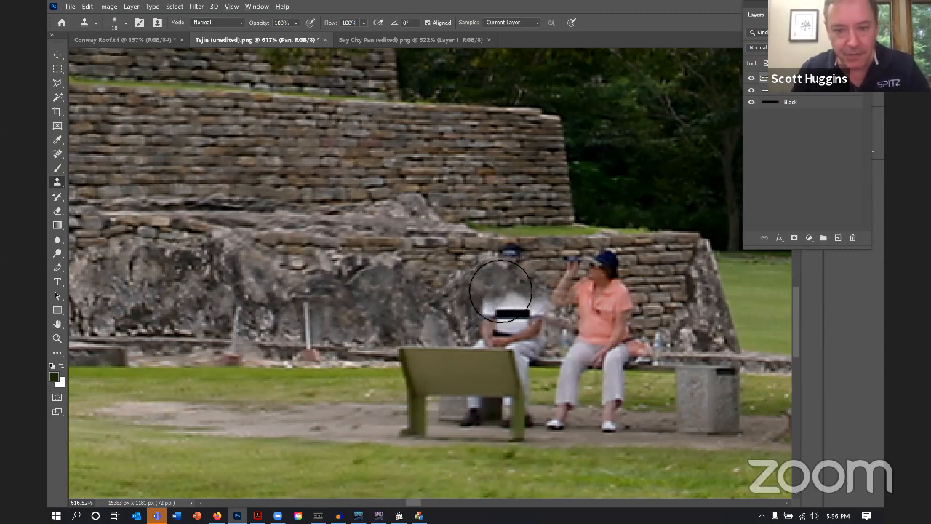
left_click(449, 281, "alt")
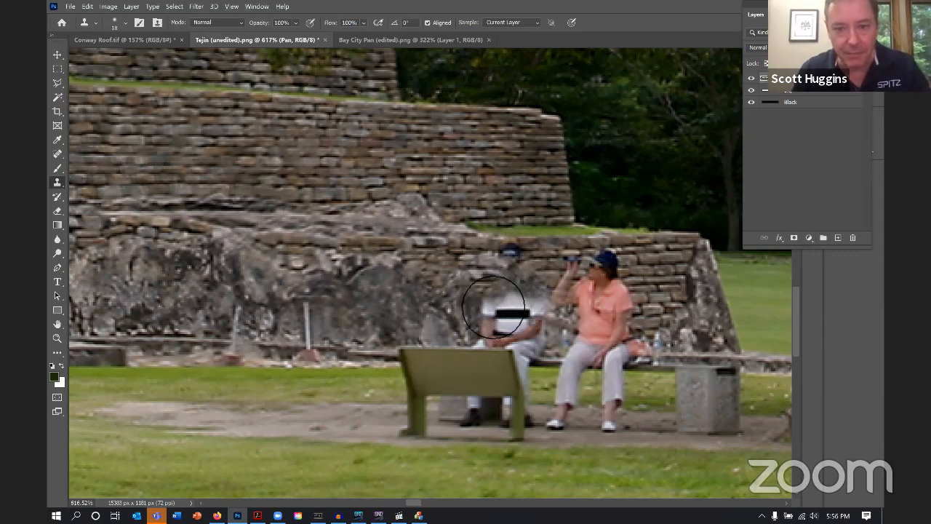
left_click(454, 276, "alt")
mouse_move(529, 298)
left_mouse_down()
mouse_move(544, 318)
mouse_move(521, 322)
mouse_move(478, 302)
mouse_move(525, 334)
mouse_move(489, 335)
mouse_move(498, 332)
mouse_move(497, 293)
mouse_move(438, 287)
mouse_move(550, 331)
mouse_move(541, 310)
mouse_move(508, 316)
mouse_move(535, 317)
mouse_move(405, 271)
mouse_move(518, 301)
mouse_move(534, 294)
mouse_move(506, 317)
left_mouse_up()
Rebuild the wall's stone courses over the man's torso with several fresh clone sources from the adjacent wall
left_click(456, 277, "alt")
left_click(444, 280, "alt")
left_click(427, 275, "alt")
left_click(404, 270, "alt")
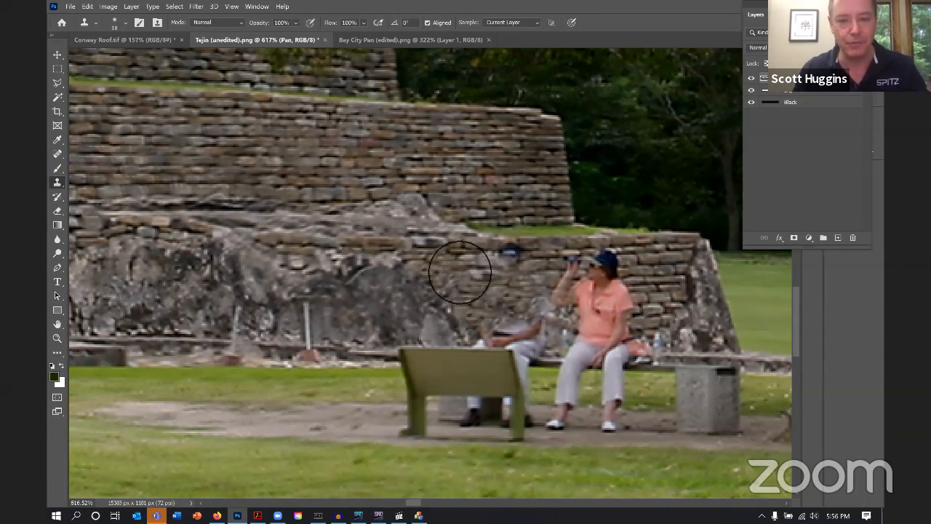
left_click(458, 274, "alt")
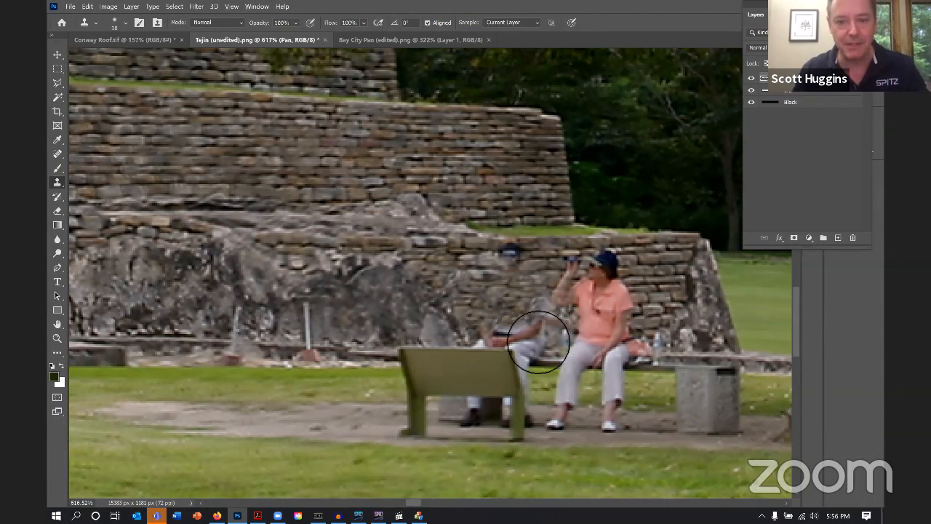
Clone the rebuilt stonework down over the man's forearms and lap behind the green bench sign
left_click(523, 315)
left_click(515, 291, "alt")
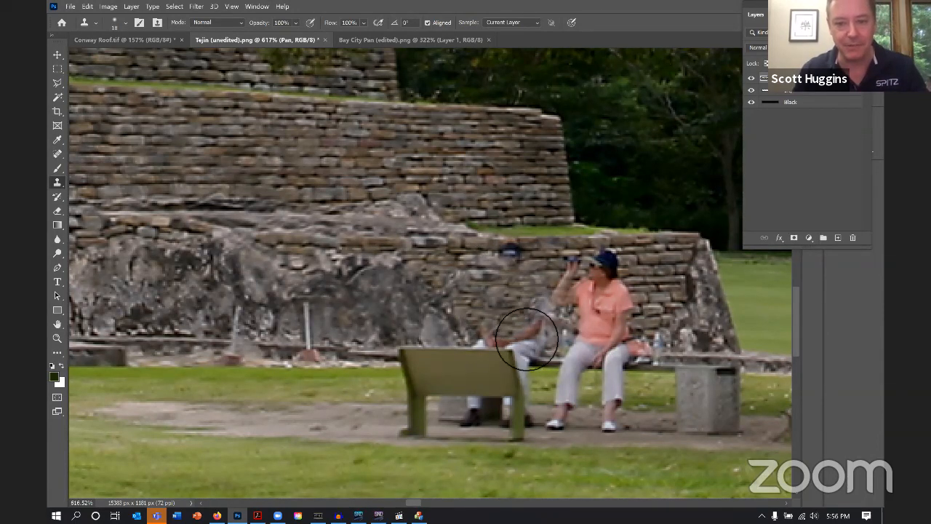
mouse_move(517, 337)
left_mouse_down()
mouse_move(497, 348)
mouse_move(518, 361)
mouse_move(489, 352)
mouse_move(542, 351)
left_mouse_up()
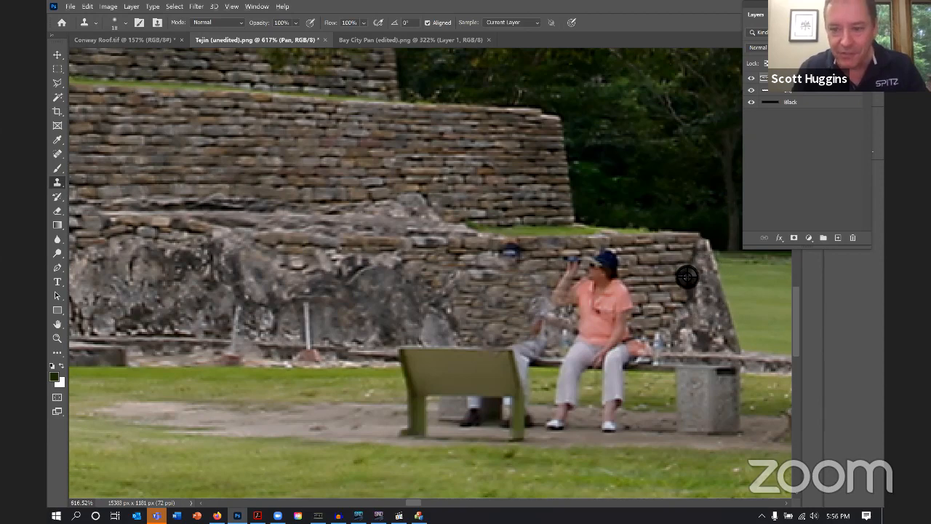
Clone stone courses from the adjacent wall over the seated woman's head, raised arm and shirt
left_click(682, 275, "alt")
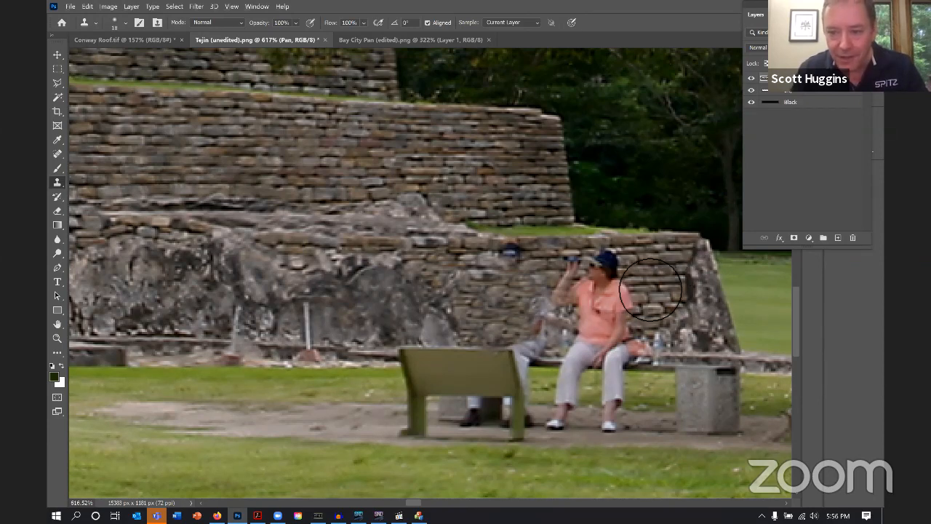
mouse_move(635, 289)
left_mouse_down()
mouse_move(630, 324)
mouse_move(625, 278)
mouse_move(603, 278)
mouse_move(617, 290)
left_mouse_up()
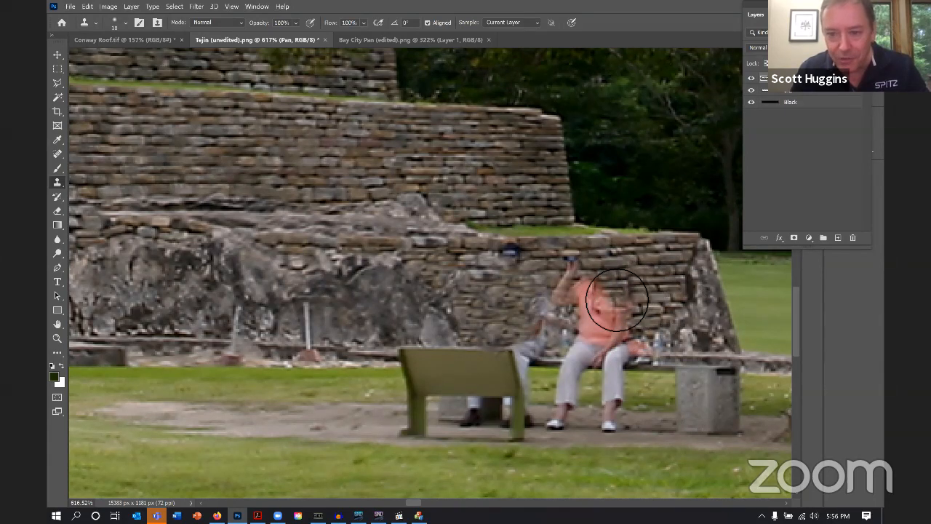
left_click_drag(605, 301, 613, 312)
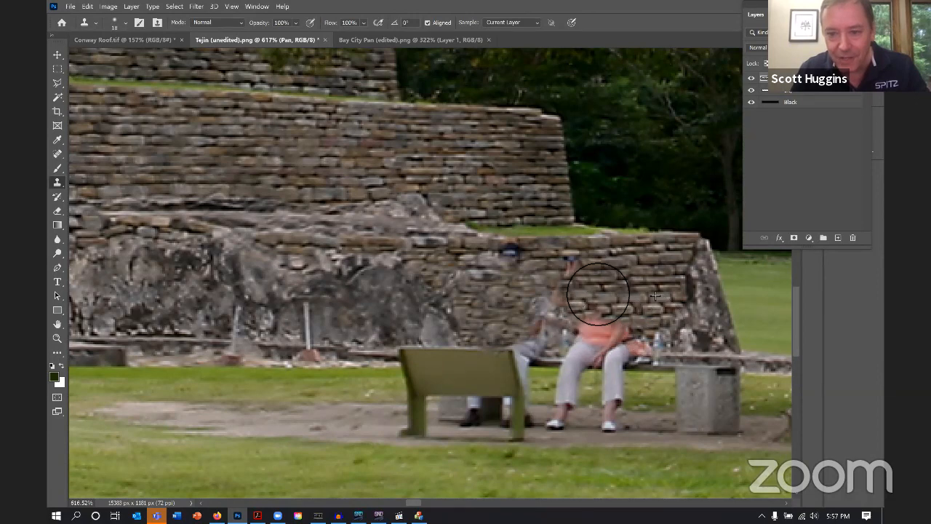
mouse_move(597, 293)
left_mouse_down()
mouse_move(567, 313)
mouse_move(597, 267)
left_mouse_up()
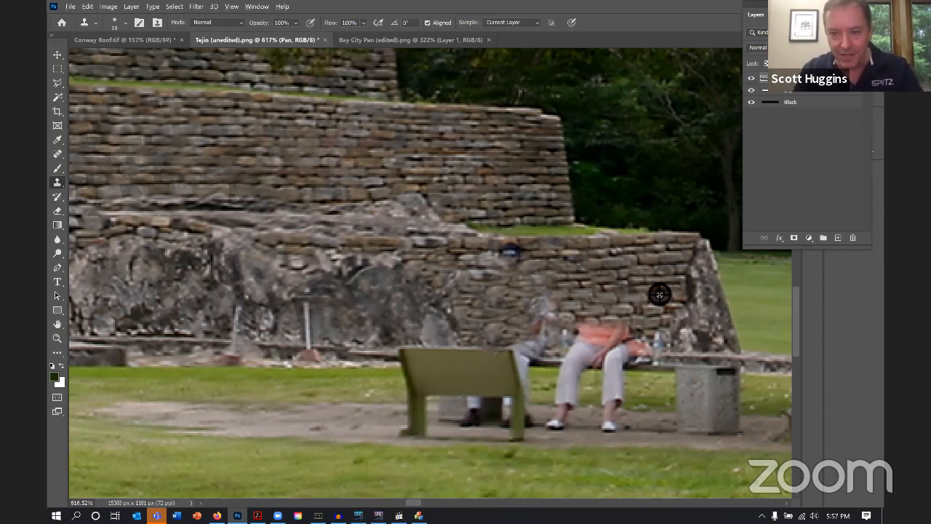
Clone stonework over the woman's waist and forearms and the remains of the man's lap, down to the bench seat
mouse_move(643, 352)
left_mouse_down()
mouse_move(571, 346)
mouse_move(643, 335)
mouse_move(653, 354)
mouse_move(641, 353)
mouse_move(672, 357)
mouse_move(637, 358)
left_mouse_up()
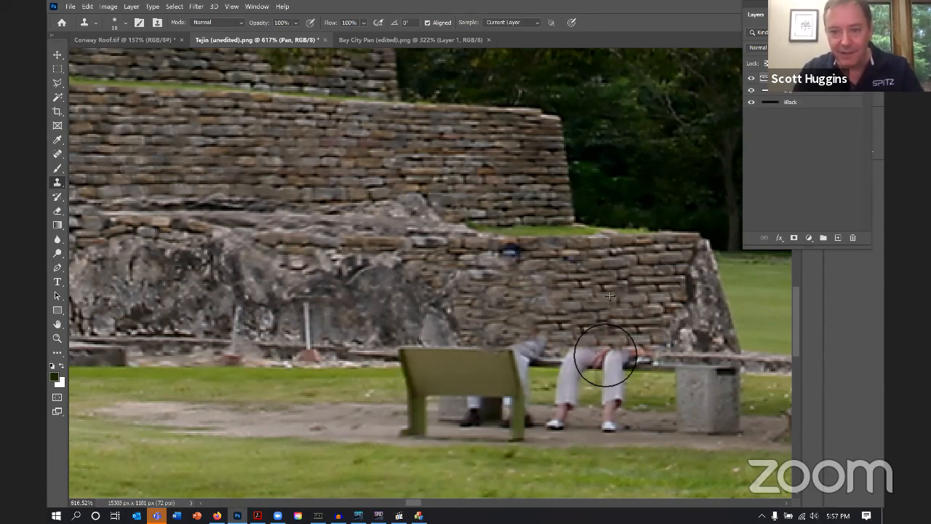
left_click(540, 321, "alt")
mouse_move(553, 336)
left_mouse_down()
mouse_move(600, 360)
mouse_move(571, 358)
left_mouse_up()
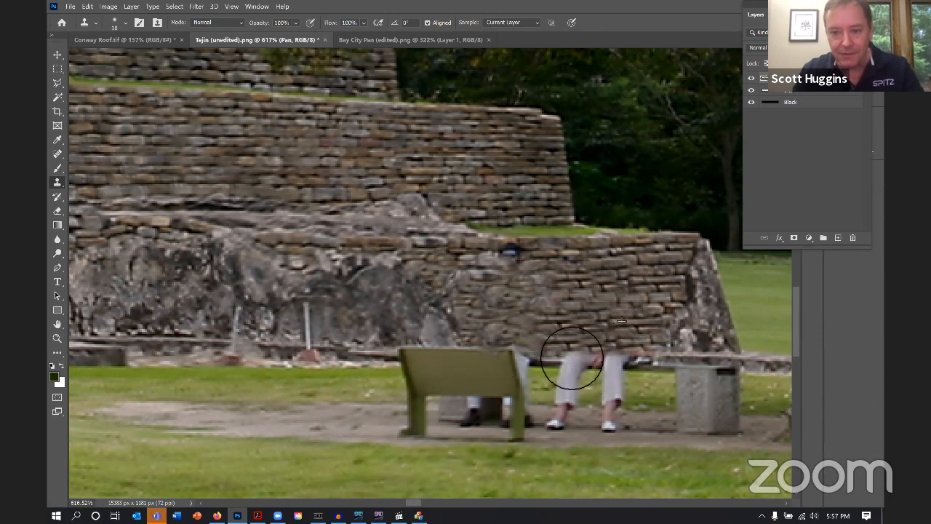
Clone nearby grass and bare path over the woman's legs and shoes and the man's trouser leg beside the green sign
left_click(664, 395, "alt")
mouse_move(642, 401)
left_mouse_down()
mouse_move(621, 427)
mouse_move(635, 427)
mouse_move(609, 425)
mouse_move(624, 427)
mouse_move(626, 443)
mouse_move(614, 447)
mouse_move(659, 447)
mouse_move(578, 444)
mouse_move(593, 420)
mouse_move(581, 418)
mouse_move(599, 403)
left_mouse_up()
left_click(658, 396, "alt")
left_click(668, 421, "alt")
left_click(632, 423, "alt")
key("ctrl+z")
left_click(648, 436, "alt")
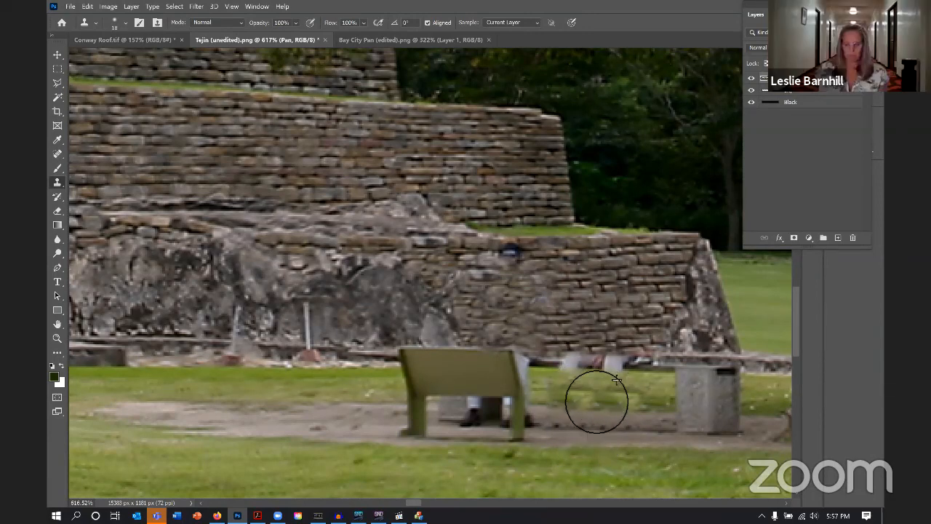
left_click(543, 371)
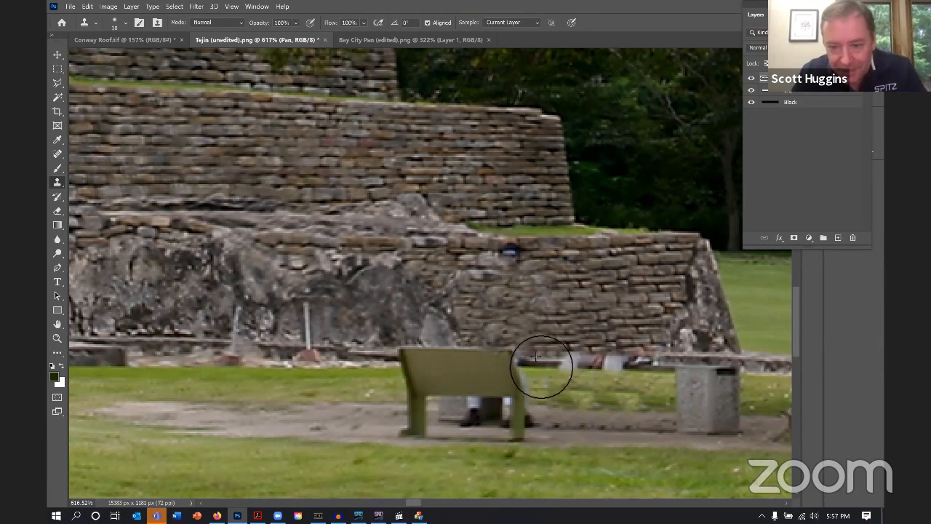
Examine the cloned wall and bench area and the rebuilt tree crowns at several magnifications
left_click(648, 423, "alt")
scroll(648, 423, "down", 2)
scroll(648, 423, "down", 6)
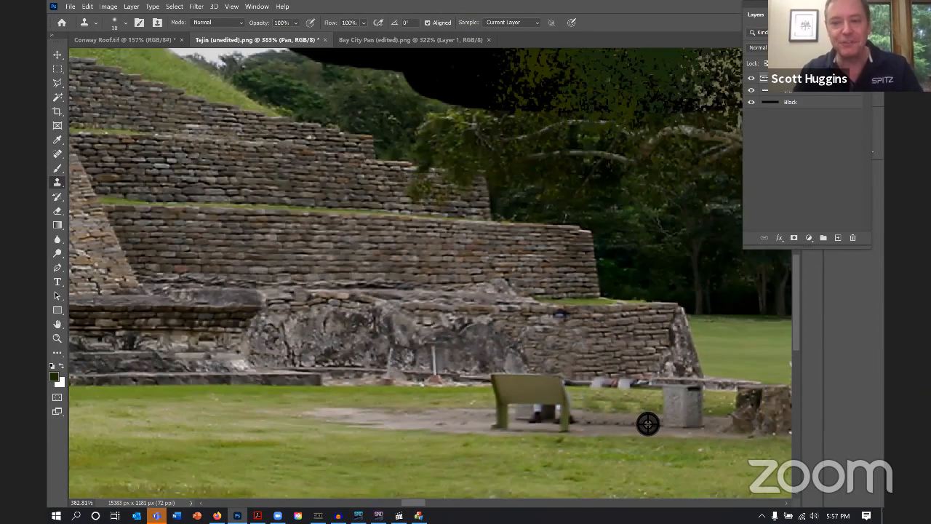
scroll(656, 437, "down", 5)
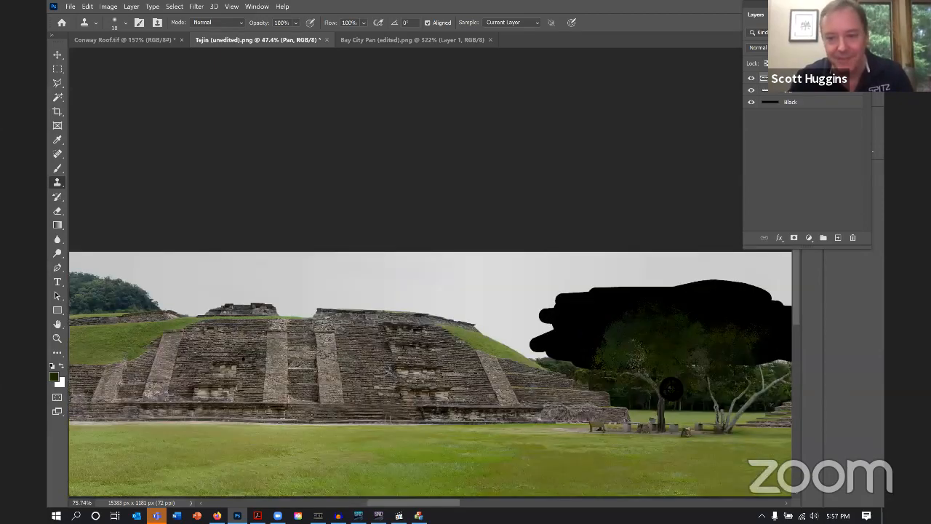
scroll(673, 396, "up", 5)
scroll(522, 271, "up", 4)
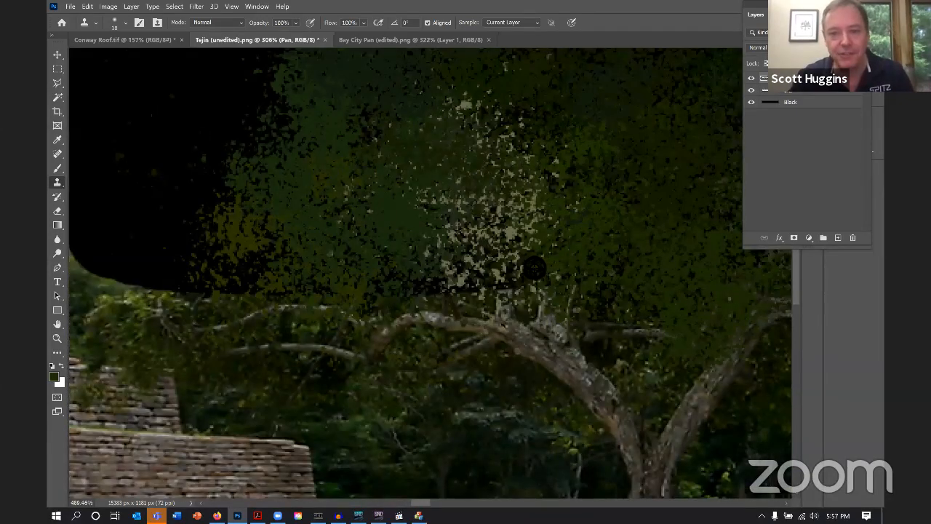
scroll(524, 273, "down", 3)
scroll(524, 272, "up", 3)
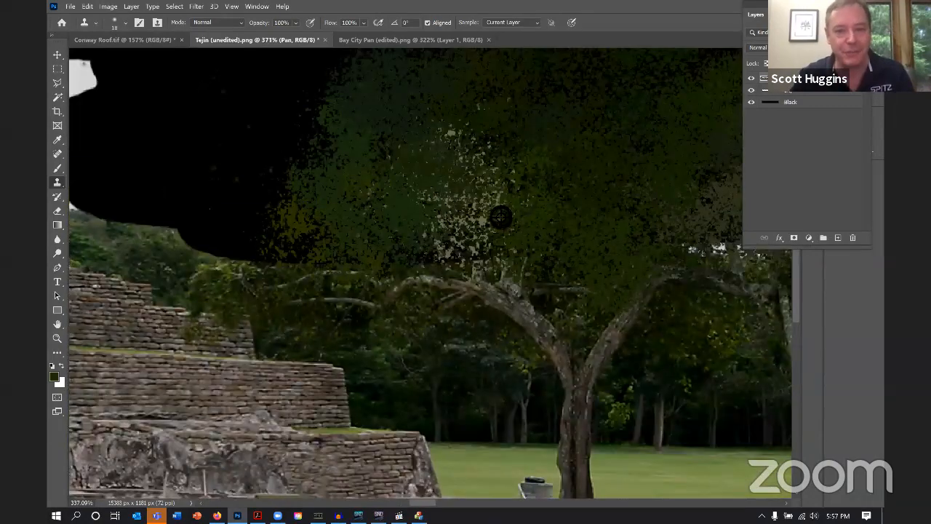
scroll(502, 215, "down", 4)
scroll(538, 171, "up", 3)
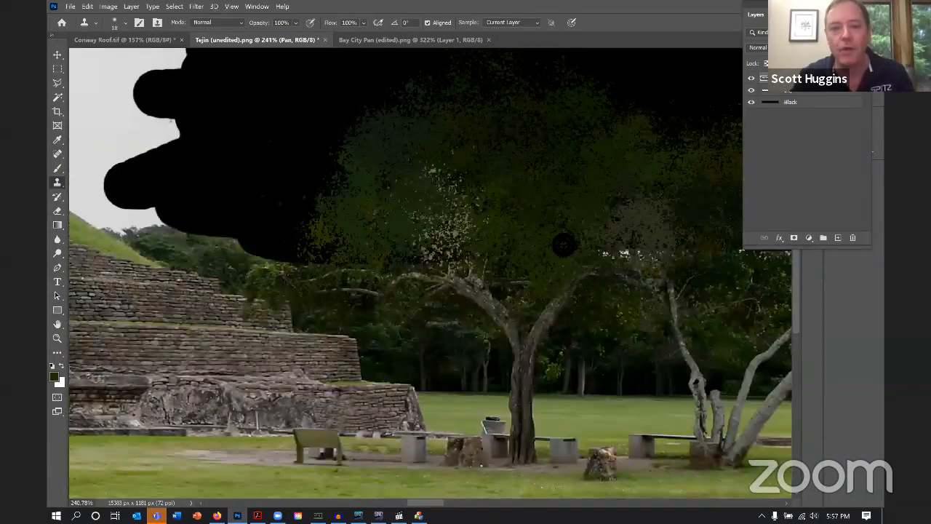
scroll(396, 232, "down", 6)
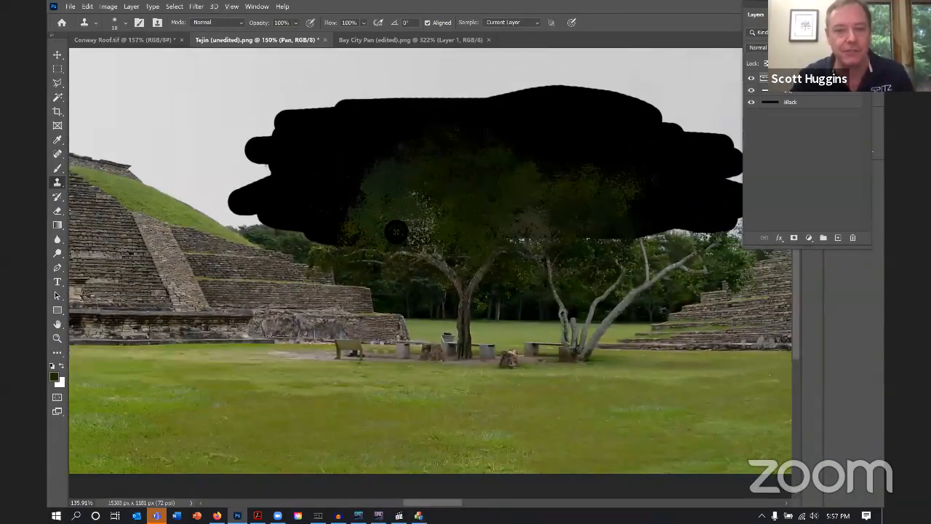
scroll(357, 273, "up", 1)
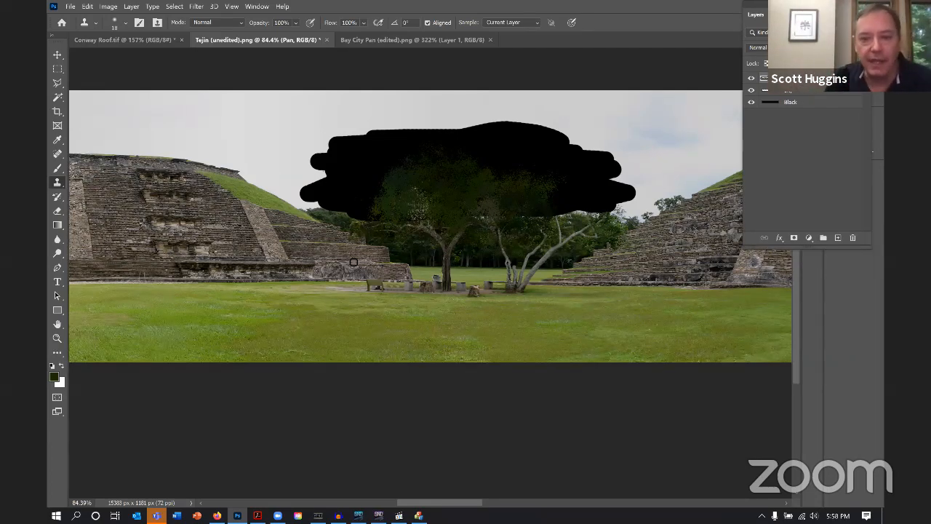
Try painting bright green (5c9900) foliage over the larger tree's crown with the 55 px scattered leaf brush
left_click(57, 168)
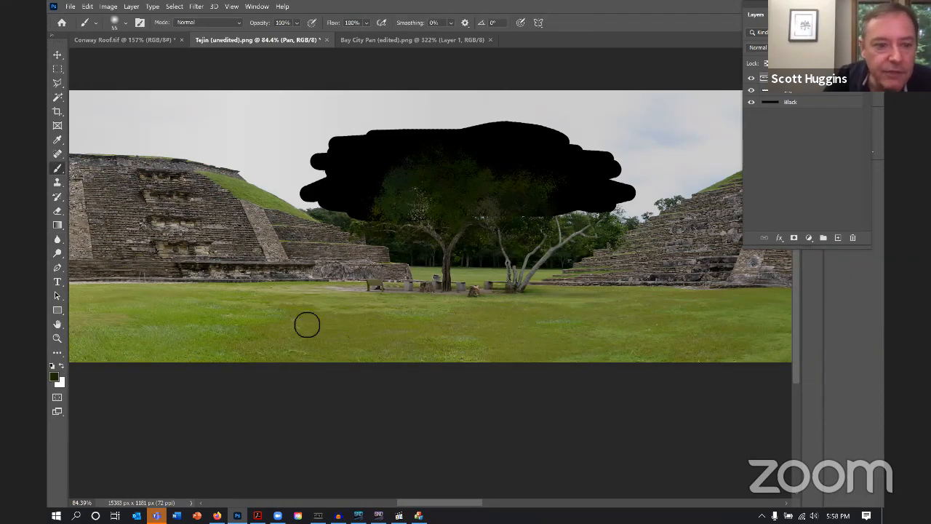
left_click(53, 379)
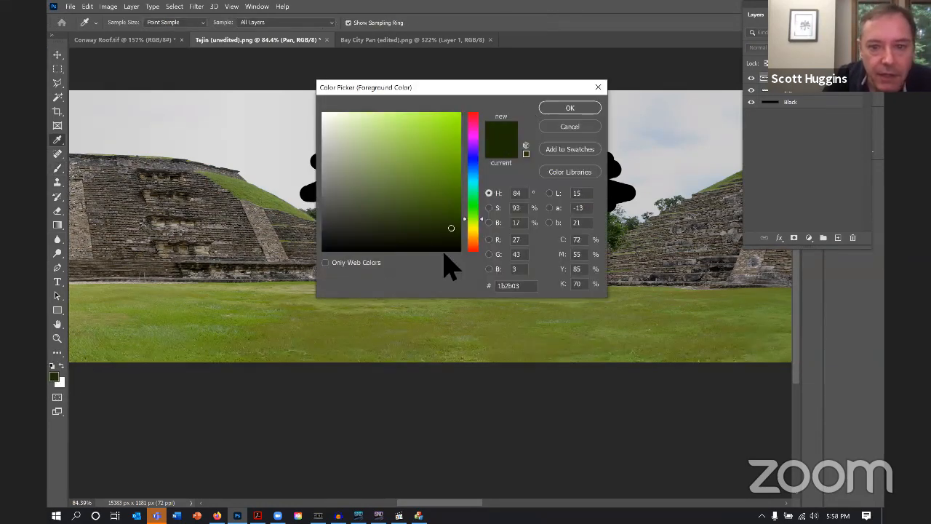
mouse_move(493, 186)
left_mouse_down()
mouse_move(483, 185)
mouse_move(489, 168)
left_mouse_up()
left_click(570, 108)
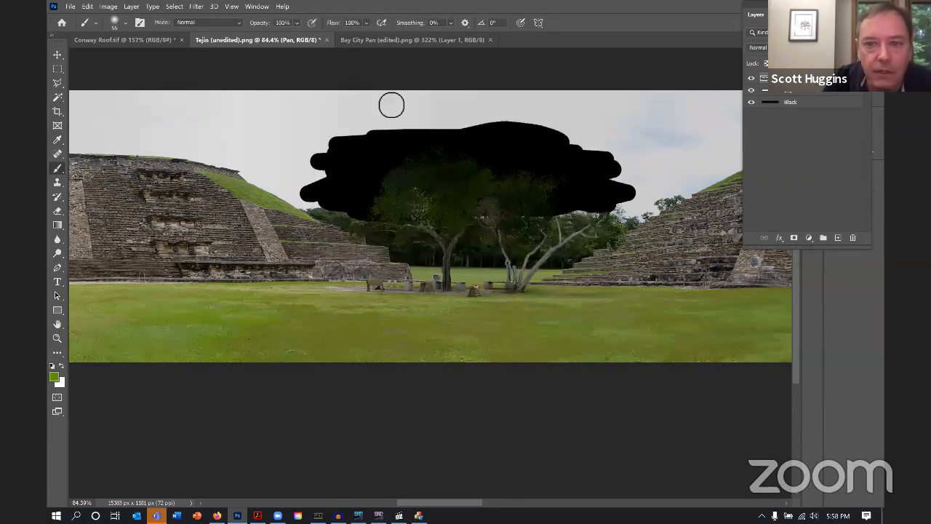
left_click(124, 23)
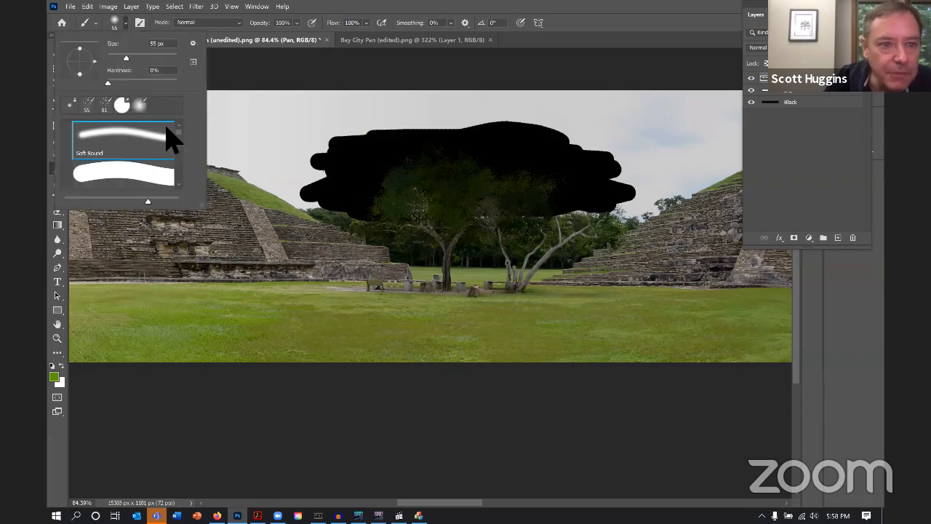
left_click(88, 105)
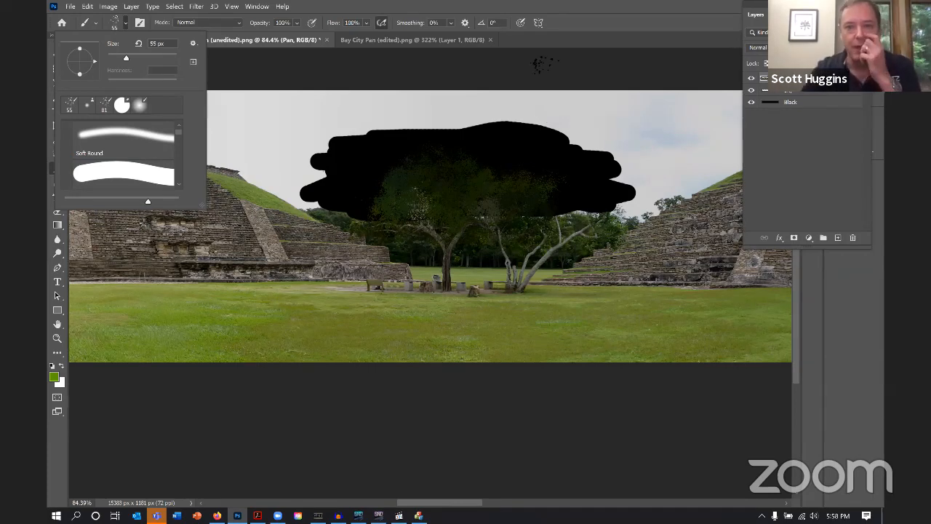
key("Return")
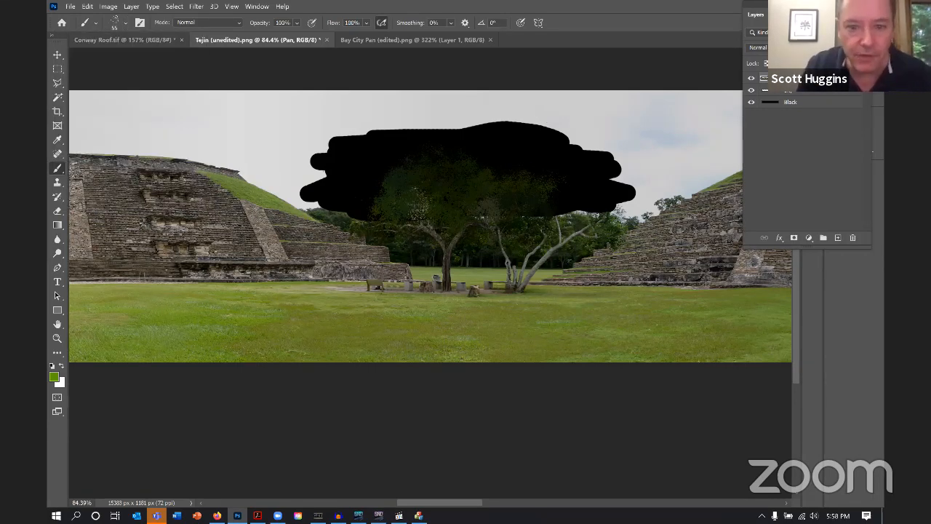
mouse_move(440, 185)
left_mouse_down()
mouse_move(459, 193)
mouse_move(415, 207)
mouse_move(429, 182)
left_mouse_up()
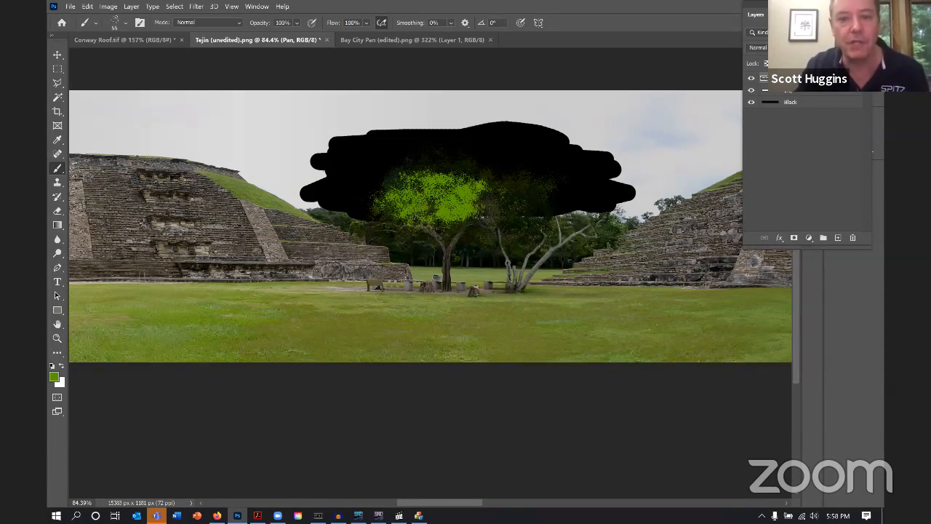
Try adding dark green (115219) leaves to the middle of the crown with a larger scattered brush
left_click(54, 377)
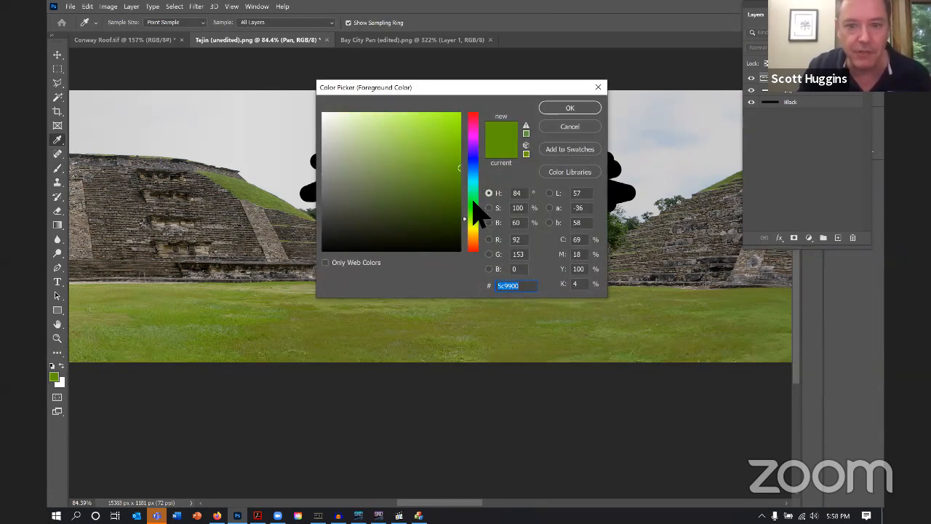
left_click_drag(474, 207, 475, 199)
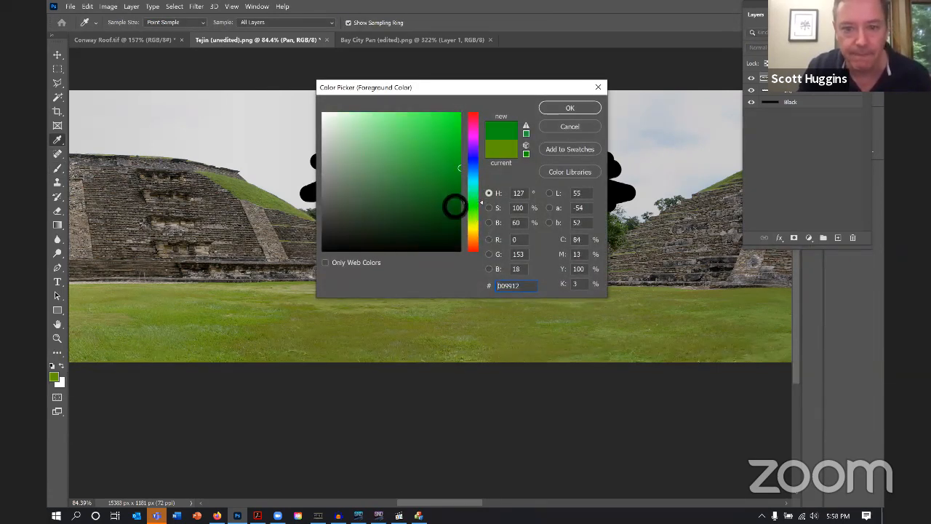
left_click(570, 108)
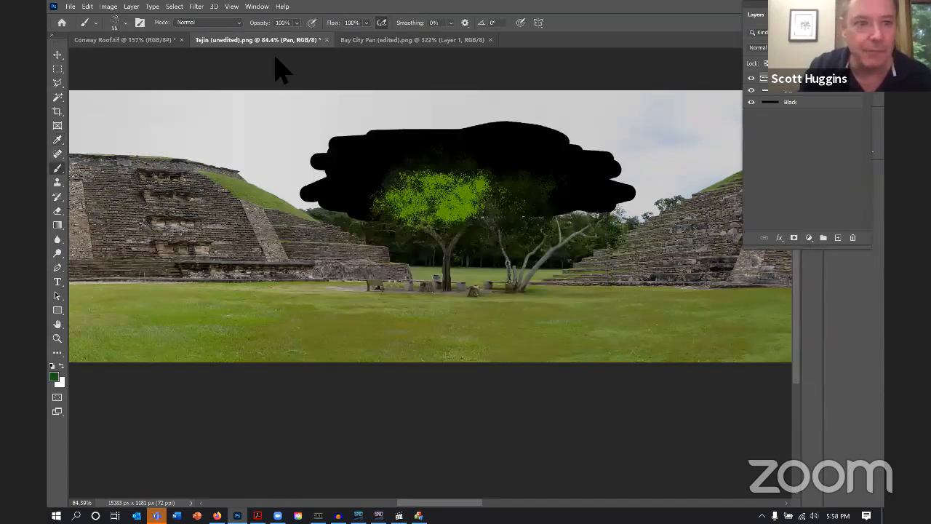
left_click_drag(126, 57, 132, 57)
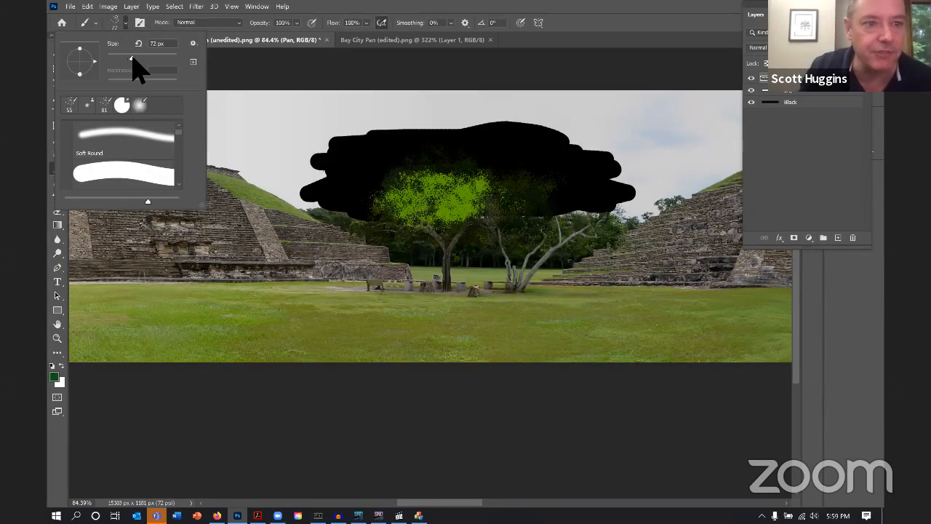
left_click(454, 218)
mouse_move(451, 208)
left_mouse_down()
mouse_move(450, 218)
mouse_move(416, 198)
mouse_move(462, 208)
left_mouse_up()
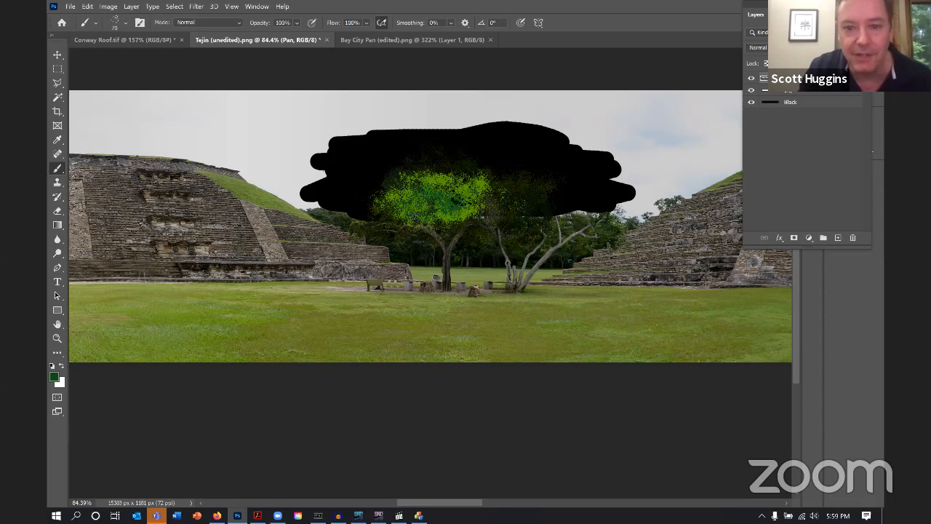
Try an olive green foreground colour to blend more leaf tones into the bright crown
left_click(54, 379)
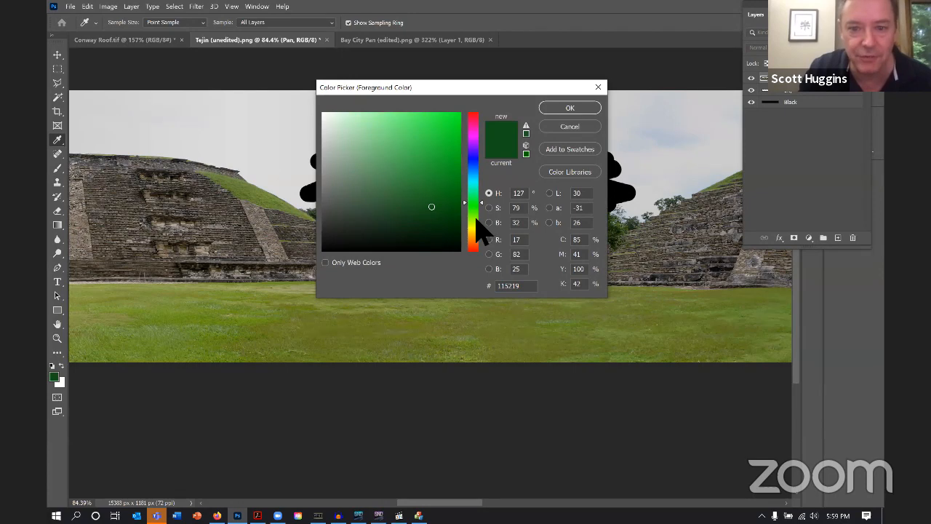
left_click(473, 220)
mouse_move(423, 192)
left_mouse_down()
mouse_move(421, 170)
mouse_move(428, 206)
mouse_move(437, 208)
mouse_move(425, 197)
left_mouse_up()
key("Return")
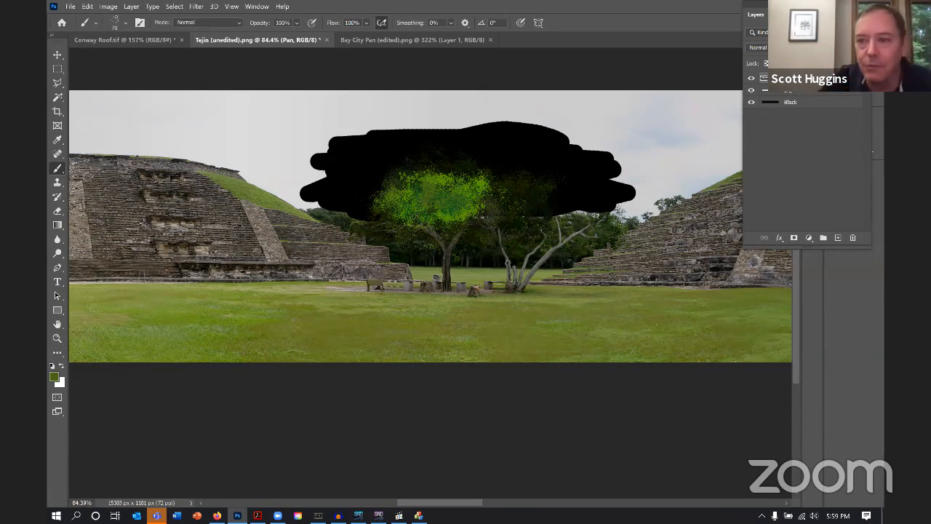
Toggle the Black layer's visibility to check the tree crowns against transparency across the panorama, ending with the layer hidden
left_click(752, 103)
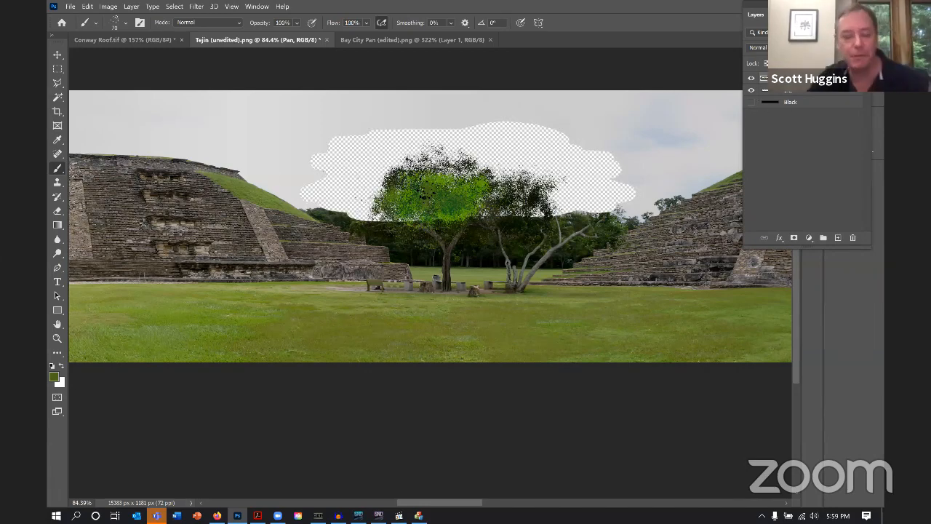
scroll(393, 185, "down", 5)
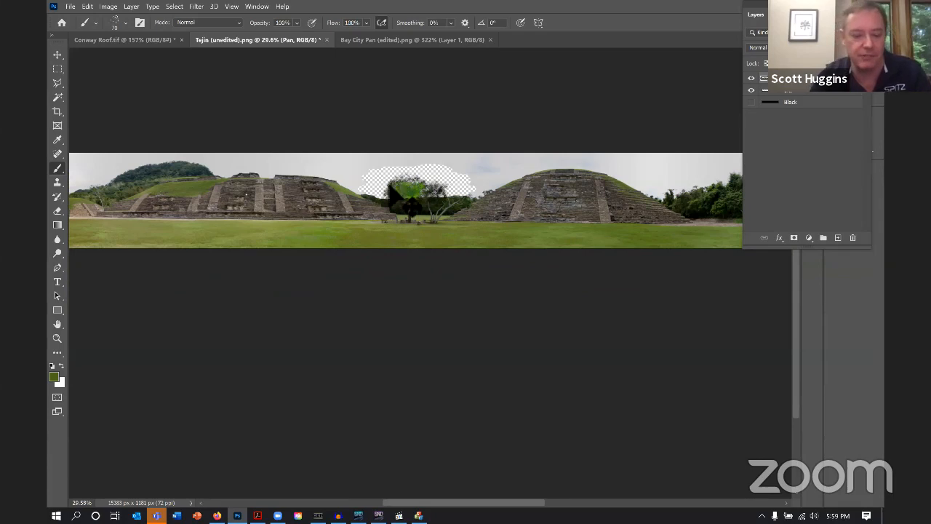
left_click(751, 102)
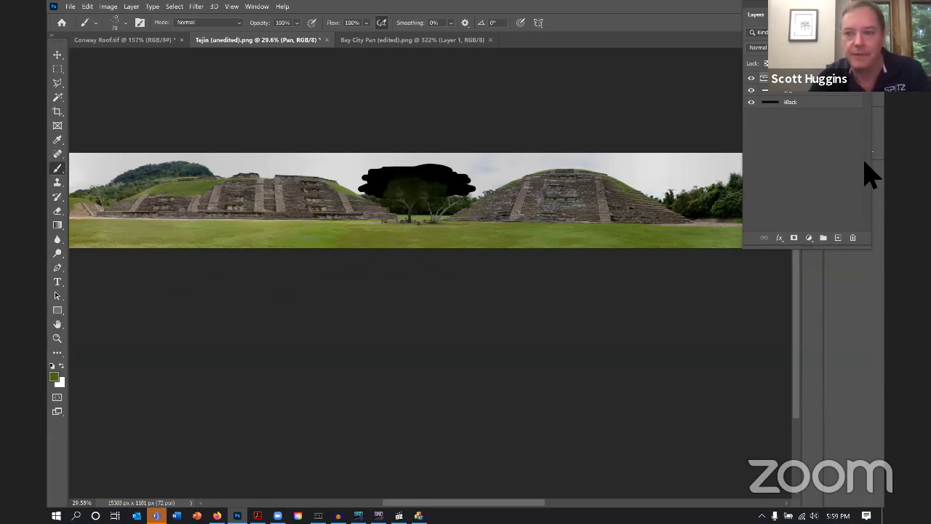
left_click(751, 101)
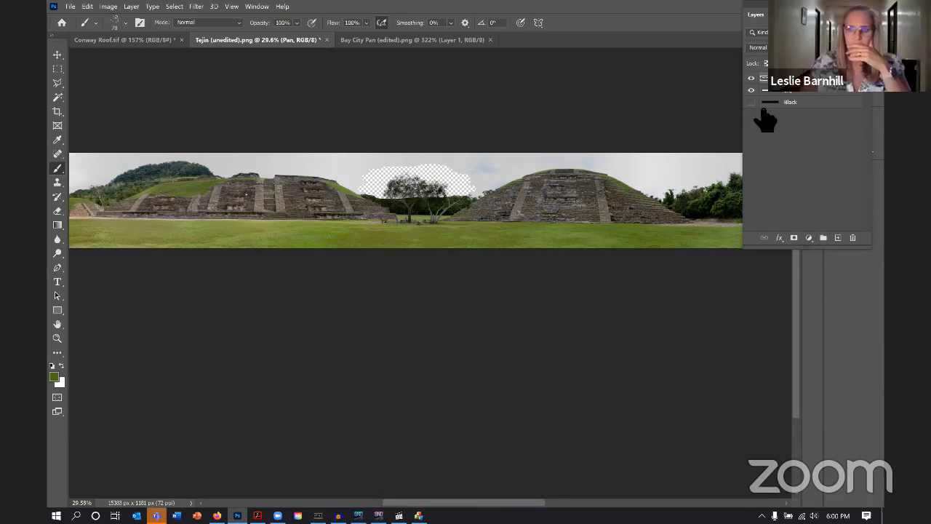
Switch to the Bay City Pan (edited).png document and view the large red-leaved trees against the transparent sky
left_click(370, 40)
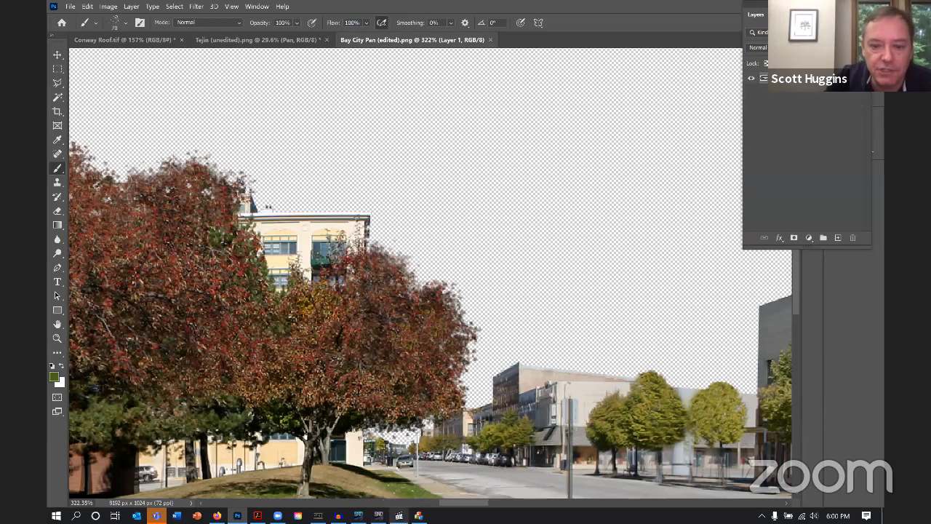
scroll(430, 274, "left", 1)
scroll(430, 274, "left", 10)
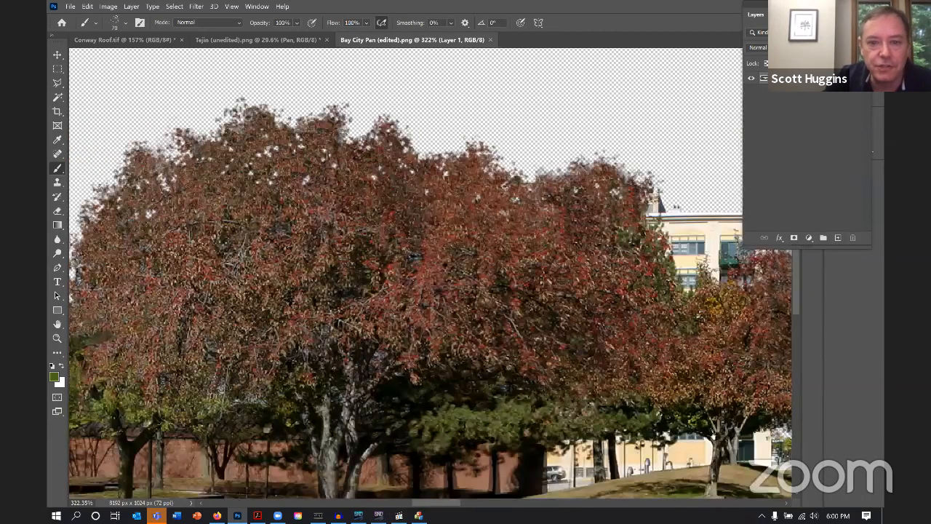
Examine the green and red tree crowns against the transparent sky along the Bay City panorama, ending with the whole panorama in view
scroll(431, 274, "left", 10)
scroll(431, 274, "right", 10)
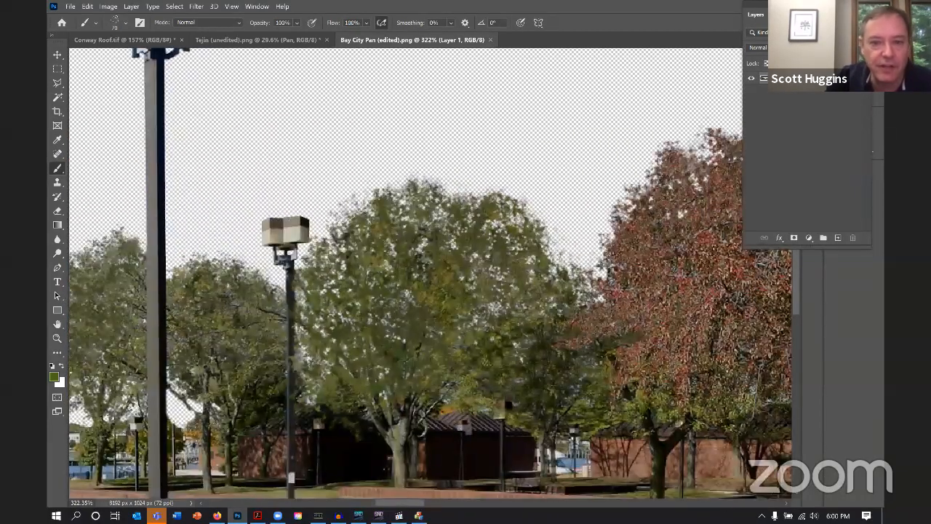
scroll(430, 274, "right", 10)
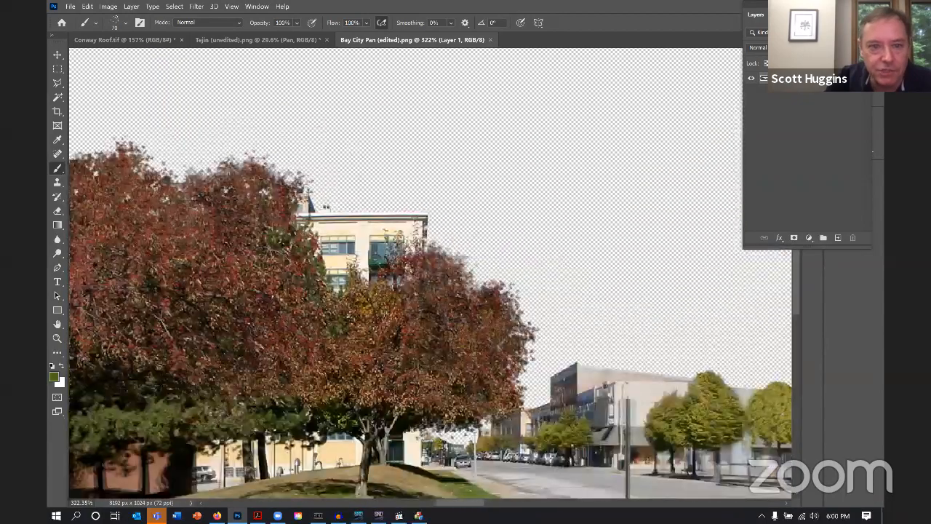
scroll(430, 274, "left", 15)
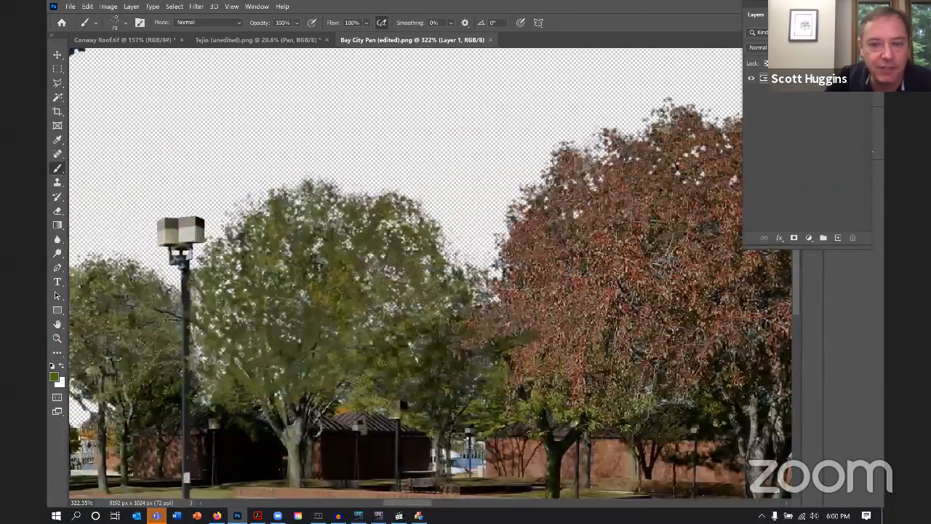
scroll(431, 275, "right", 15)
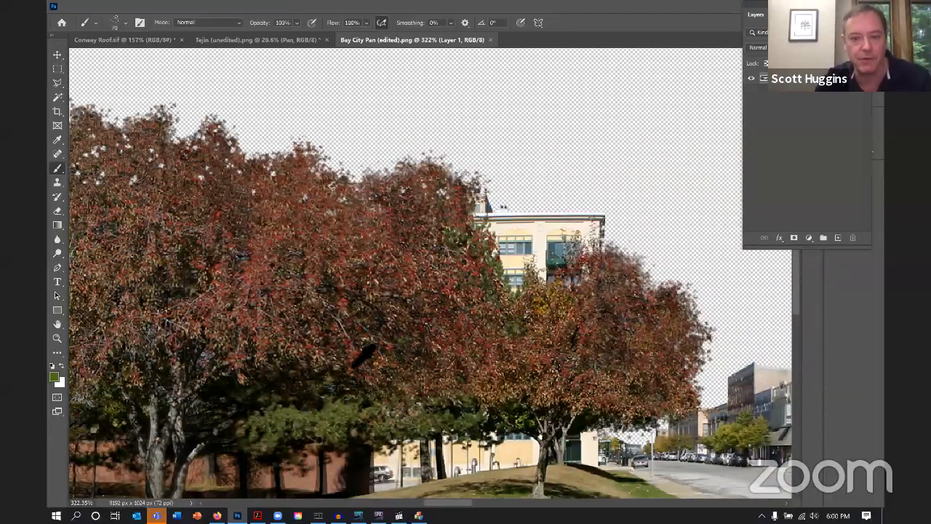
scroll(361, 355, "down", 1)
scroll(361, 355, "down", 10)
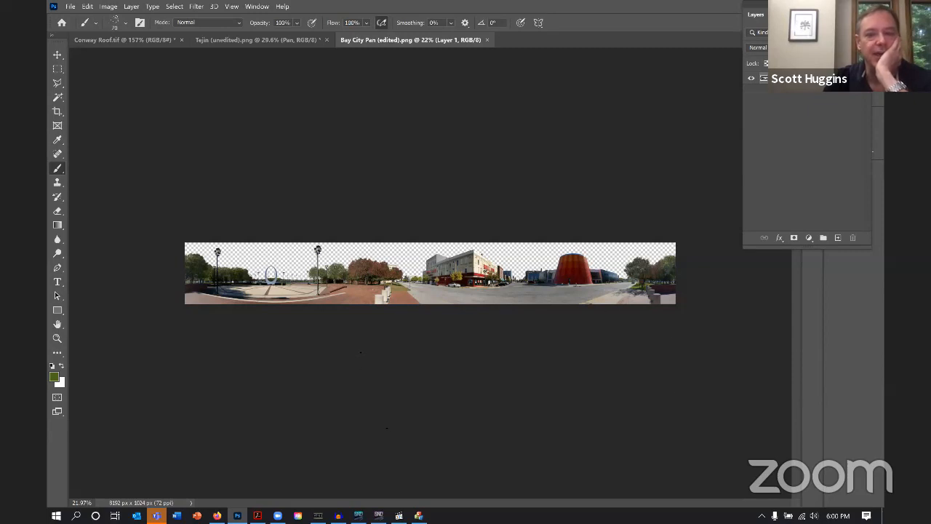
Switch to the Move tool and reposition the Layers panel lower so its tabs and layer list are unobstructed
left_click(58, 56)
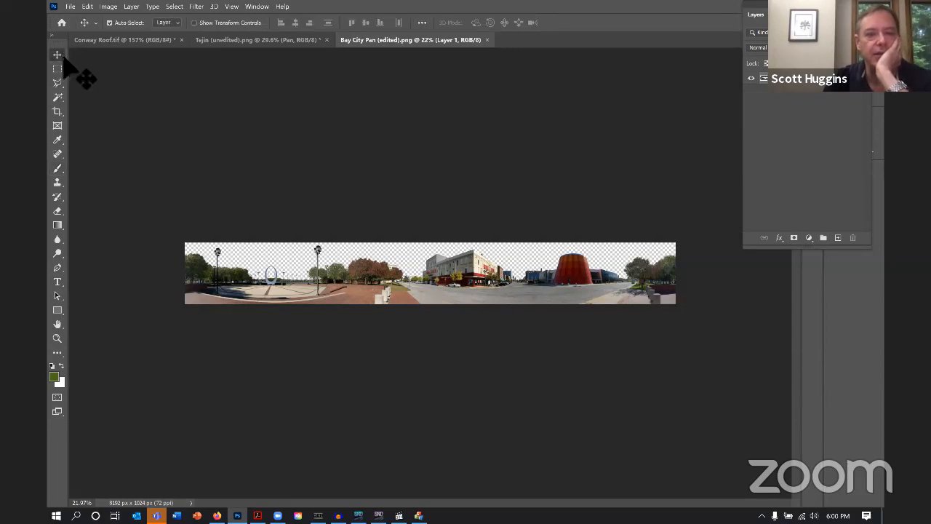
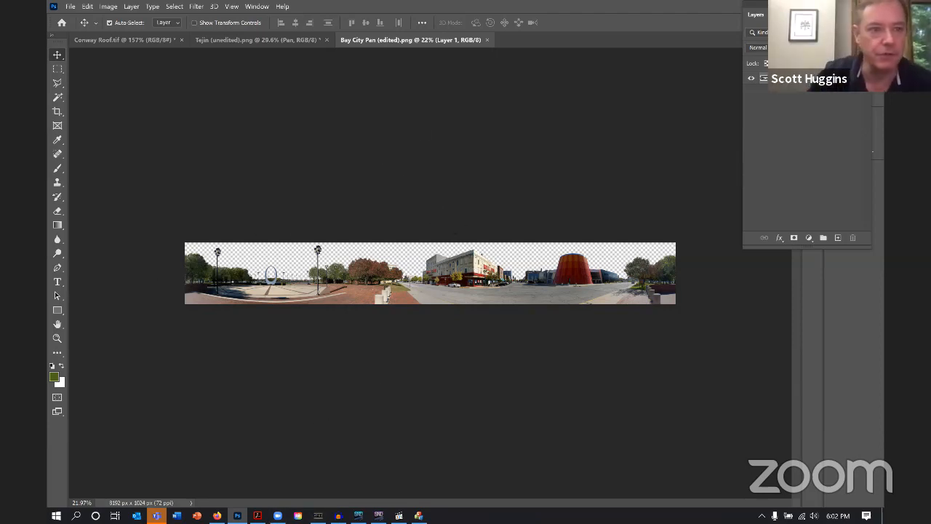
left_click(71, 7)
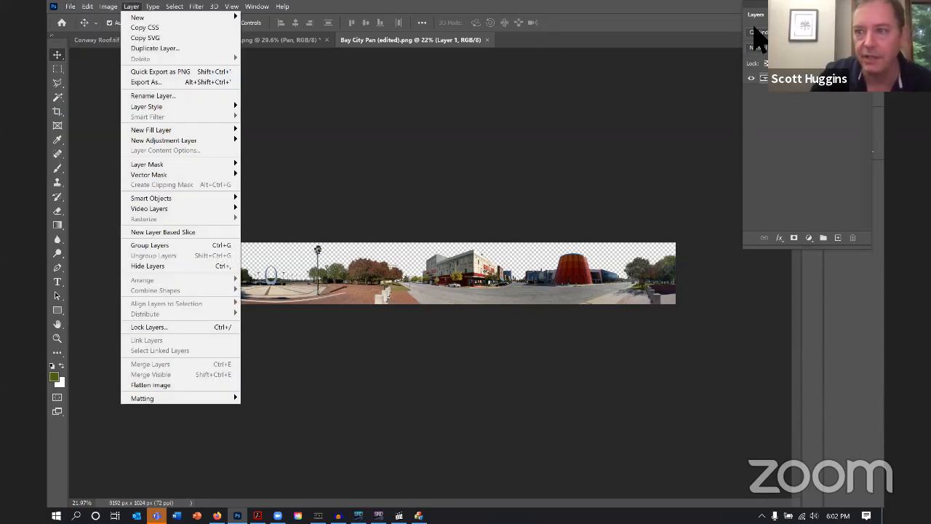
left_click_drag(840, 2, 843, 85)
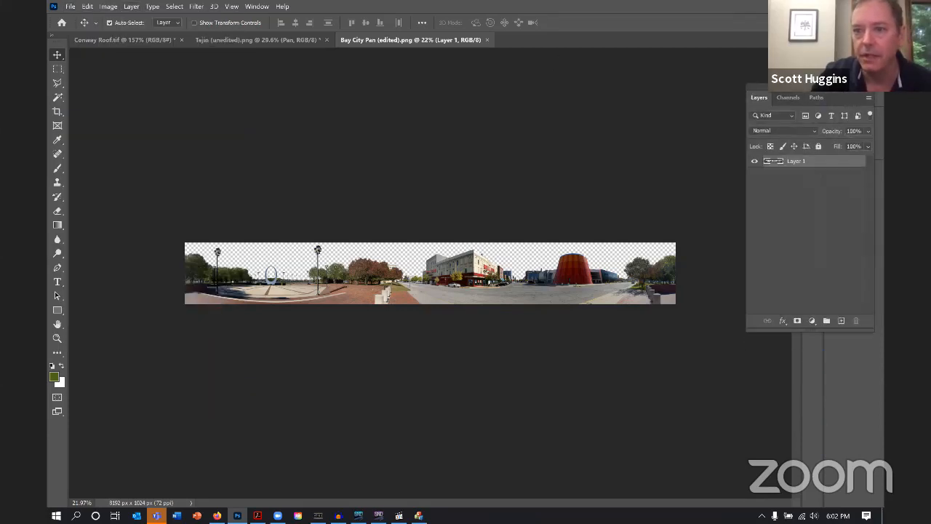
Switch to File Explorer from the desktop and open the BOOTCAMP (C:) drive
key("super+d")
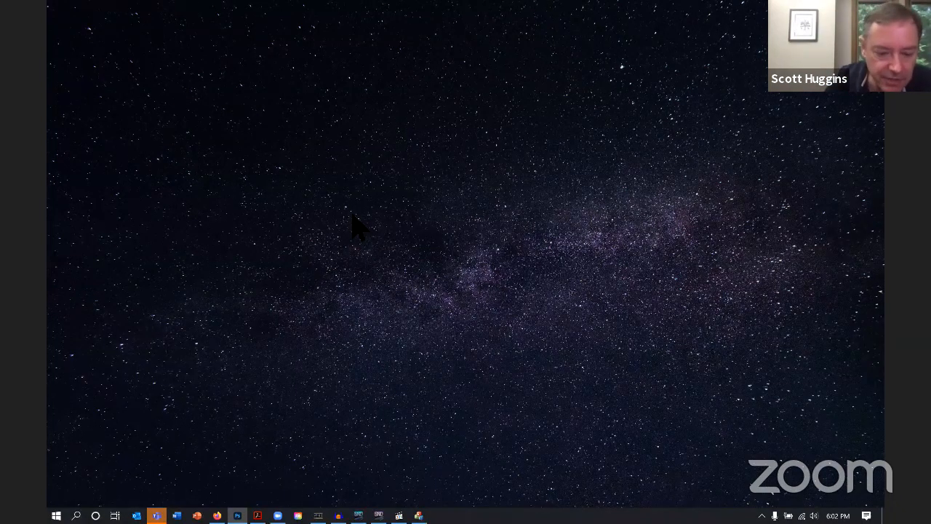
key("super+e")
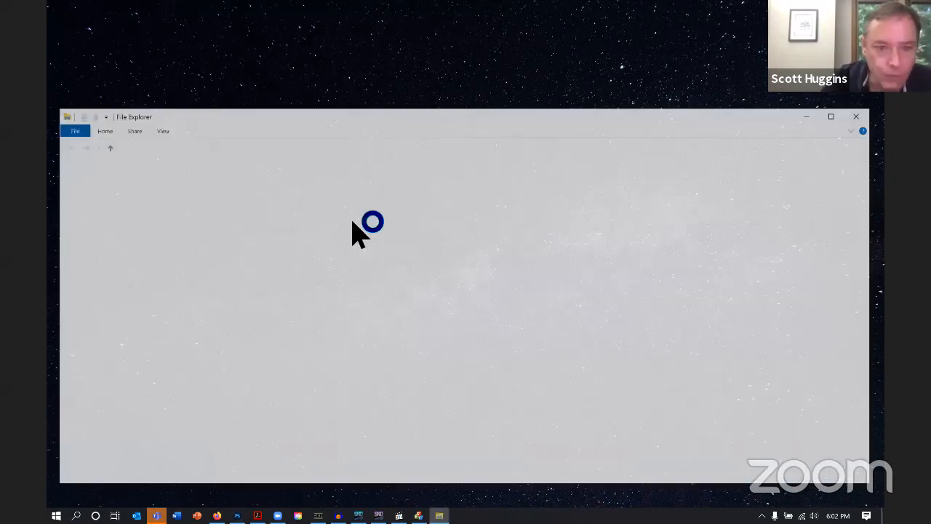
left_click(95, 330)
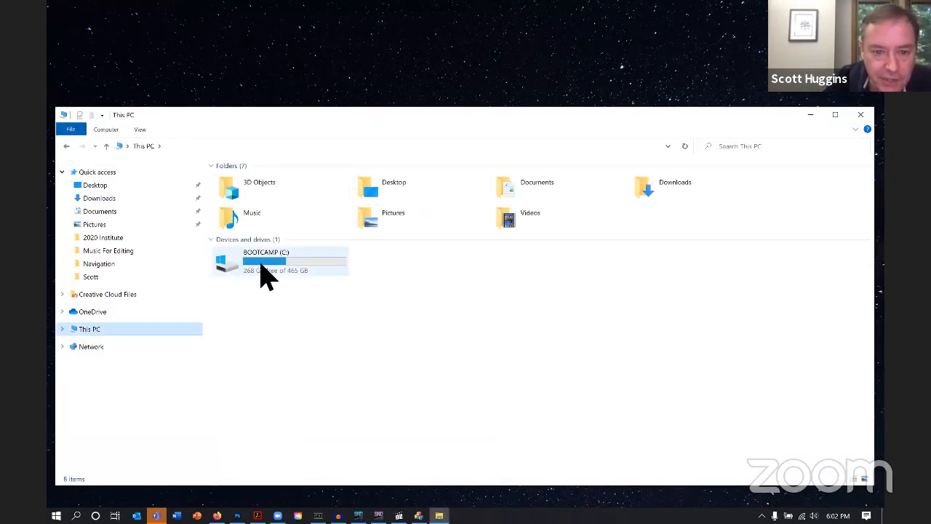
double_click(259, 267)
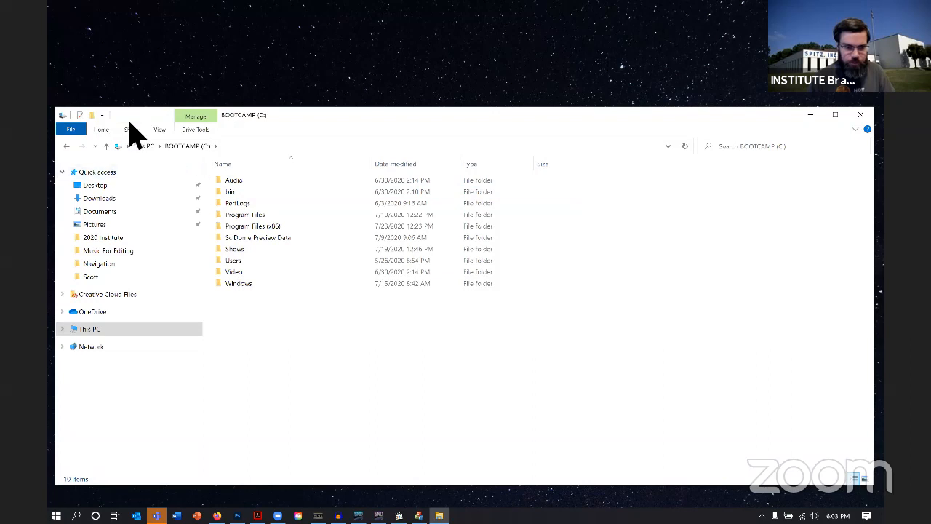
Go to the C:\ProgramData folder by entering its path, spelling the folder name without a space
left_click(214, 145)
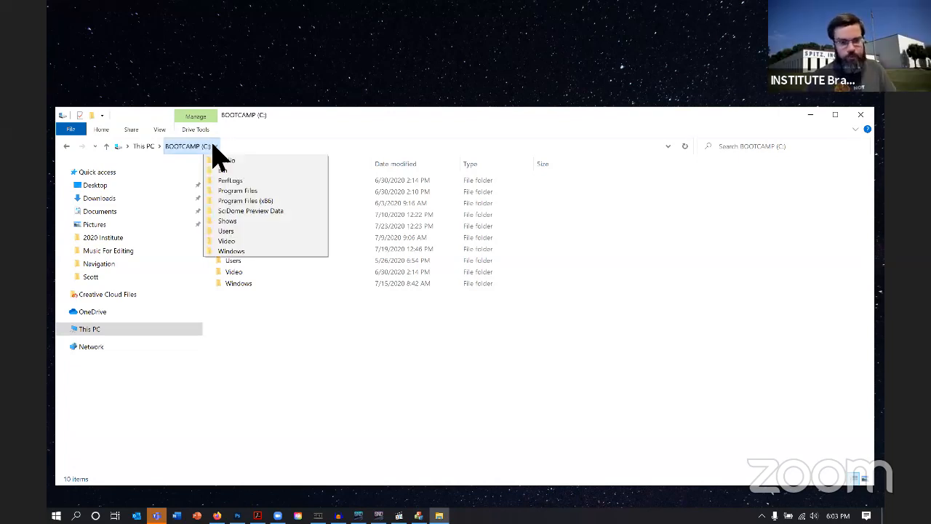
left_click(286, 153)
left_click(289, 149)
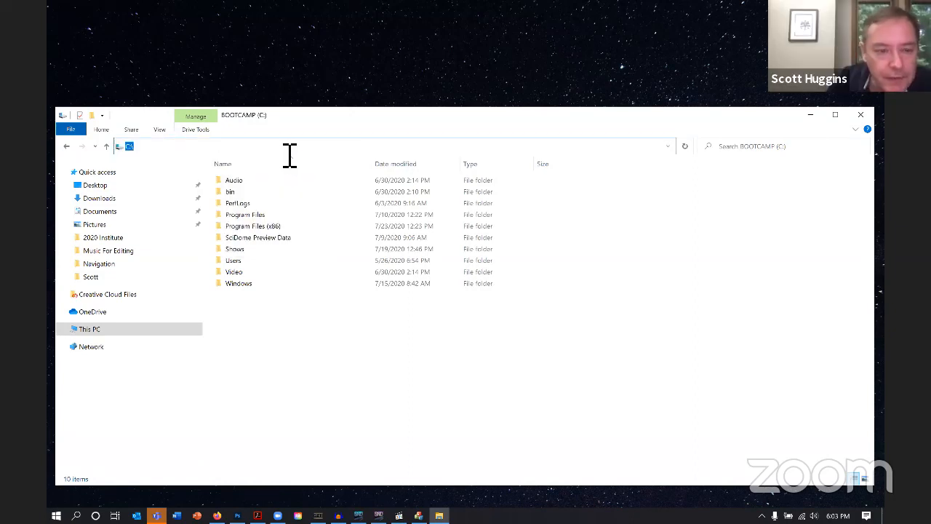
left_click(185, 154)
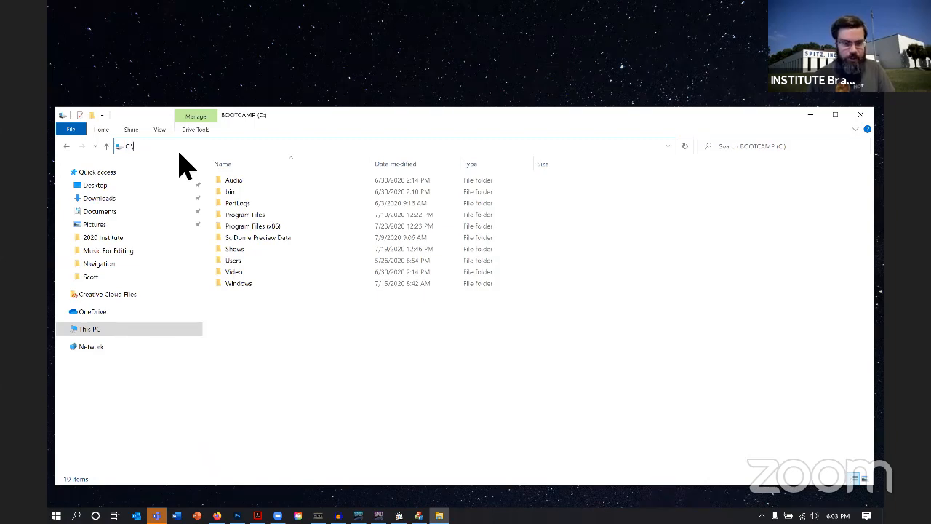
type("progra")
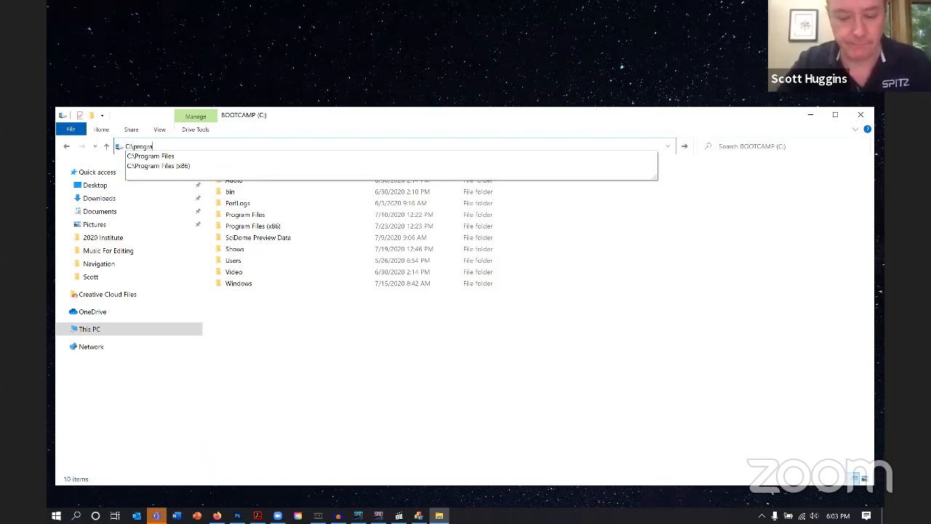
type("m data")
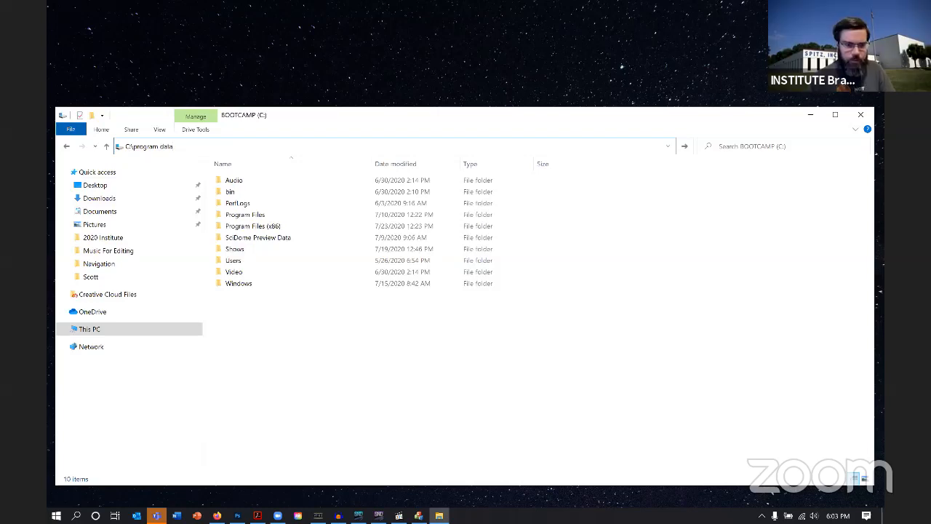
key("Return")
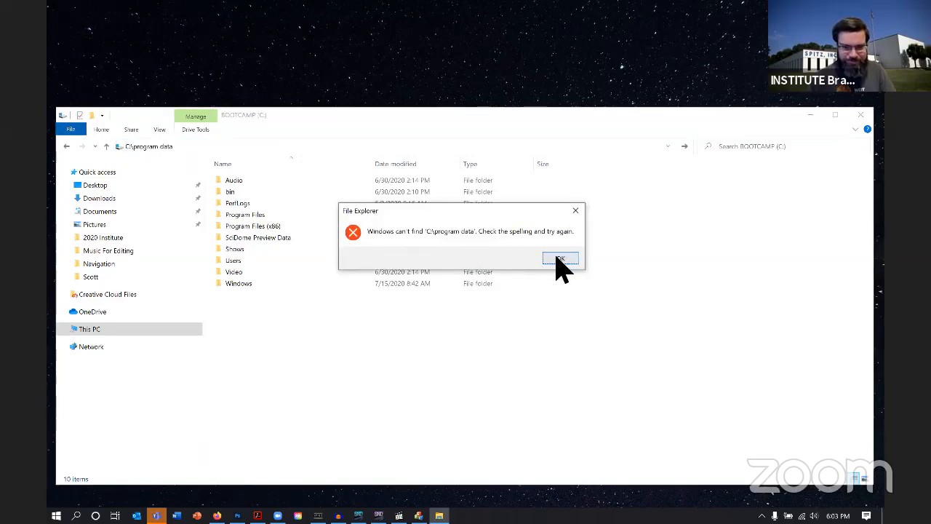
left_click(561, 260)
left_click(163, 147)
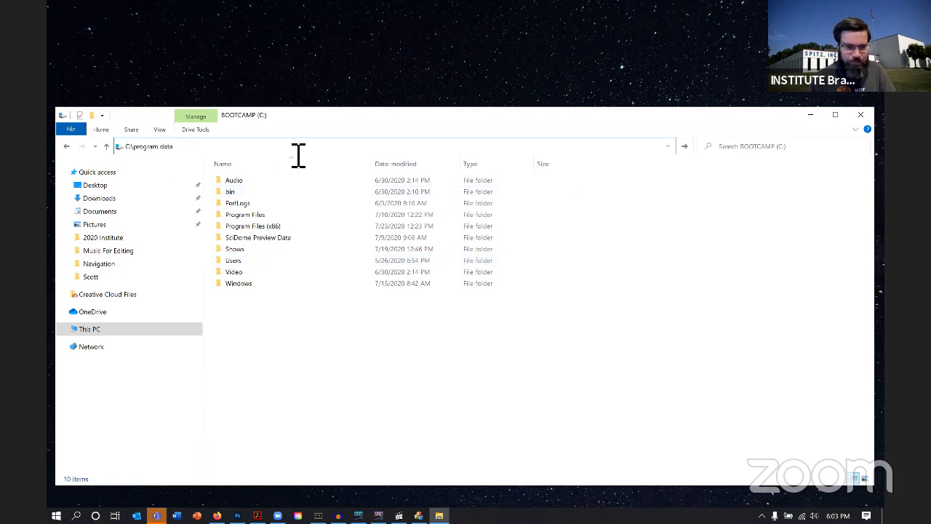
key("BackSpace")
key("Return")
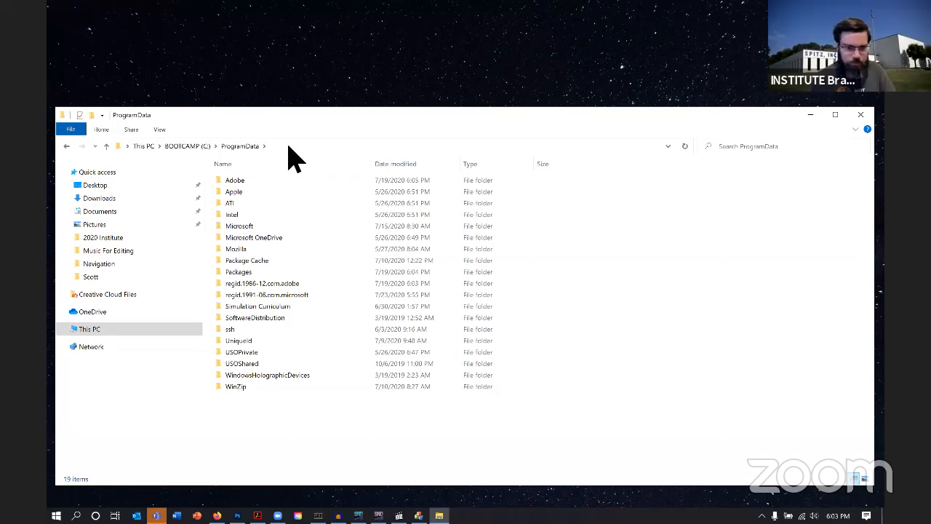
Open the Horizon Panoramas folder inside Simulation Curriculum, Starry Night Prefs, Sky Data
double_click(255, 307)
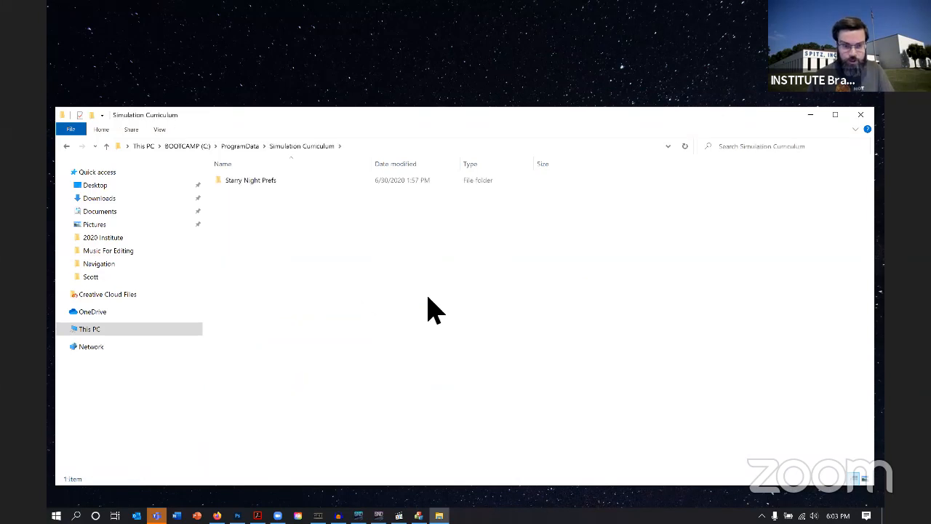
double_click(261, 183)
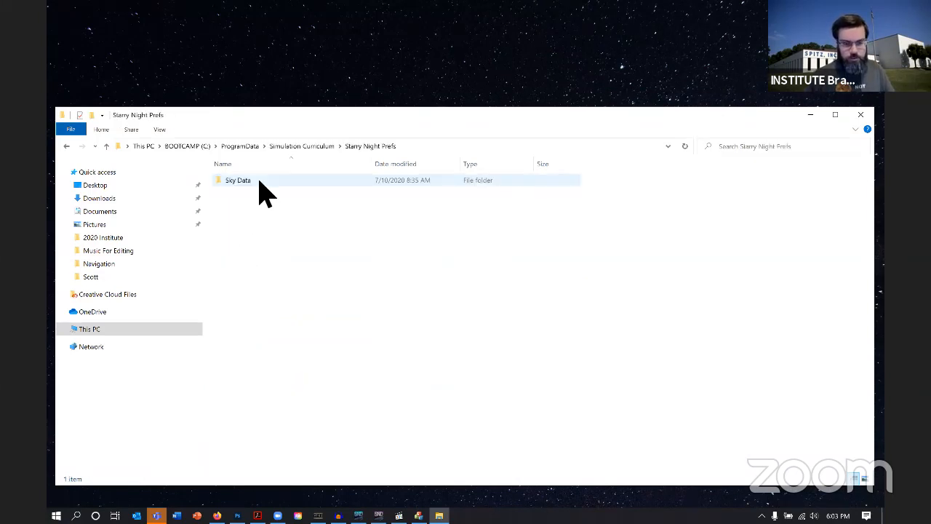
double_click(262, 188)
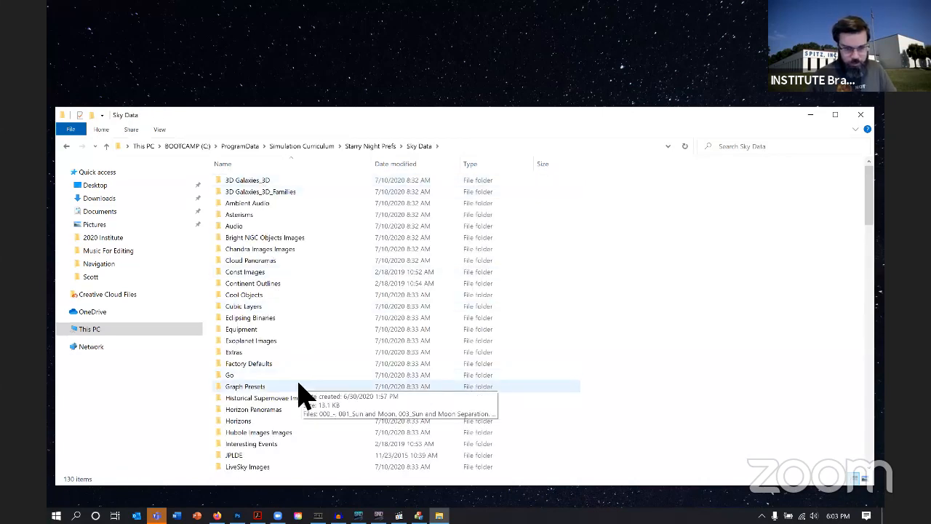
double_click(265, 409)
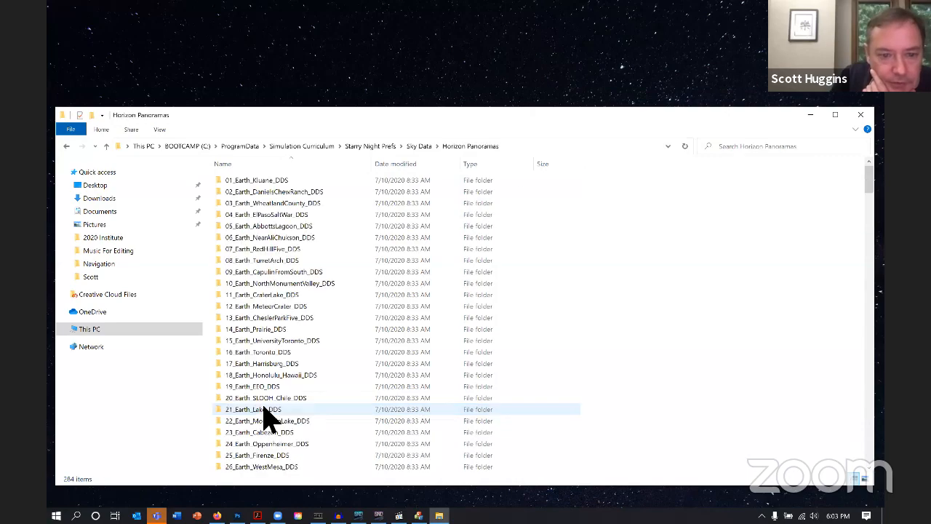
Look through the Horizon Panoramas folder, examining the DDS subfolders and the text documents of the Earth panoramas
scroll(604, 298, "down", 20)
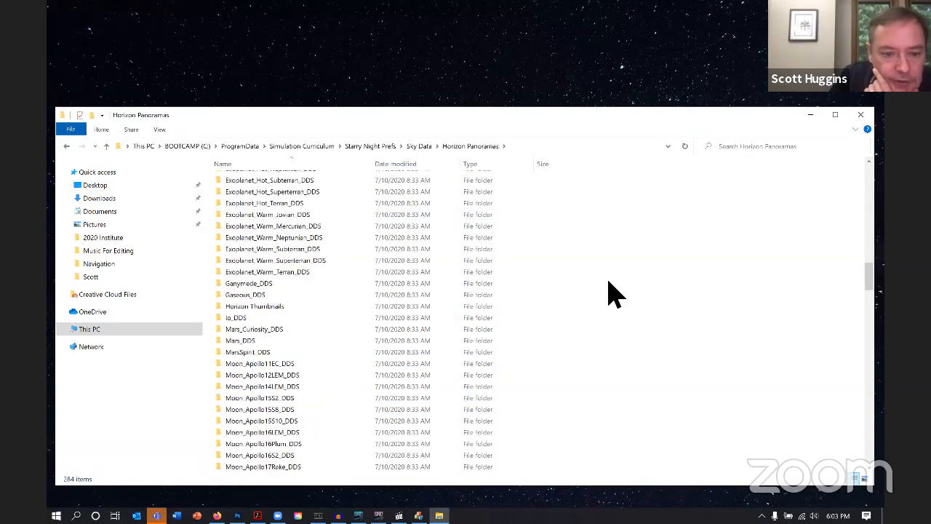
scroll(608, 282, "down", 20)
scroll(608, 282, "up", 20)
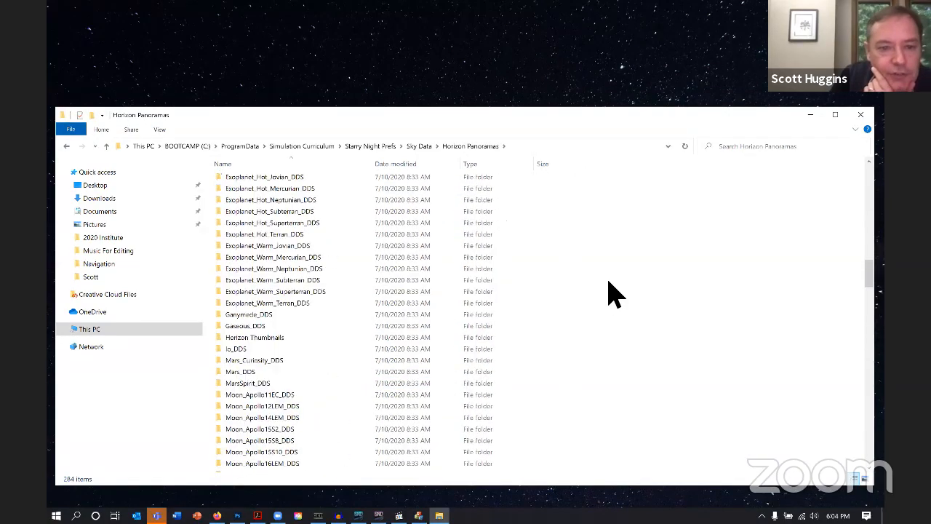
scroll(608, 292, "up", 16)
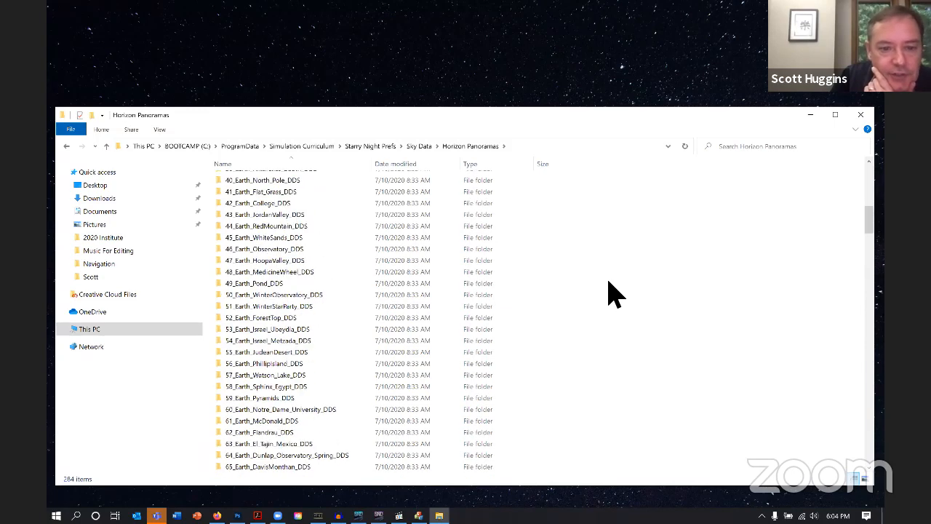
scroll(611, 293, "down", 20)
scroll(610, 283, "down", 8)
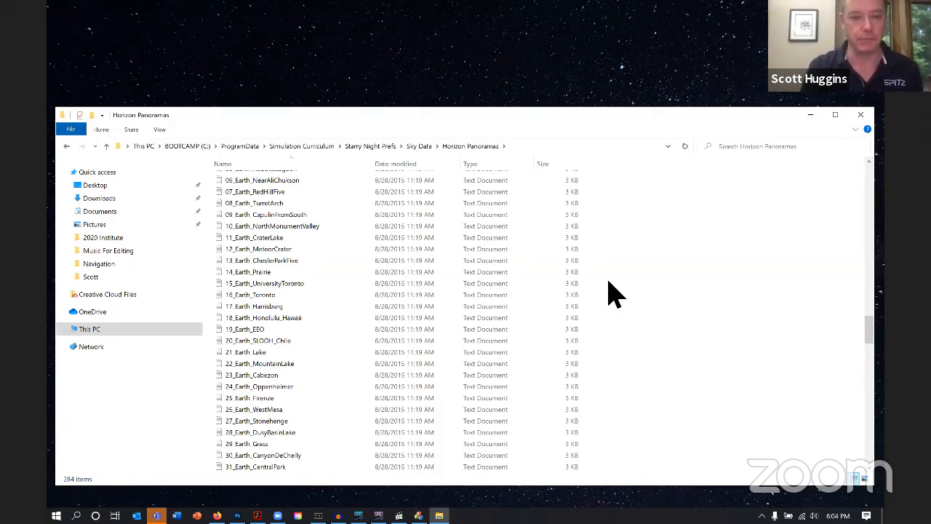
scroll(611, 291, "down", 2)
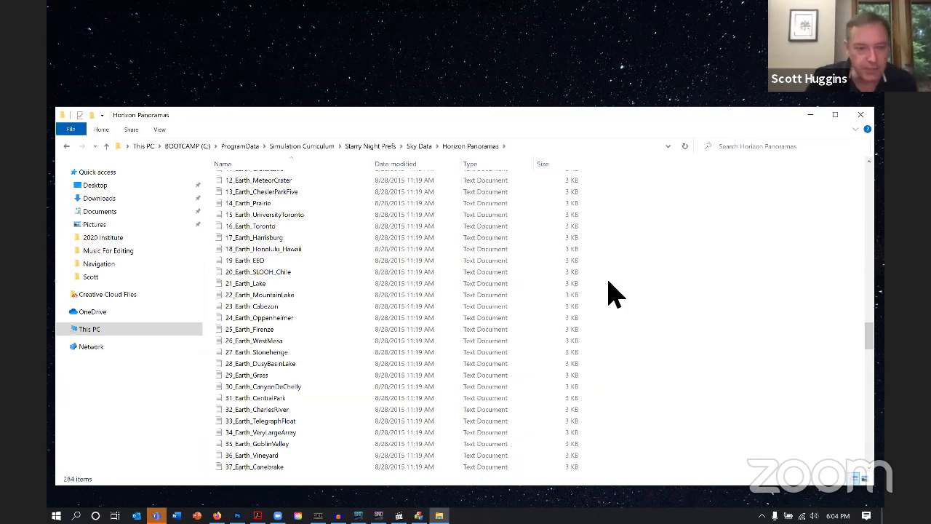
scroll(218, 306, "down", 2)
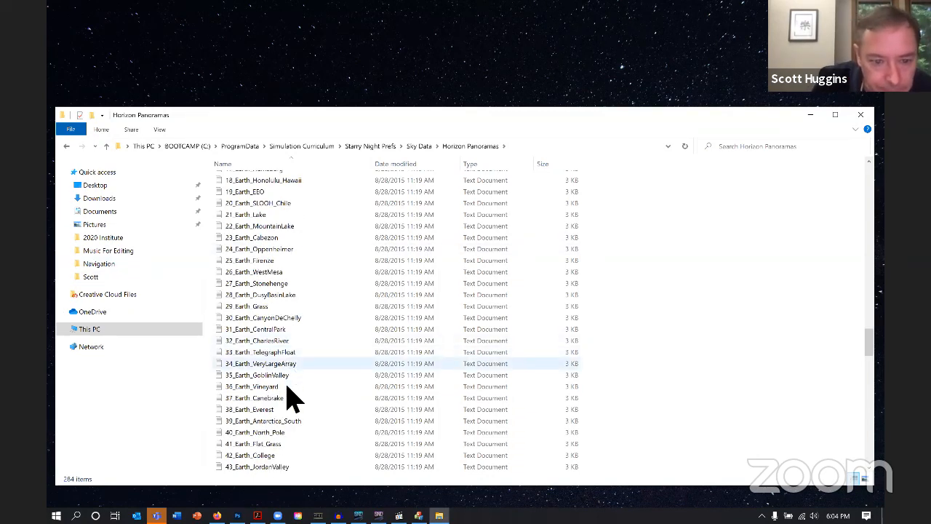
scroll(306, 418, "down", 5)
scroll(305, 418, "down", 7)
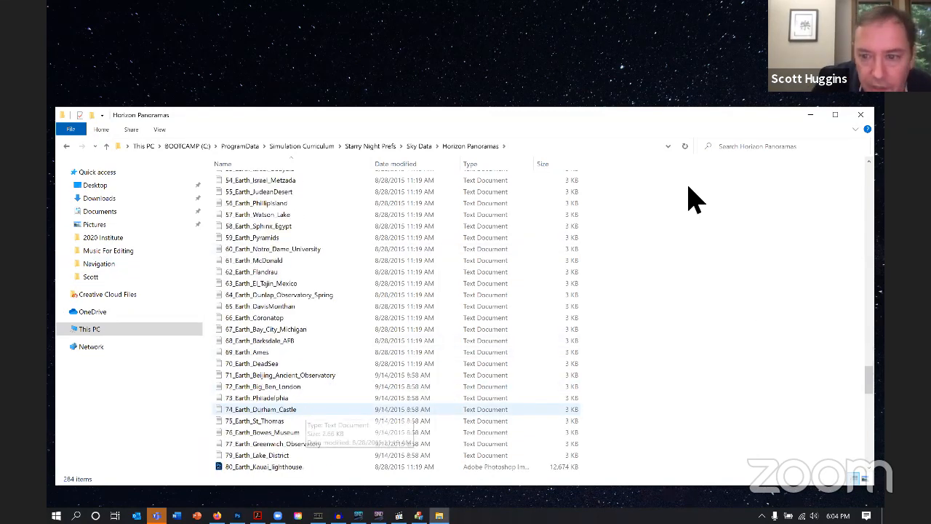
Apply the Details view to the Horizon Panoramas folder and look through the remaining text documents to the end of the list
right_click(660, 235)
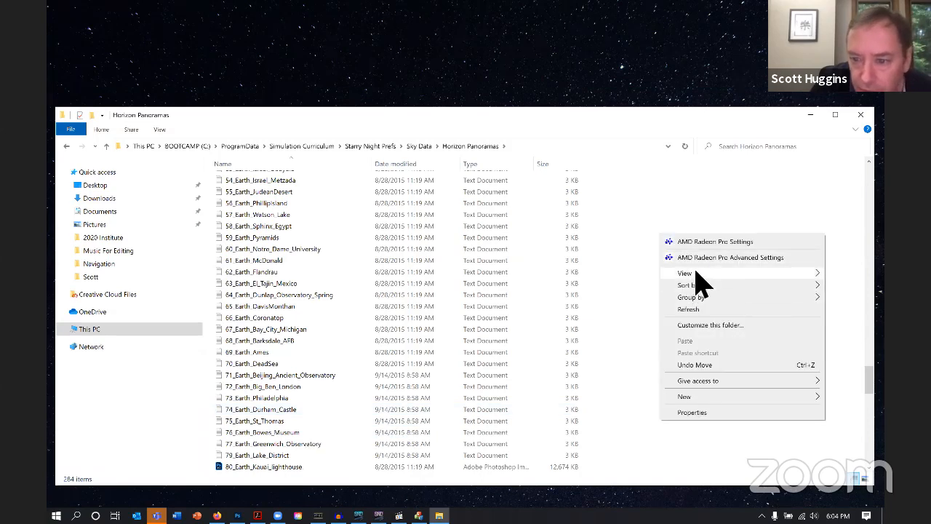
mouse_move(694, 274)
left_click(581, 335)
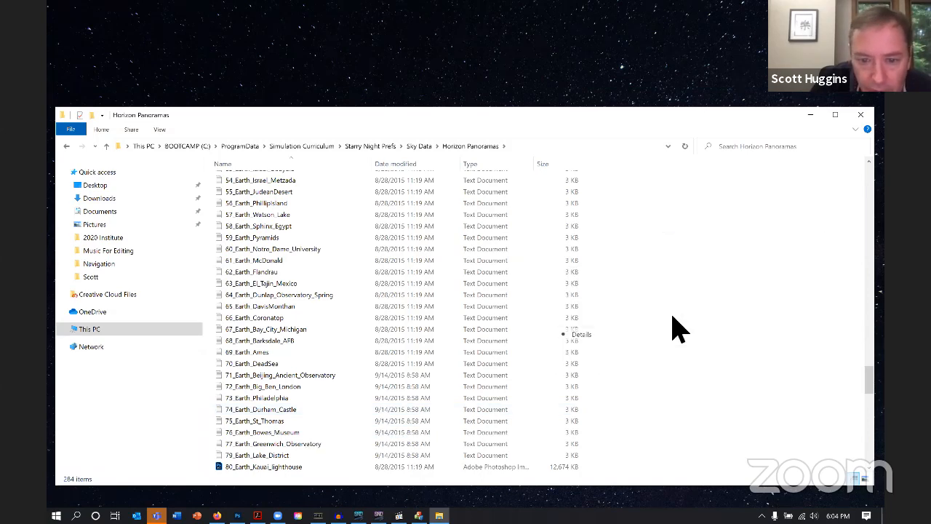
scroll(491, 329, "down", 10)
scroll(491, 329, "down", 3)
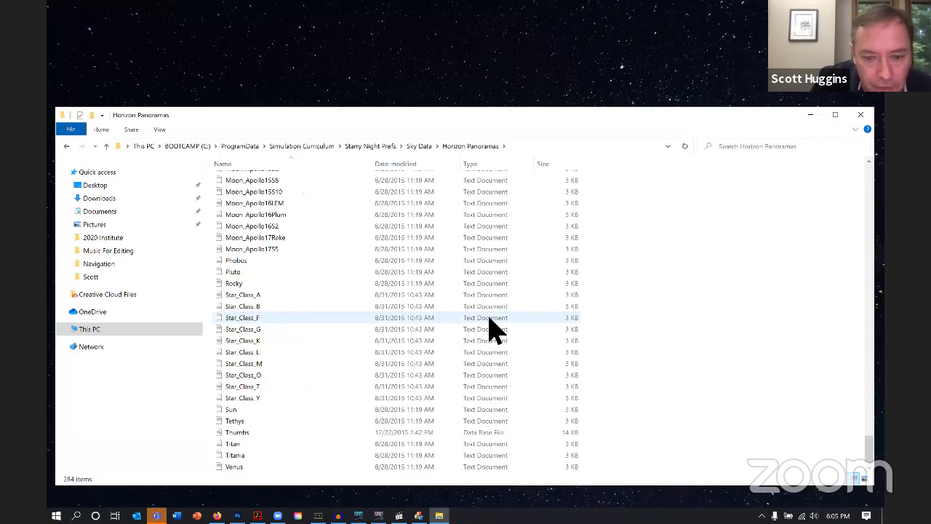
Look back through the Horizon Panoramas folder, comparing the DDS subfolders with the panorama text documents and the Eastern_Gym and Eastern_Snow image files
scroll(491, 330, "up", 20)
scroll(491, 330, "up", 7)
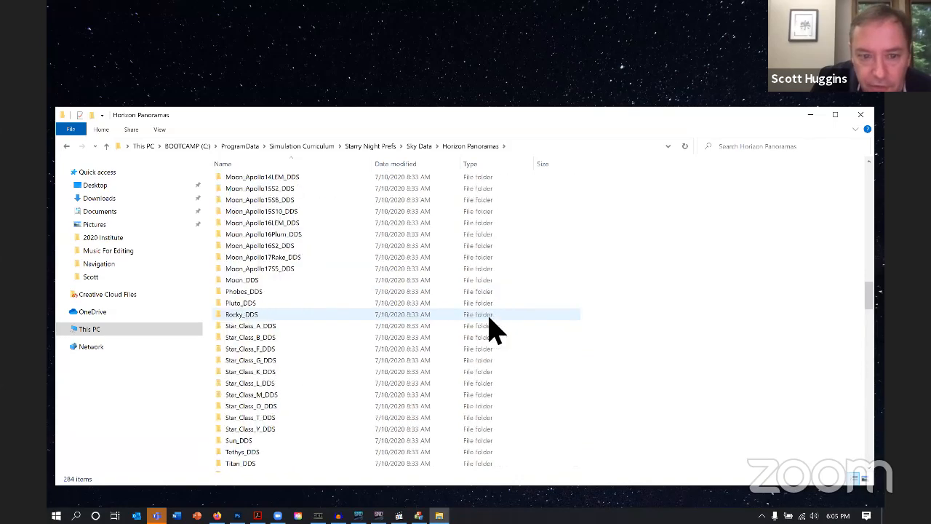
scroll(491, 330, "down", 16)
scroll(491, 330, "up", 13)
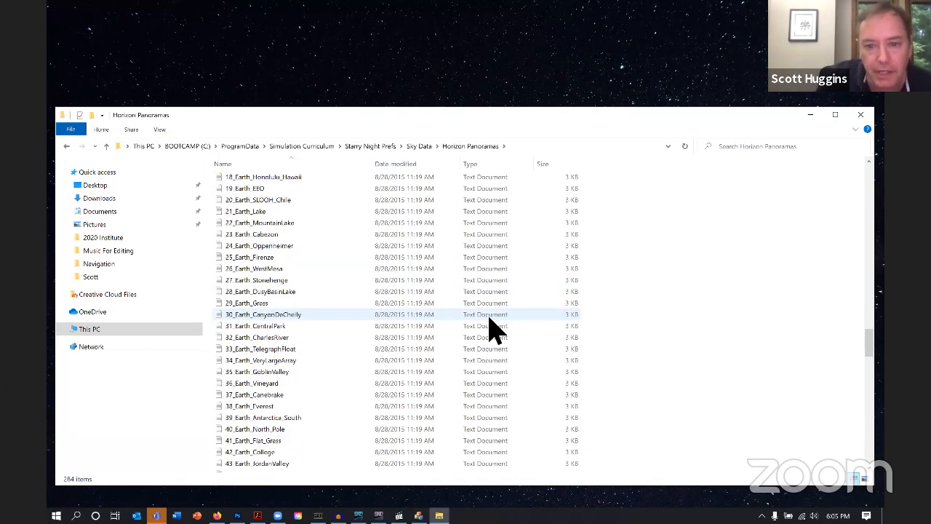
scroll(491, 329, "down", 4)
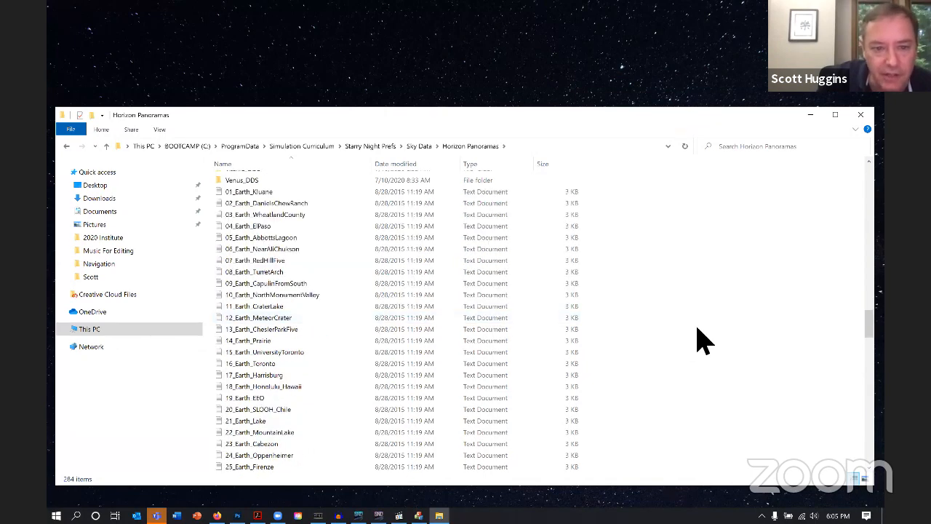
scroll(698, 331, "up", 4)
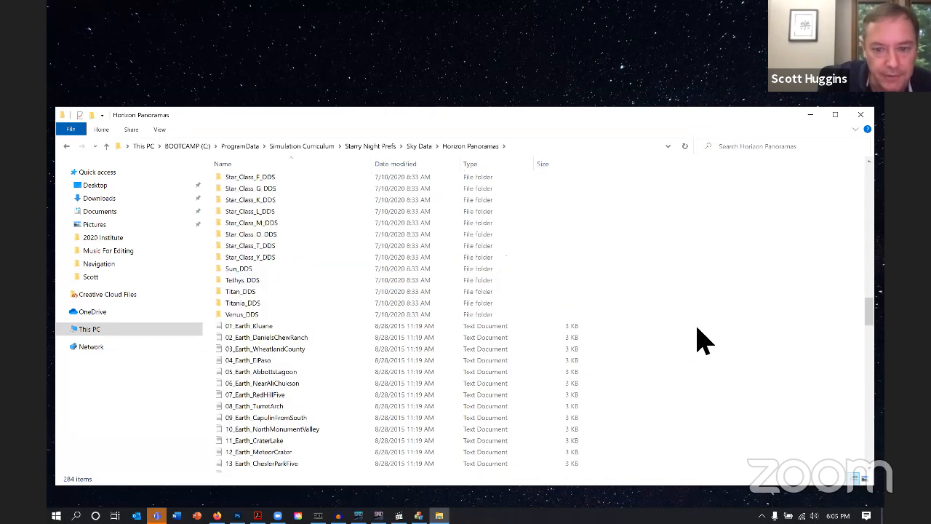
scroll(698, 331, "down", 20)
scroll(698, 340, "down", 2)
scroll(698, 340, "up", 6)
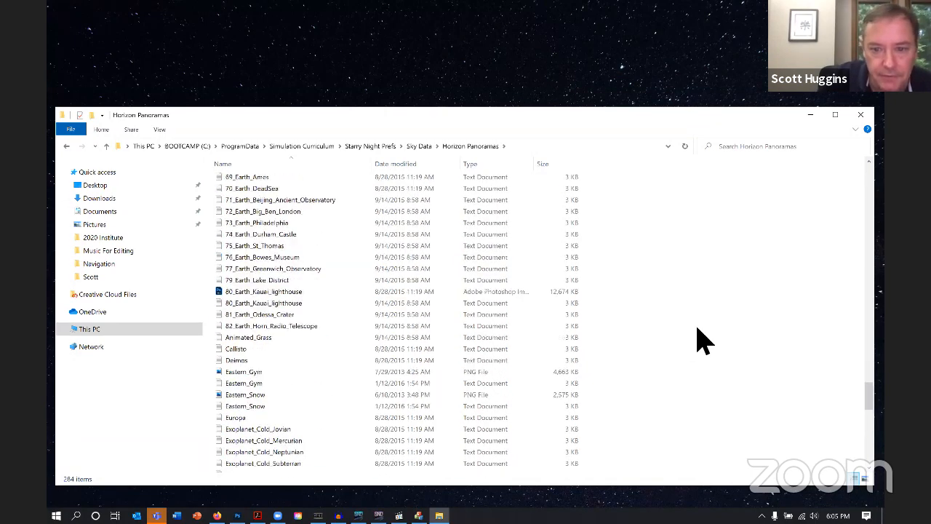
scroll(698, 341, "down", 2)
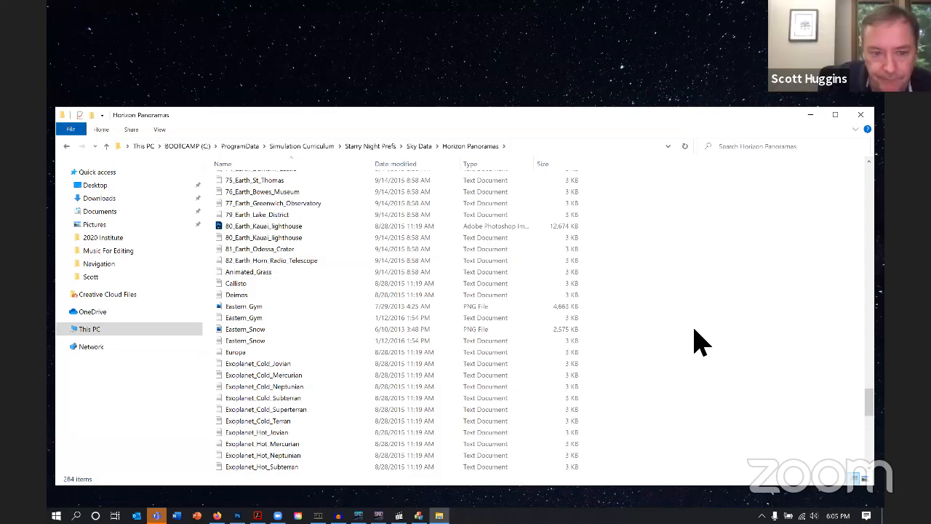
scroll(696, 341, "down", 1)
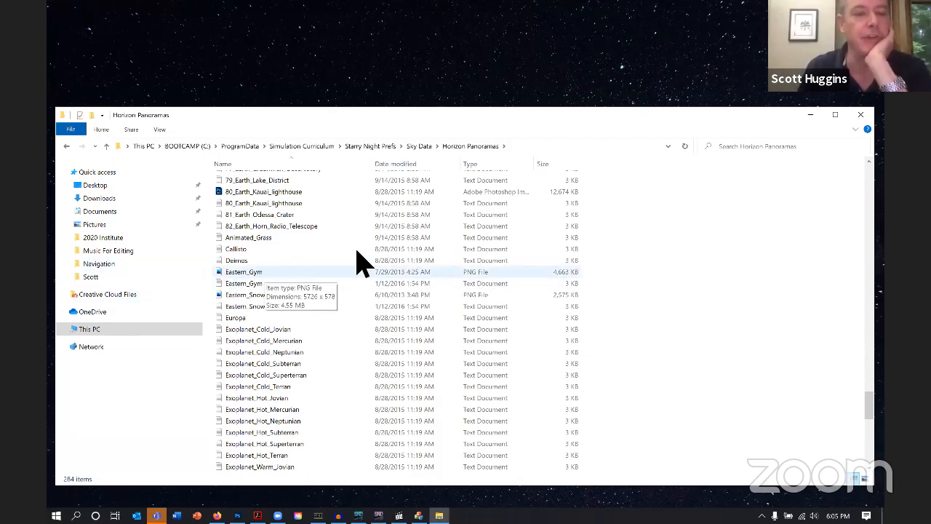
scroll(356, 262, "up", 20)
scroll(353, 246, "up", 12)
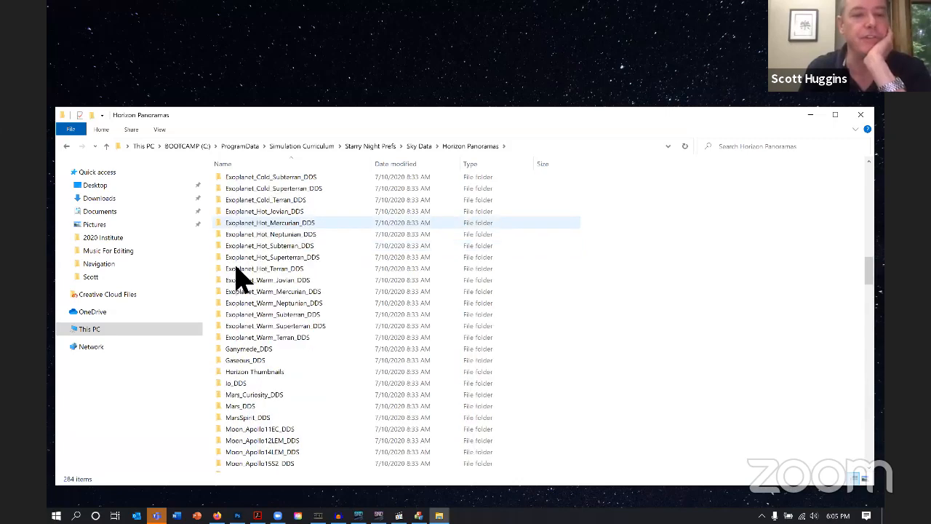
scroll(705, 443, "down", 15)
scroll(709, 454, "down", 20)
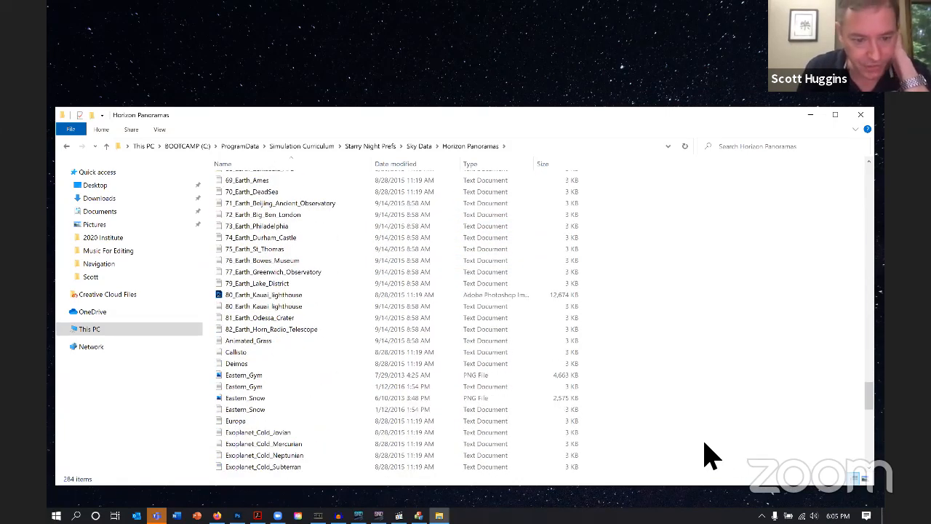
Duplicate the Eastern_Snow text document within the Horizon Panoramas folder
scroll(709, 454, "down", 2)
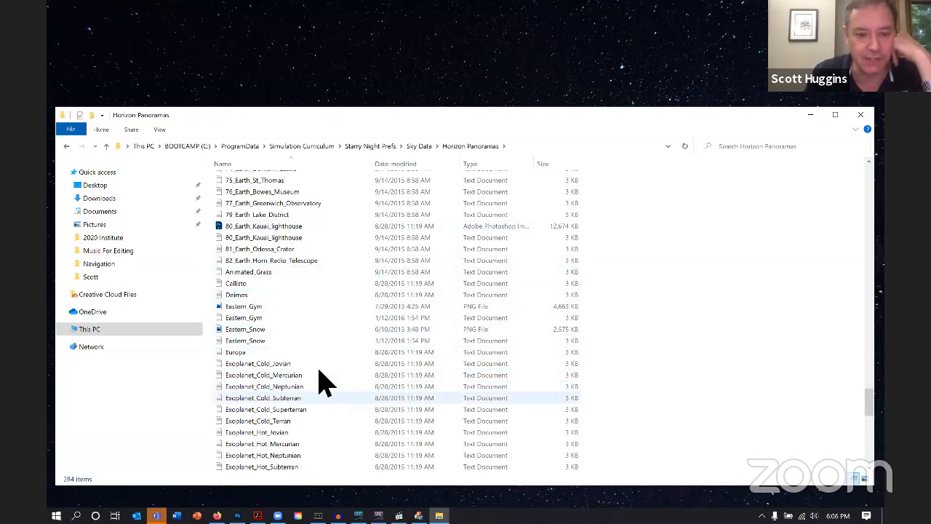
right_click(264, 341)
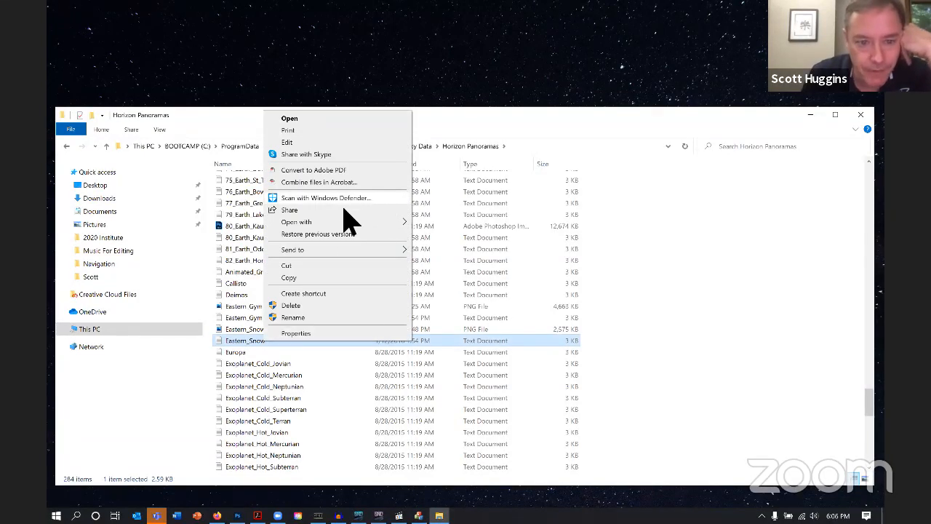
left_click(245, 350)
right_click(247, 351)
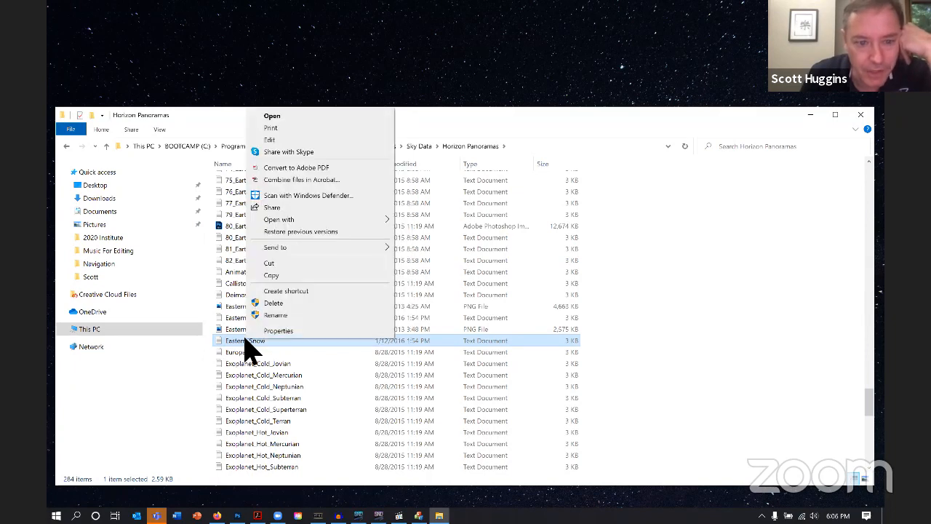
left_click(272, 275)
right_click(688, 297)
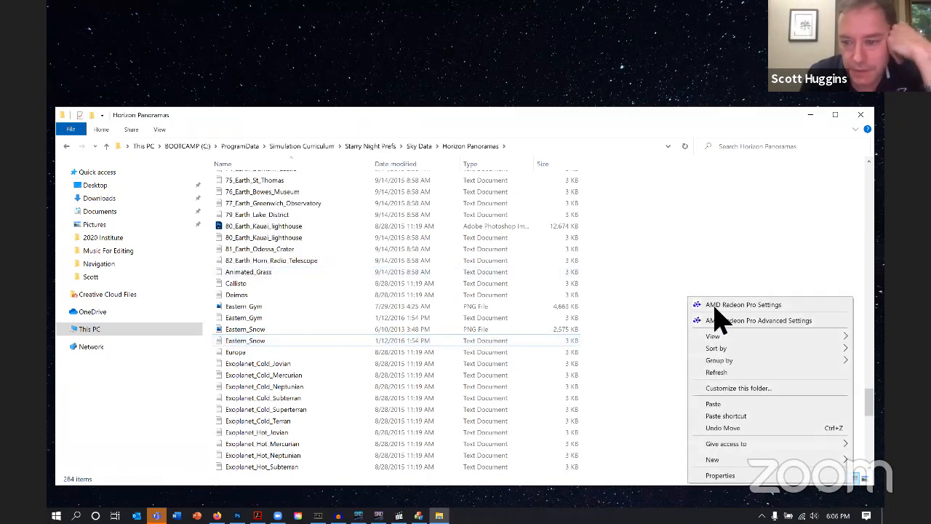
left_click(734, 404)
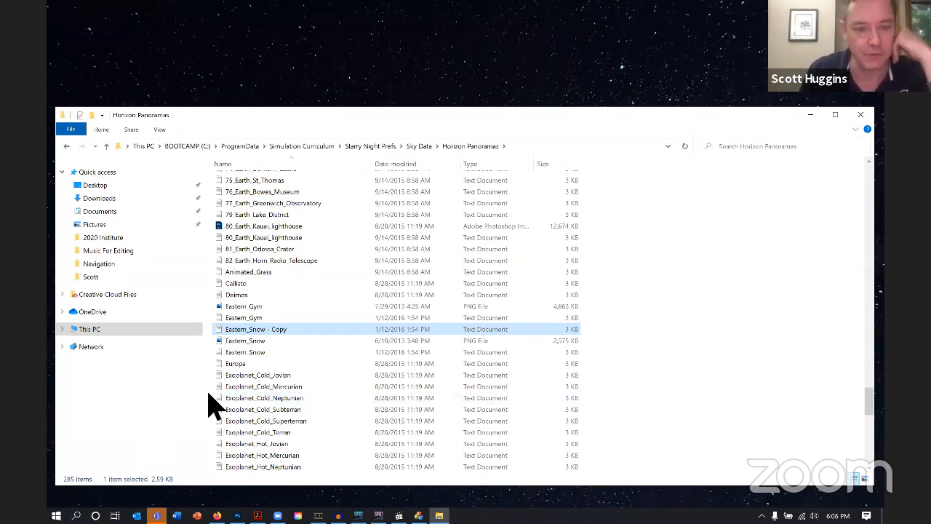
Rename the copy of the Eastern_Snow text document as El_Tajin
left_click(273, 329)
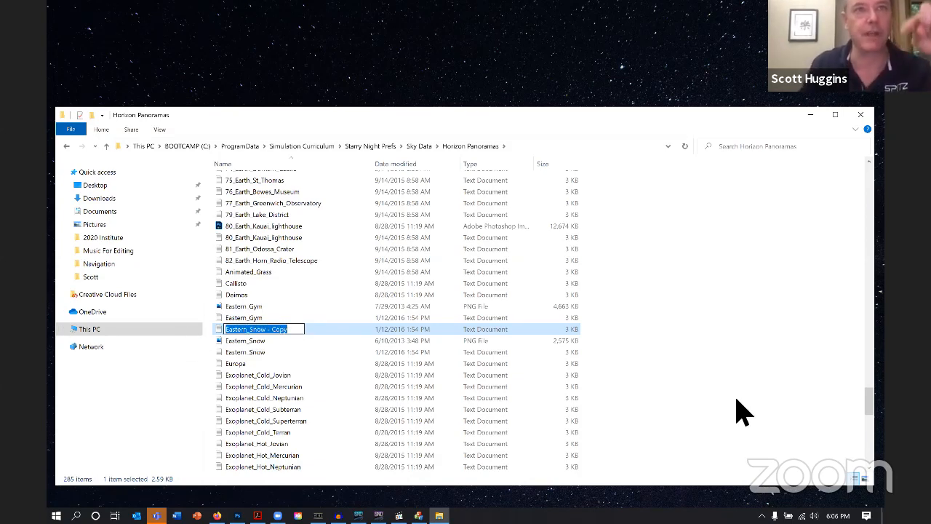
type("E")
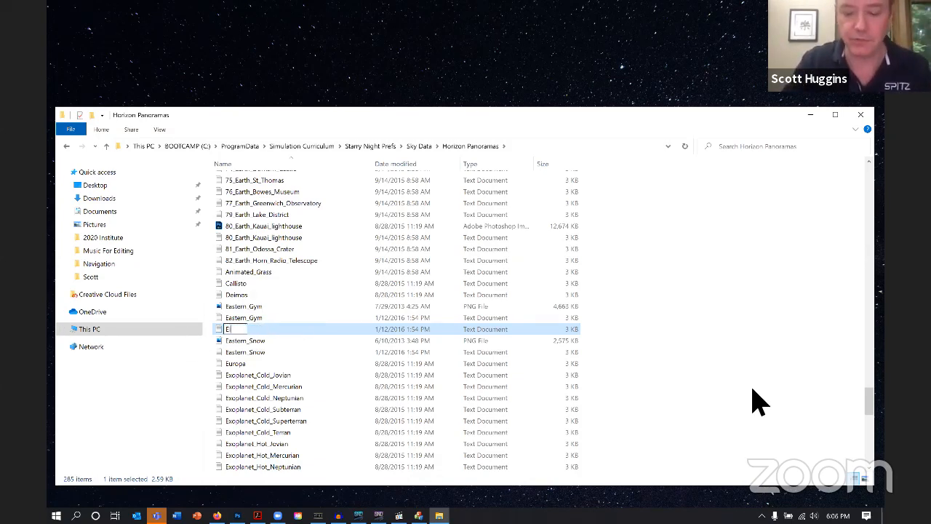
type("l_Tajin")
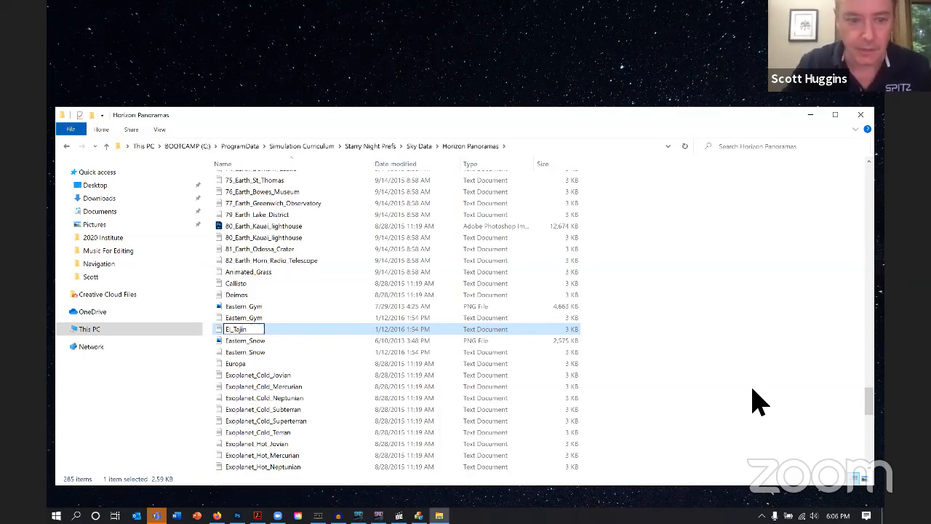
key("Return")
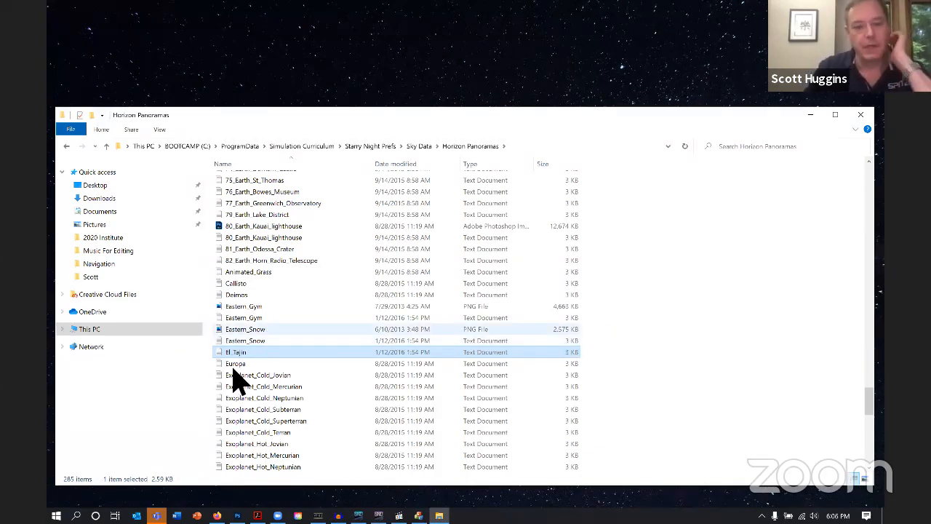
Open the El_Tajin text document in WordPad, look over its opening lines, and reposition its window over the folder window
right_click(248, 356)
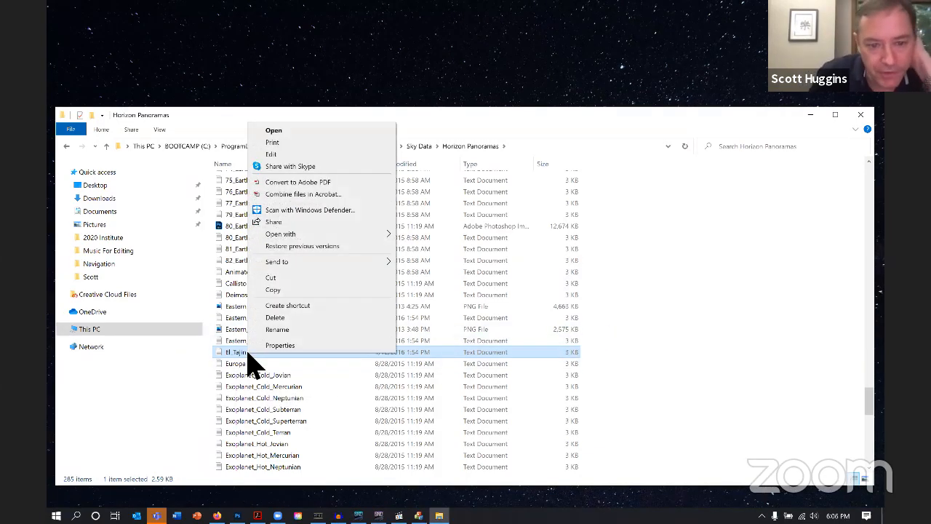
mouse_move(320, 234)
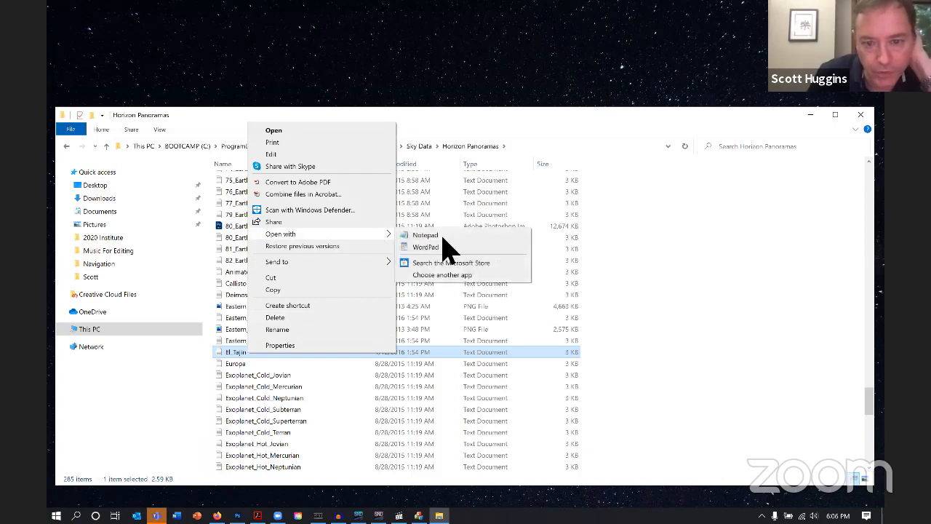
left_click(446, 257)
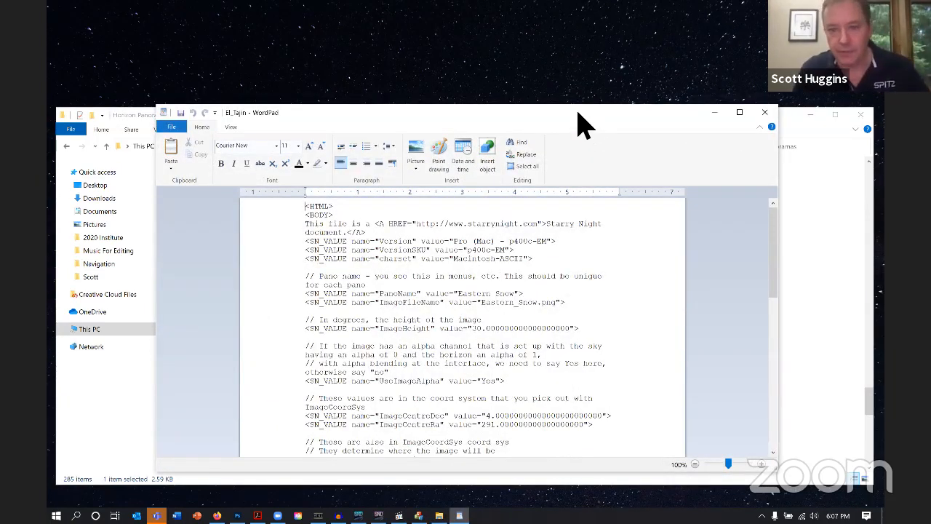
left_click_drag(582, 124, 501, 24)
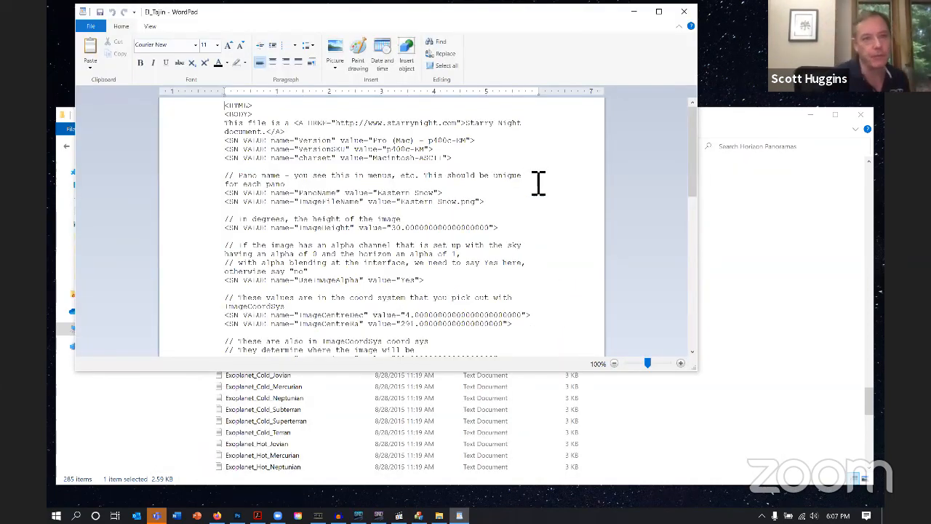
scroll(557, 202, "down", 13)
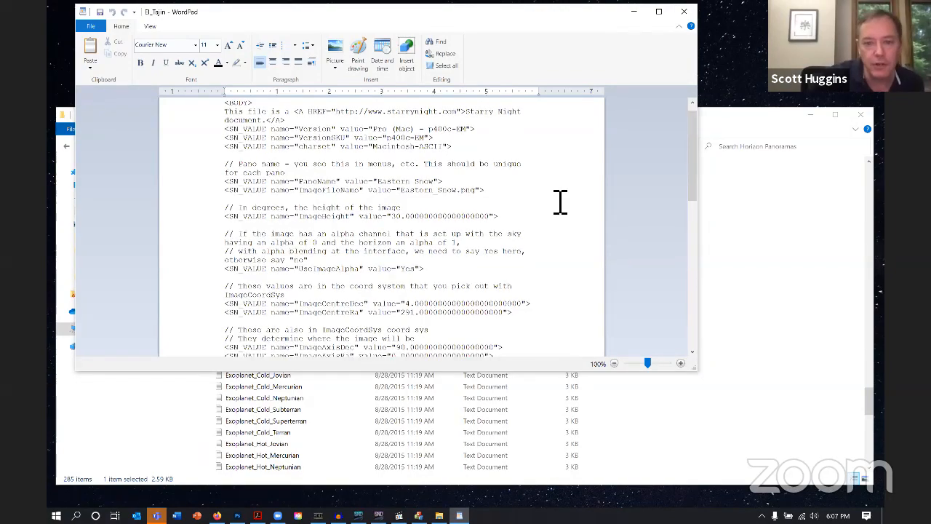
scroll(556, 210, "up", 9)
scroll(556, 210, "up", 4)
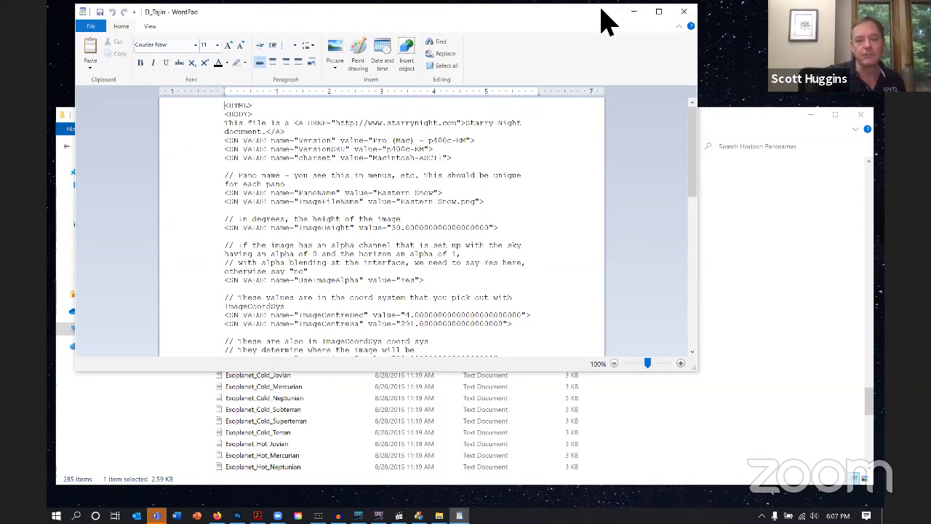
left_click_drag(601, 10, 631, 60)
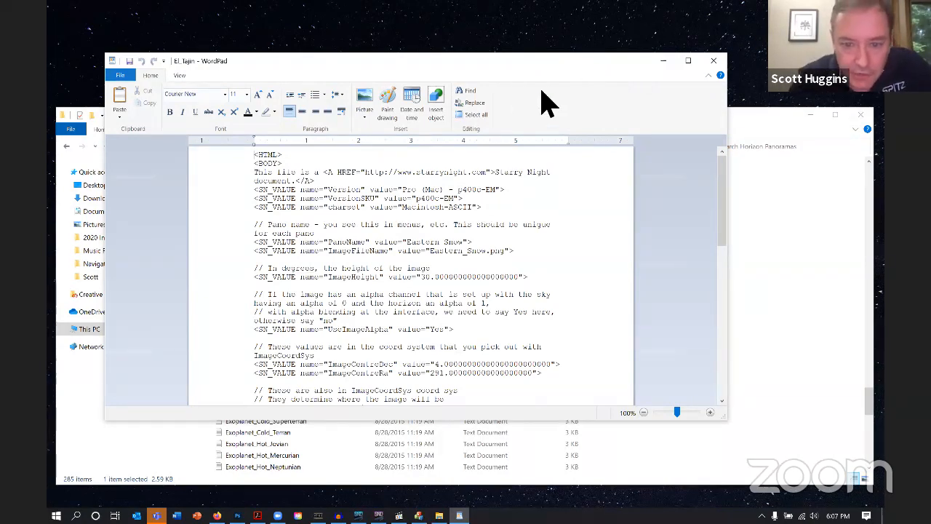
Set the PanoName value in the El_Tajin document to Tajin
scroll(556, 252, "down", 1)
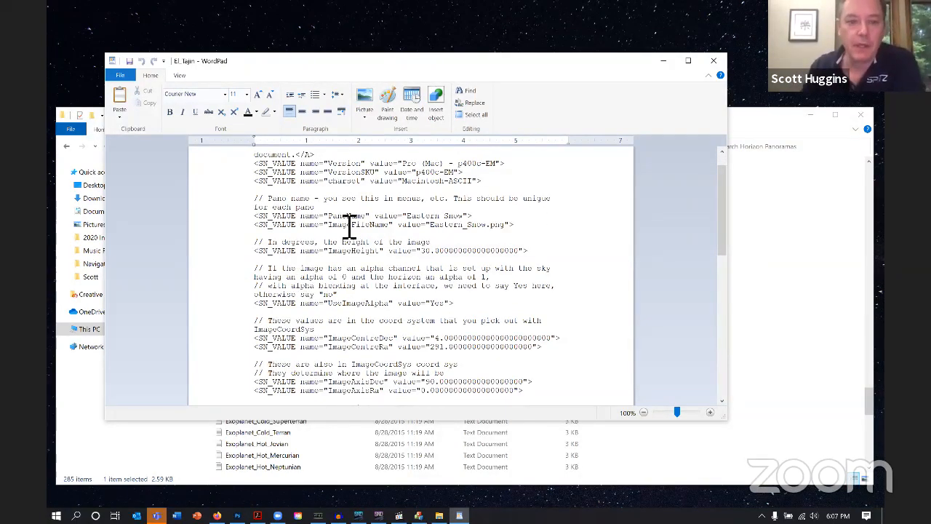
scroll(348, 227, "down", 1)
scroll(348, 227, "down", 1)
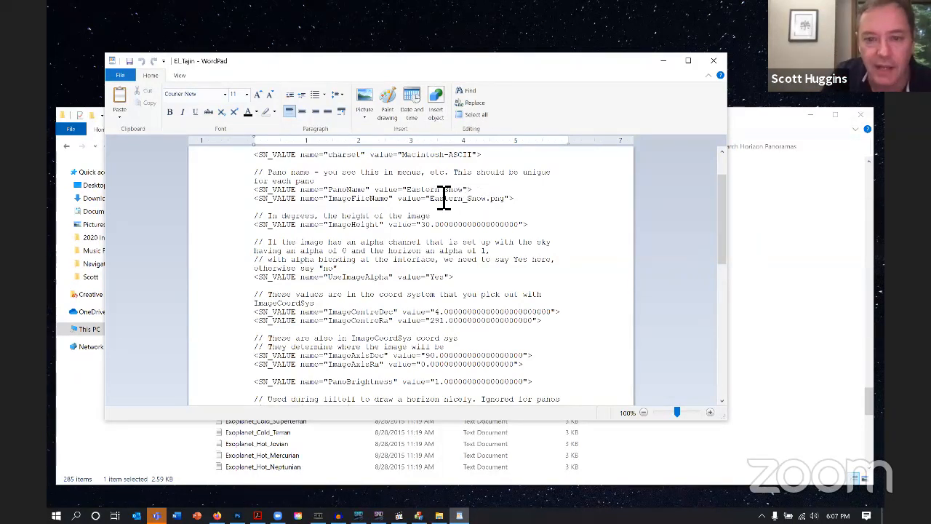
left_click_drag(406, 190, 463, 190)
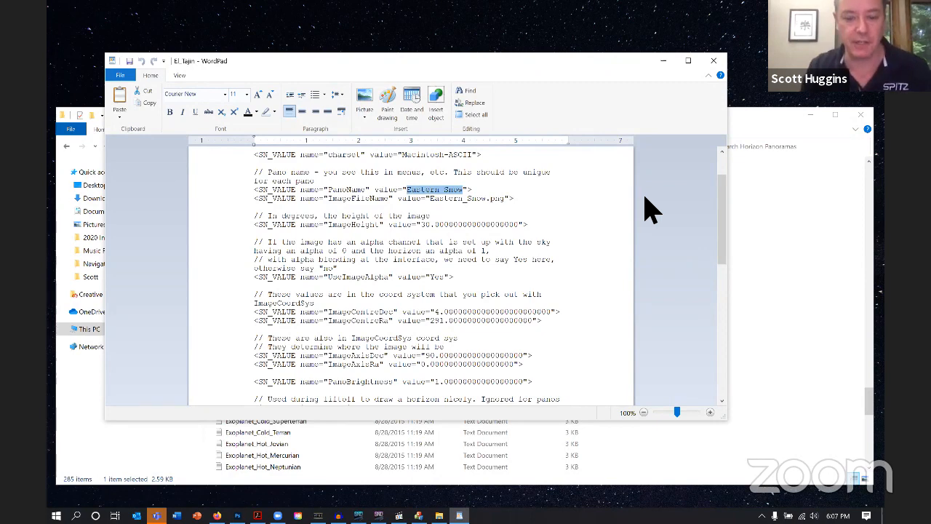
type("Tajin")
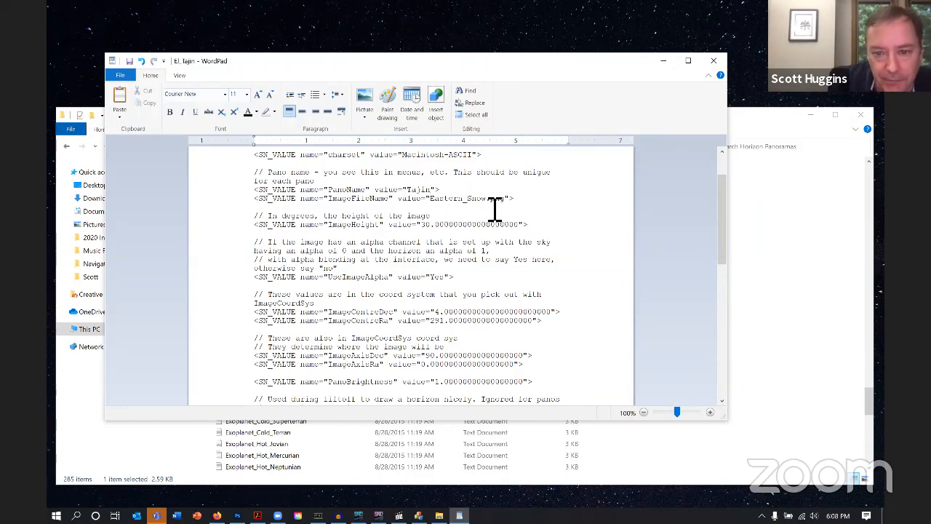
Set the ImageFileName value to El_Tajin.png, keeping the existing .png extension
key("BackSpace")
key("BackSpace")
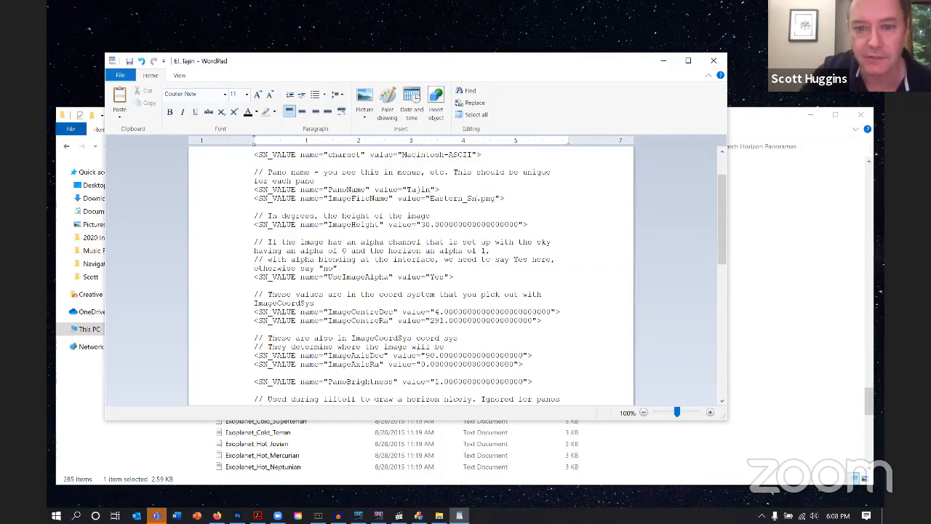
key("BackSpace")
key("BackSpace")
key("BackSpace")
key("BackSpace")
key("BackSpace")
key("BackSpace")
key("BackSpace")
key("BackSpace")
key("BackSpace")
key("BackSpace")
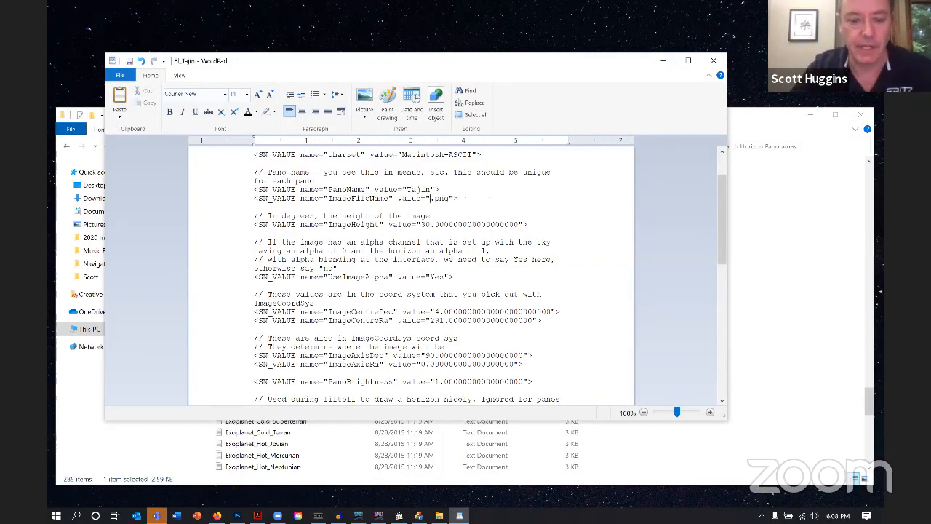
type("El")
type("_Ta")
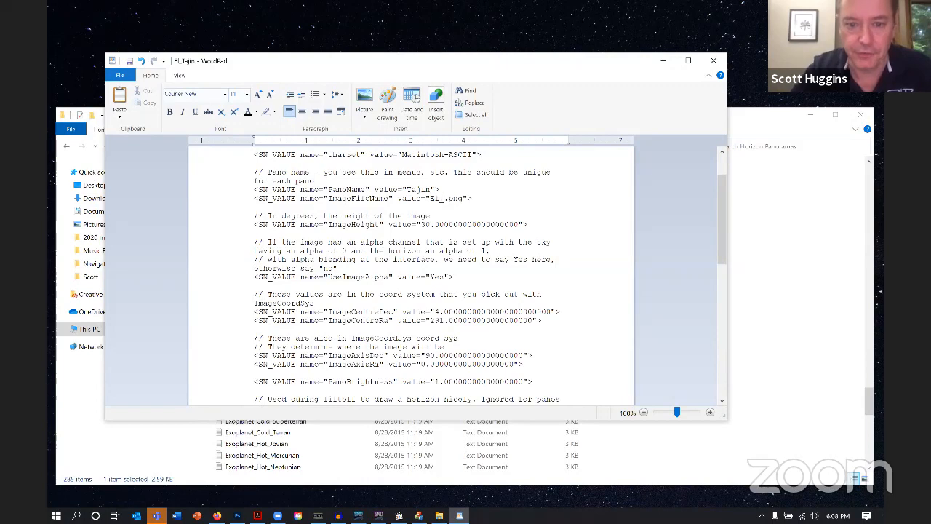
type("jin")
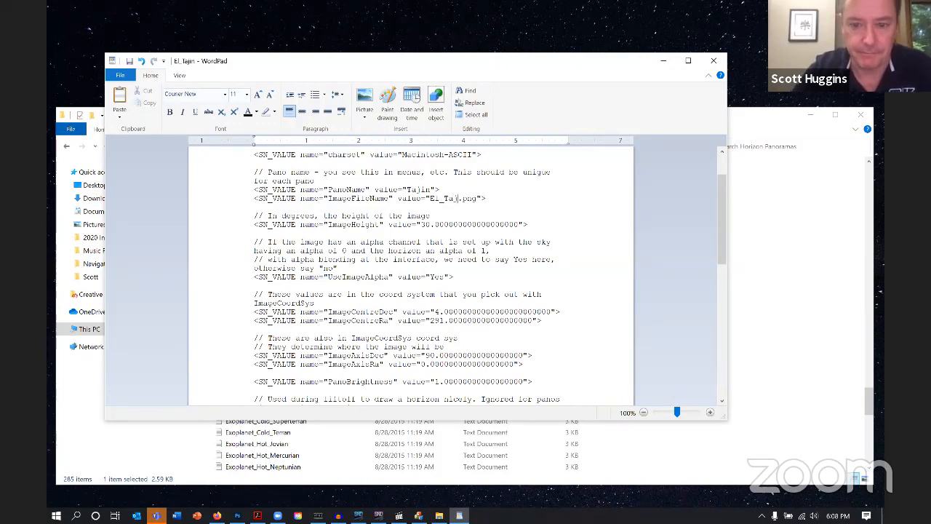
left_click(540, 211)
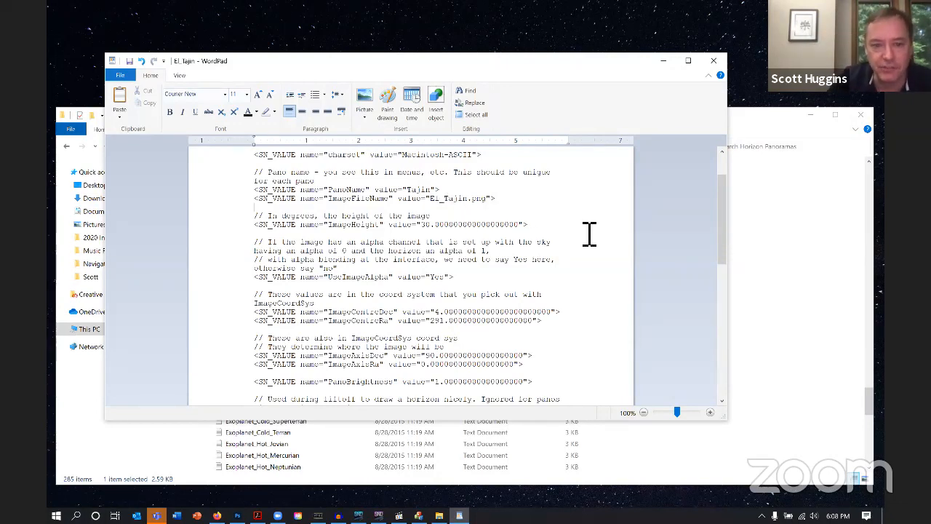
Review the El_Tajin document's image height, alpha, centre coordinate, axis and brightness settings against its panorama name and image file name
scroll(526, 248, "down", 2)
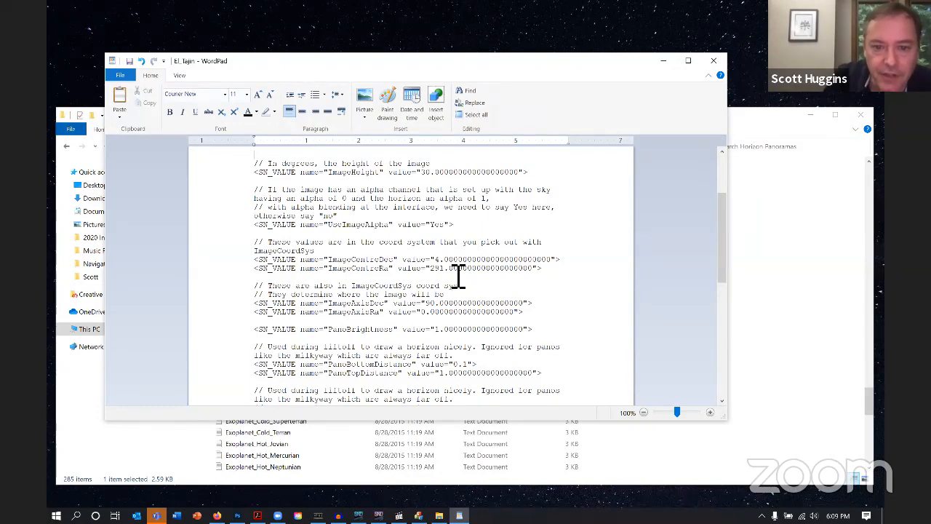
scroll(457, 276, "down", 1)
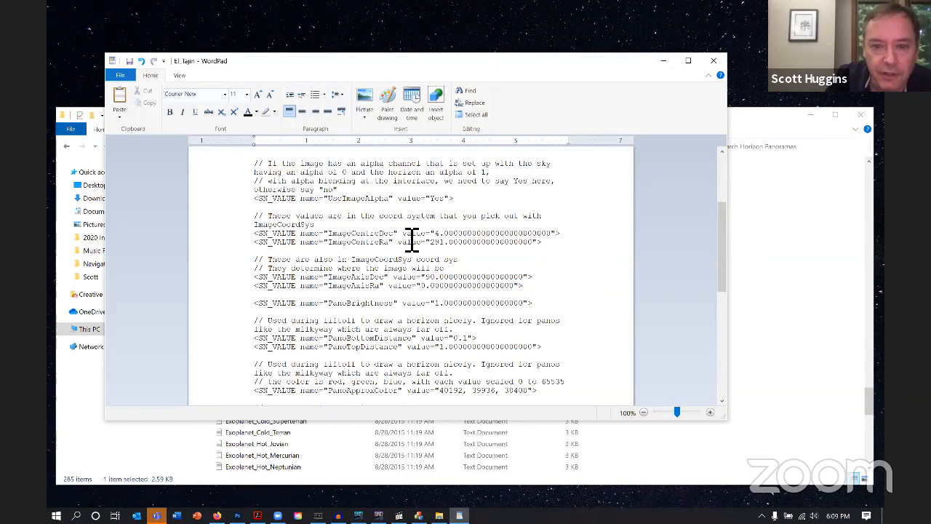
scroll(476, 222, "up", 4)
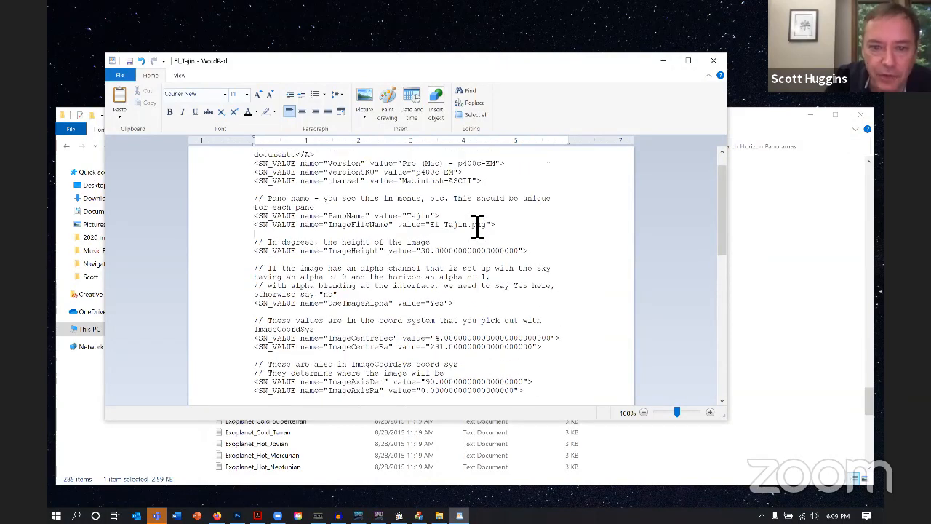
scroll(476, 225, "down", 1)
scroll(475, 232, "down", 2)
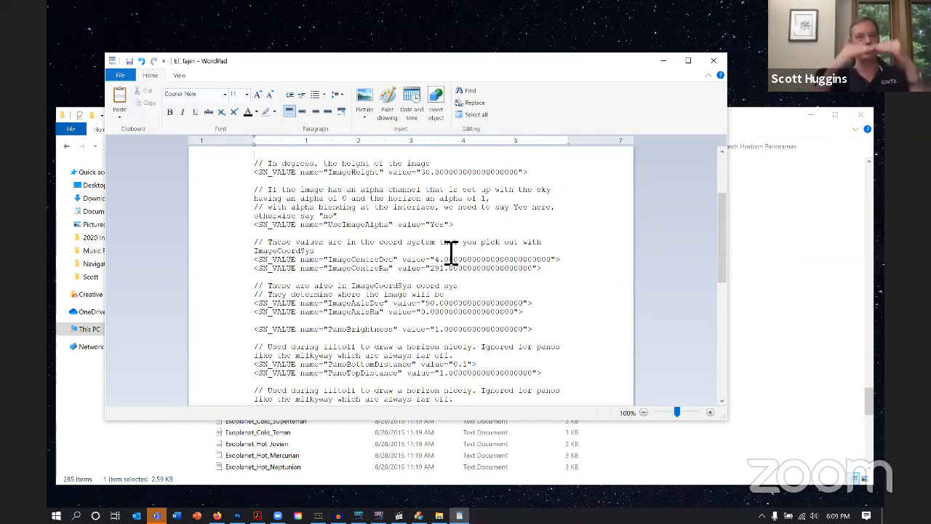
scroll(439, 233, "up", 2)
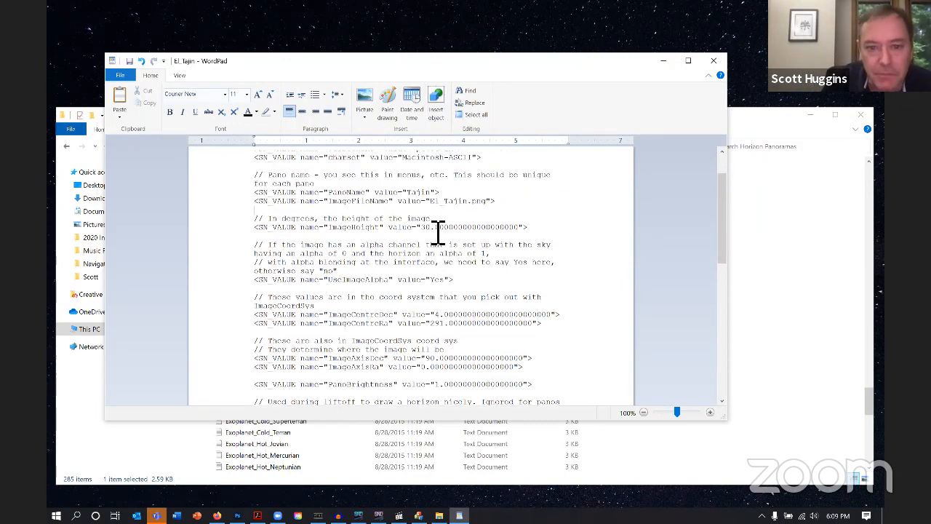
scroll(438, 233, "up", 1)
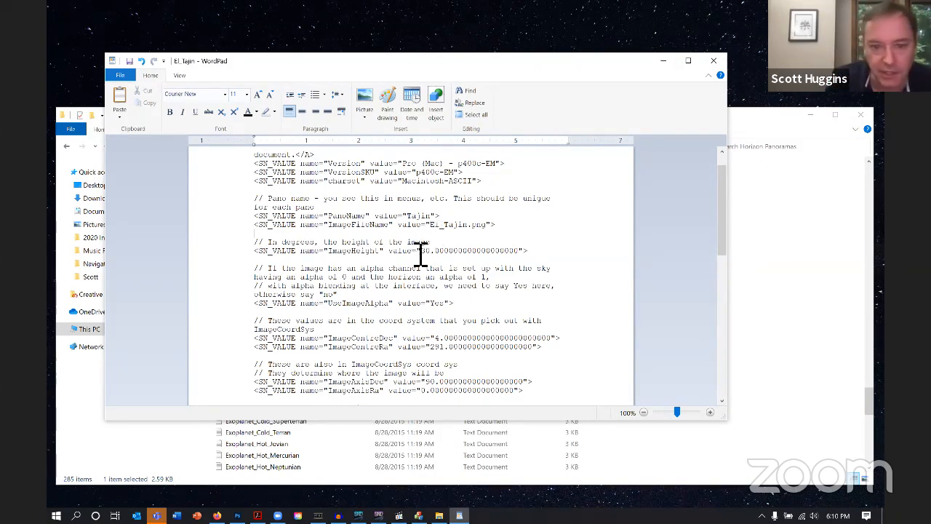
scroll(426, 291, "down", 1)
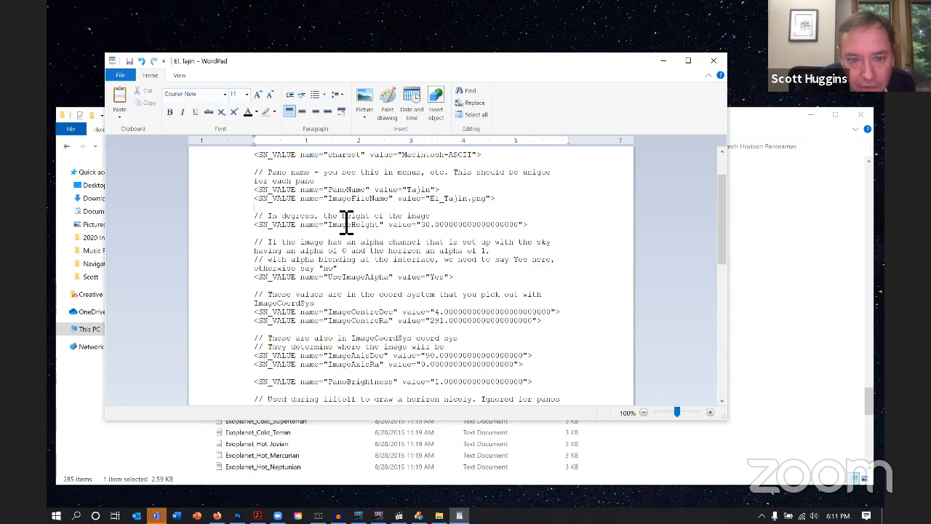
scroll(407, 312, "down", 1)
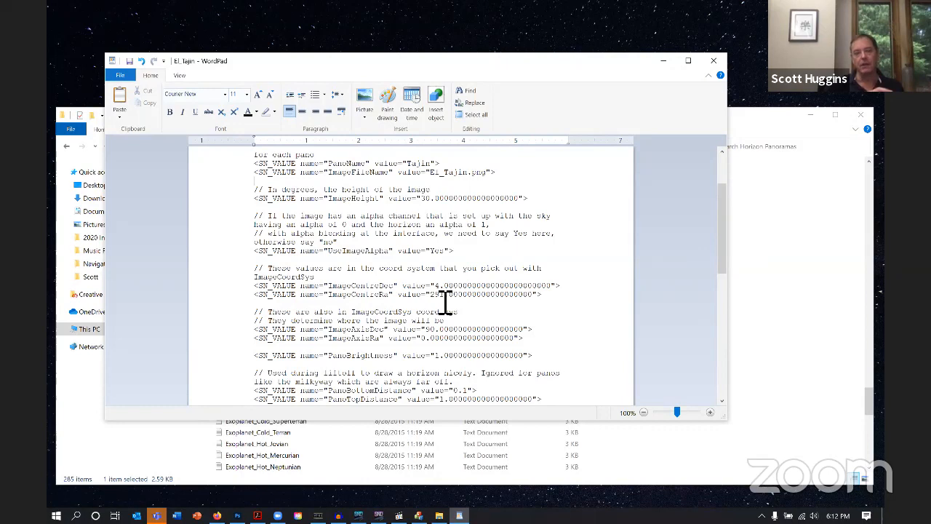
scroll(429, 301, "up", 3)
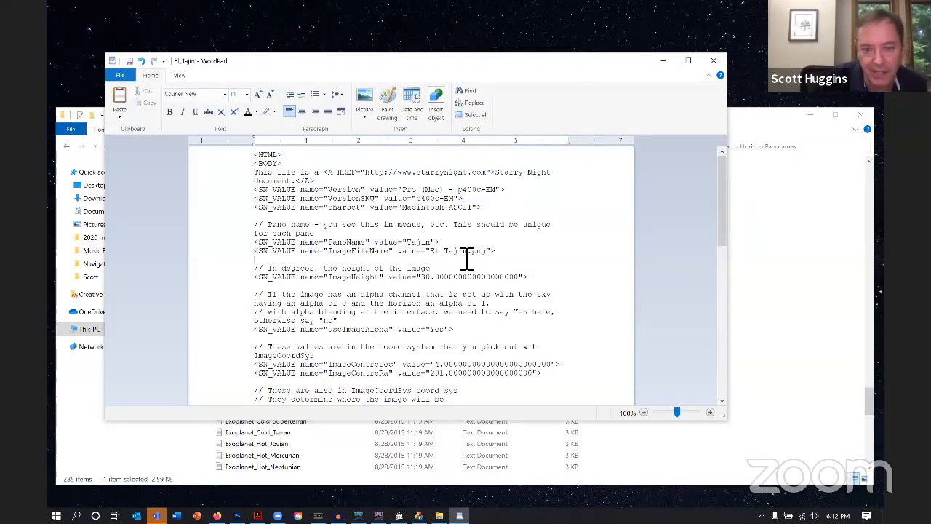
scroll(467, 259, "down", 2)
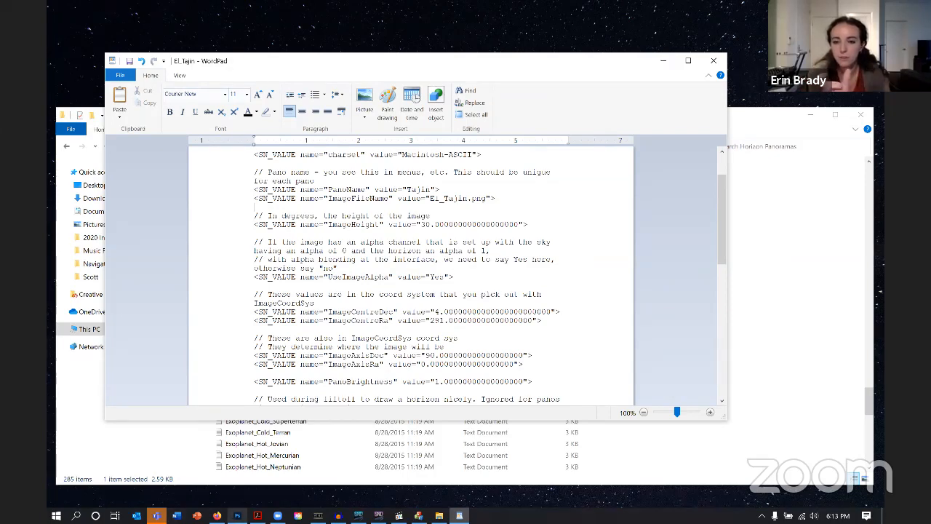
Switch to Photoshop and choose the Kyle's Concept Brushes - Foliage Mix 2 preset for the Brush tool
key("alt+Tab")
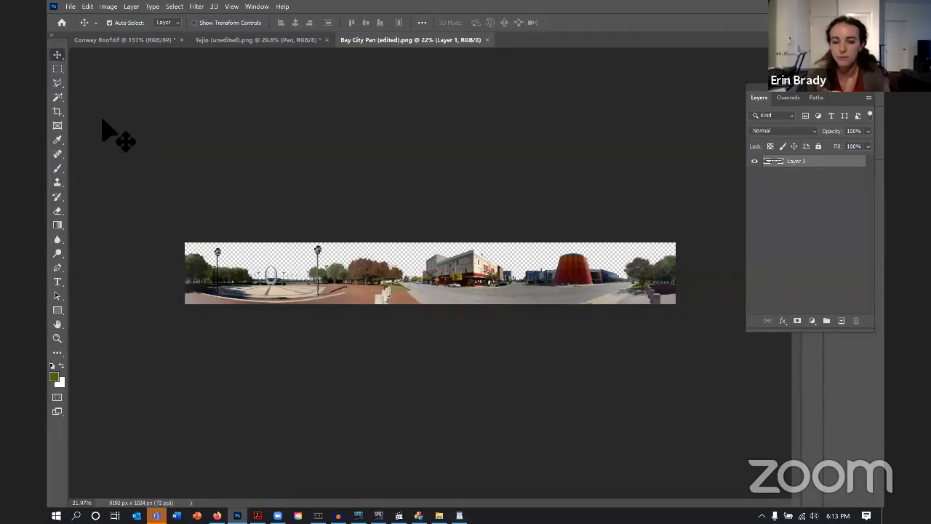
left_click(59, 168)
left_click(124, 24)
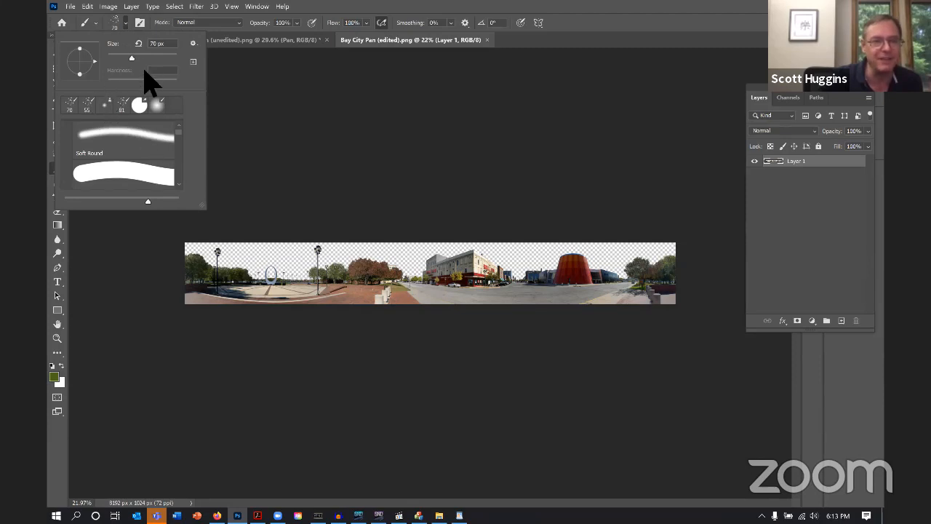
scroll(146, 131, "down", 10)
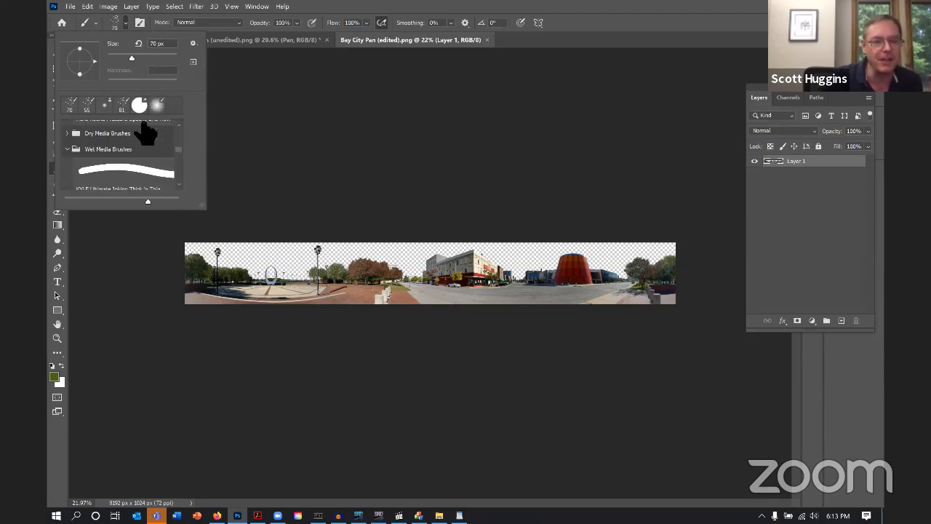
scroll(145, 131, "down", 10)
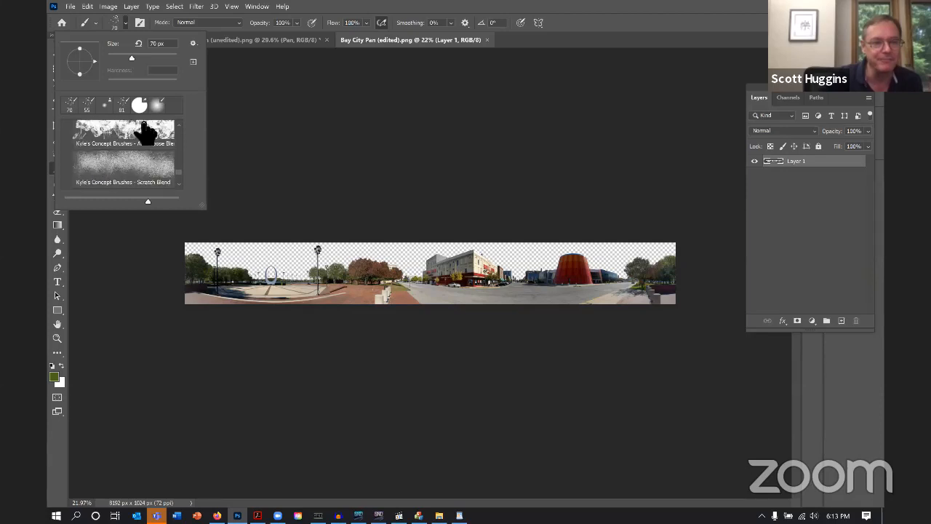
scroll(145, 131, "down", 10)
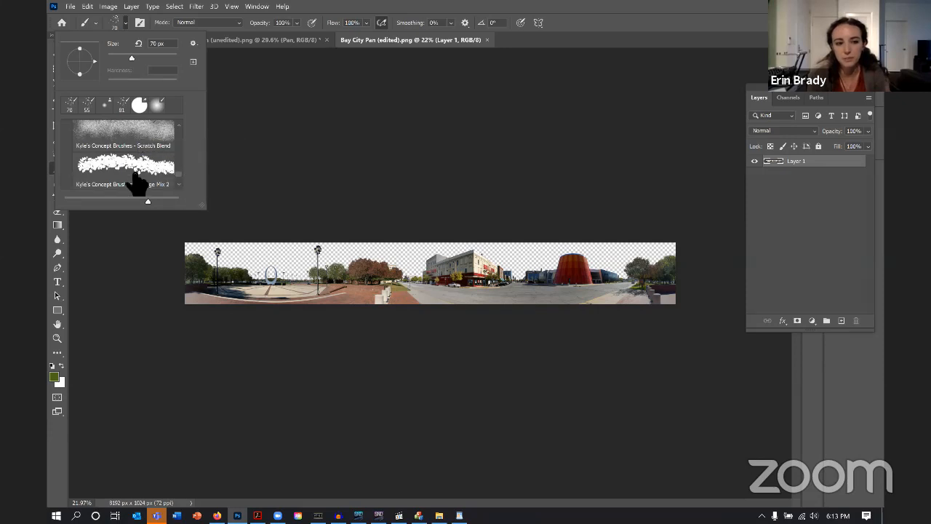
left_click(155, 176)
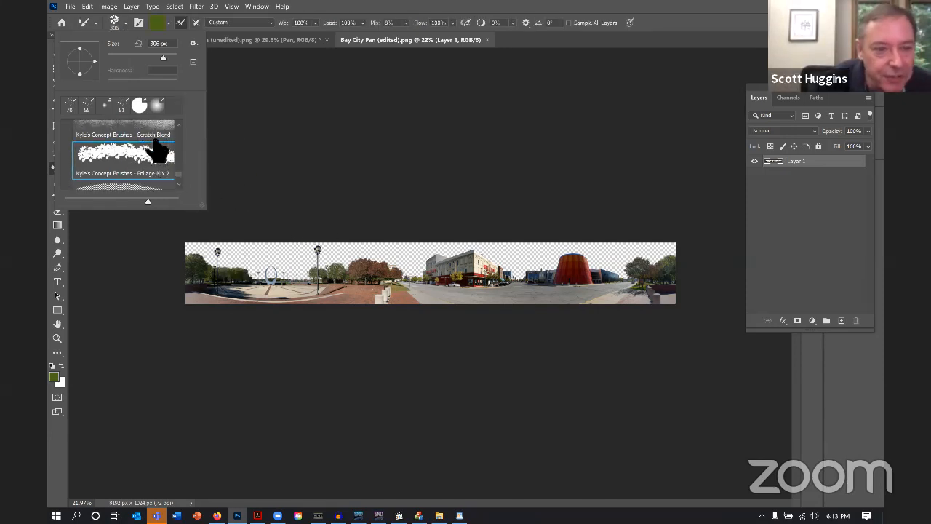
scroll(156, 149, "down", 1)
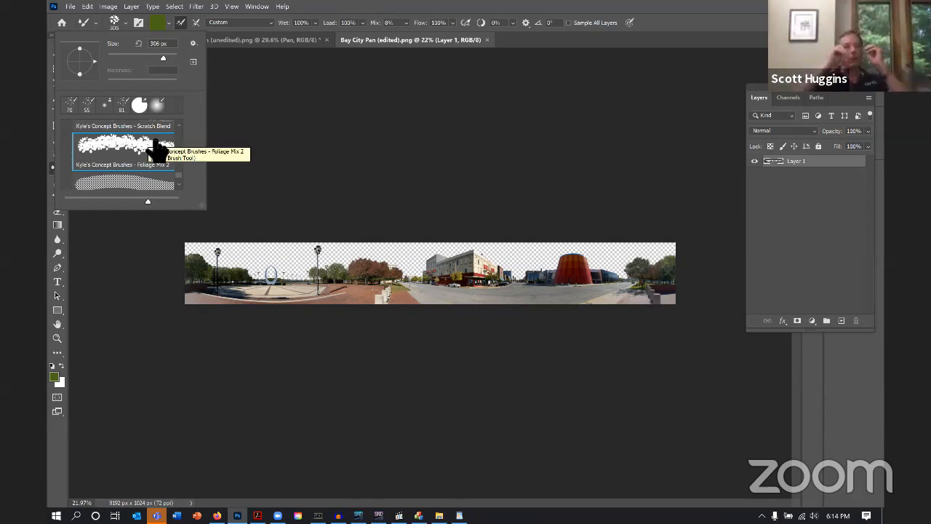